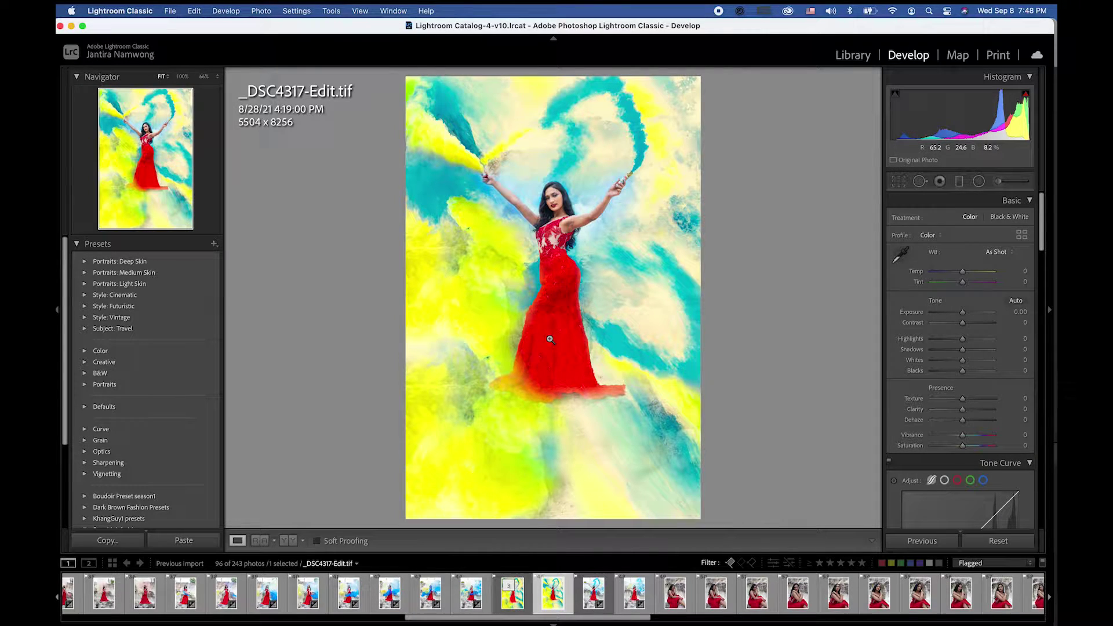
Step: Compare the two edited versions _DSC4317-Edit-Edit.tif and _DSC4317-Edit.tif with the original _DSC4317.NEF
click(514, 596)
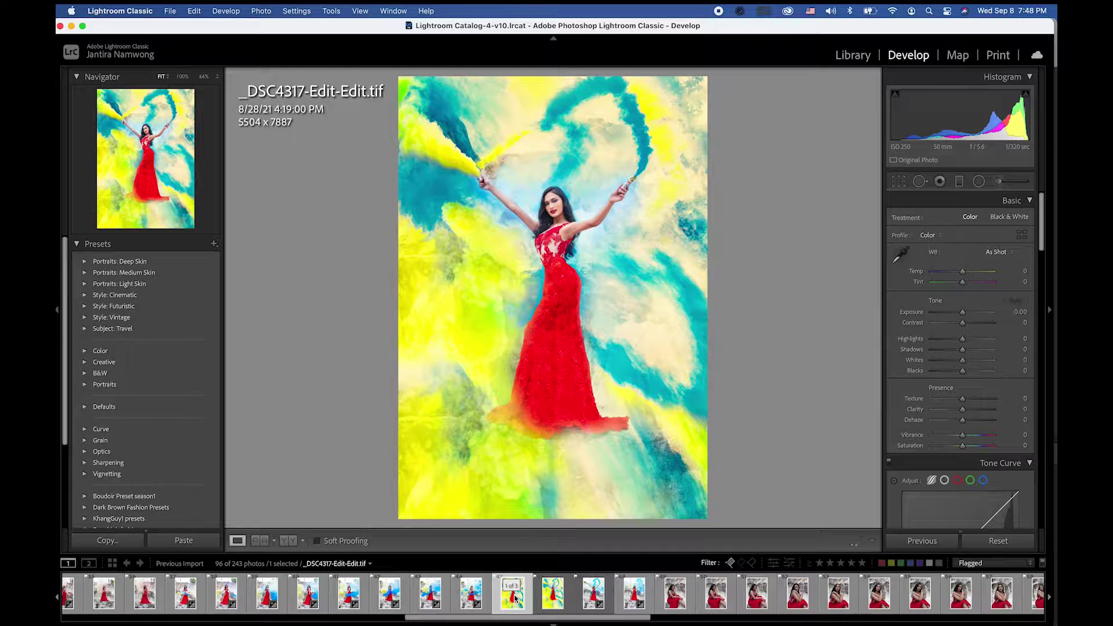
click(553, 598)
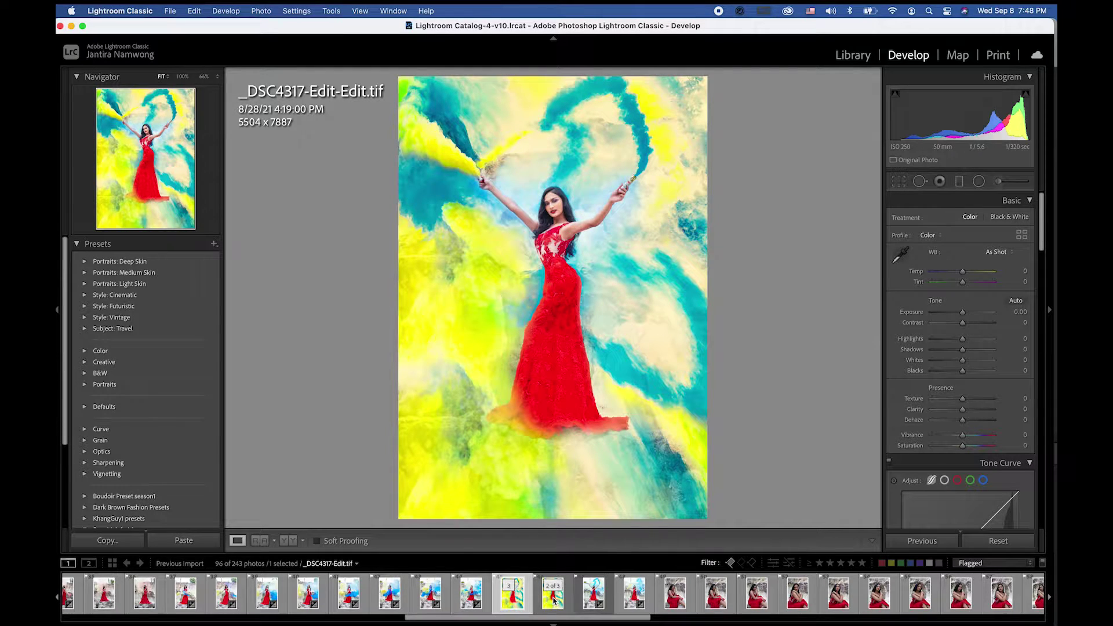
click(554, 600)
click(591, 599)
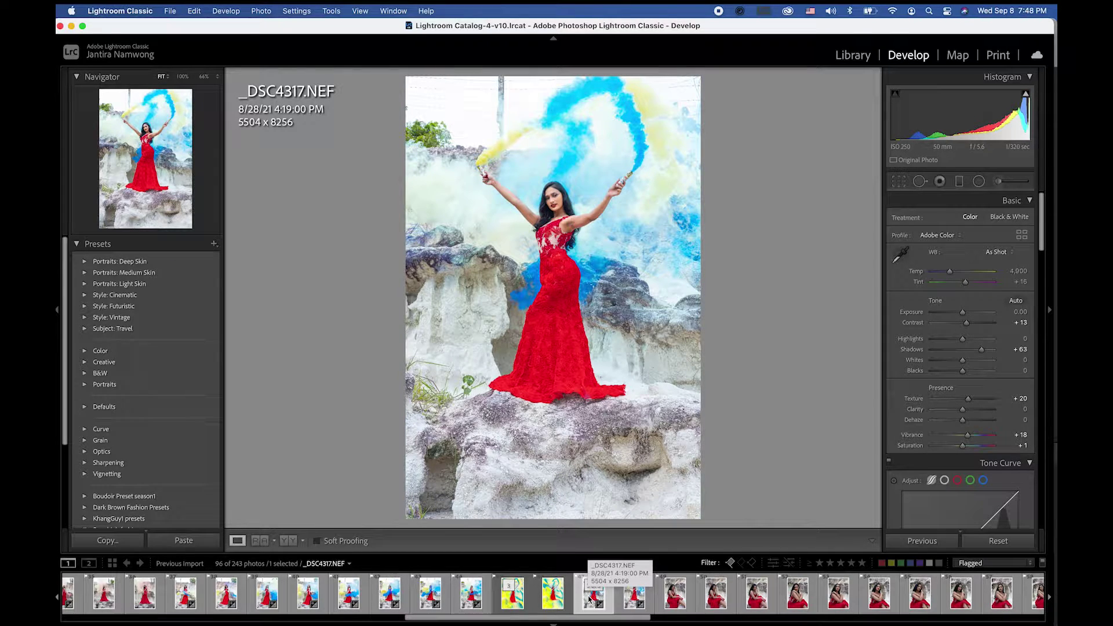
click(558, 606)
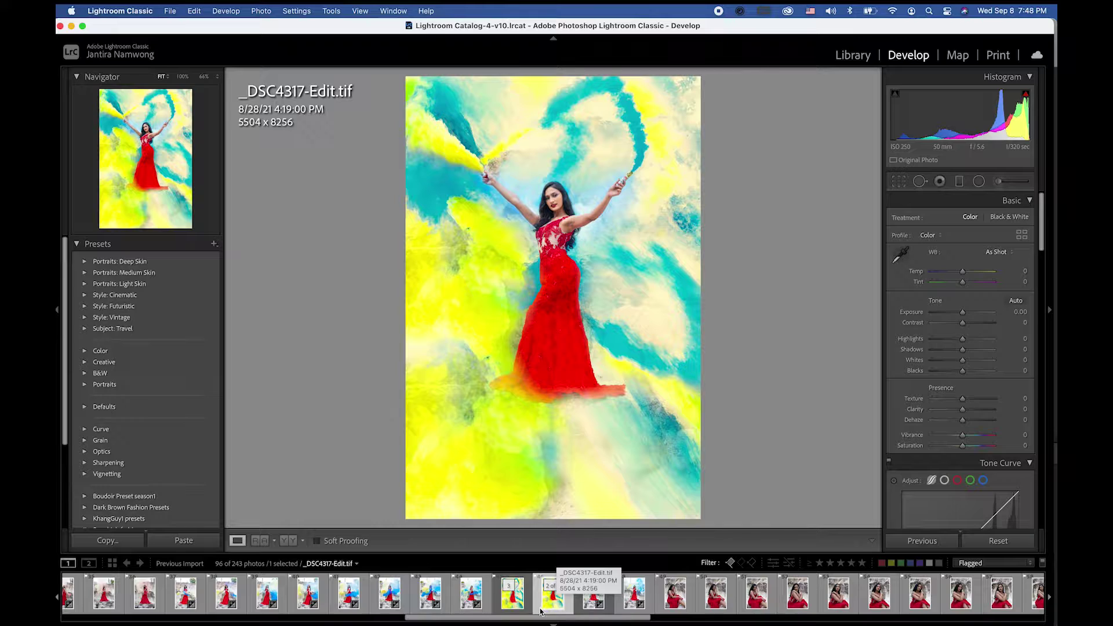
click(516, 606)
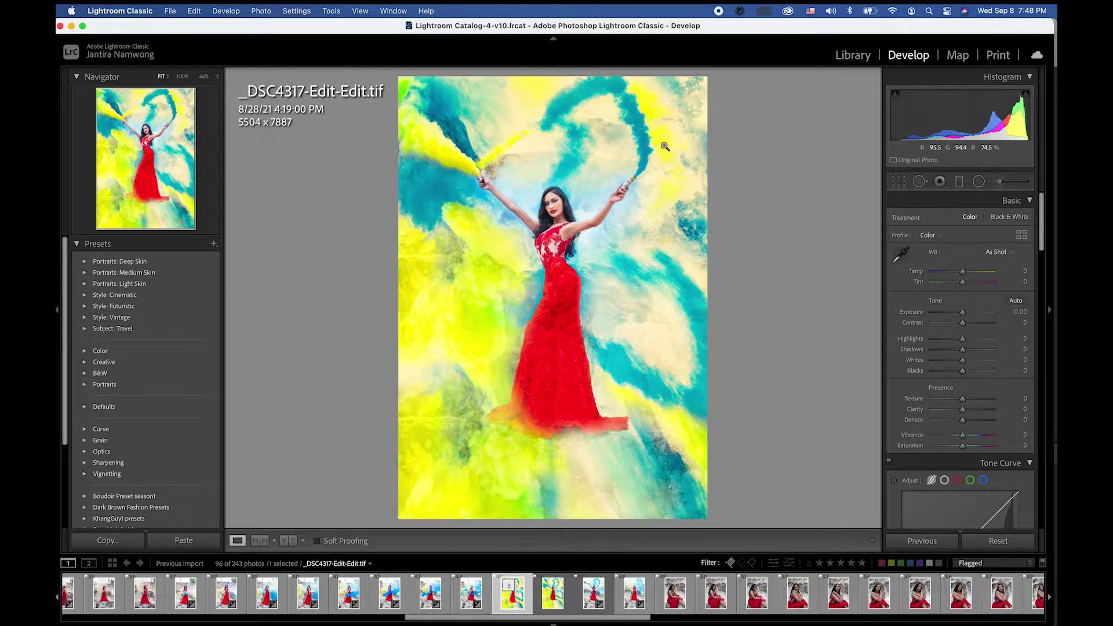
click(541, 605)
click(518, 605)
click(554, 602)
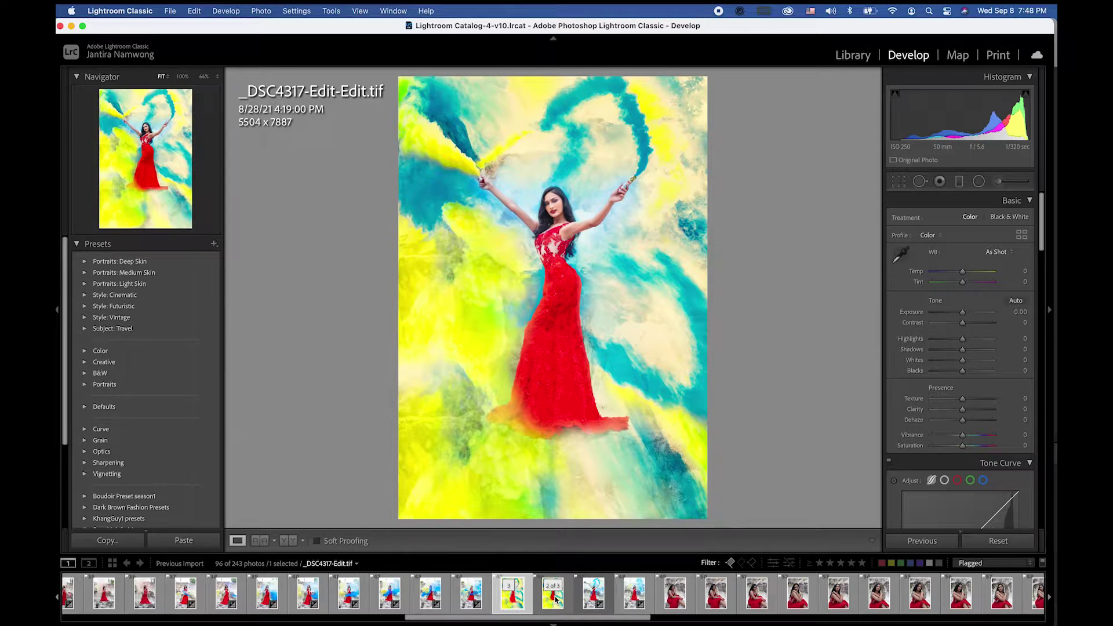
click(555, 600)
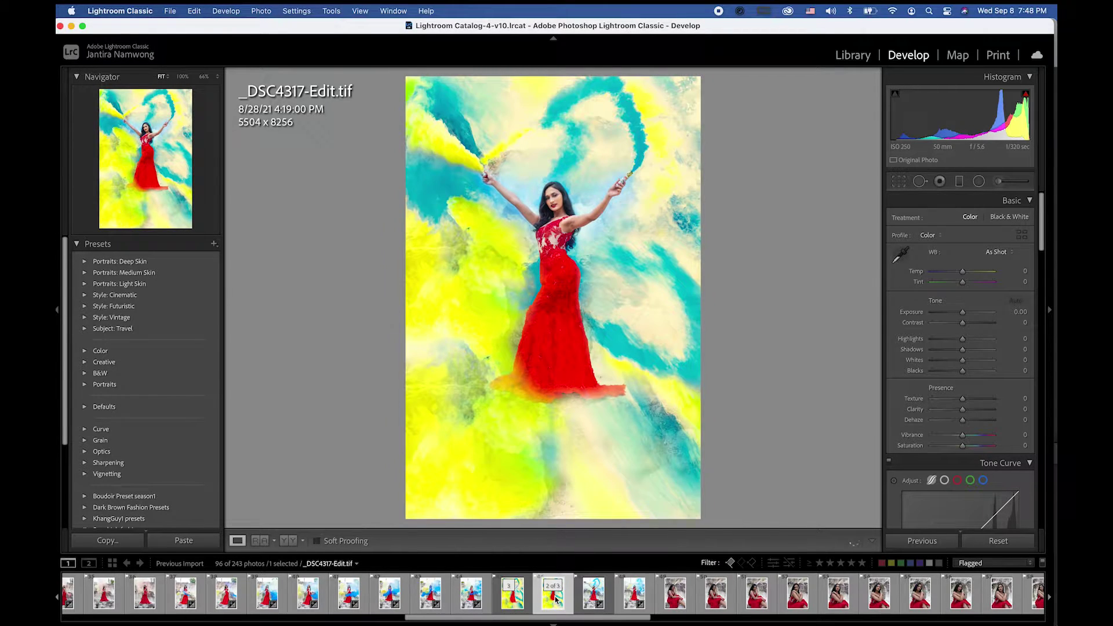
click(592, 603)
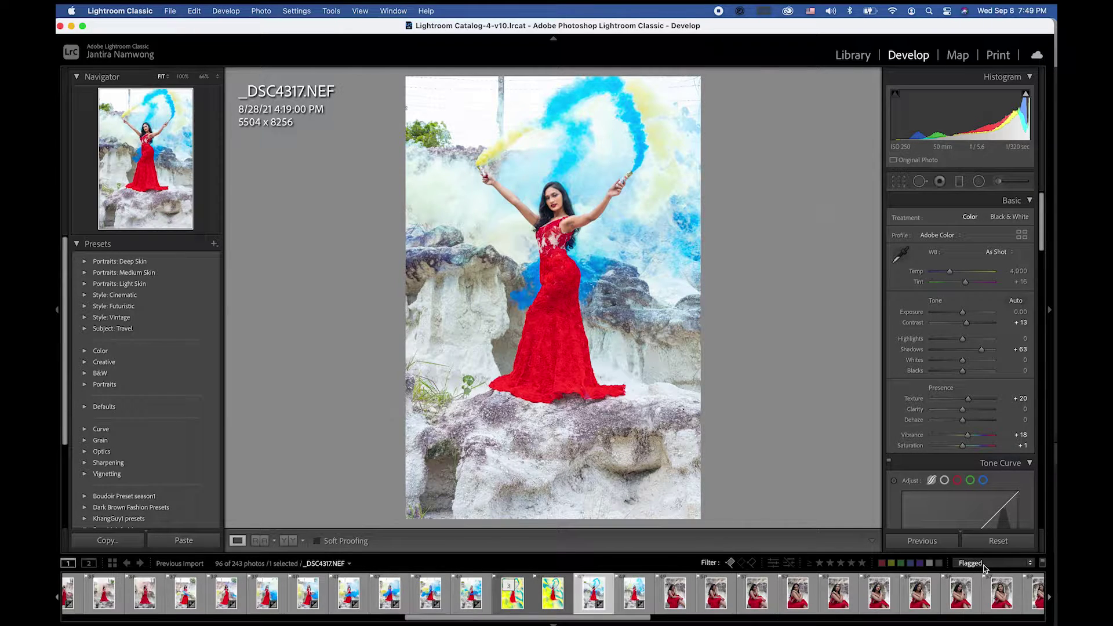
Step: Review the smoke shots from _DSC4308.NEF to _DSC4313.NEF, then view the finished _DSC4317-Edit-Edit.tif again
click(267, 595)
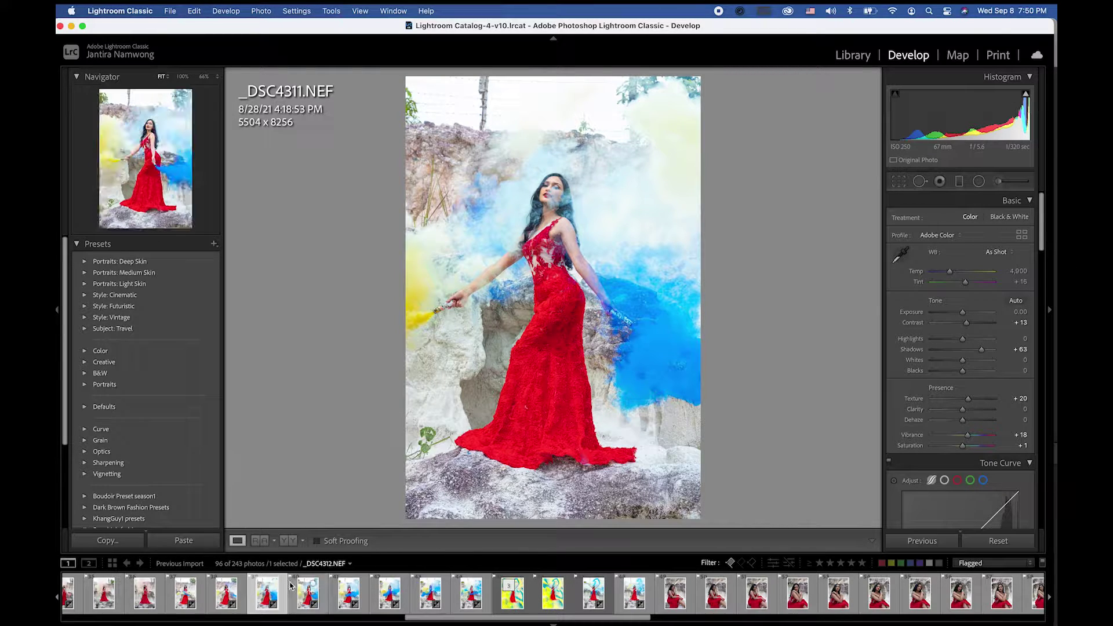
click(186, 599)
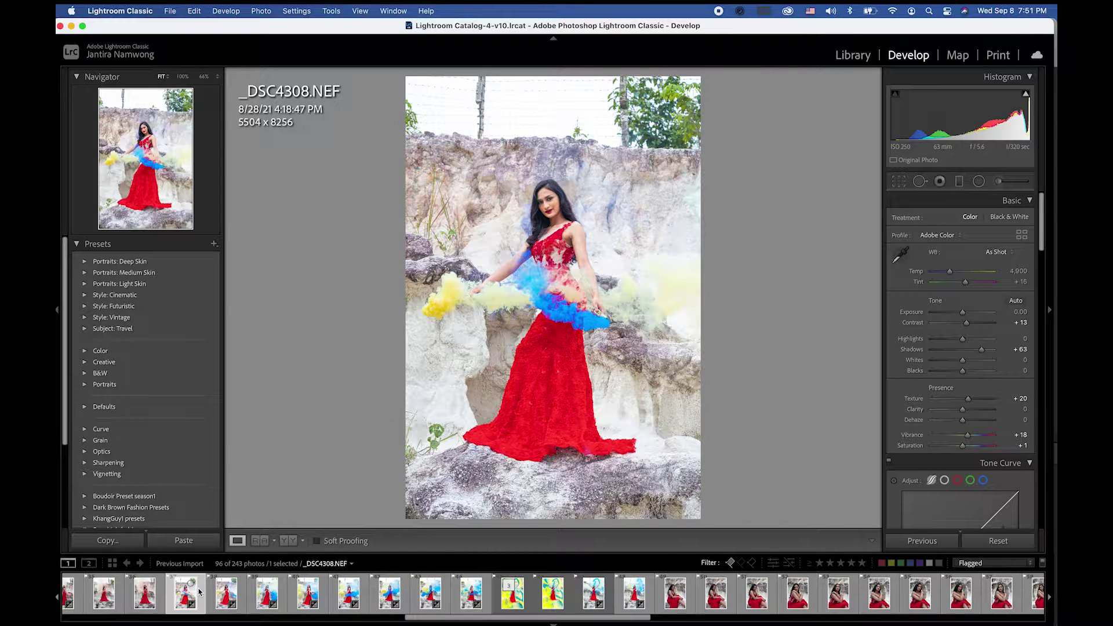
key(Right)
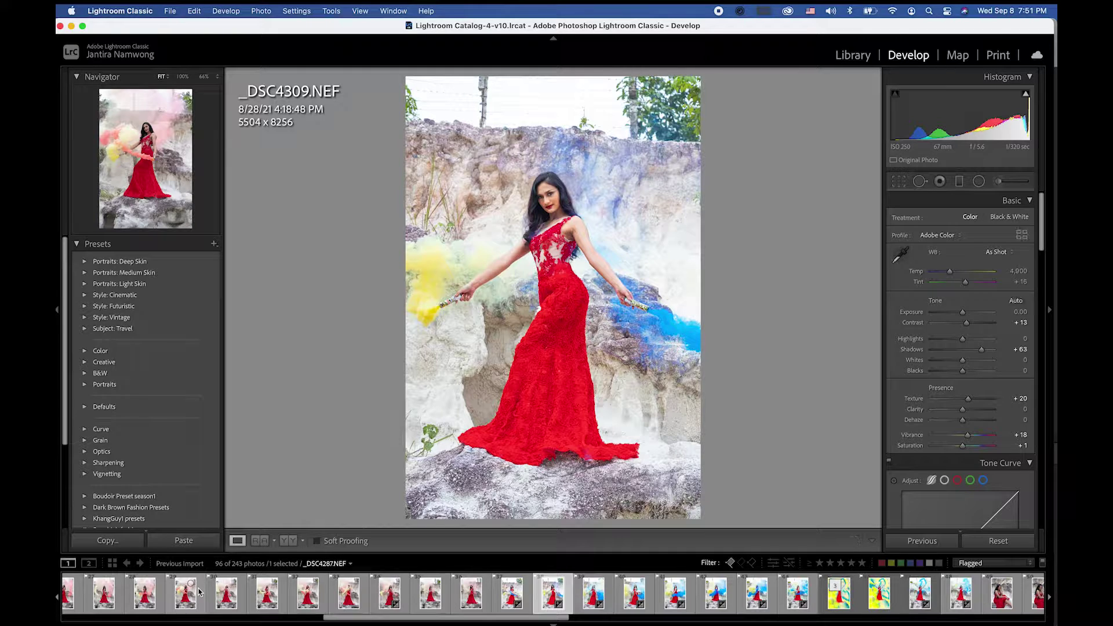
key(Right)
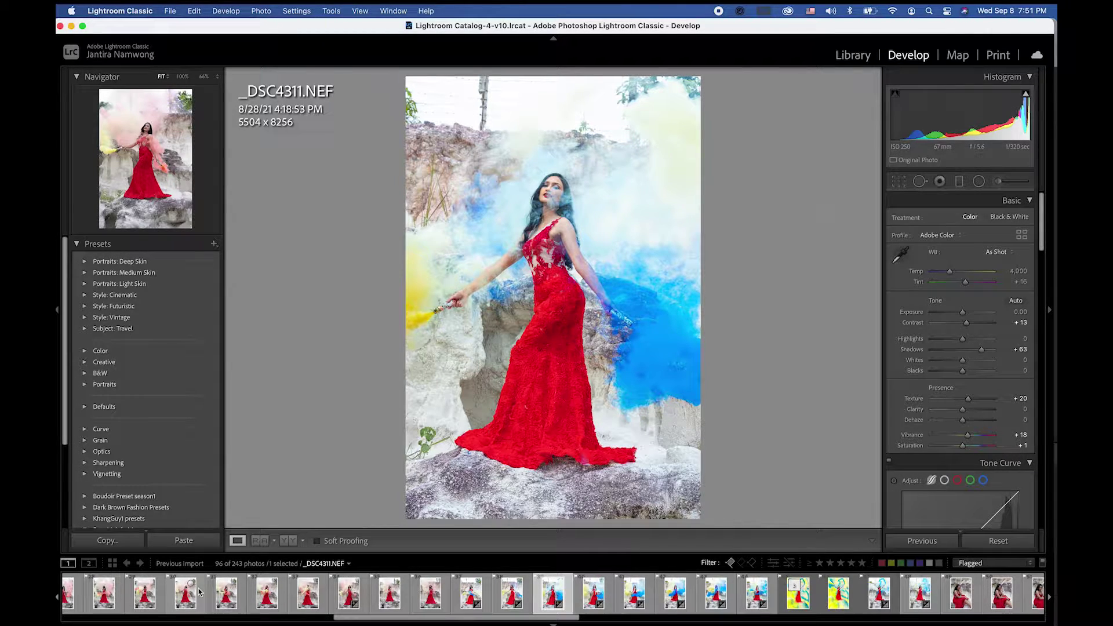
key(Right)
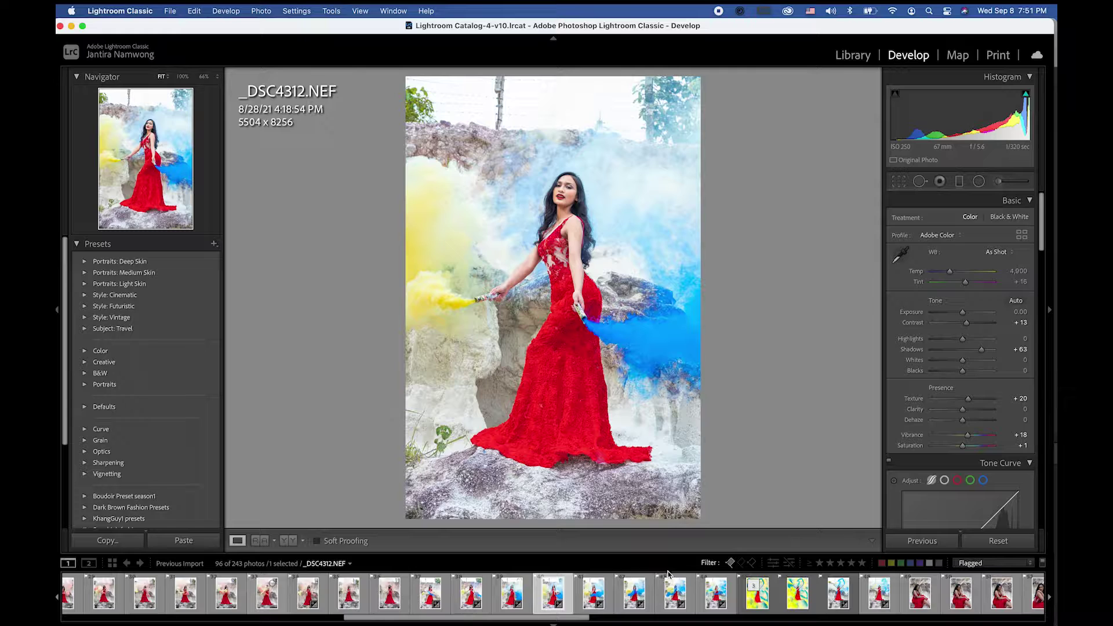
key(Right)
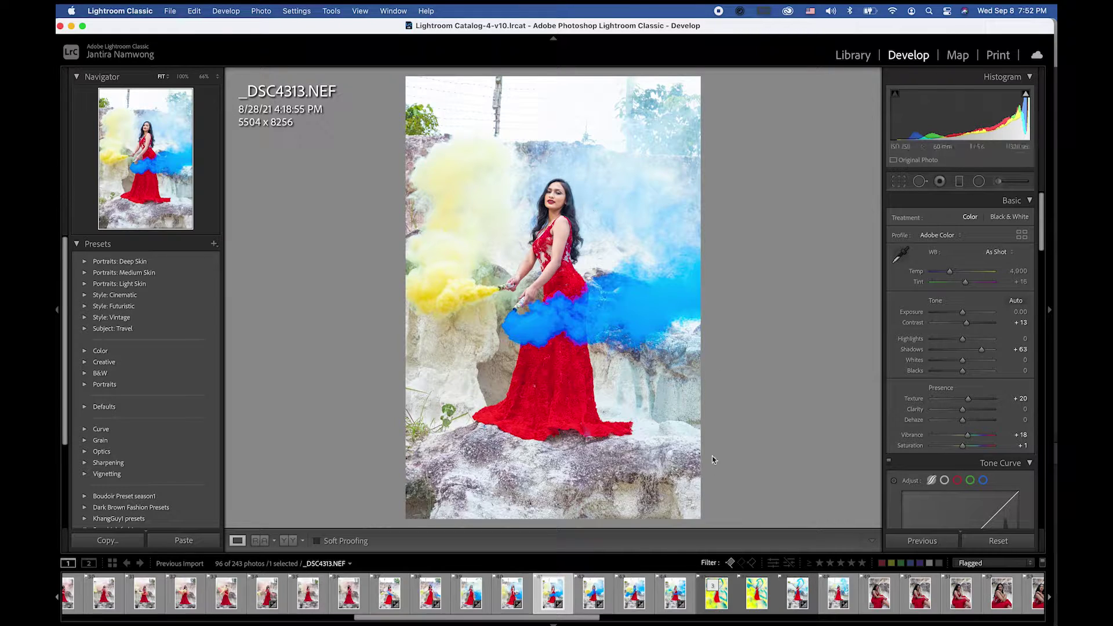
click(719, 606)
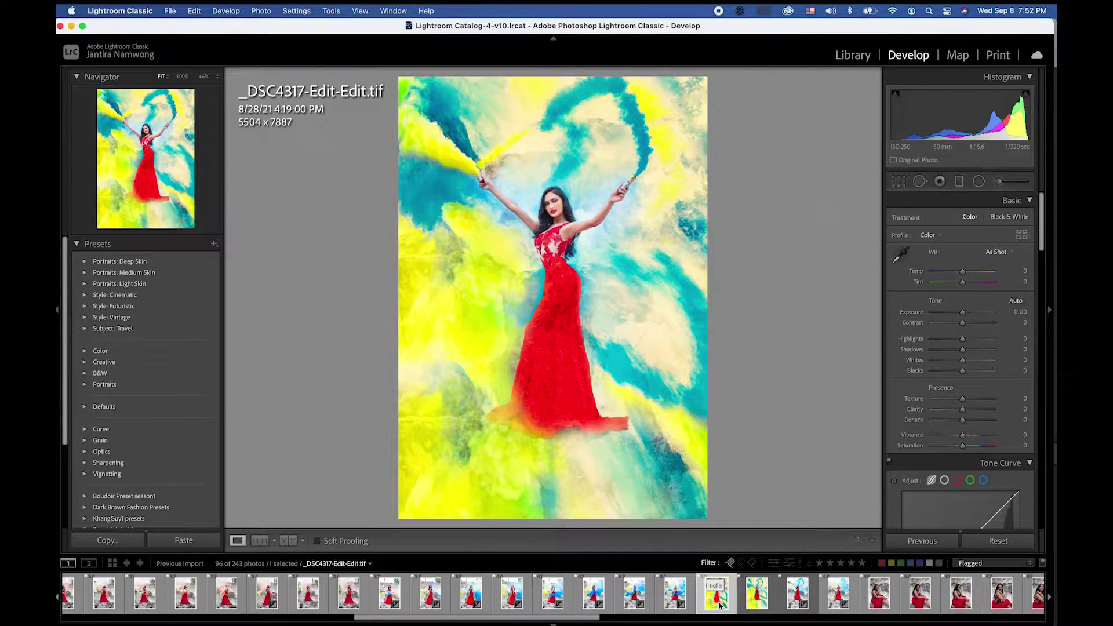
Step: Open _DSC4311 through _DSC4316, the original _DSC4317 and the photo after it in Adobe Photoshop 2021, and close the floating Properties panel
click(472, 595)
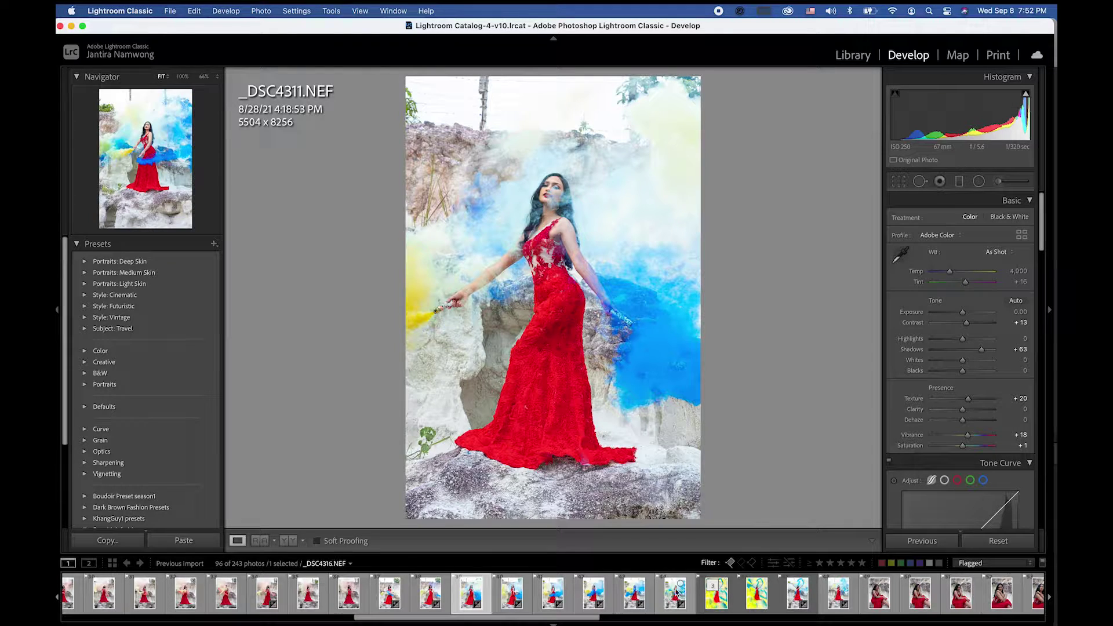
shift+click(676, 592)
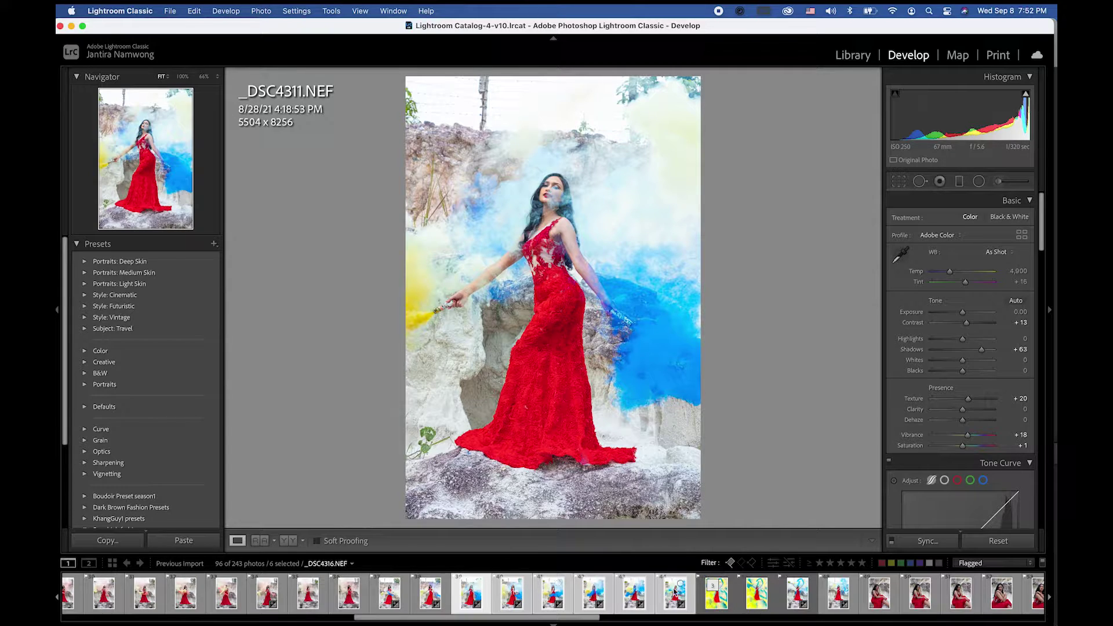
key(super)
super+click(798, 595)
super+click(838, 597)
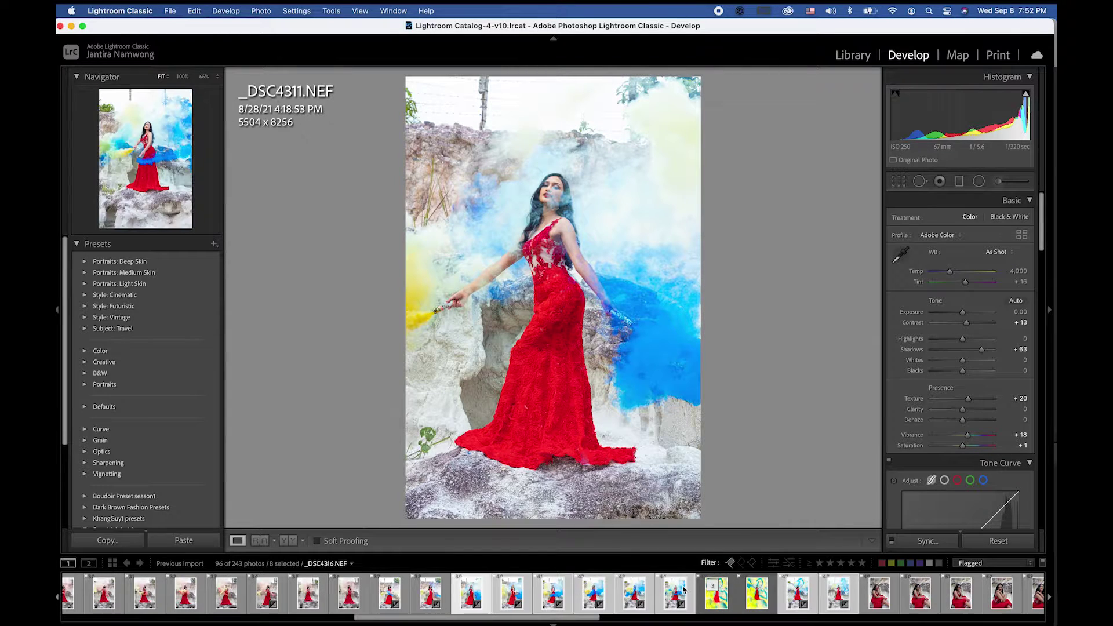
right_click(676, 594)
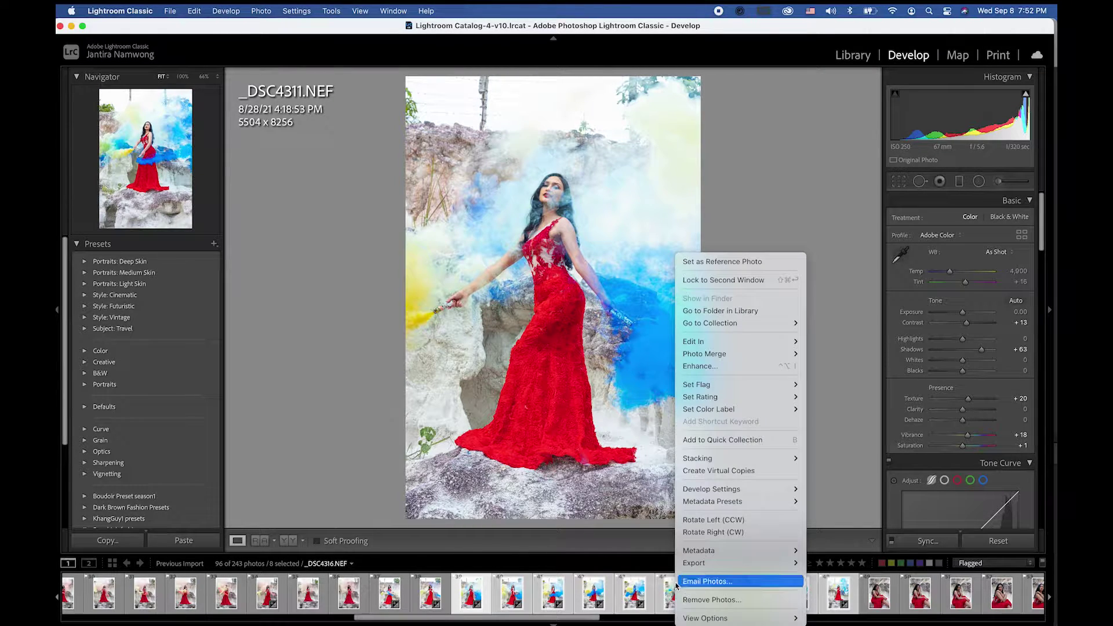
mouse_move(707, 459)
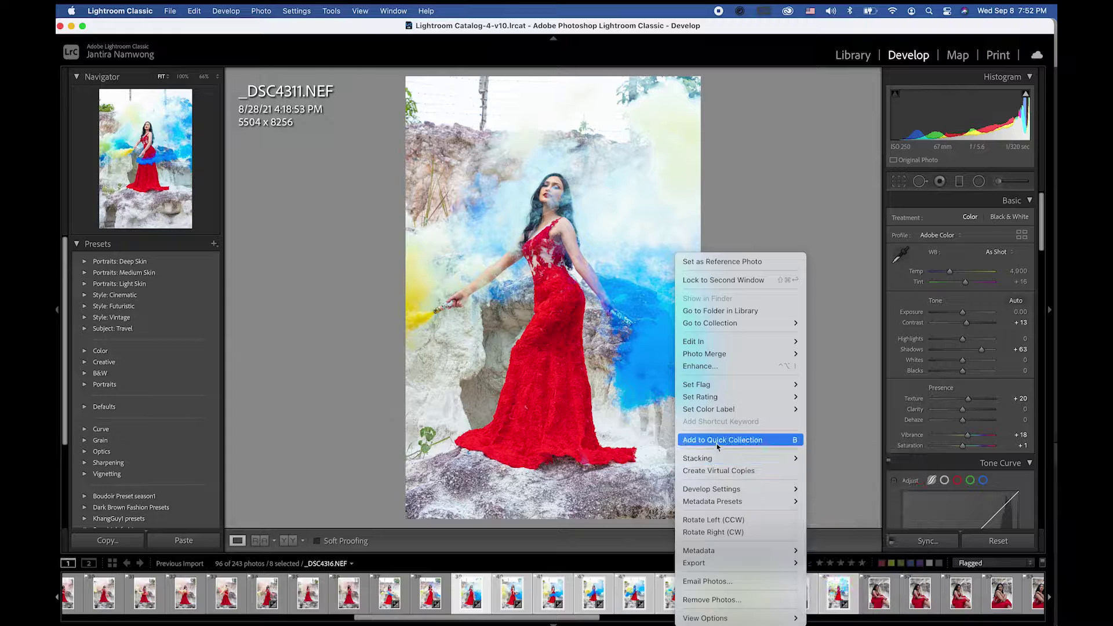
mouse_move(702, 345)
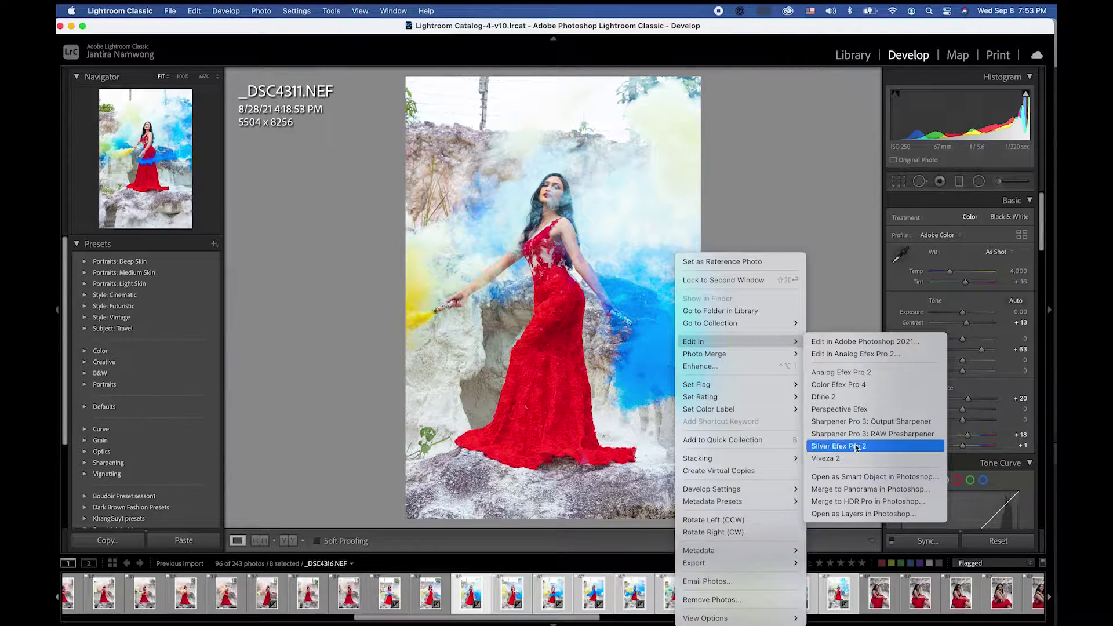
click(865, 342)
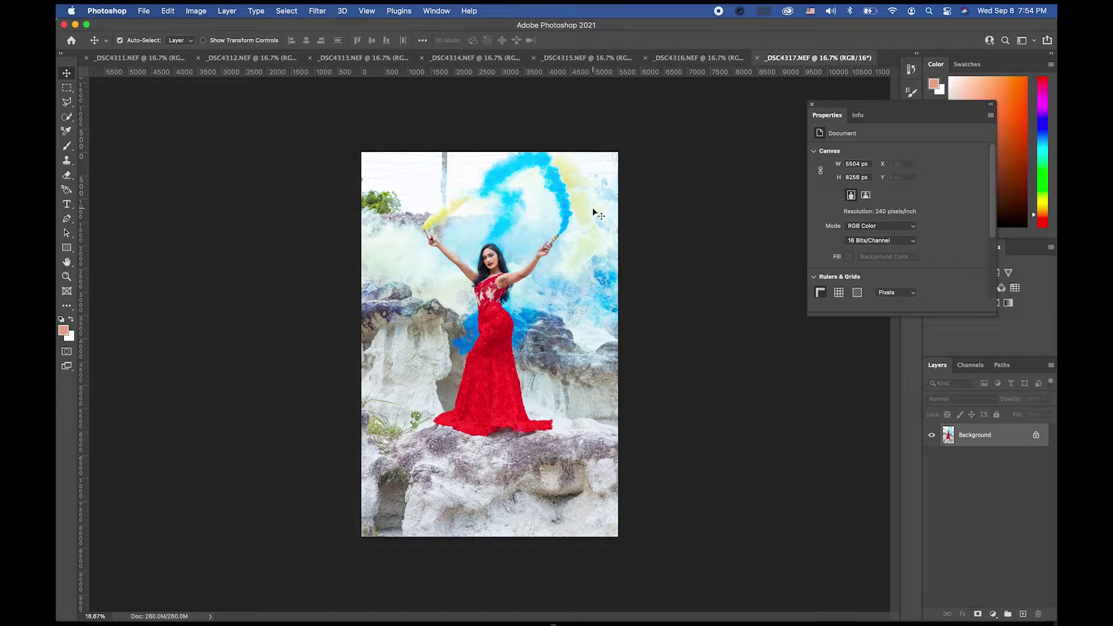
click(812, 106)
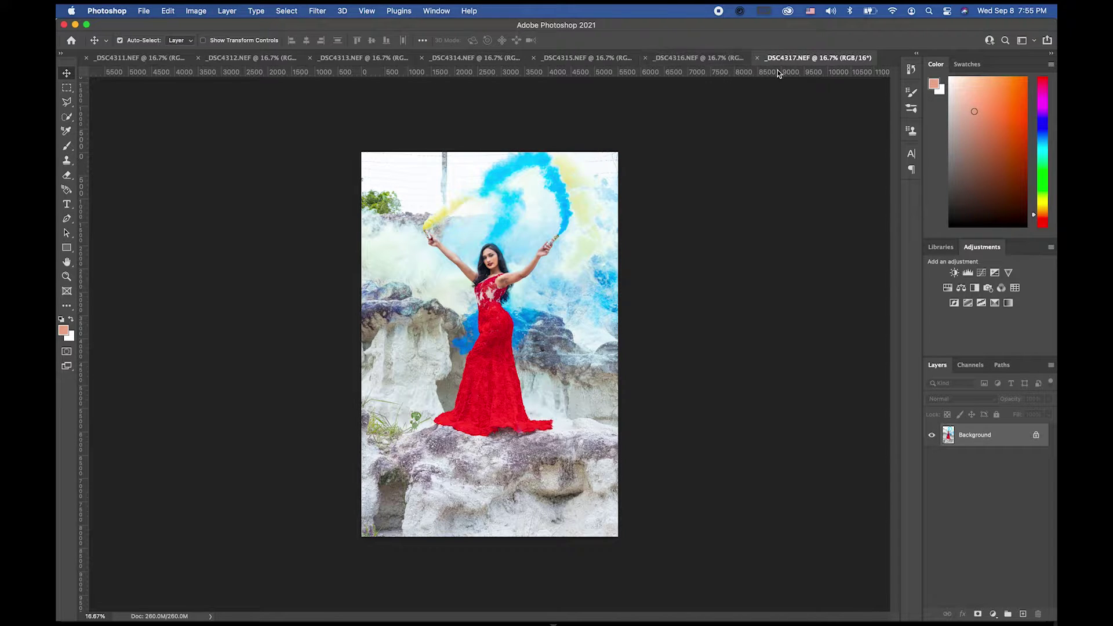
Step: Look through the open photos from _DSC4316.NEF back to _DSC4311.NEF, and return to _DSC4317.NEF
click(700, 60)
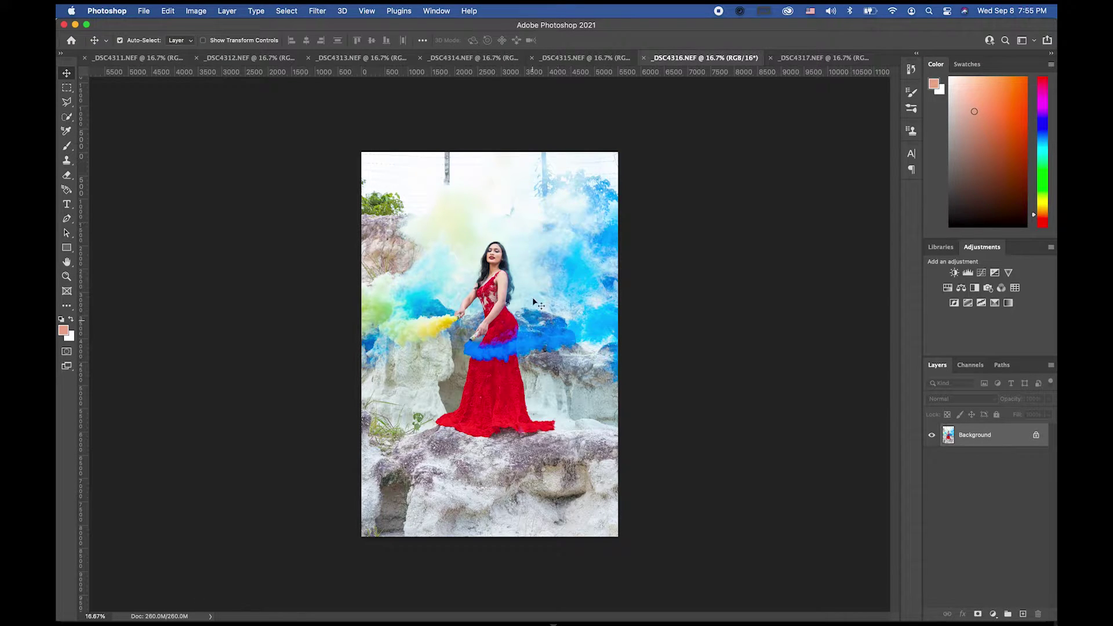
click(586, 61)
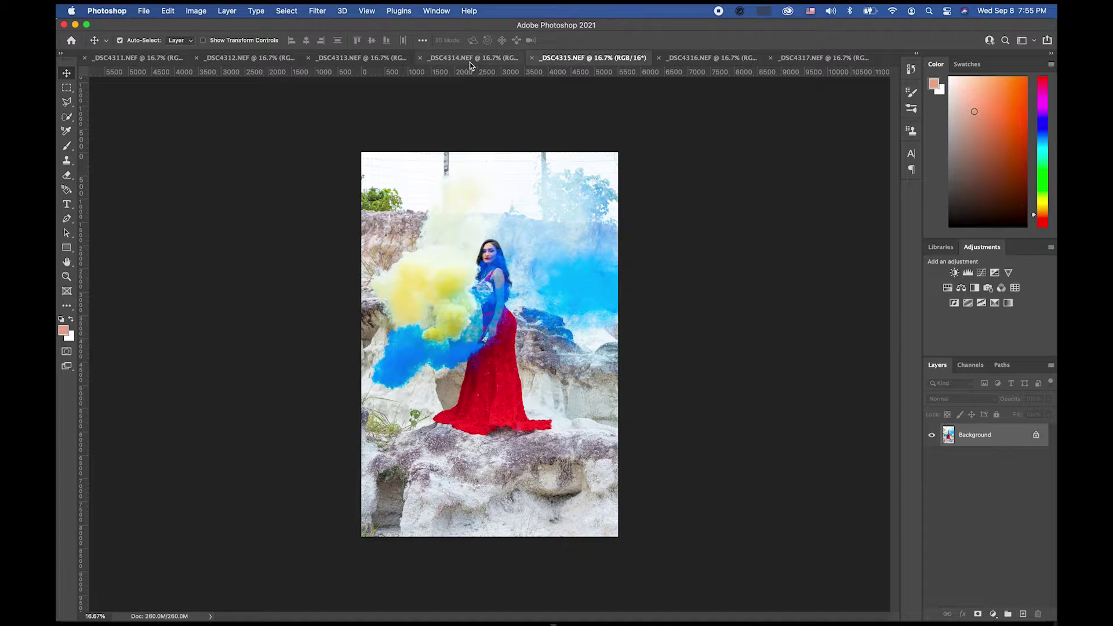
click(470, 62)
click(358, 60)
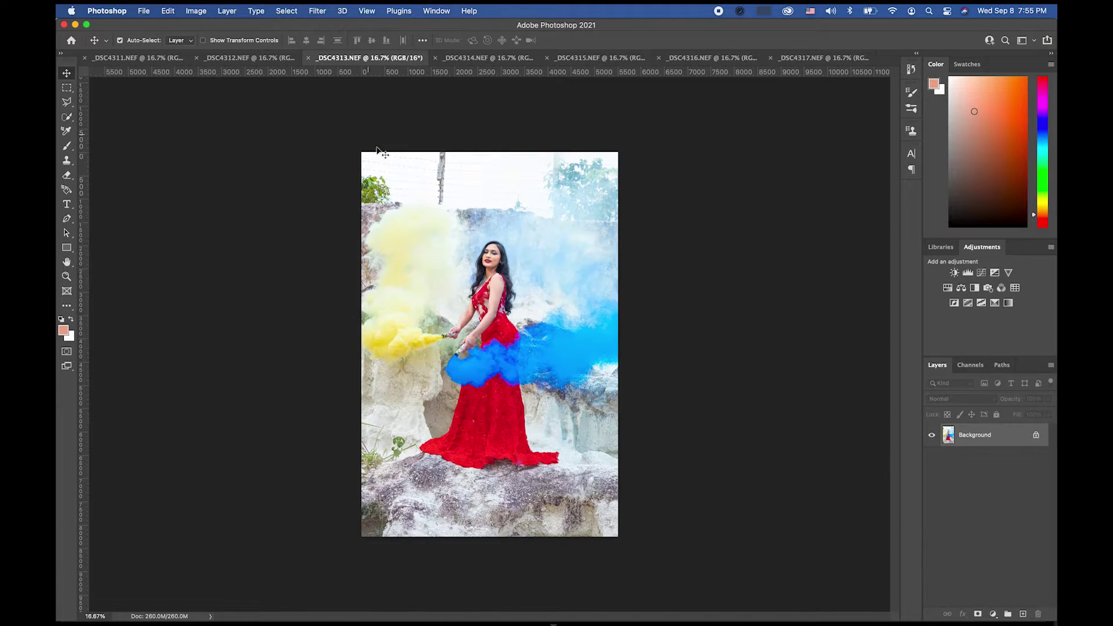
click(234, 61)
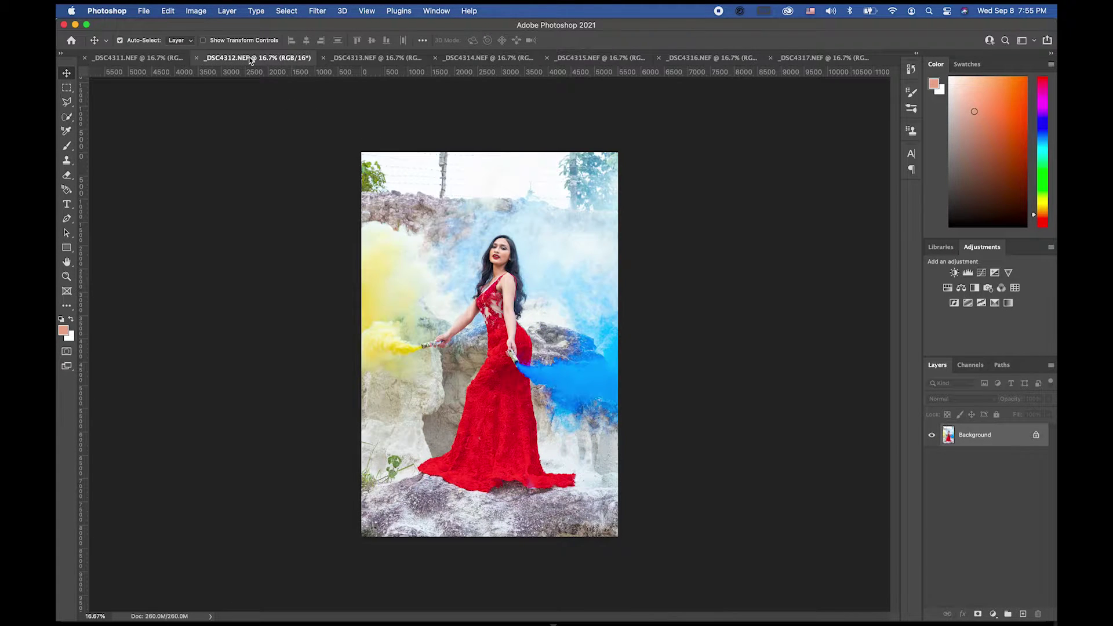
click(161, 61)
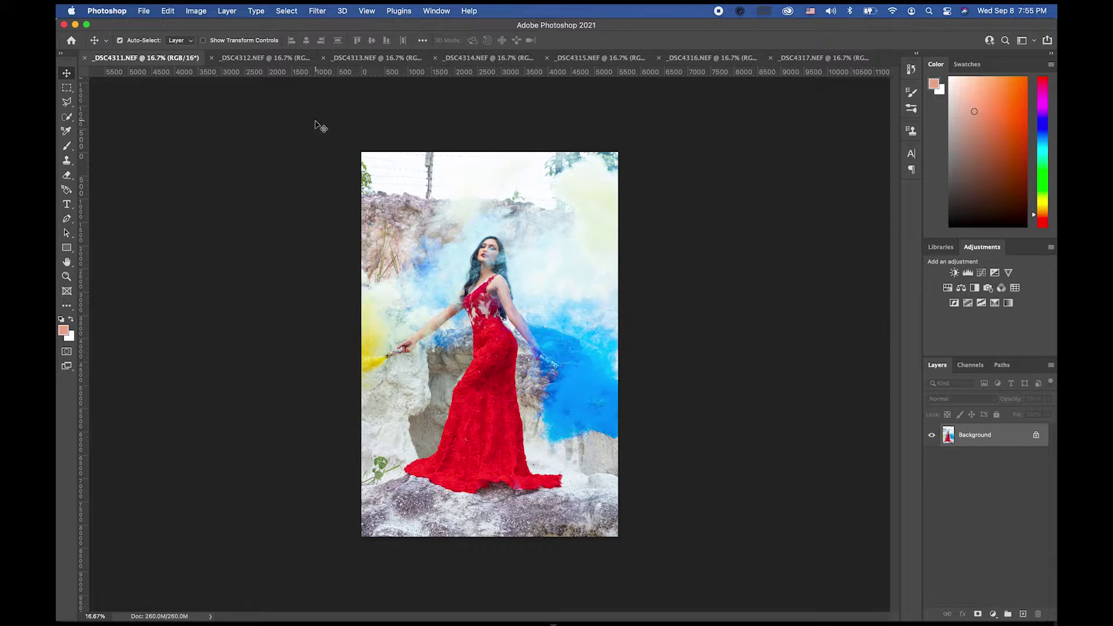
click(810, 60)
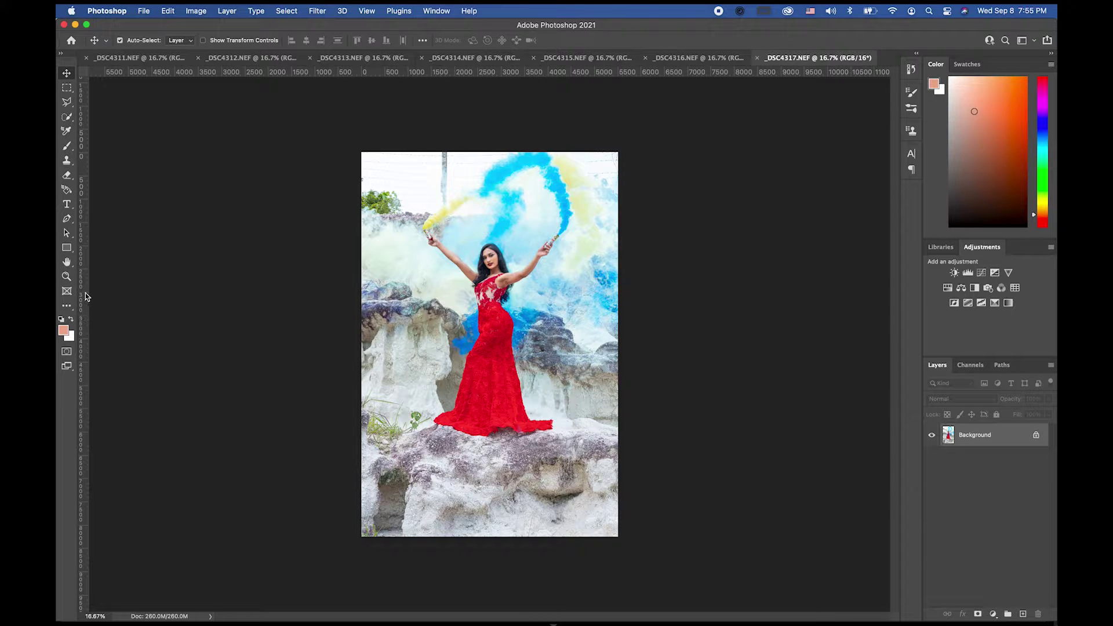
Step: Inspect the model's face and upper body in _DSC4317.NEF at up to 200% zoom, and return to a 25% view
click(67, 276)
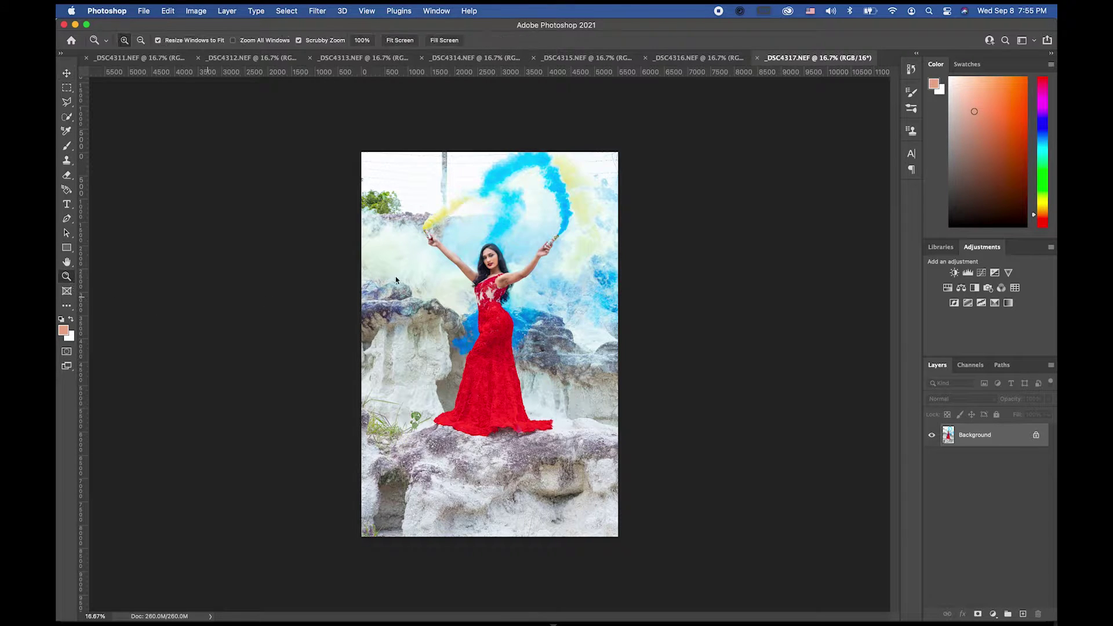
click(491, 257)
click(492, 256)
click(487, 260)
click(474, 267)
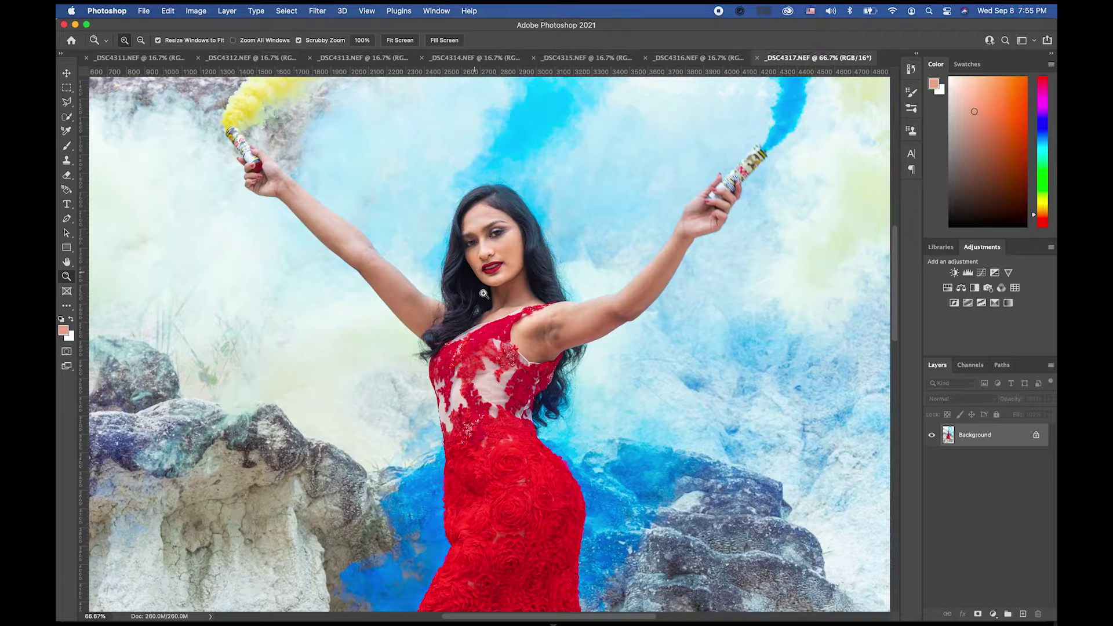
click(533, 278)
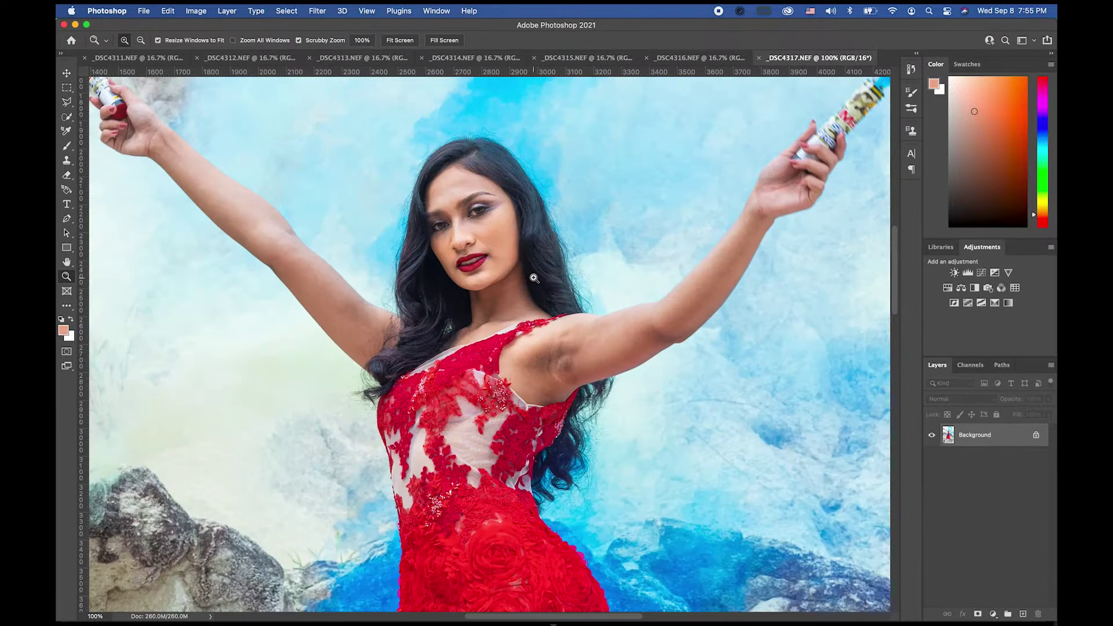
click(453, 245)
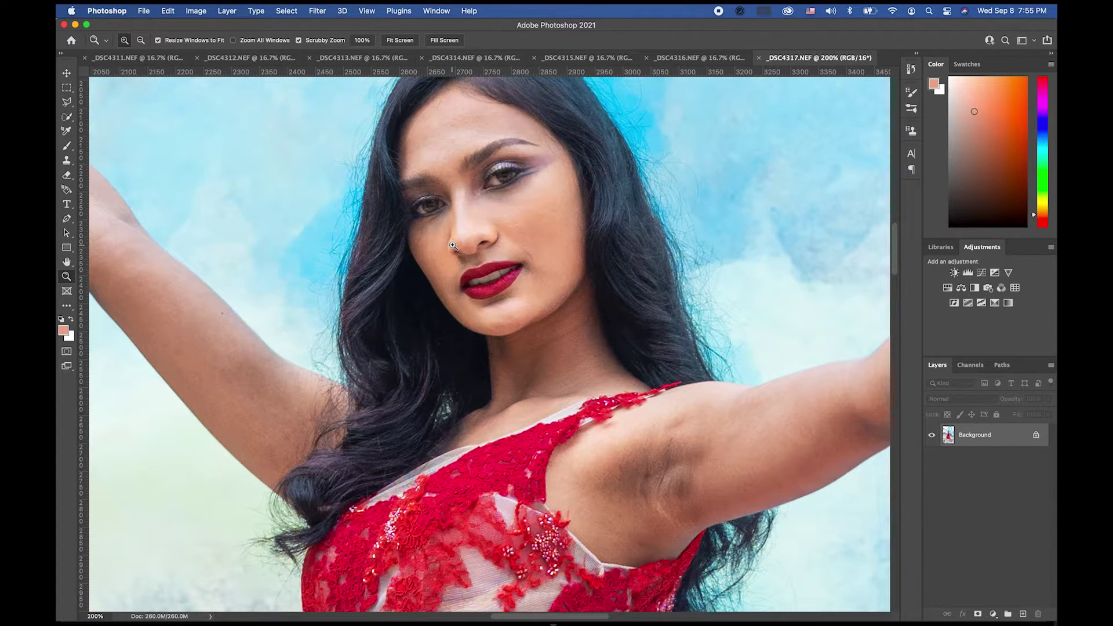
alt+click(471, 282)
alt+click(470, 282)
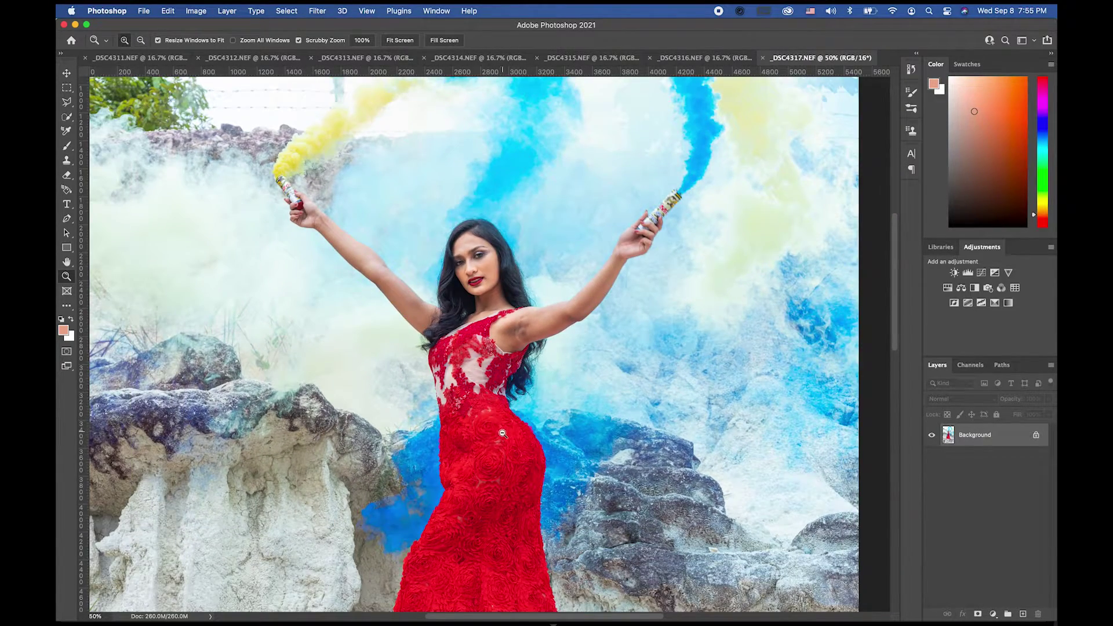
alt+click(503, 432)
alt+click(508, 405)
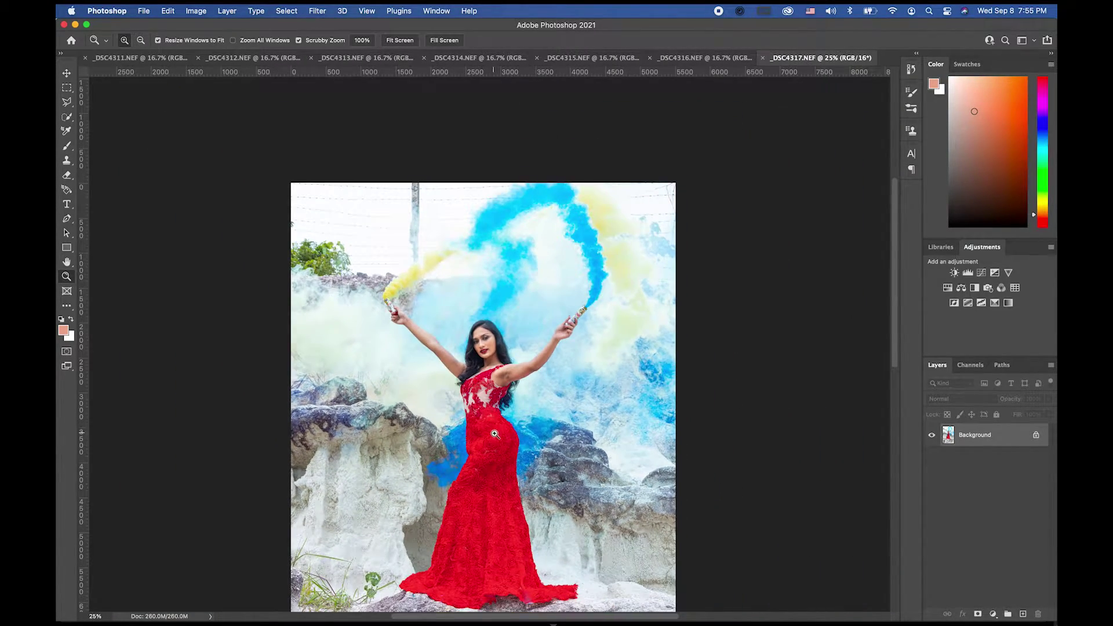
Step: View the whole of _DSC4317.NEF at 16.7% and compare its smoke with the smoke in _DSC4316.NEF
scroll(494, 434, down, 5)
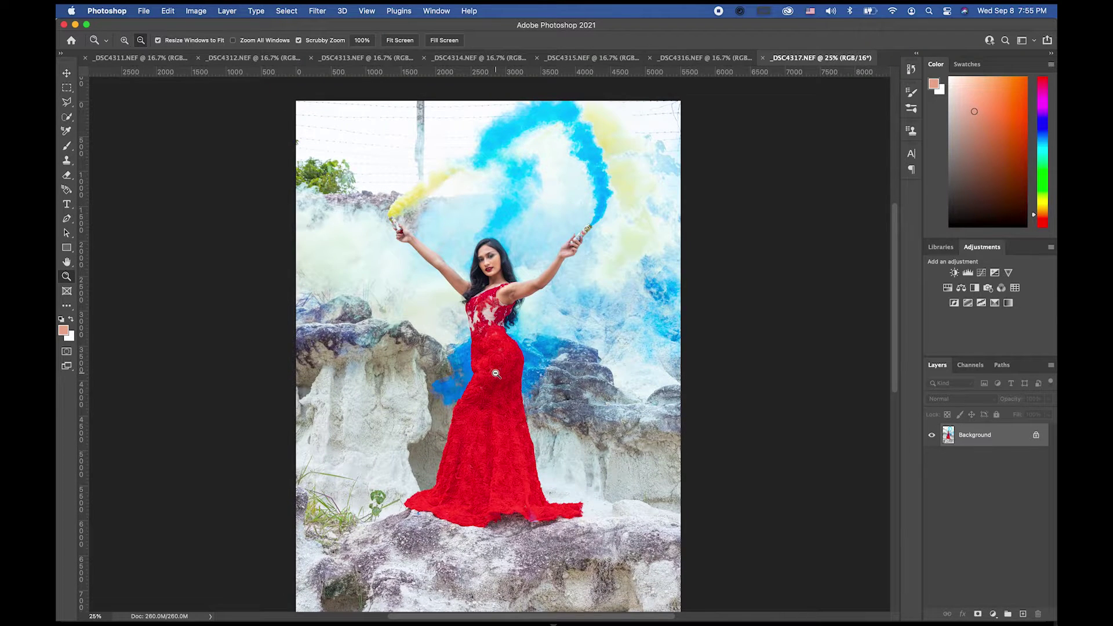
alt+click(495, 374)
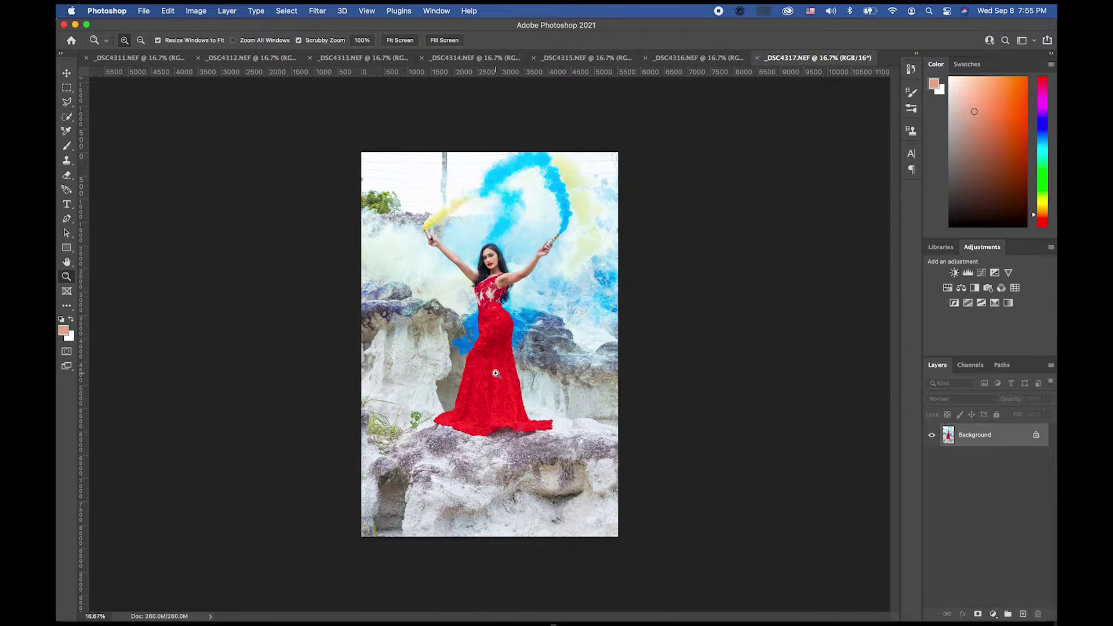
click(67, 73)
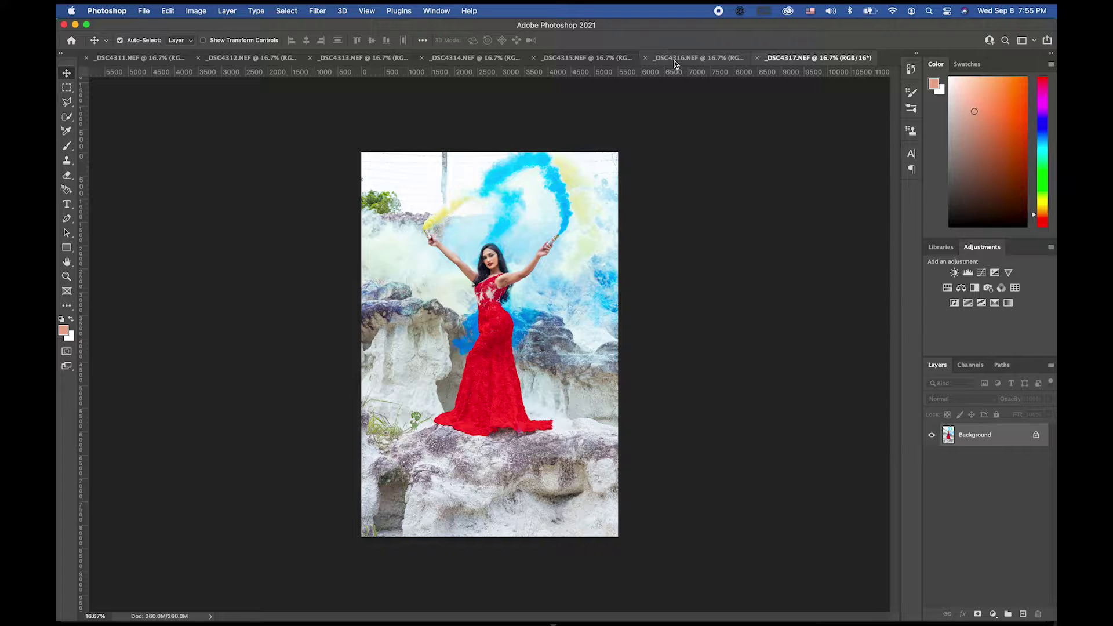
click(672, 58)
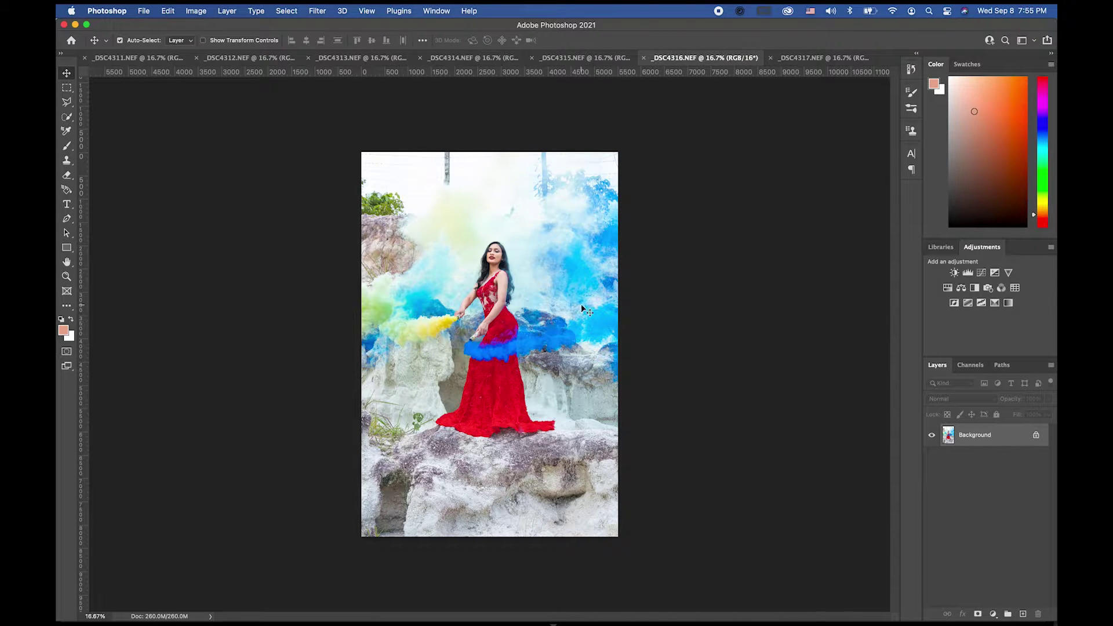
click(813, 60)
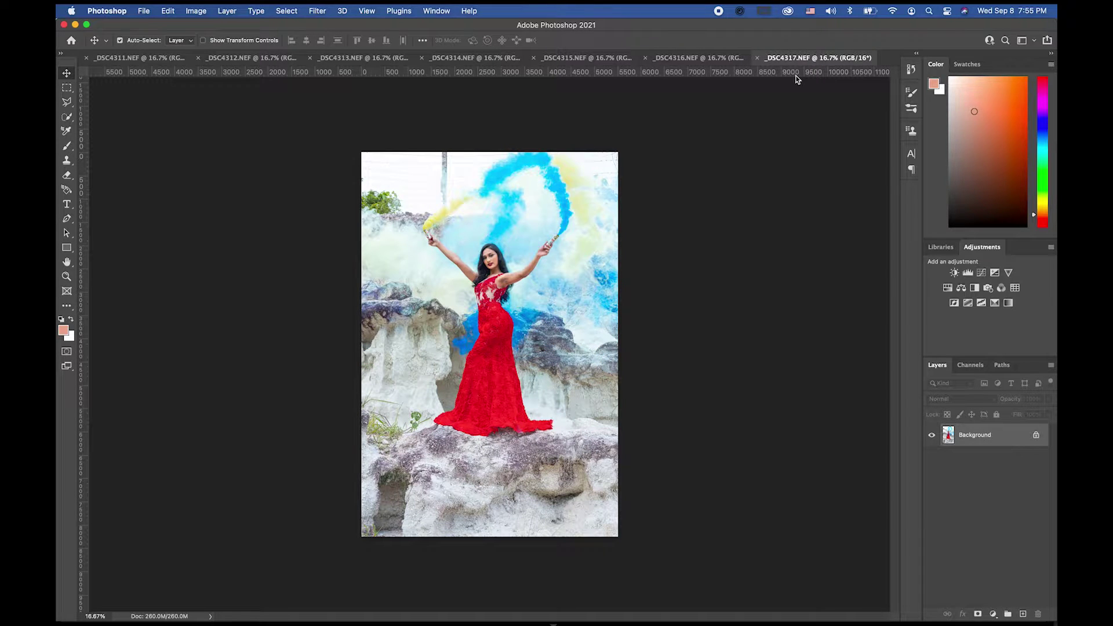
Step: Outline the blue smoke to the right of the model in _DSC4316.NEF with the Polygonal Lasso
click(677, 58)
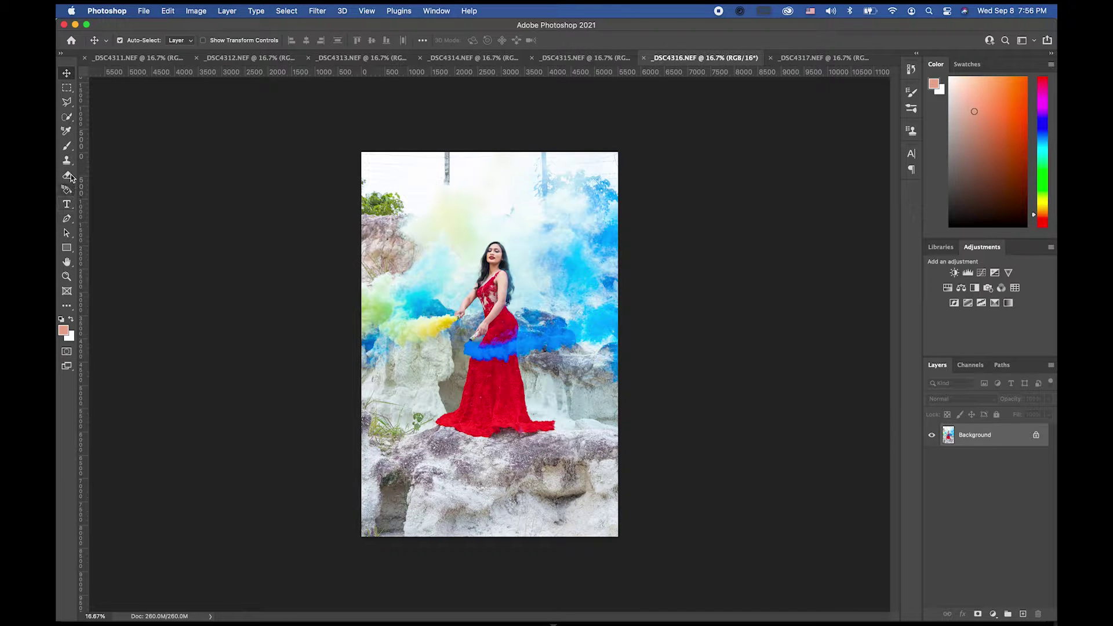
click(67, 104)
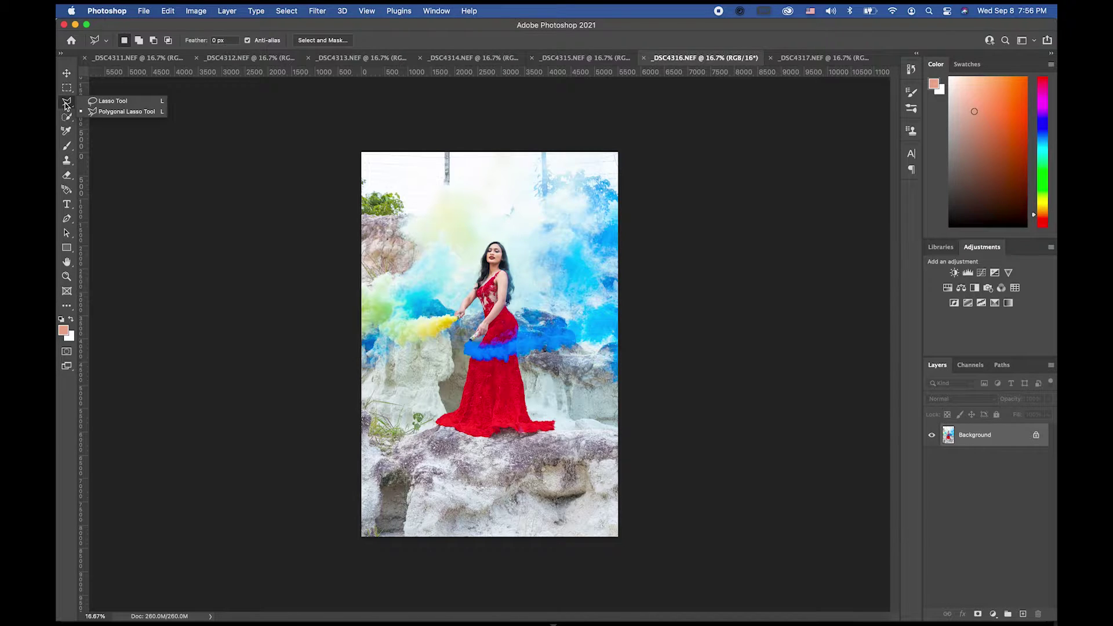
click(67, 106)
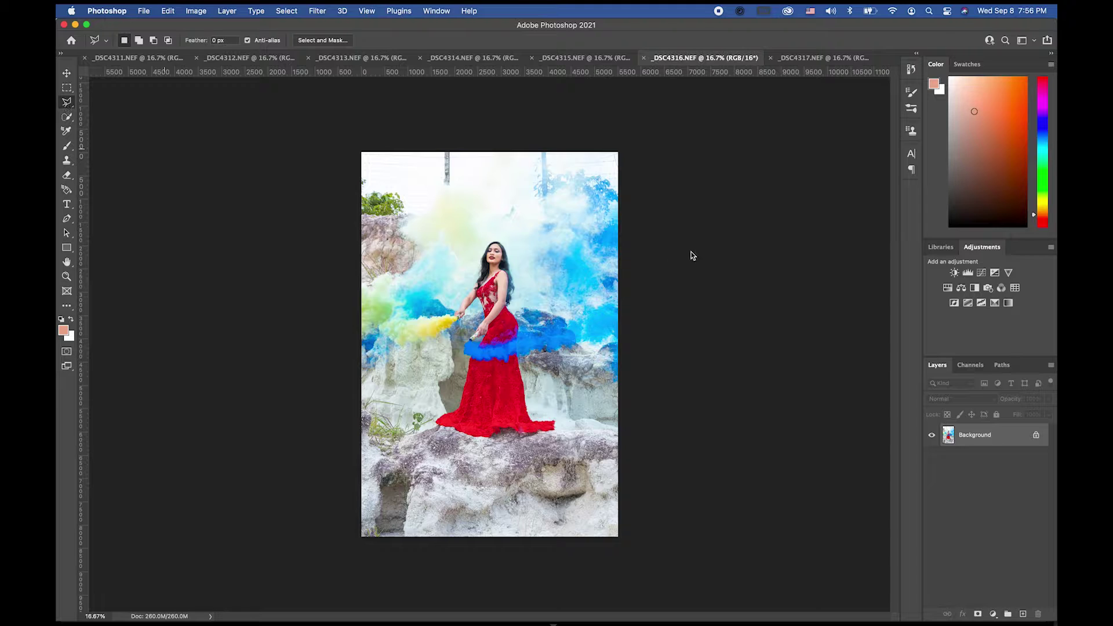
click(518, 192)
click(522, 302)
click(521, 359)
click(618, 379)
click(624, 166)
click(551, 174)
click(519, 193)
Step: Copy the selected smoke into _DSC4317.NEF, scale it to about 156% and place it over the photo's upper right side
click(67, 73)
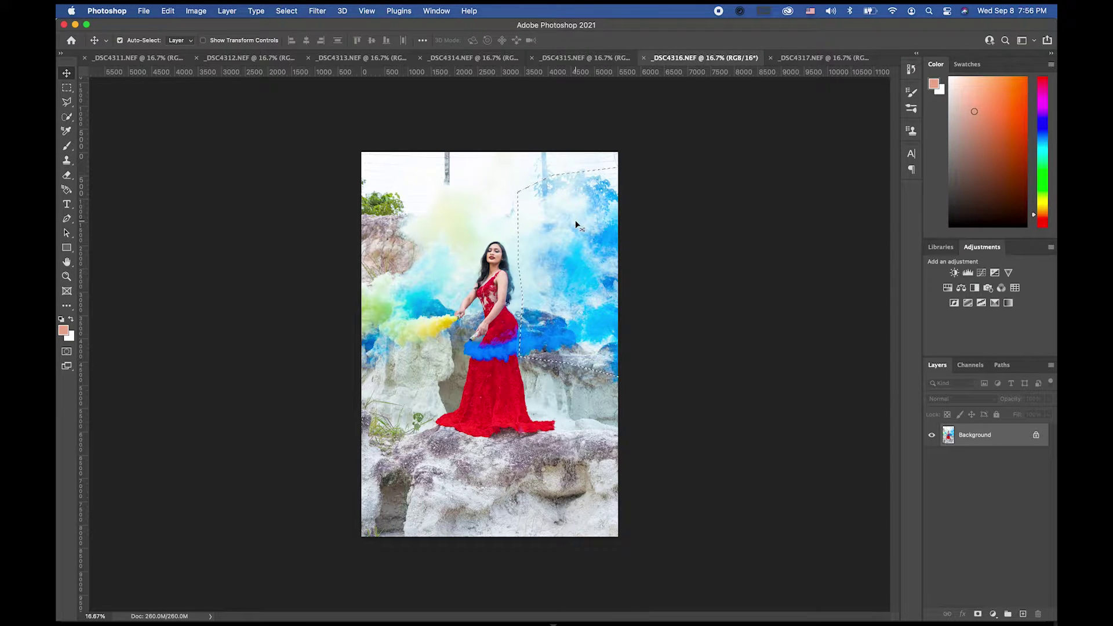
mouse_move(576, 220)
mouse_down()
mouse_move(711, 99)
mouse_move(809, 57)
mouse_move(585, 249)
mouse_move(603, 232)
mouse_move(577, 204)
mouse_move(592, 367)
mouse_move(588, 198)
mouse_move(629, 193)
mouse_move(513, 232)
mouse_move(607, 203)
mouse_move(607, 190)
mouse_up()
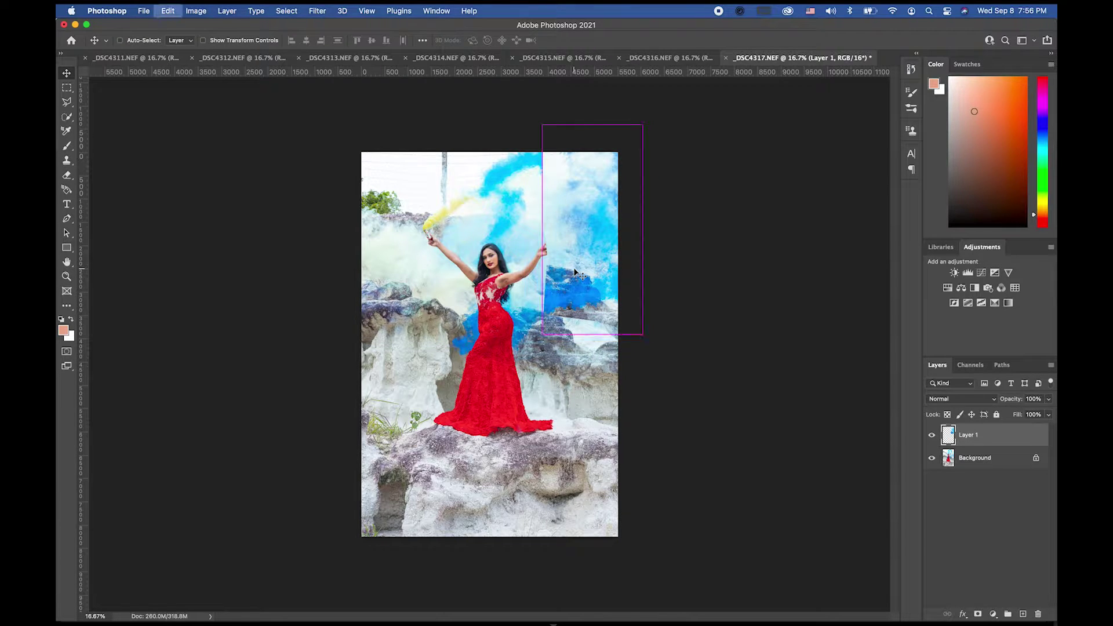
key(ctrl+t)
drag(541, 336, 504, 400)
mouse_move(558, 320)
mouse_down()
mouse_move(580, 335)
mouse_move(564, 340)
mouse_up()
drag(516, 422, 498, 462)
drag(527, 342, 557, 284)
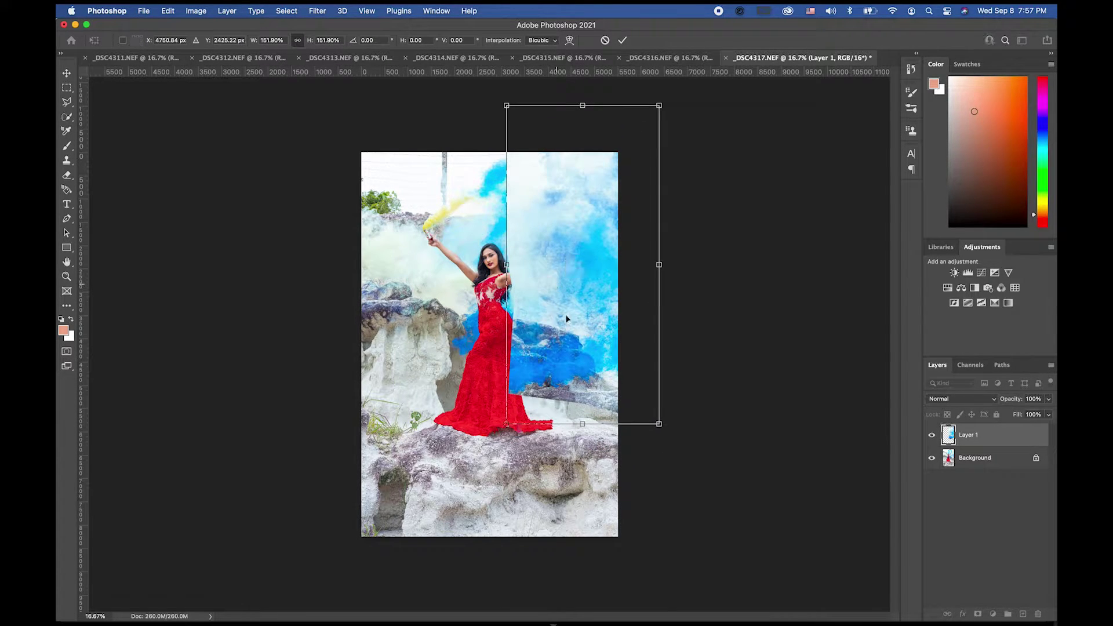
mouse_move(660, 424)
mouse_down()
mouse_move(678, 465)
mouse_move(666, 371)
mouse_move(672, 429)
mouse_up()
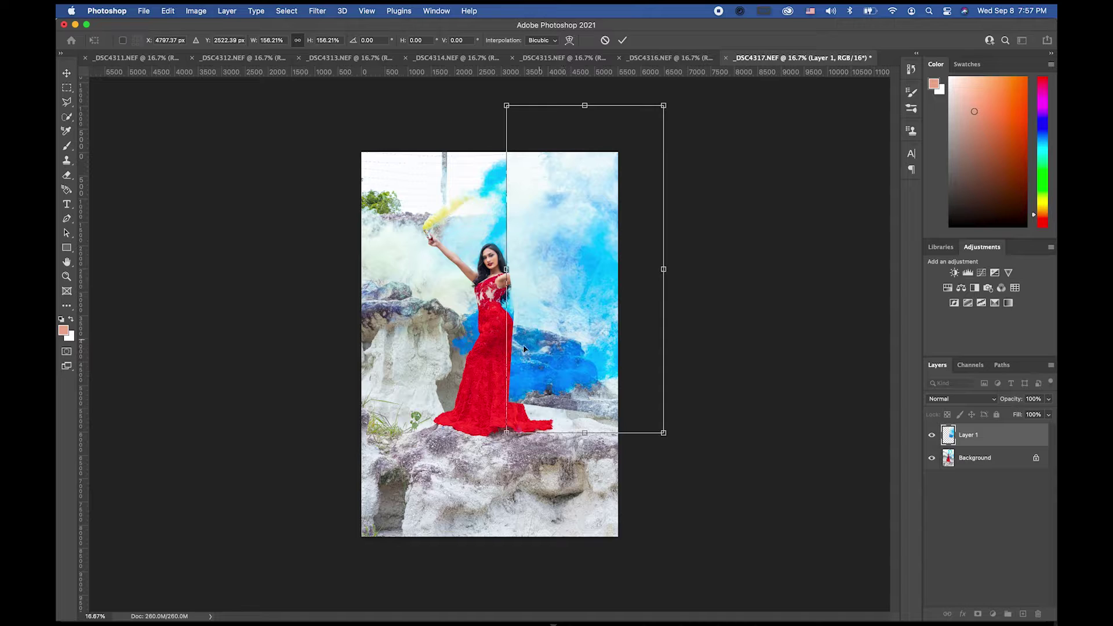
mouse_move(573, 386)
mouse_down()
mouse_move(538, 384)
mouse_move(552, 383)
mouse_up()
click(67, 76)
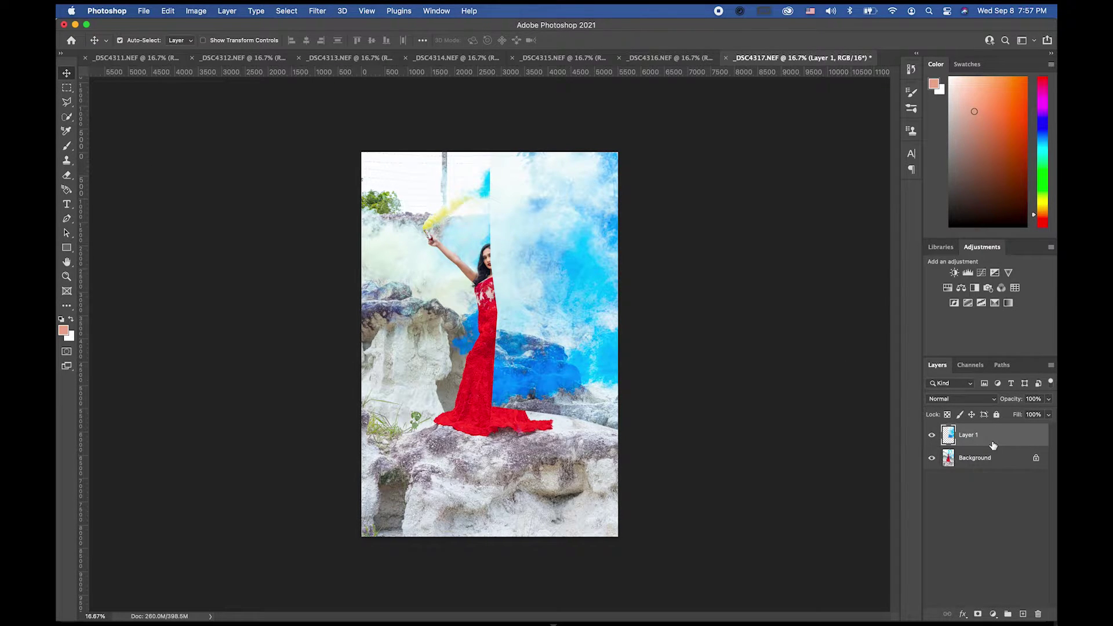
Step: Add a layer mask to Layer 1, set the brush size to 900 and invert the mask to hide the smoke
click(978, 614)
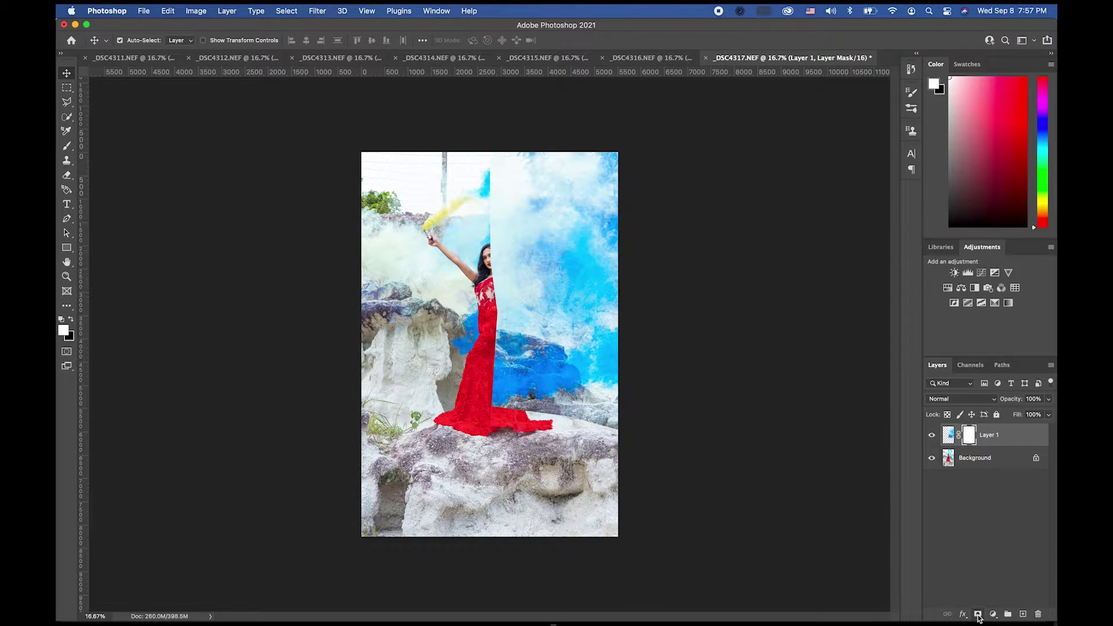
click(68, 148)
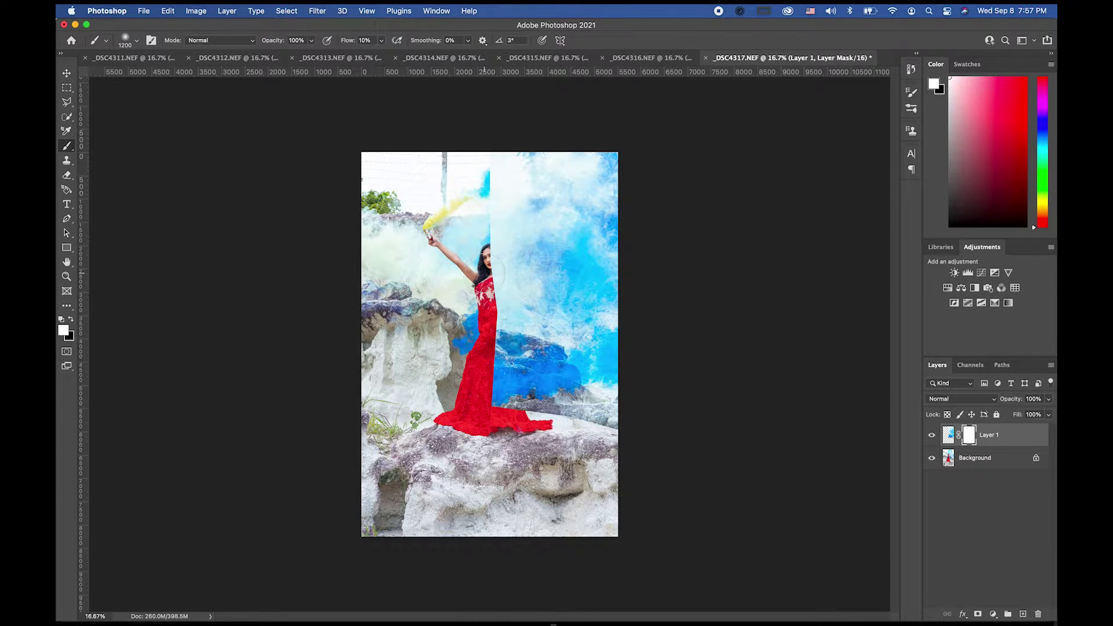
key(bracketleft)
key(super+i)
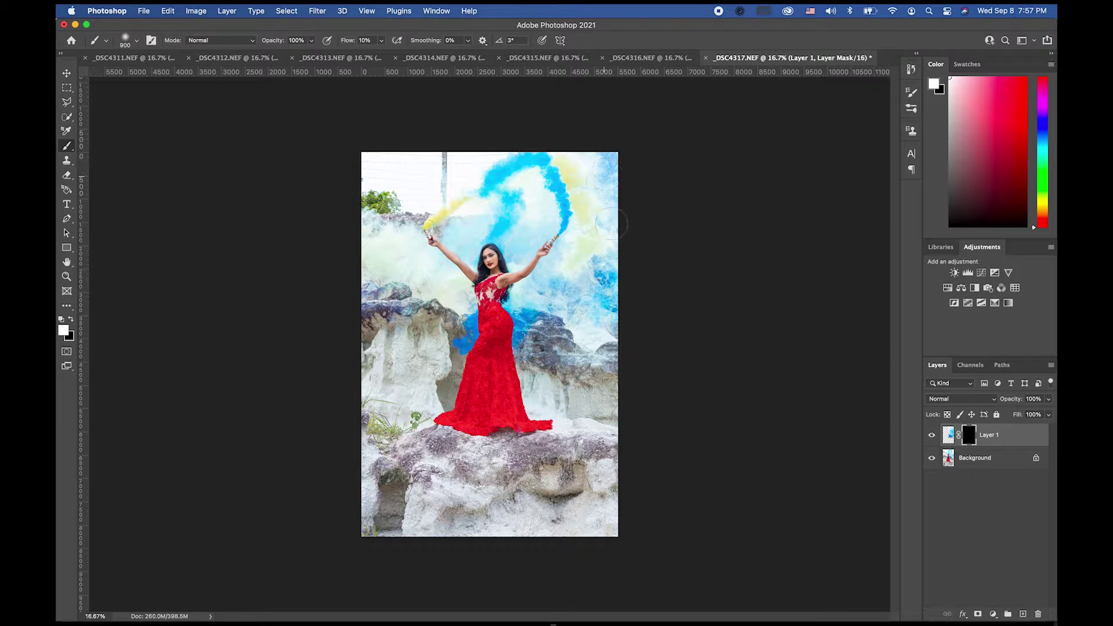
Step: Paint white on the Layer 1 mask at 10% flow to reveal blue smoke over the rocks and background right of the model
mouse_move(593, 316)
mouse_down()
mouse_move(551, 325)
mouse_move(557, 342)
mouse_move(545, 336)
mouse_move(562, 351)
mouse_move(638, 356)
mouse_move(583, 345)
mouse_move(569, 365)
mouse_up()
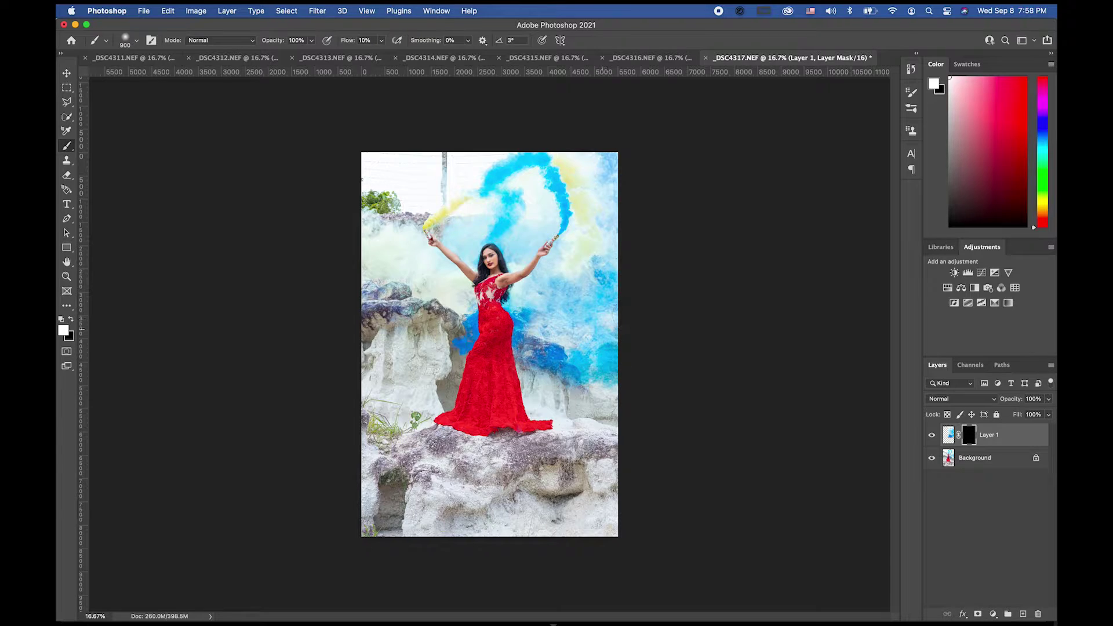
drag(610, 401, 591, 418)
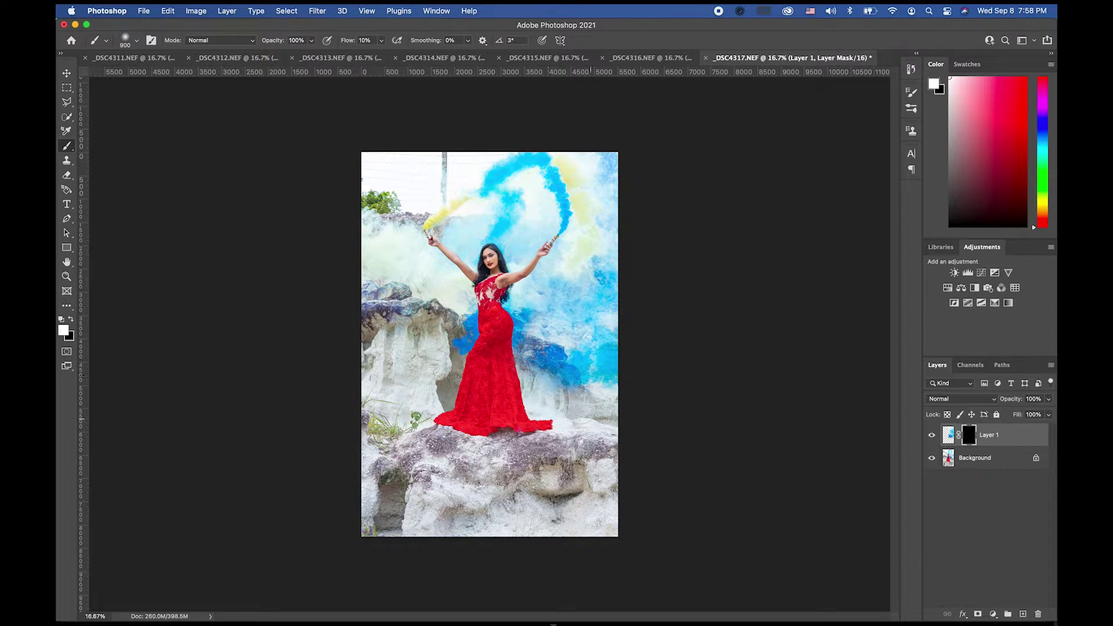
drag(550, 375, 571, 416)
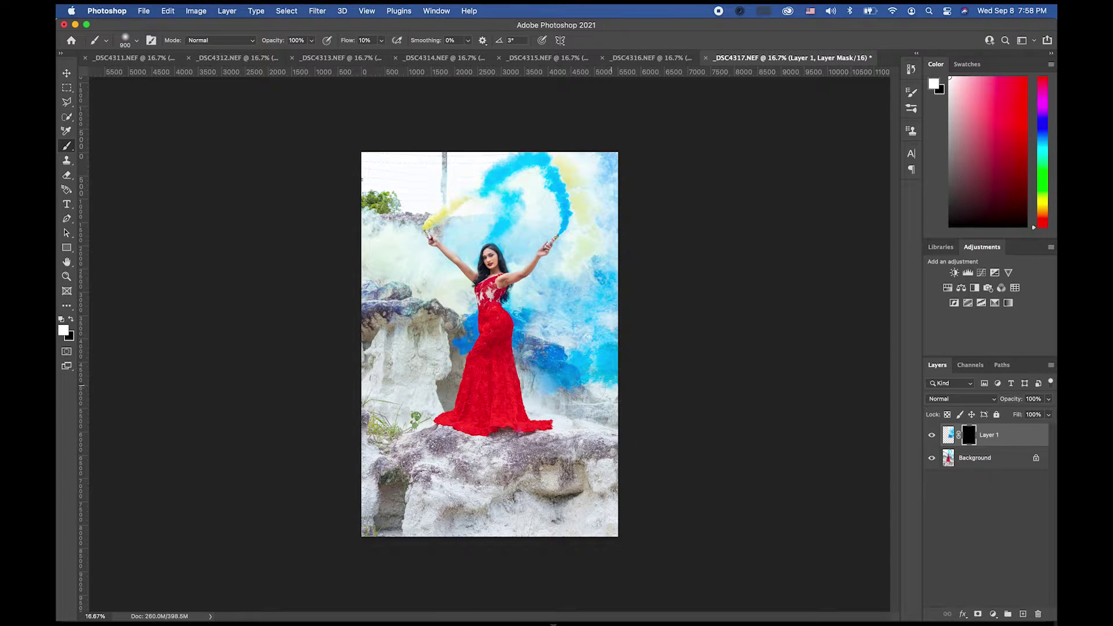
mouse_move(597, 272)
mouse_down()
mouse_move(580, 260)
mouse_move(625, 262)
mouse_up()
key(x)
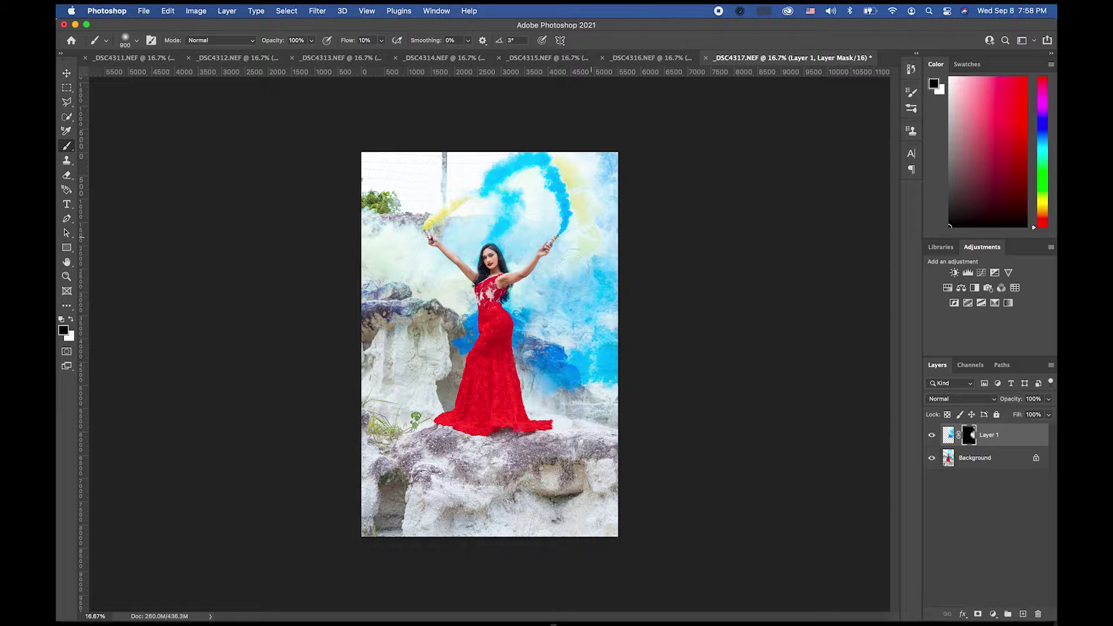
key(x)
key(x)
key(x)
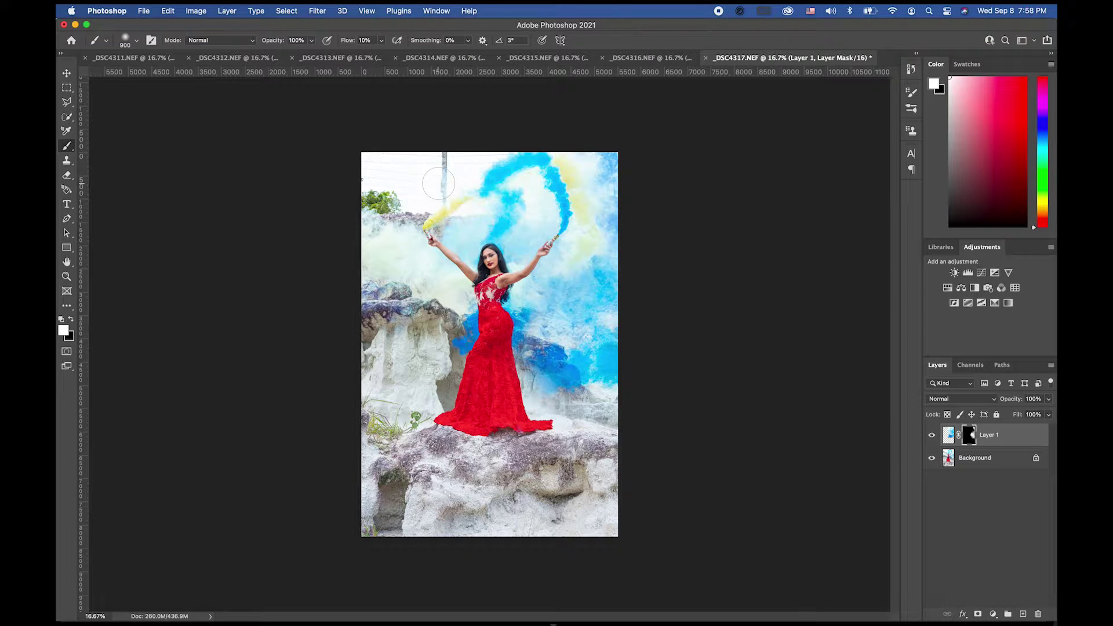
Step: Examine the model from her face down to the hem of the red dress at up to 100% zoom
click(67, 277)
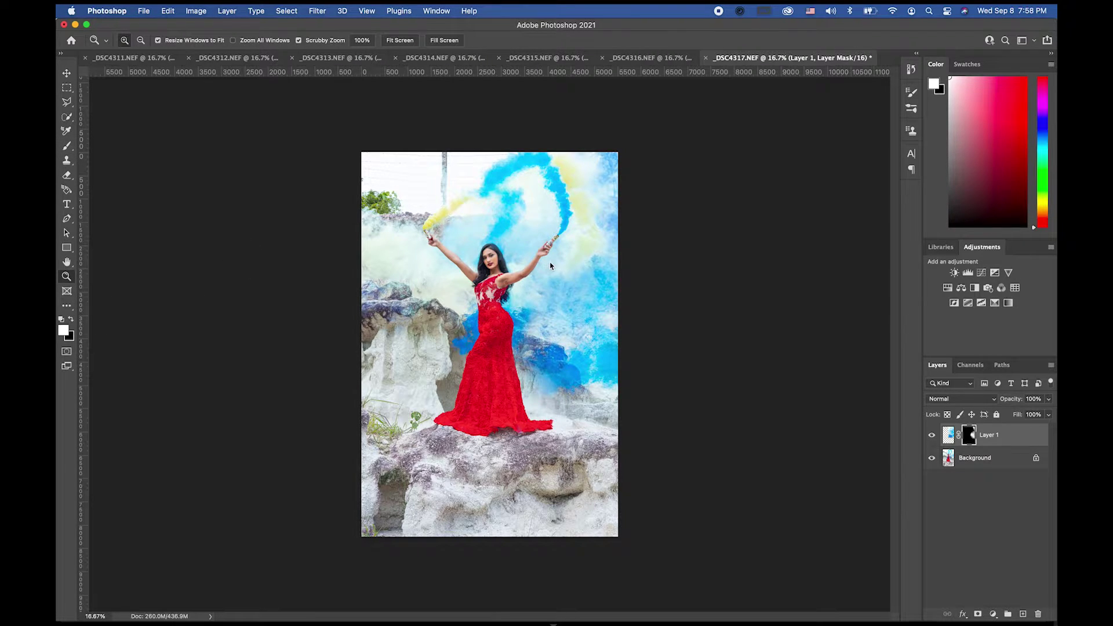
click(520, 259)
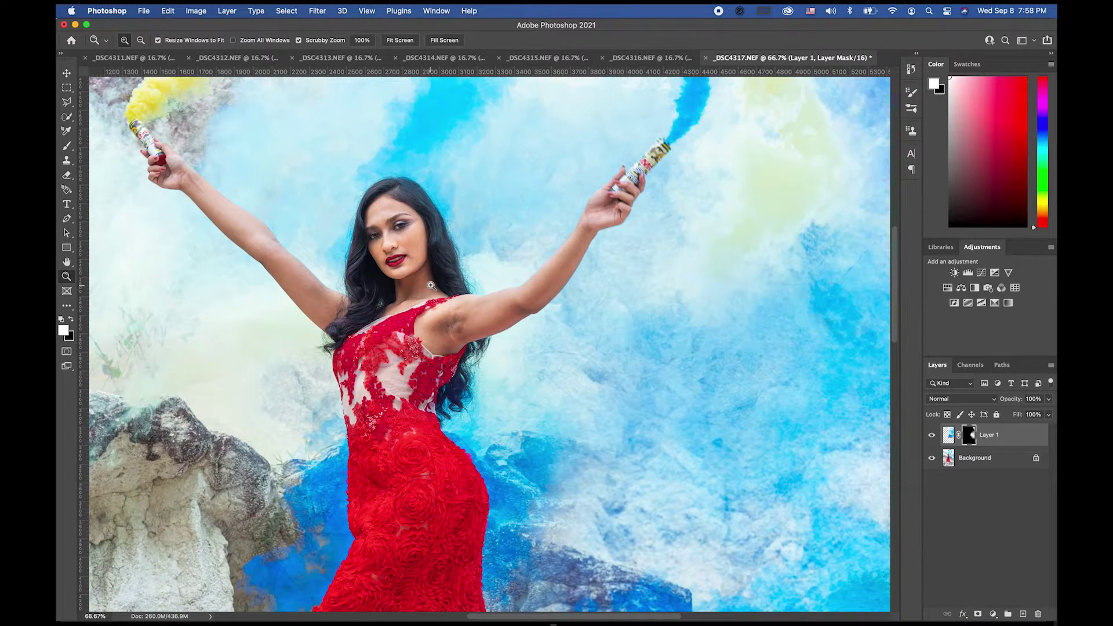
drag(422, 219, 432, 328)
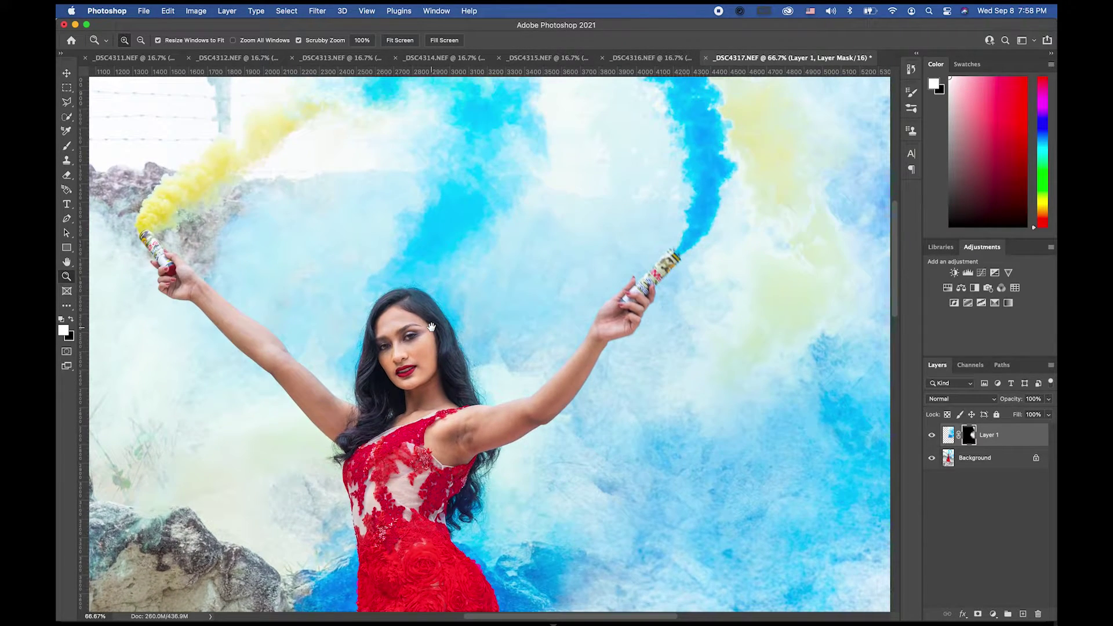
drag(434, 383, 451, 154)
drag(451, 338, 452, 181)
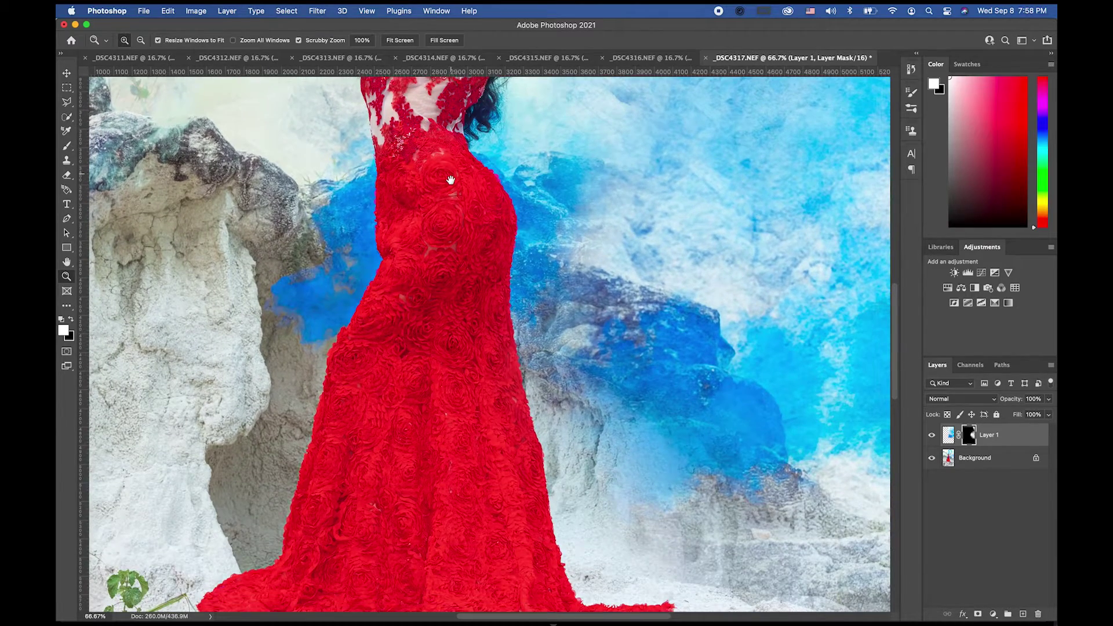
drag(456, 221, 464, 316)
click(446, 178)
drag(485, 177, 458, 322)
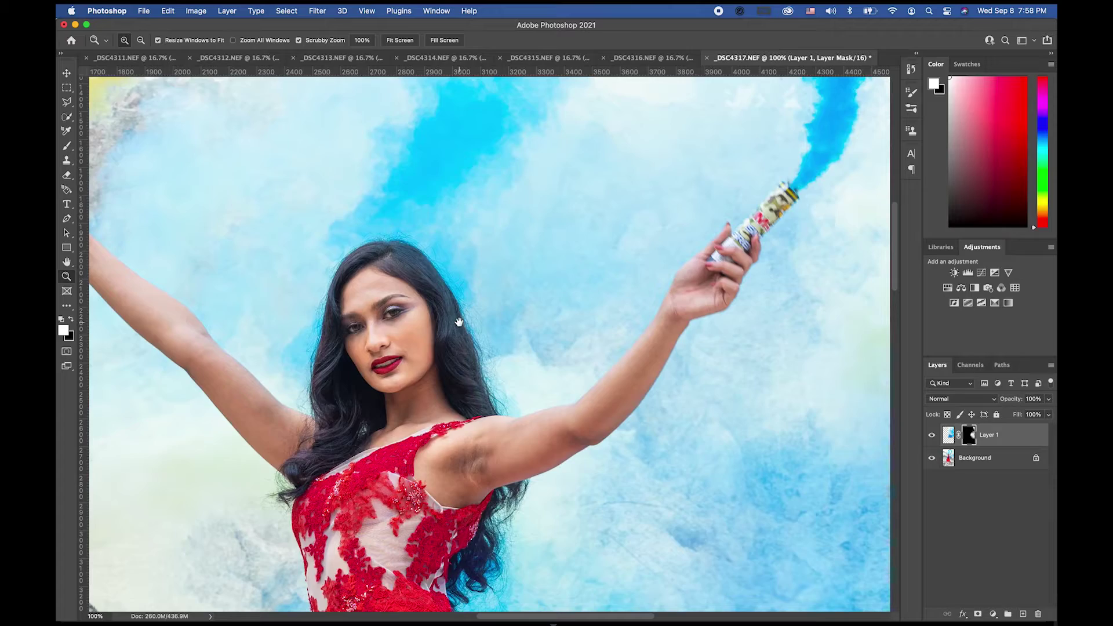
drag(447, 375, 485, 231)
drag(485, 325, 485, 220)
drag(481, 441, 480, 336)
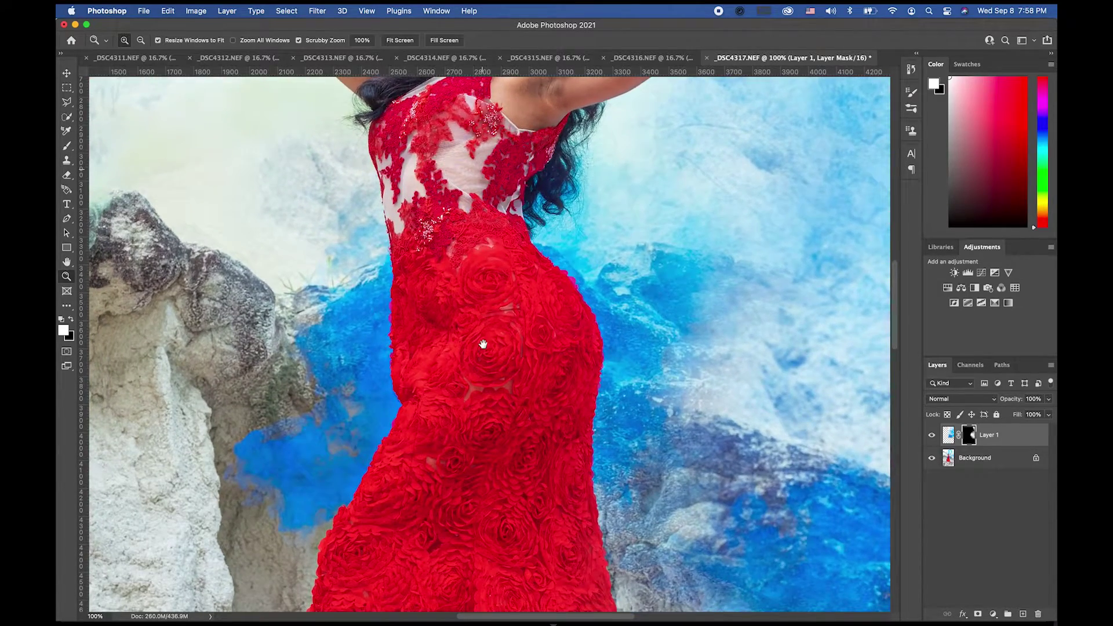
drag(486, 260, 486, 165)
drag(504, 482, 498, 325)
drag(495, 470, 492, 311)
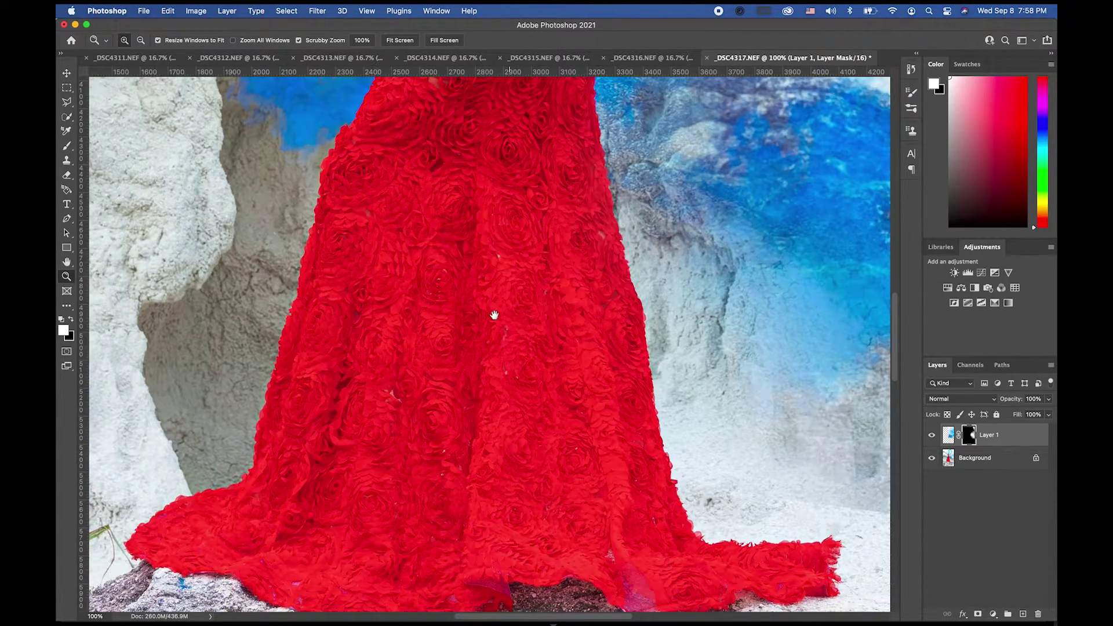
drag(495, 360, 491, 206)
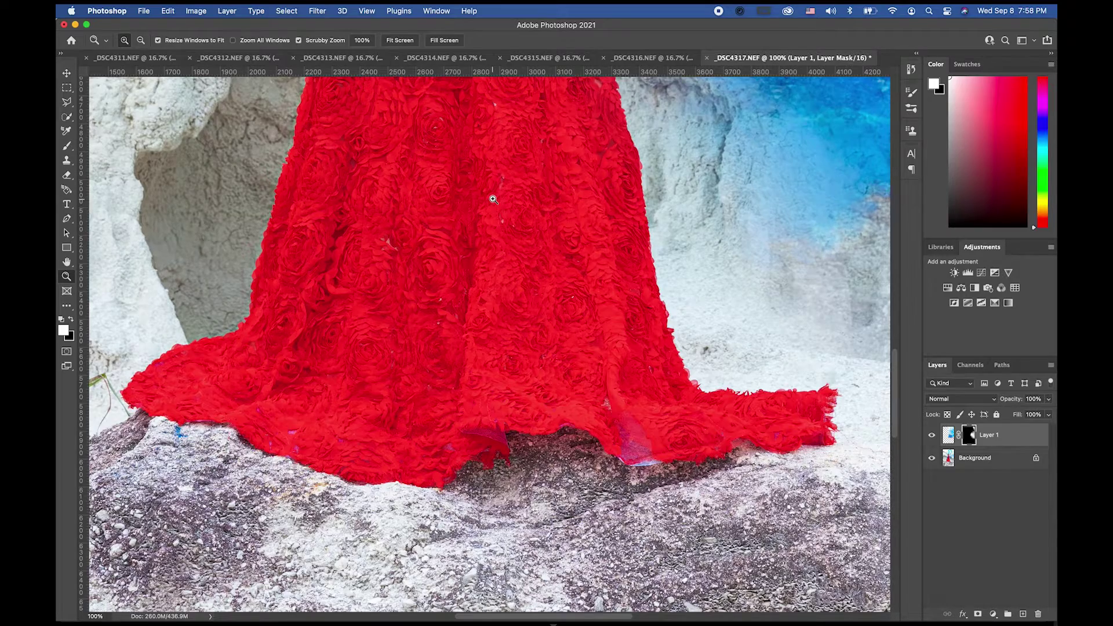
drag(504, 179, 467, 221)
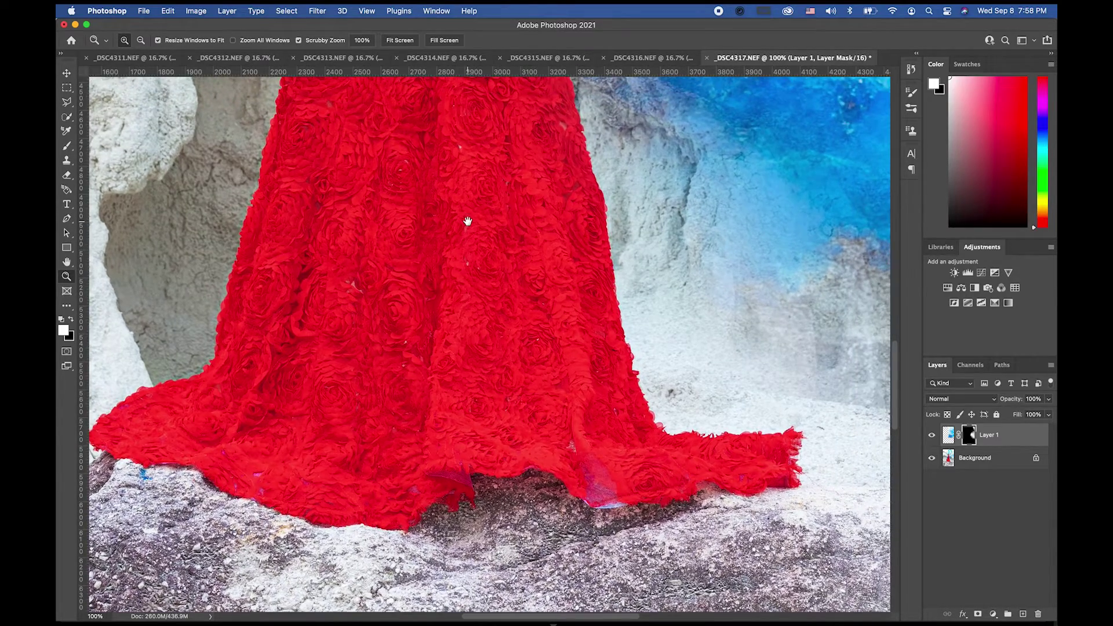
Step: Examine the blended smoke at 66.7% zoom, from the rocks beside the dress up to the top of the photo
alt+click(543, 251)
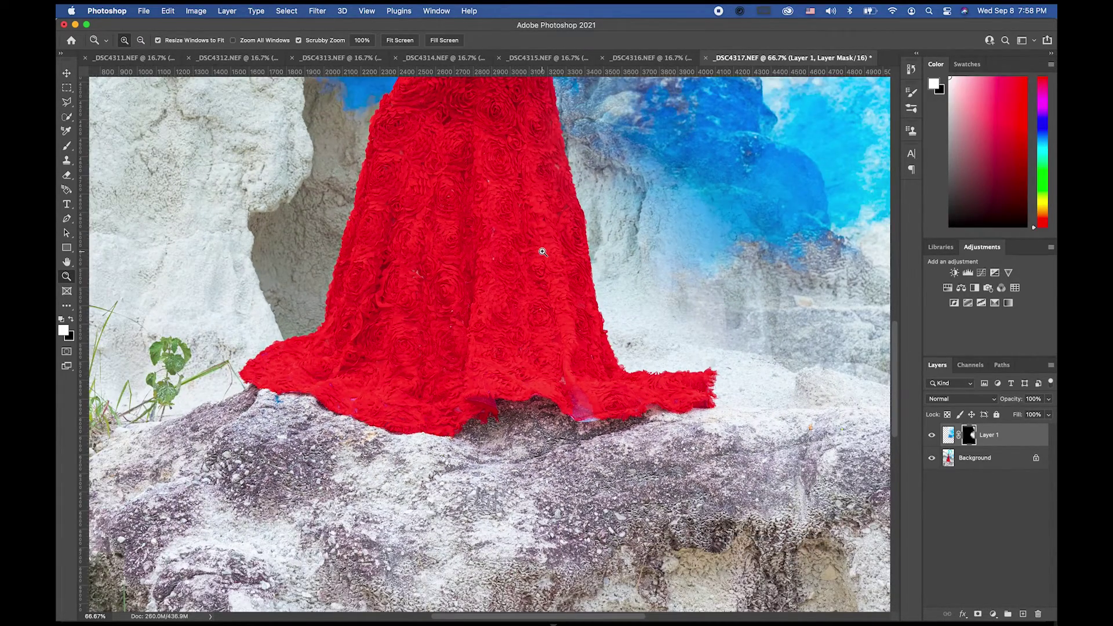
drag(603, 263, 486, 328)
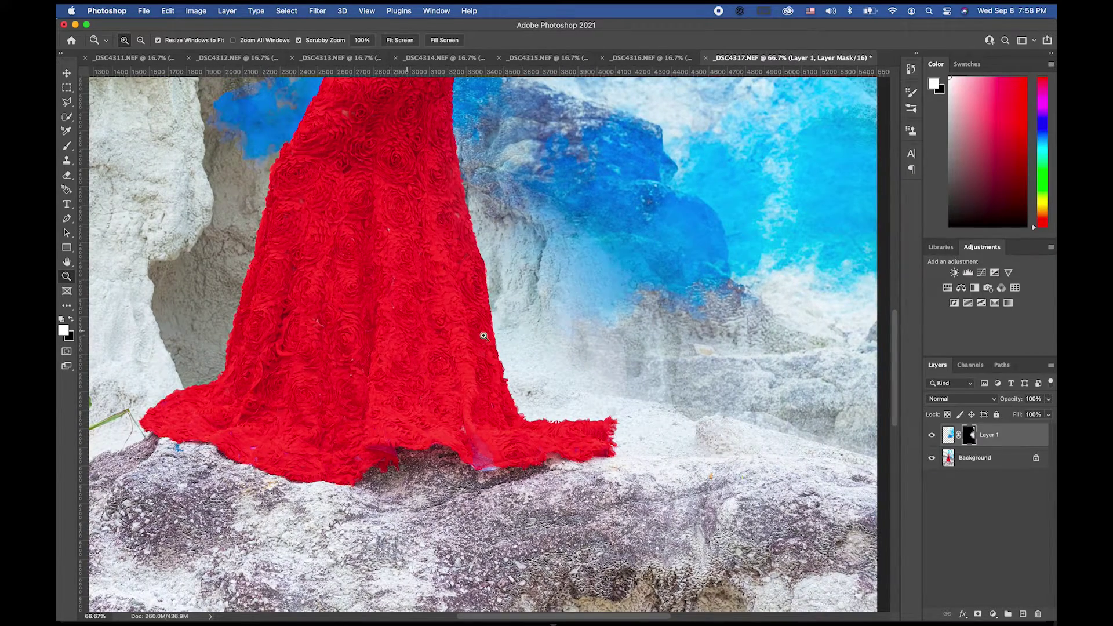
drag(542, 236, 497, 367)
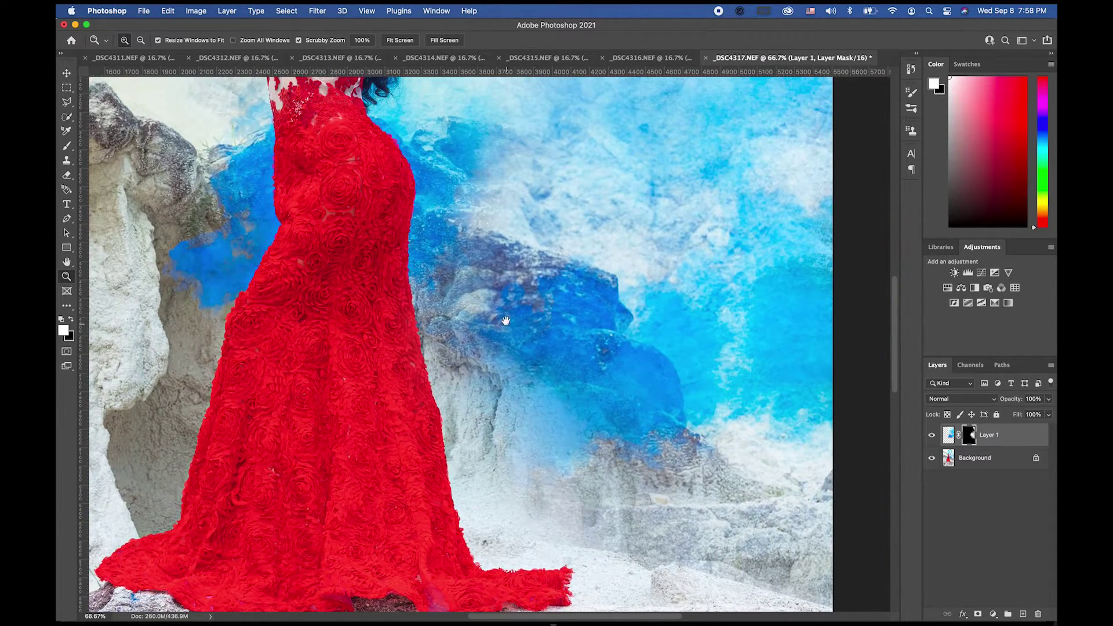
drag(483, 284, 492, 424)
drag(496, 239, 487, 359)
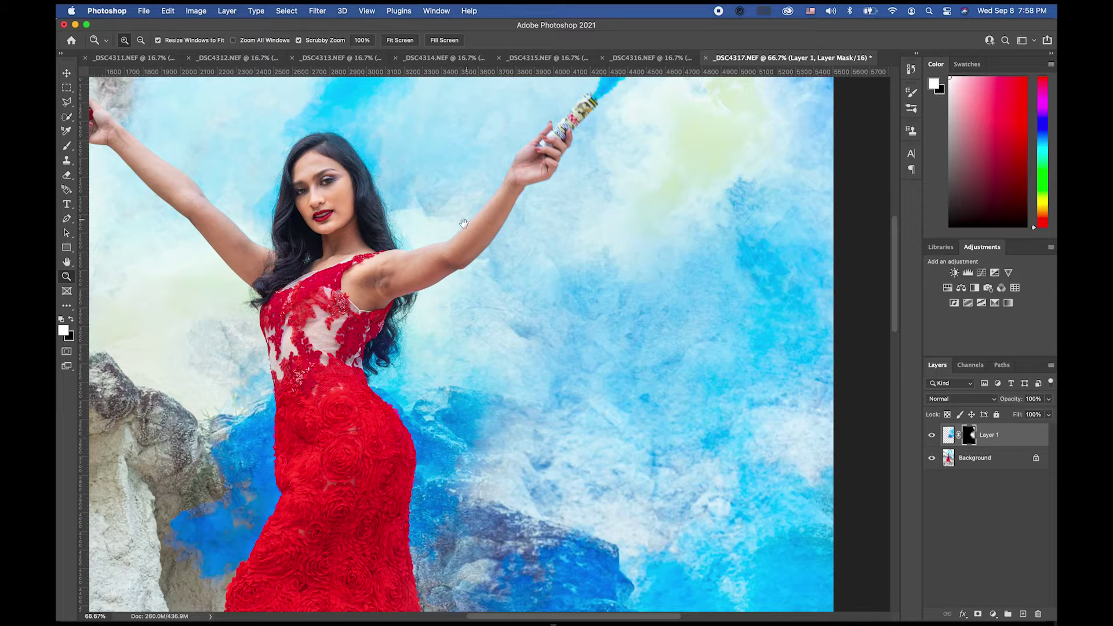
drag(441, 147, 443, 251)
drag(430, 193, 435, 318)
drag(458, 267, 460, 298)
drag(493, 193, 502, 323)
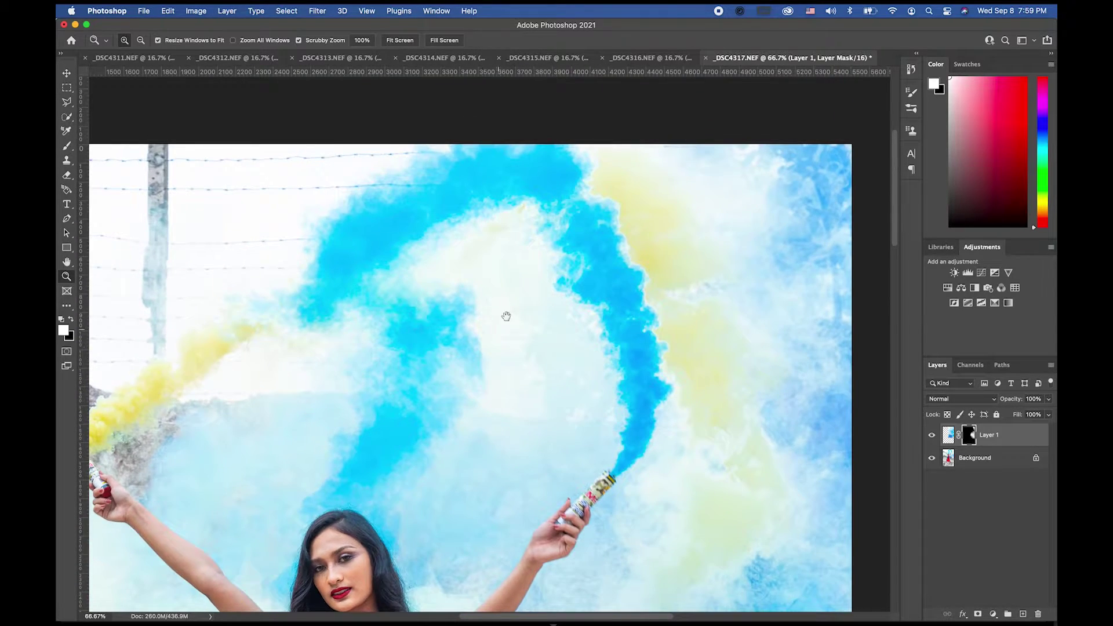
Step: Examine the smoke from the blue arc down to the dress, ending on the whole photo at 16.67% zoom
drag(532, 286, 418, 290)
drag(587, 380, 618, 339)
drag(572, 464, 574, 319)
drag(548, 391, 553, 293)
mouse_move(499, 508)
mouse_down()
mouse_move(592, 345)
mouse_move(636, 299)
mouse_up()
alt+click(351, 282)
alt+click(352, 282)
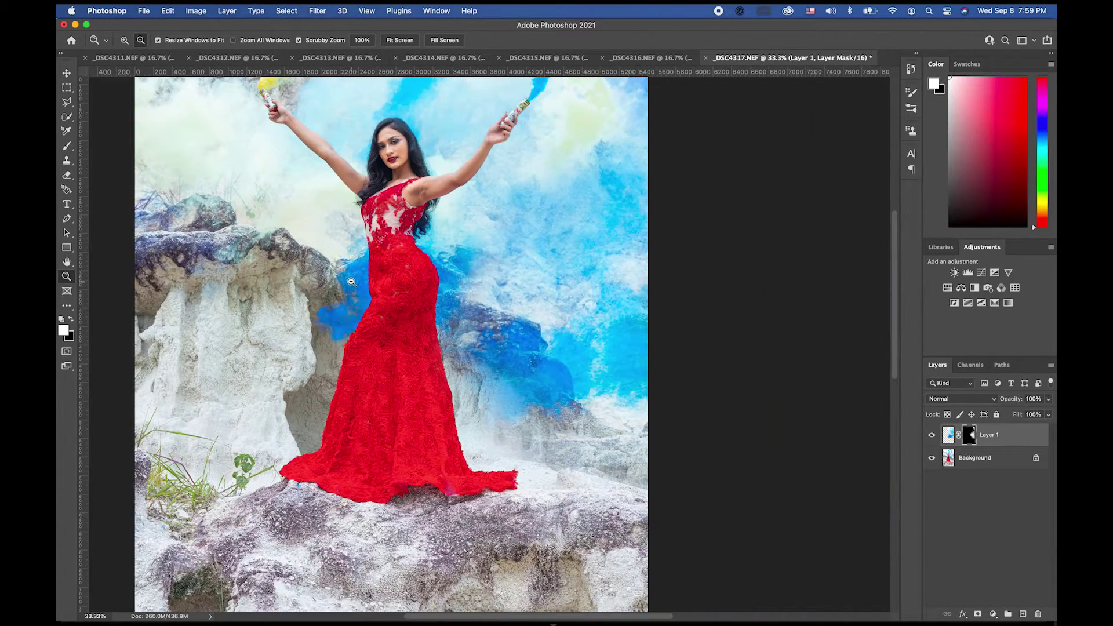
alt+click(352, 282)
alt+click(352, 281)
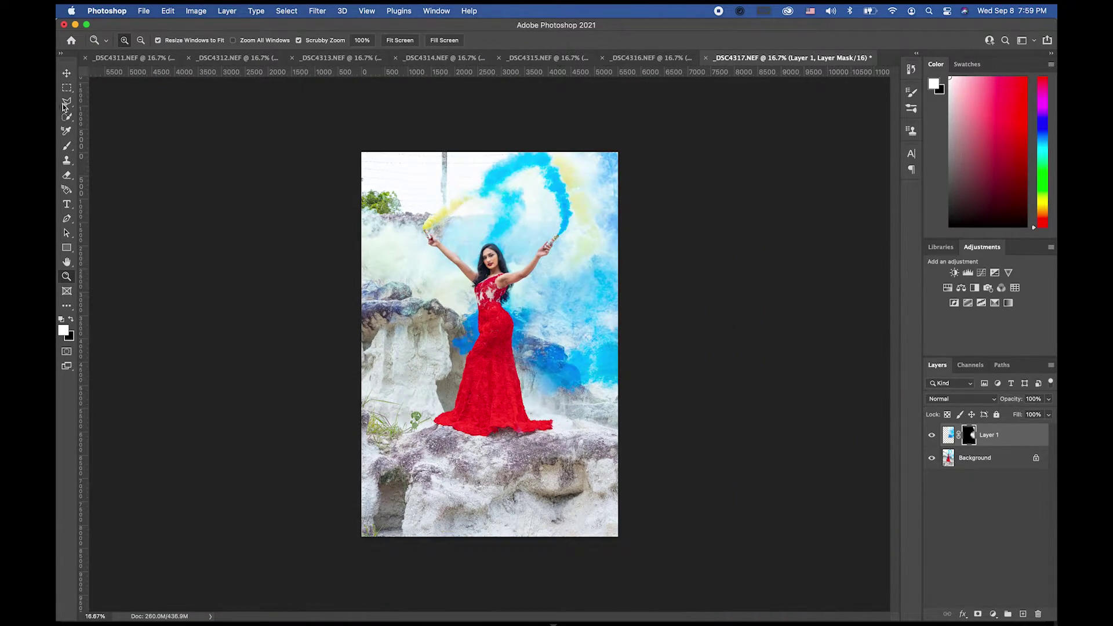
Step: In _DSC4316, outline the green, blue and yellow smoke left of the model with a Polygonal Lasso selection
click(67, 73)
click(655, 58)
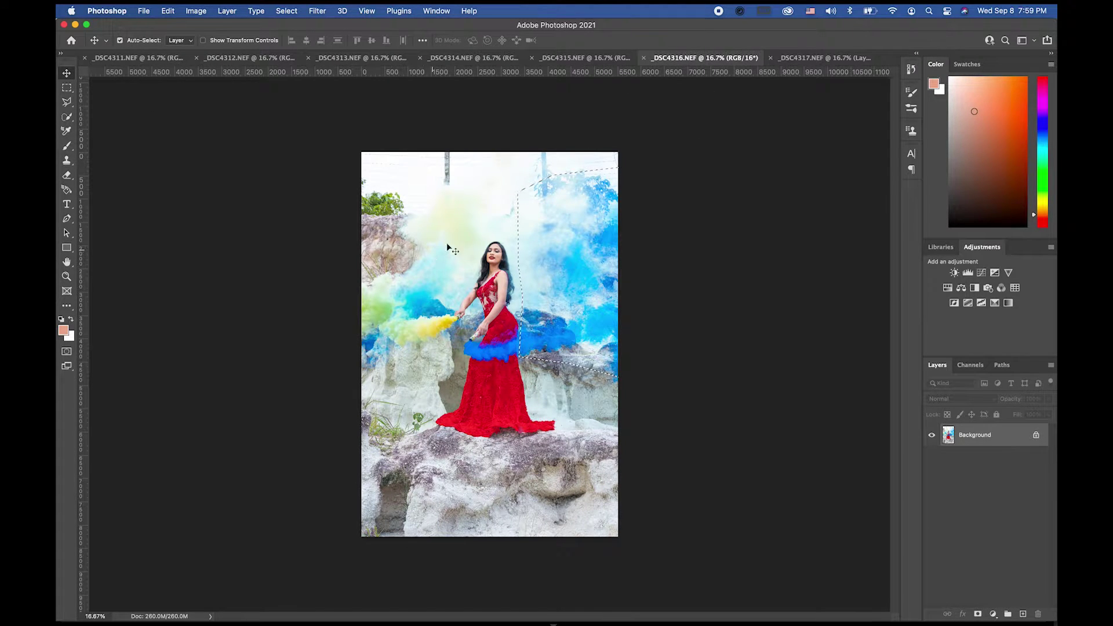
click(67, 101)
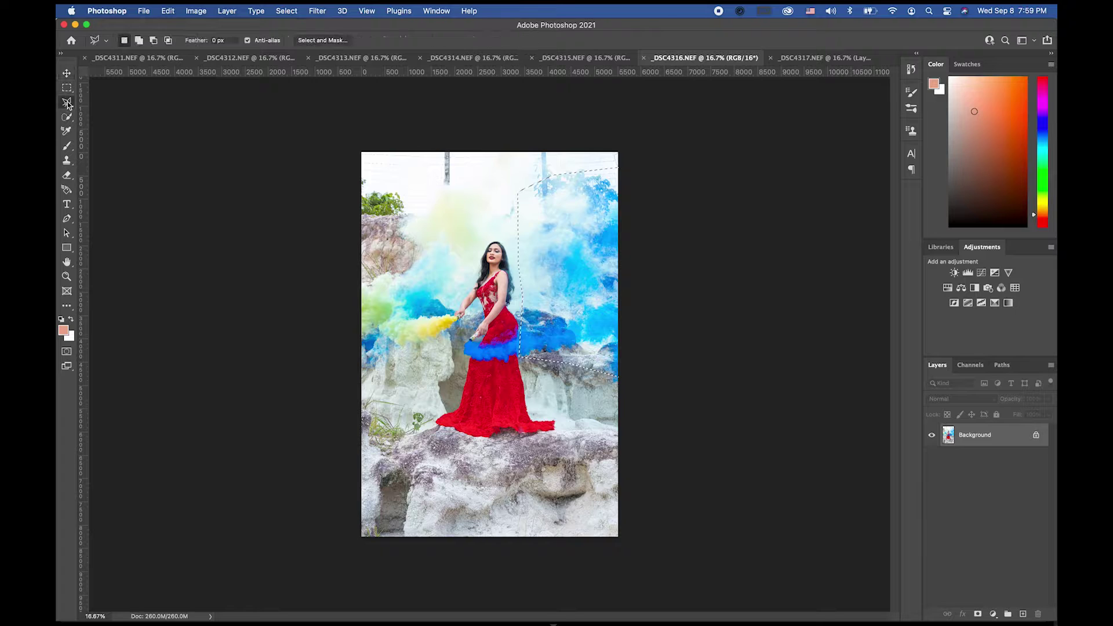
click(436, 226)
click(356, 280)
click(348, 376)
click(416, 365)
click(445, 340)
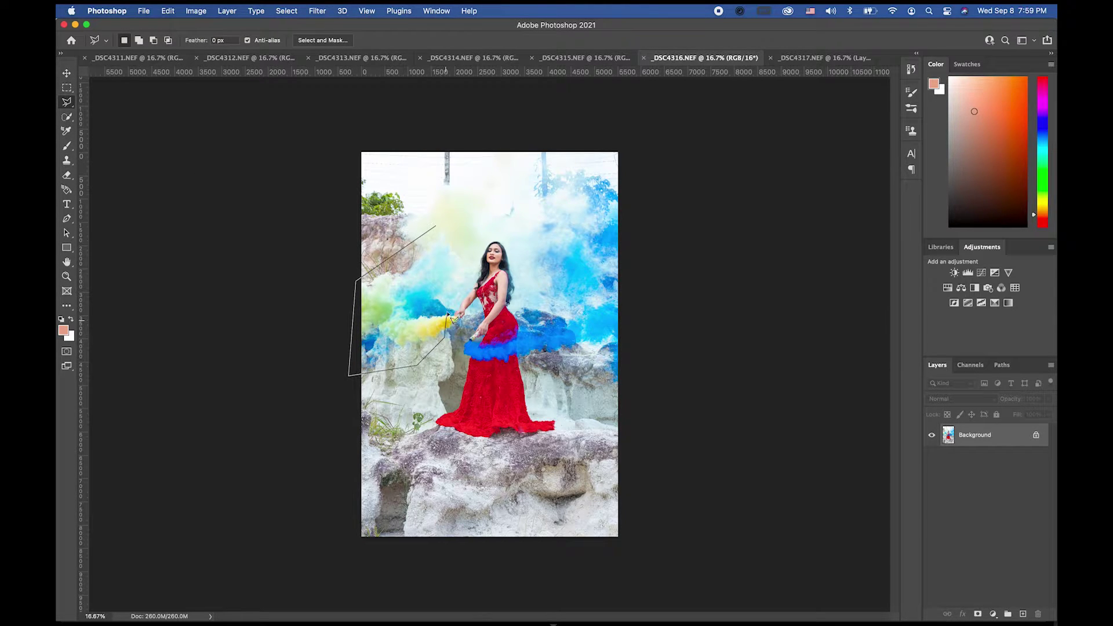
click(493, 205)
click(462, 180)
click(409, 197)
double_click(407, 246)
Step: Copy the selected smoke from _DSC4316 into _DSC4317 and place it in the photo's upper-left area over the yellow flare
click(66, 73)
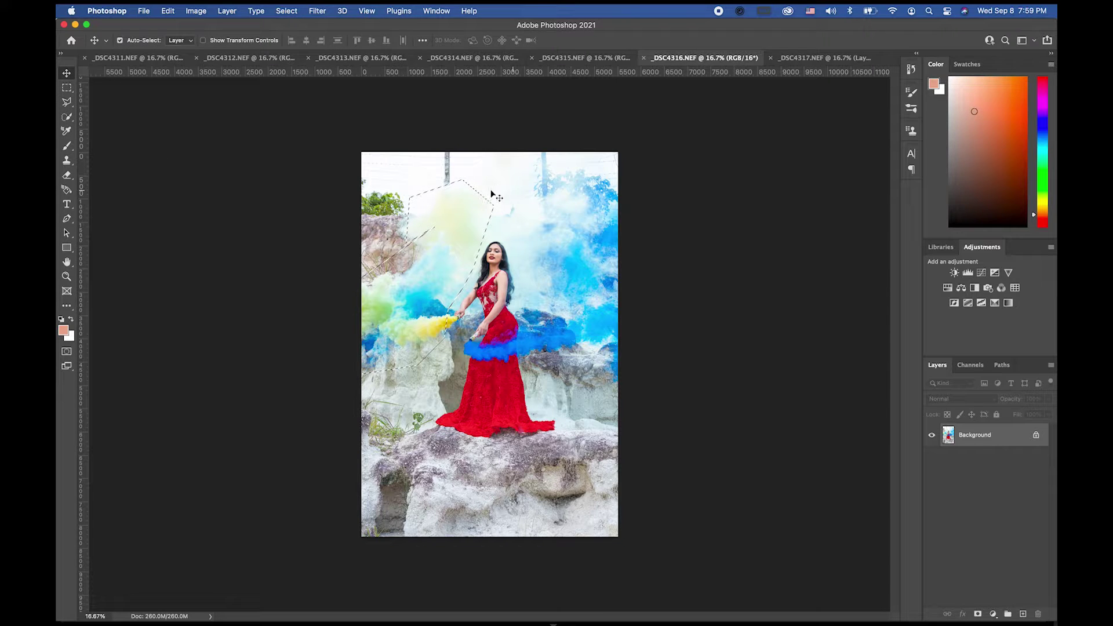
mouse_move(459, 221)
mouse_down()
mouse_move(599, 145)
mouse_move(819, 62)
mouse_up()
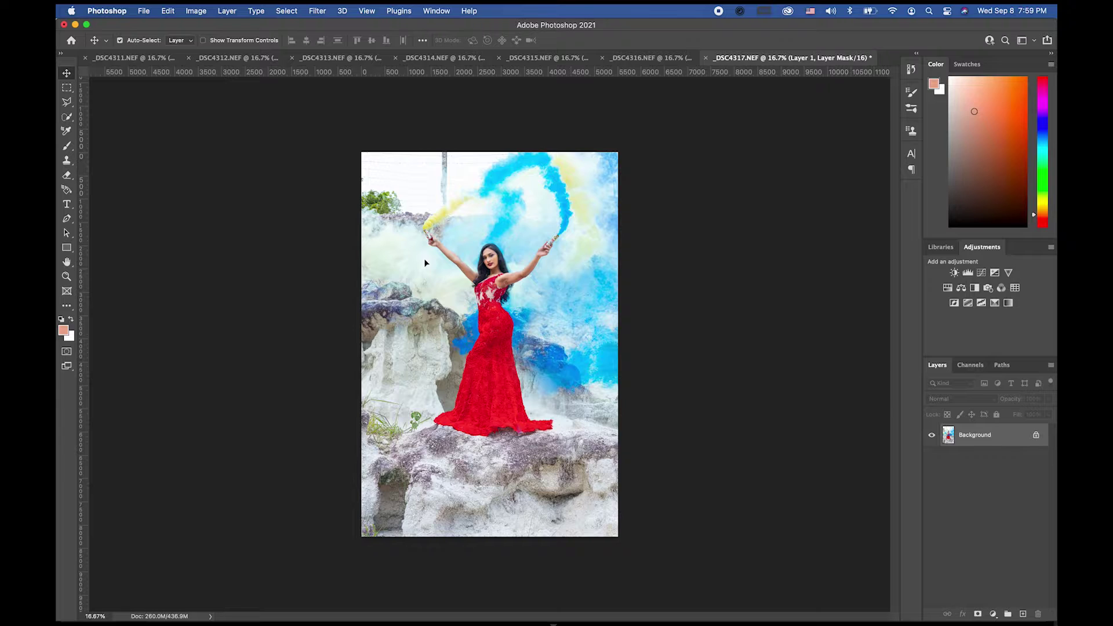
drag(425, 263, 438, 138)
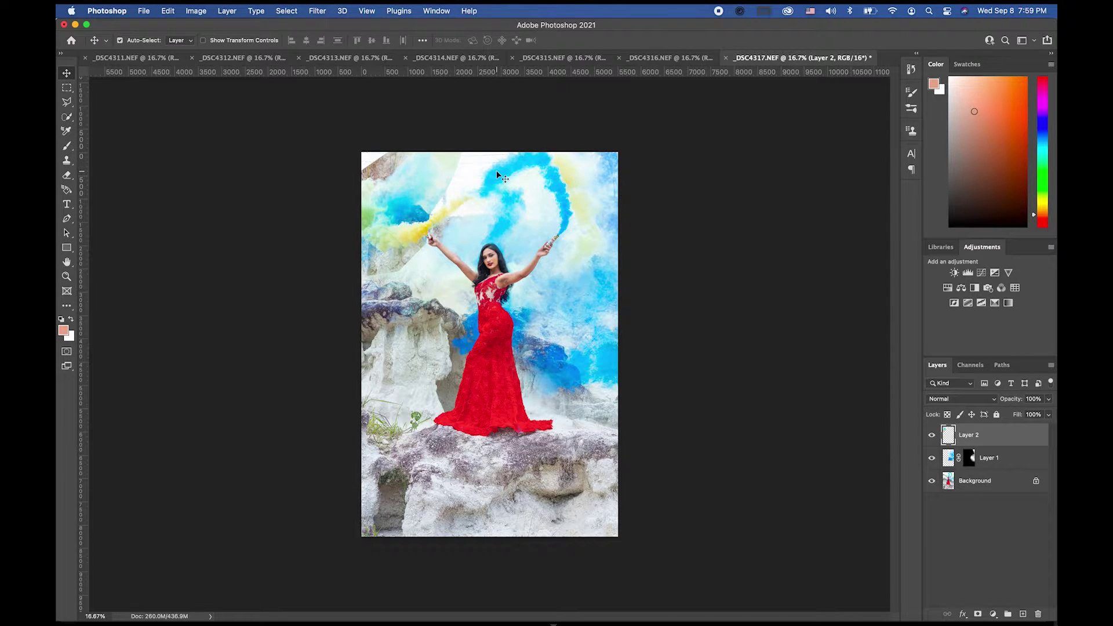
Step: Free-transform Layer 2 with about 29.57° rotation and 123.84% scale, aligning its yellow smoke with the flare in the model's raised hand
key(super+t)
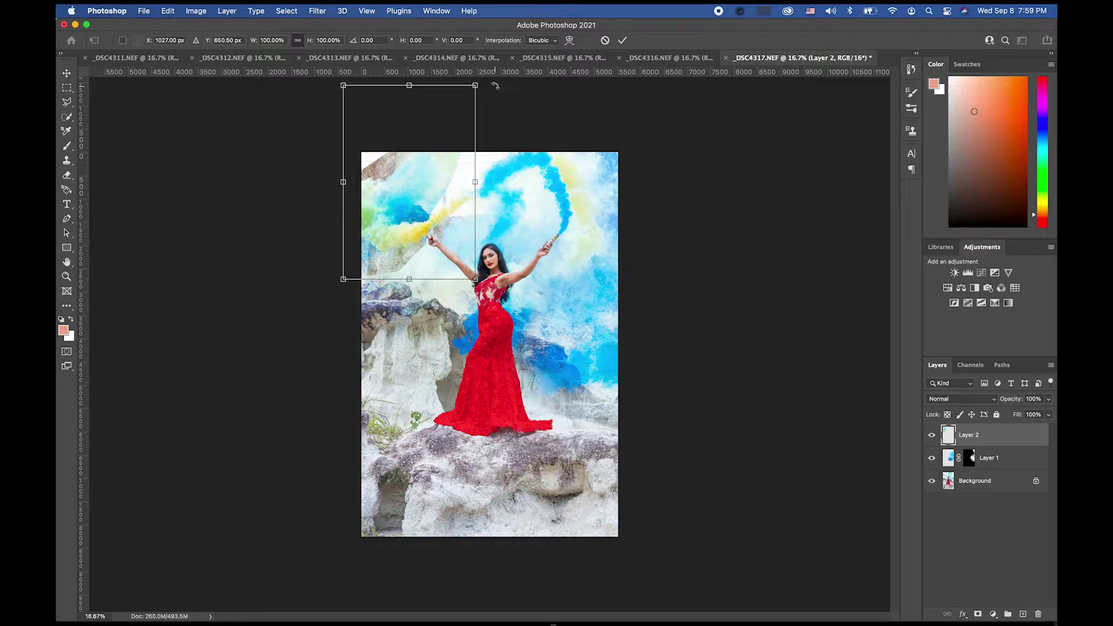
drag(494, 84, 532, 139)
drag(389, 204, 416, 197)
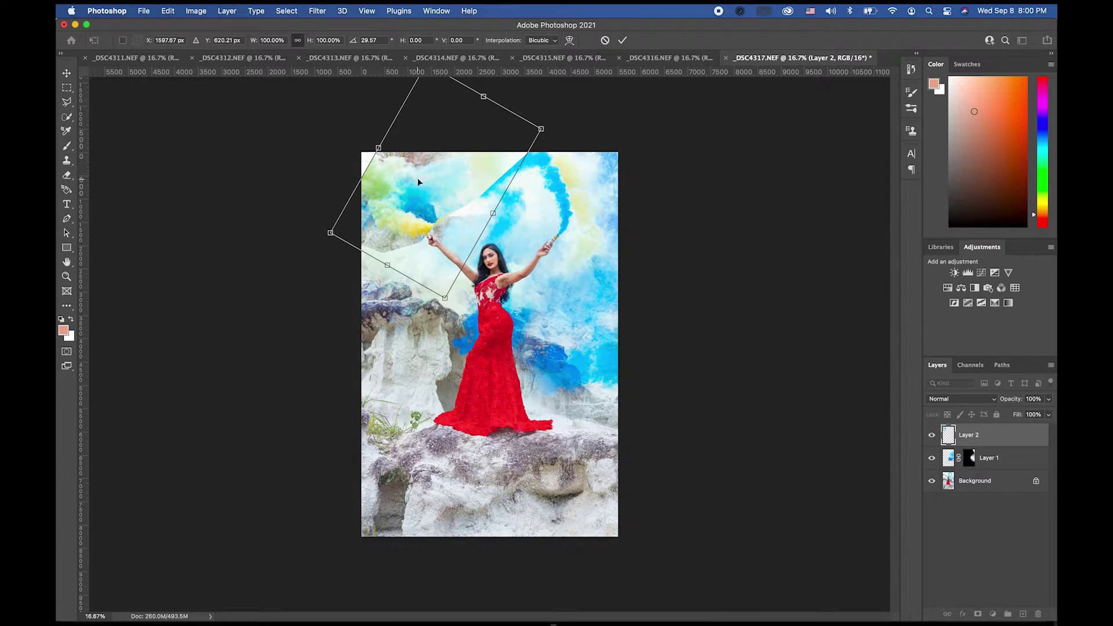
drag(328, 235, 254, 210)
drag(394, 234, 418, 202)
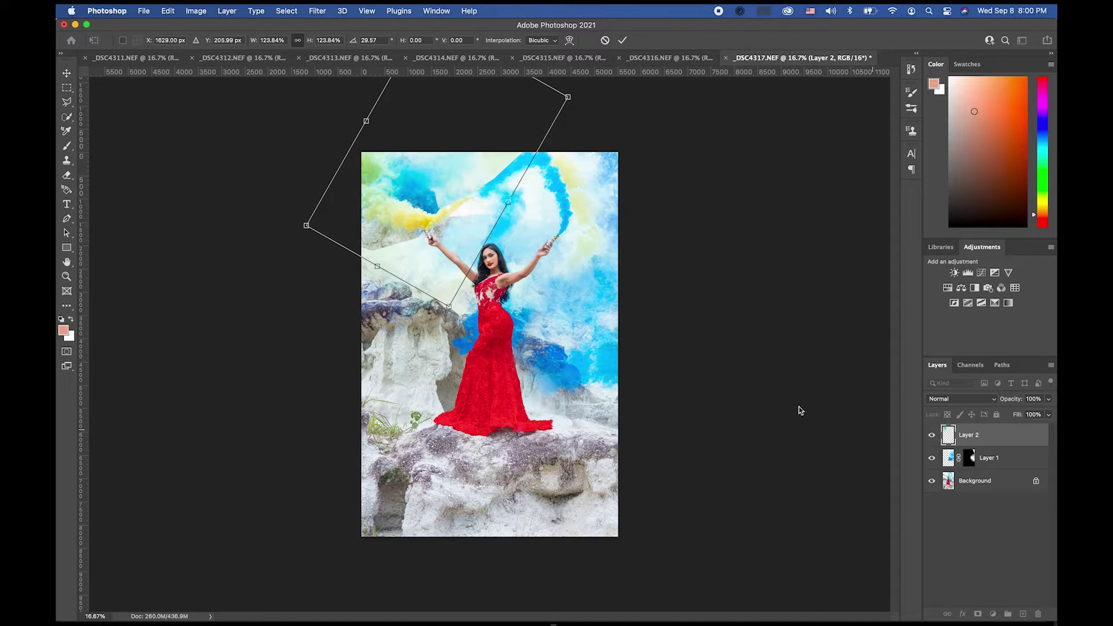
key(super+h)
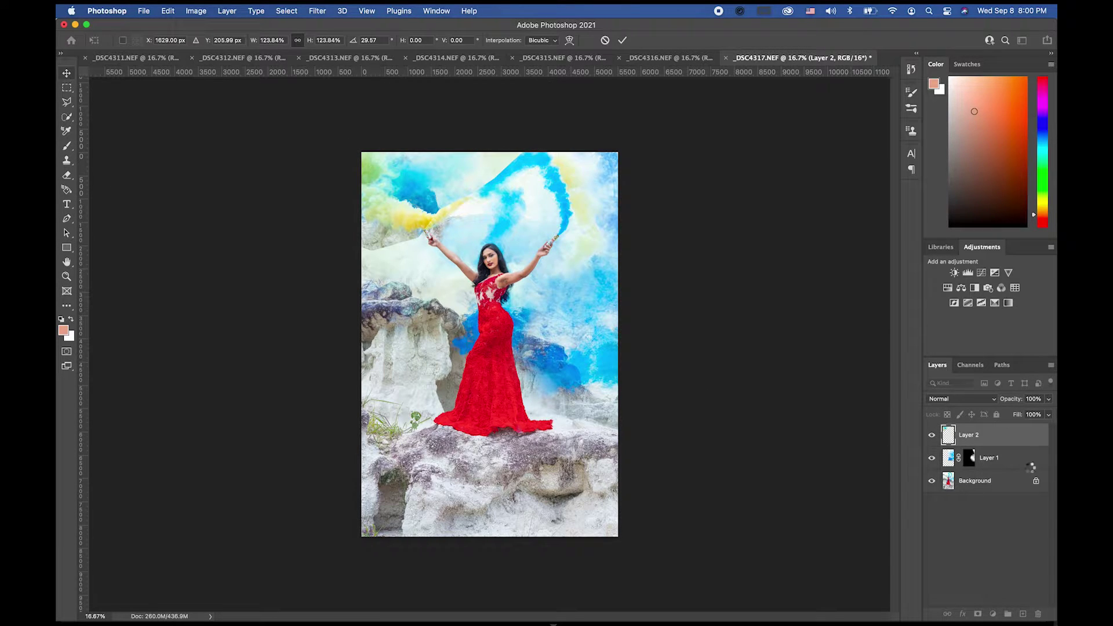
key(Return)
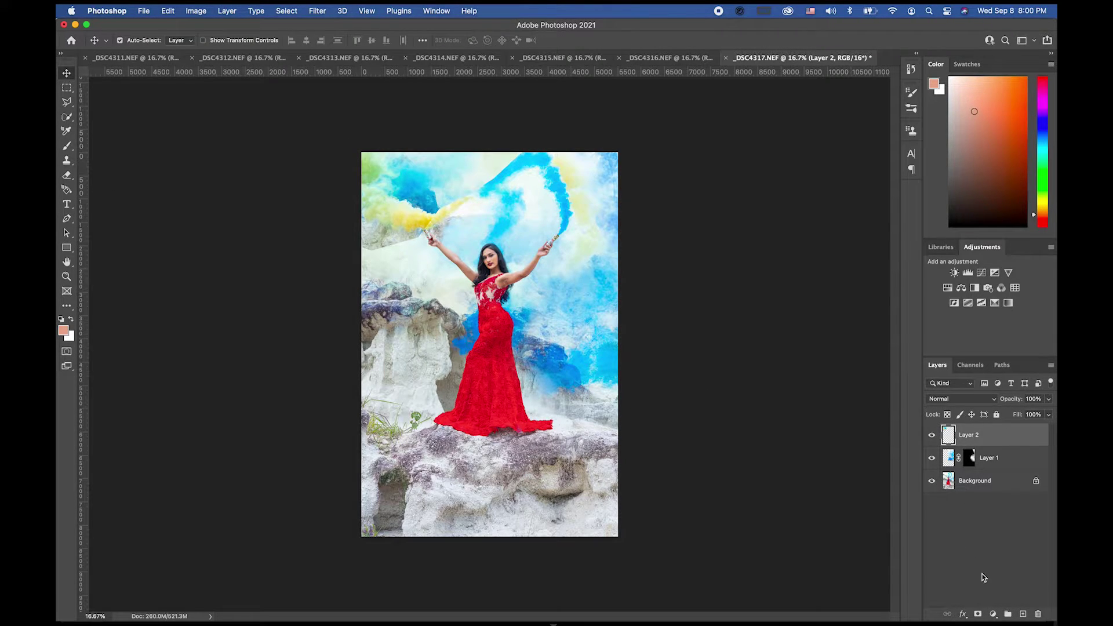
Step: Add an inverted mask to Layer 2 and paint white at 10% flow, brush sizes 900 and 700, to reveal smoke around the yellow flare
click(979, 613)
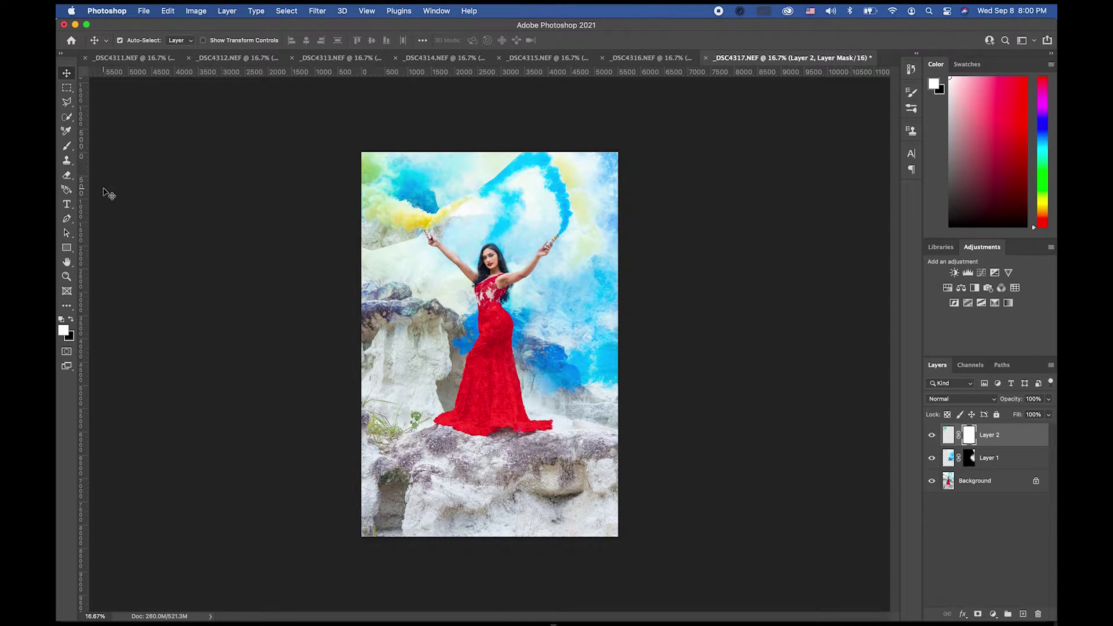
key(super+i)
click(67, 146)
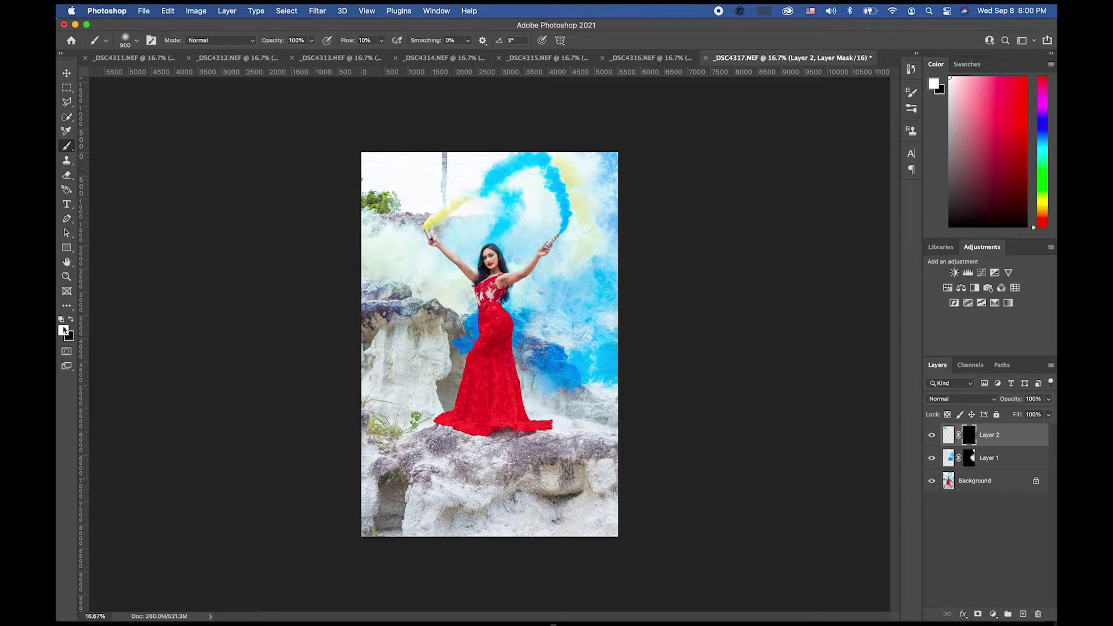
mouse_move(458, 157)
mouse_down()
mouse_move(414, 165)
mouse_move(426, 172)
mouse_move(450, 162)
mouse_move(436, 184)
mouse_move(481, 155)
mouse_move(383, 204)
mouse_move(369, 170)
mouse_move(372, 183)
mouse_move(356, 183)
mouse_move(385, 183)
mouse_move(429, 205)
mouse_up()
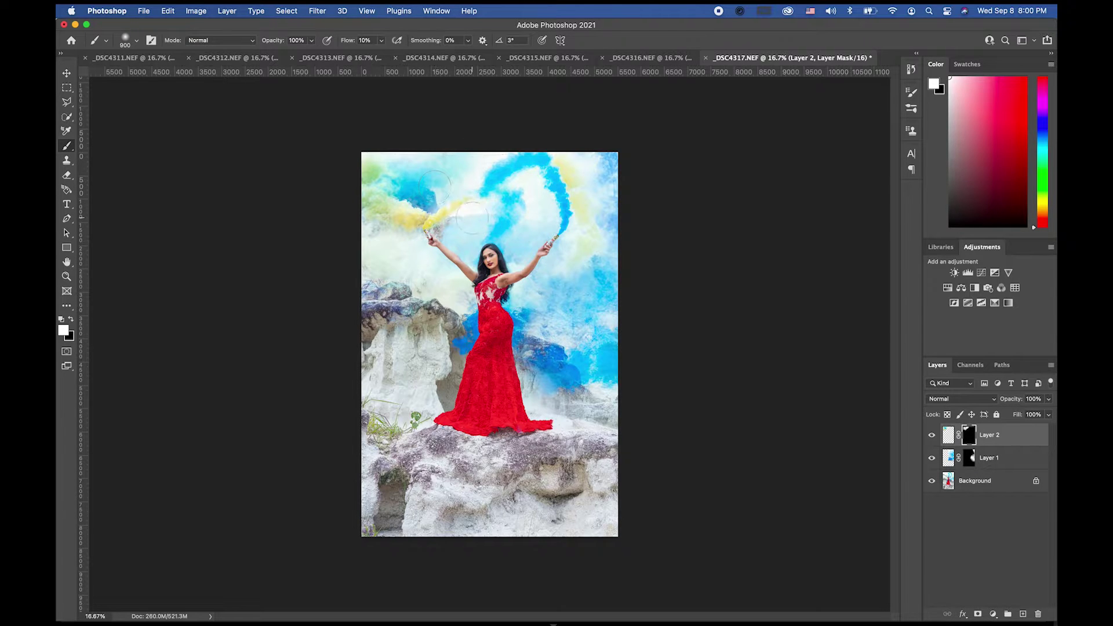
key(bracketleft)
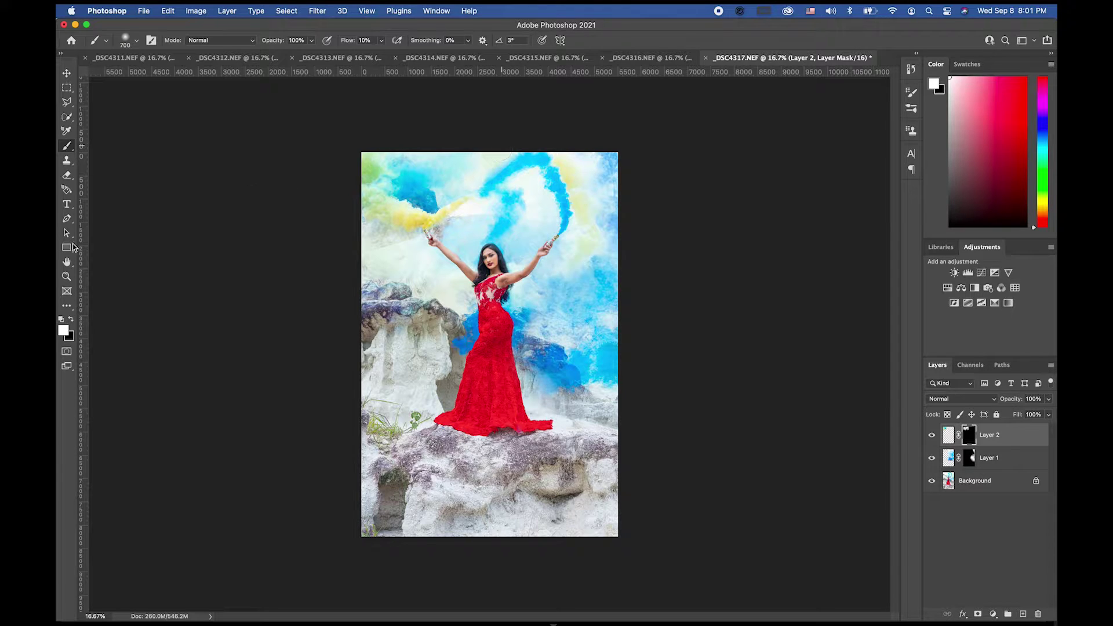
Step: Paint black on the Layer 2 mask with a size 300 brush to restore the outer edge of the original blue smoke arc
click(66, 277)
click(495, 268)
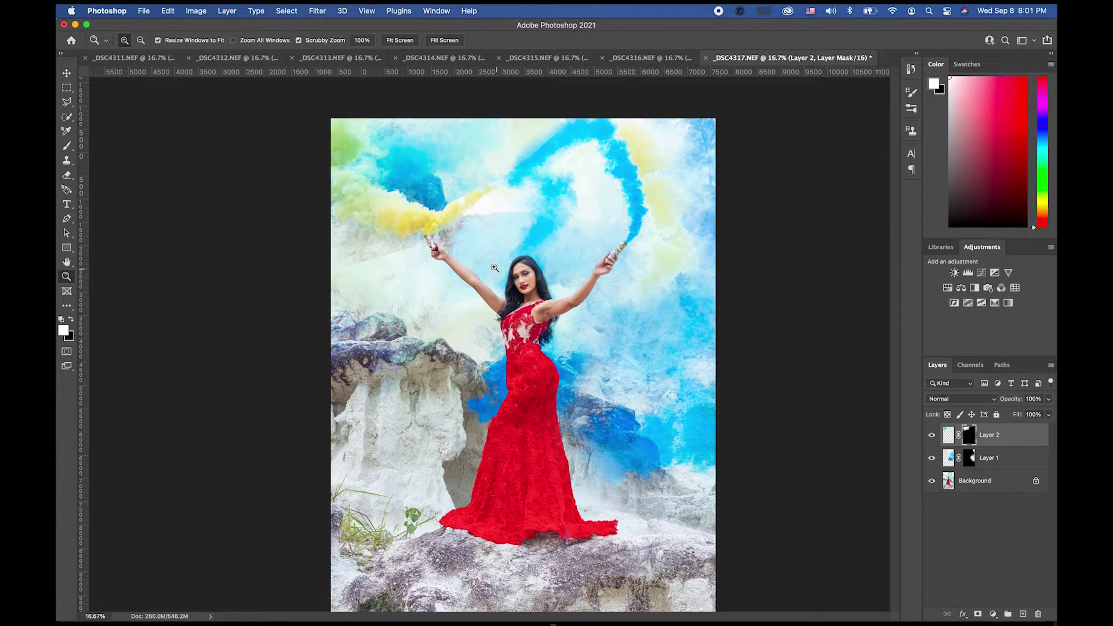
click(448, 233)
click(460, 265)
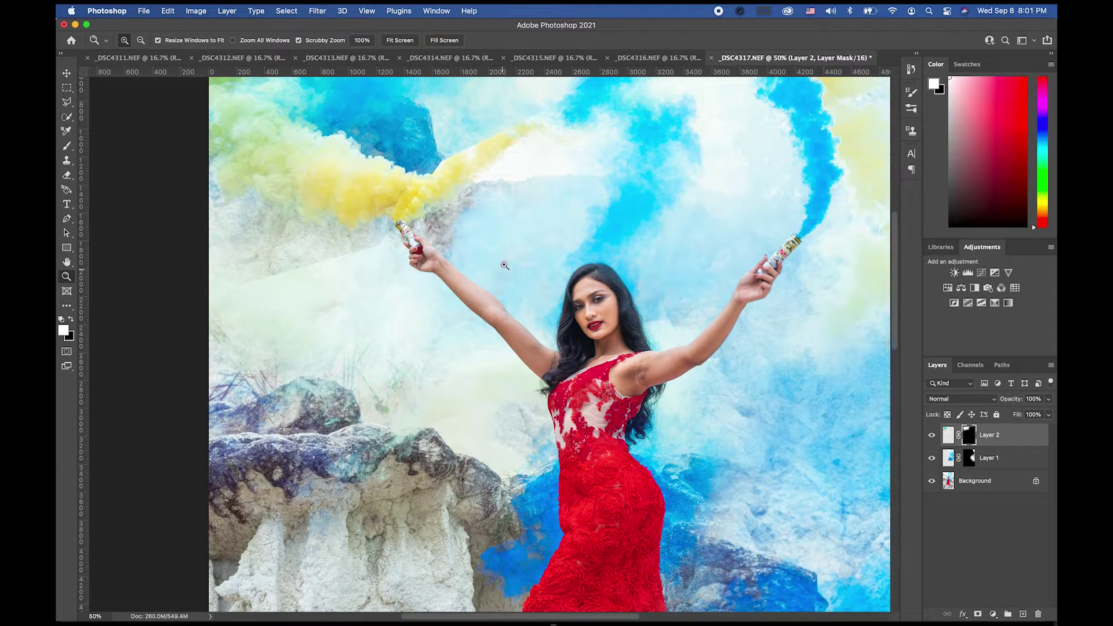
scroll(514, 226, up, 5)
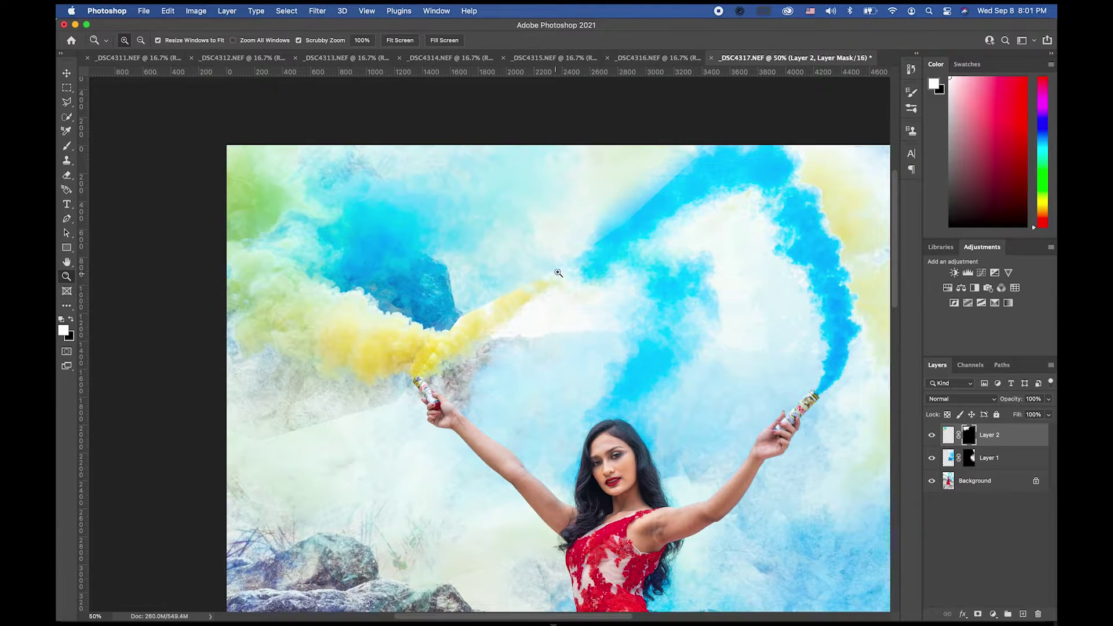
click(67, 146)
key(bracketleft)
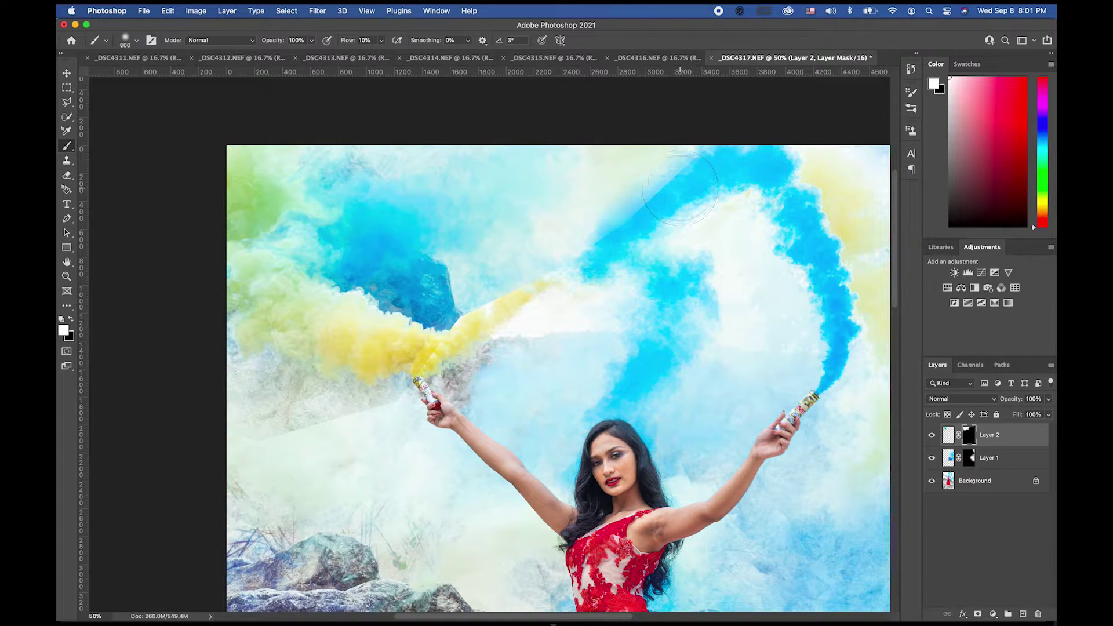
key(x)
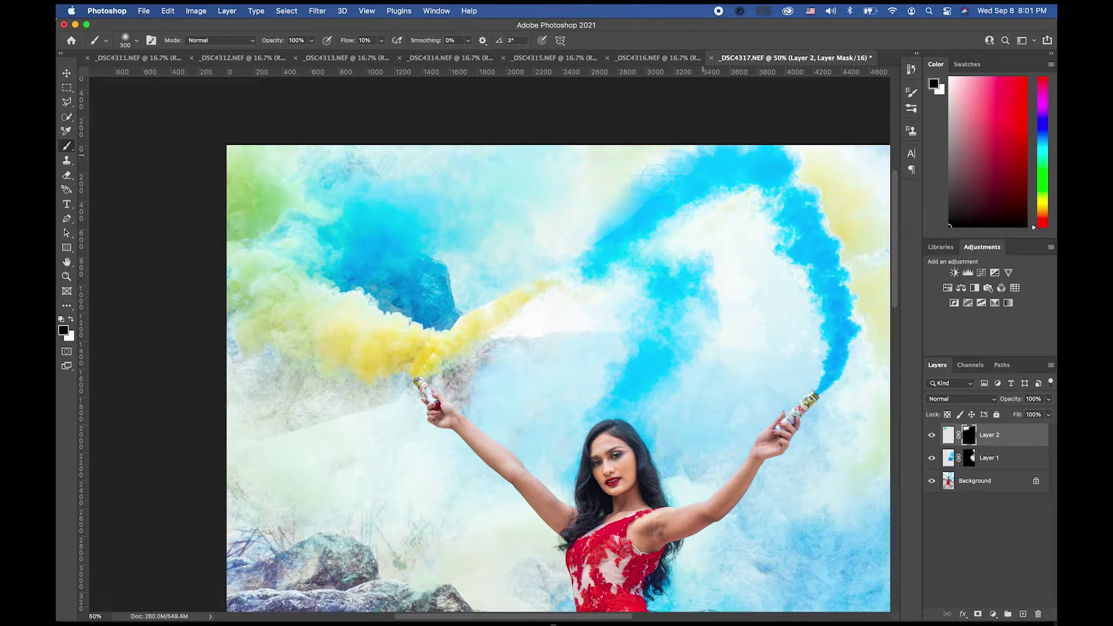
drag(641, 184, 613, 235)
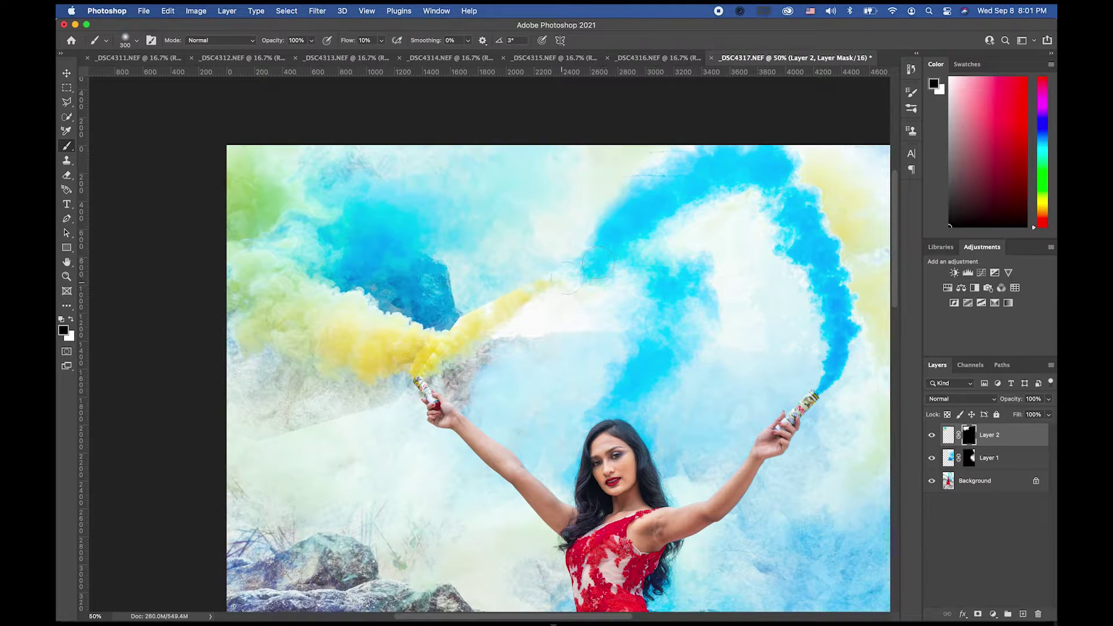
Step: Refine the Layer 2 mask between the dark blue rock and the yellow streak at brush size 200, hiding with black and restoring with white
key(bracketleft)
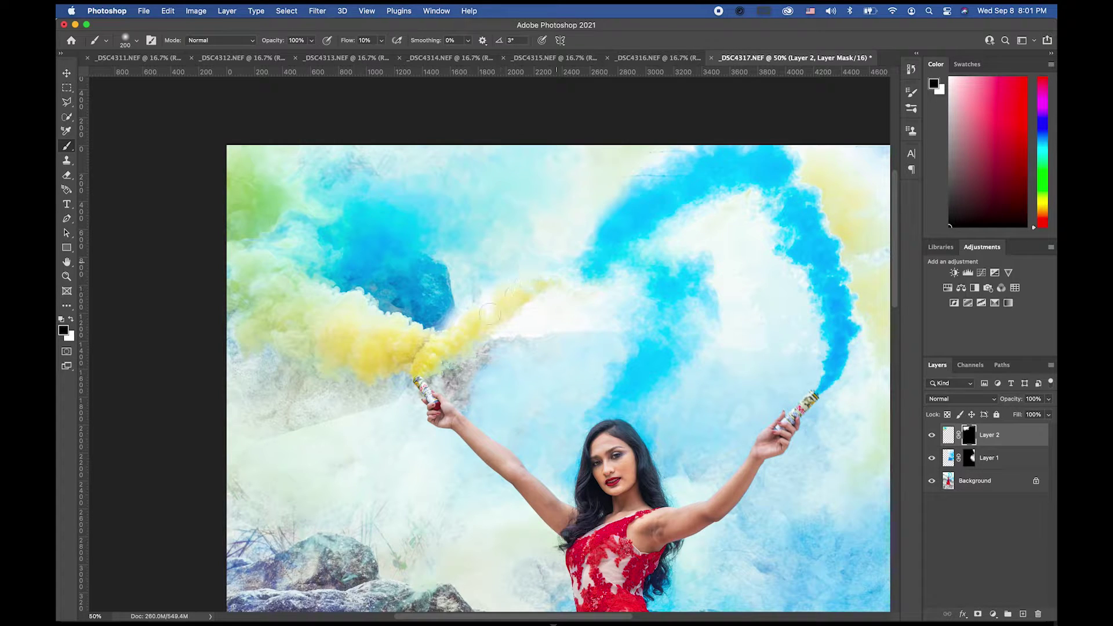
mouse_move(436, 347)
mouse_down()
mouse_move(483, 312)
mouse_move(453, 322)
mouse_move(459, 300)
mouse_move(495, 288)
mouse_move(470, 287)
mouse_up()
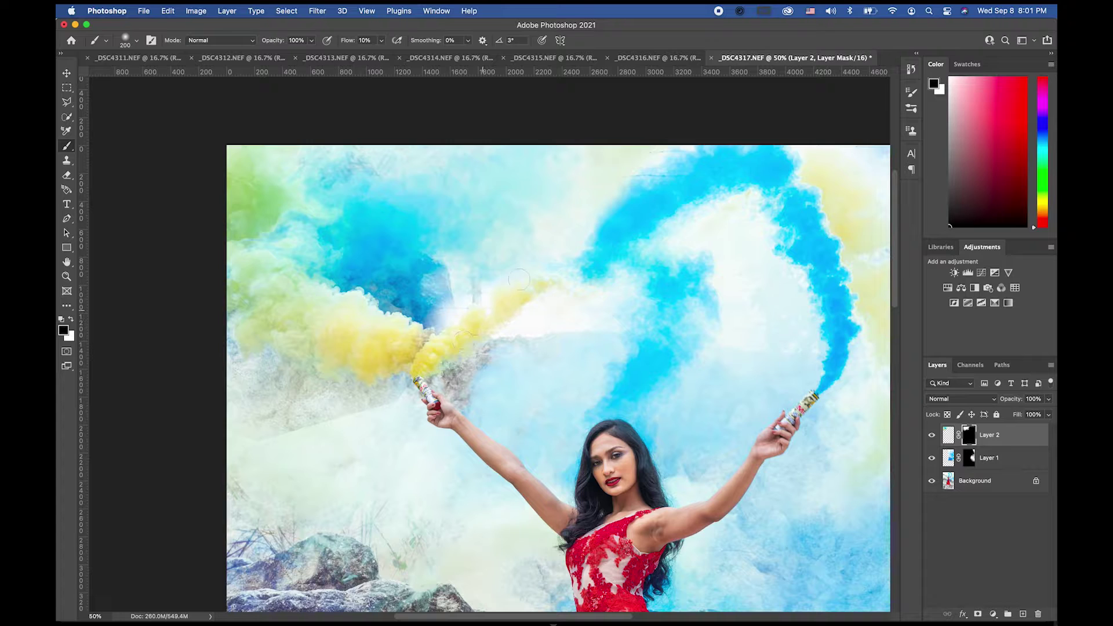
key(x)
mouse_move(432, 282)
mouse_down()
mouse_move(450, 304)
mouse_move(464, 288)
mouse_move(439, 316)
mouse_move(478, 290)
mouse_up()
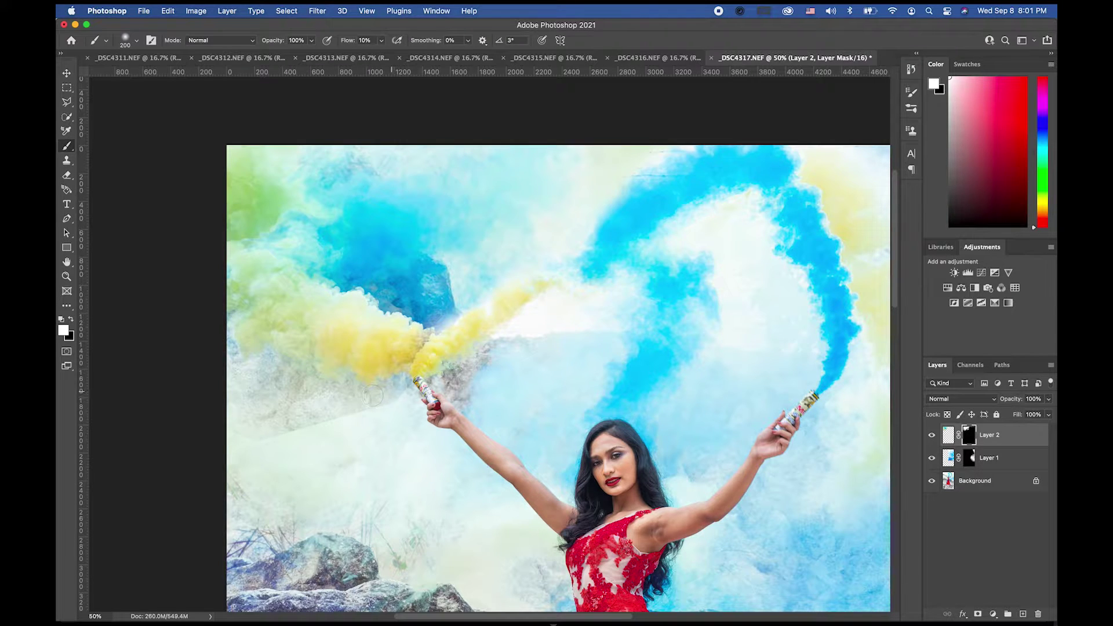
Step: Paint black on the Layer 2 mask with a size 250 brush to hide the rock texture and hard edge below the yellow smoke
key(x)
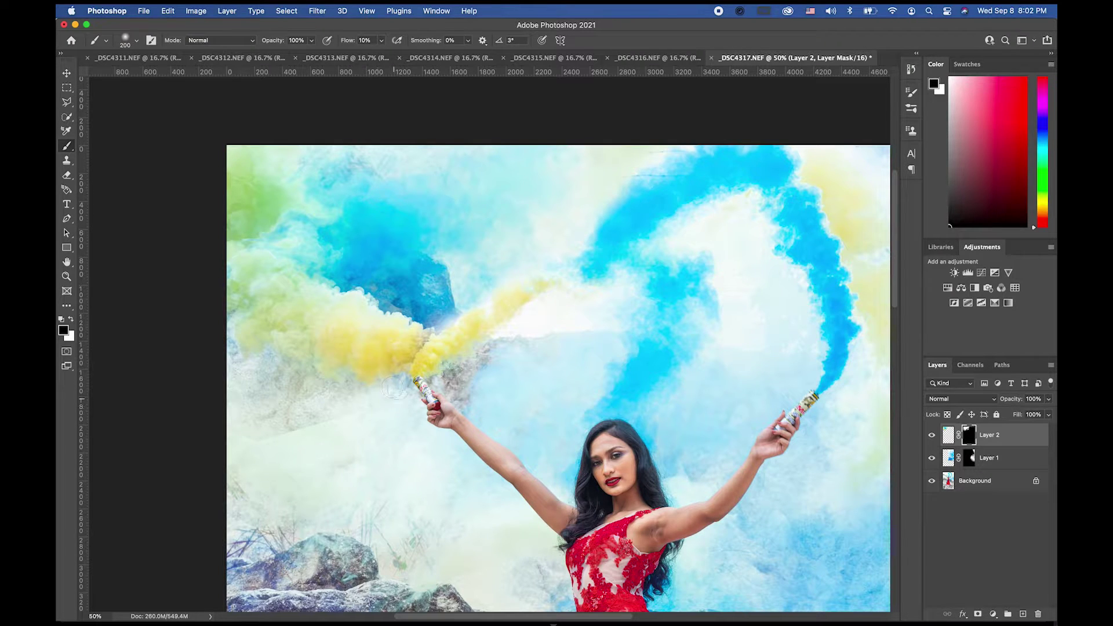
key(bracketright)
key(bracketleft)
key(bracketleft)
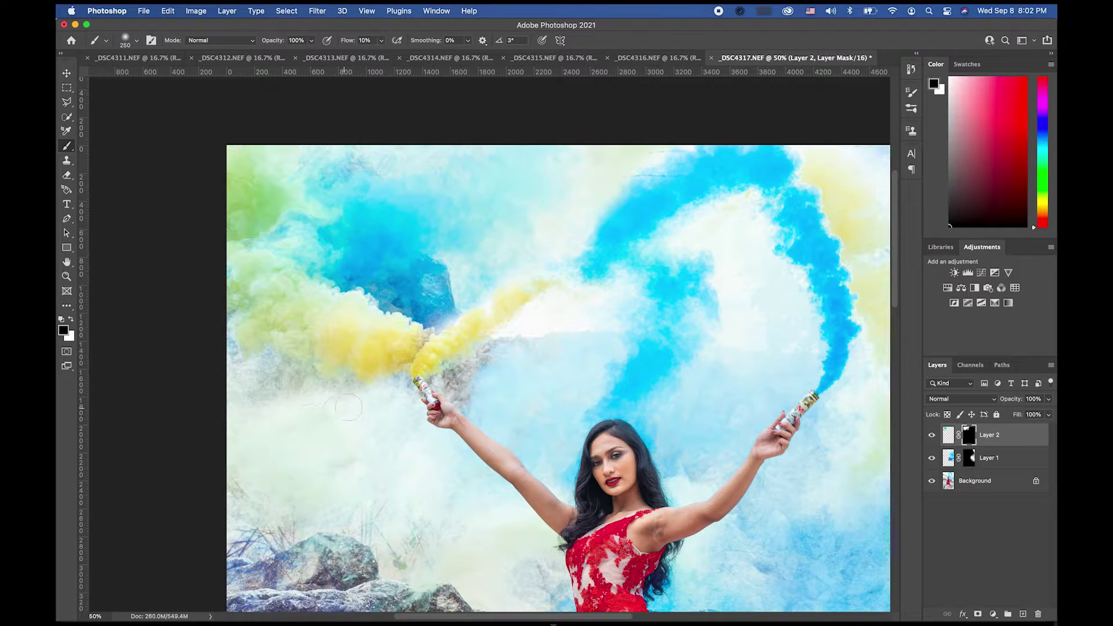
drag(326, 378, 381, 388)
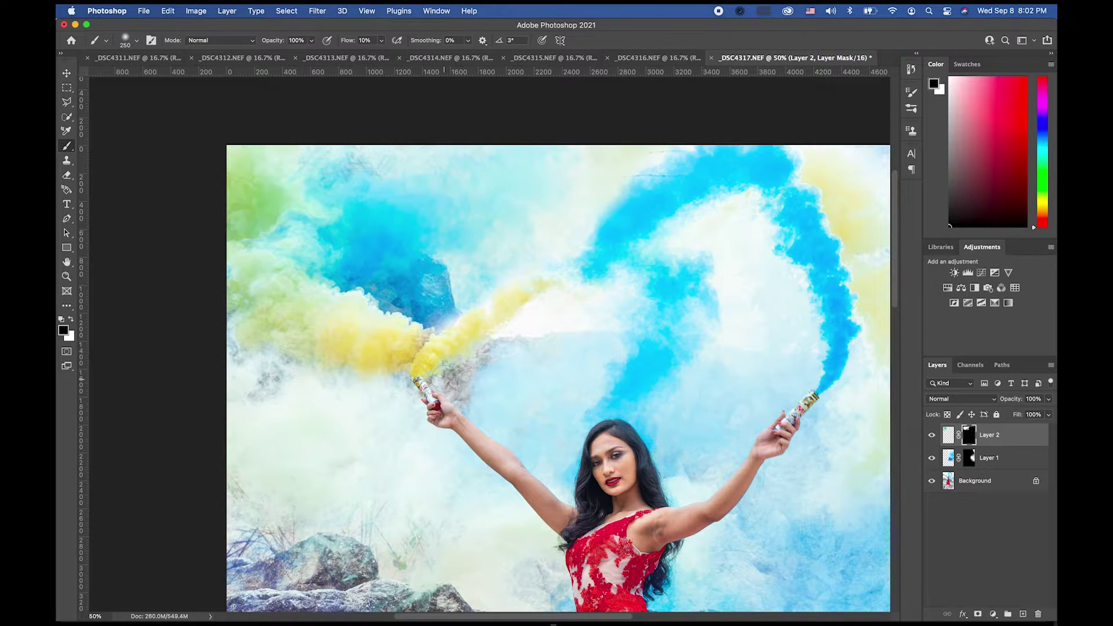
key(x)
key(x)
key(x)
Step: Examine the composite at 100% zoom from the model's face down to the dress hem and back up to her torso
click(67, 278)
alt+click(520, 394)
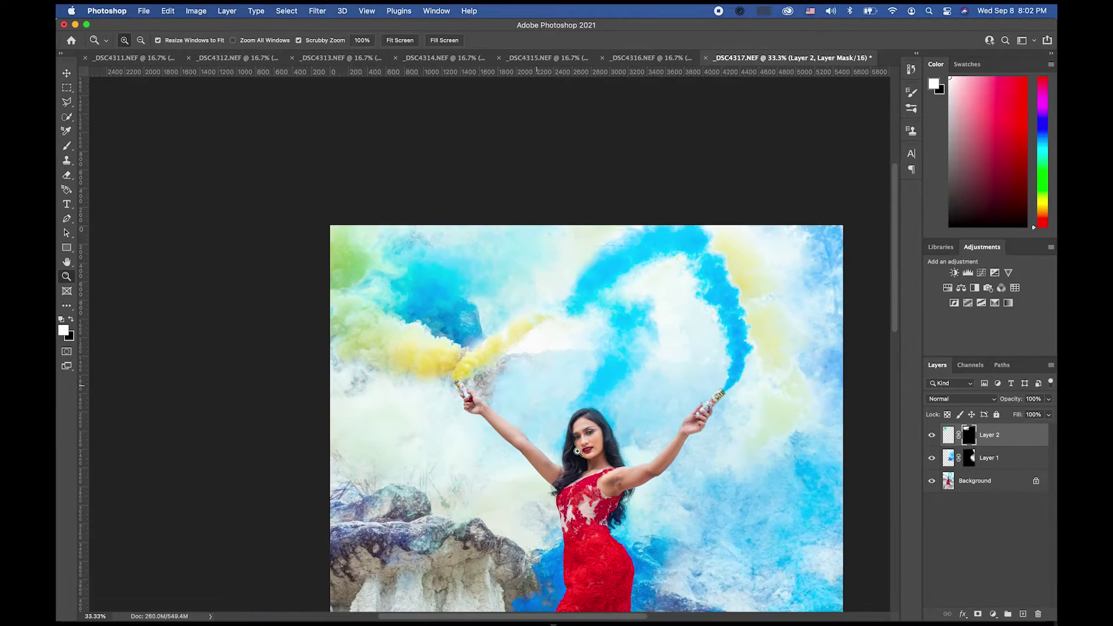
click(565, 431)
click(578, 432)
click(577, 432)
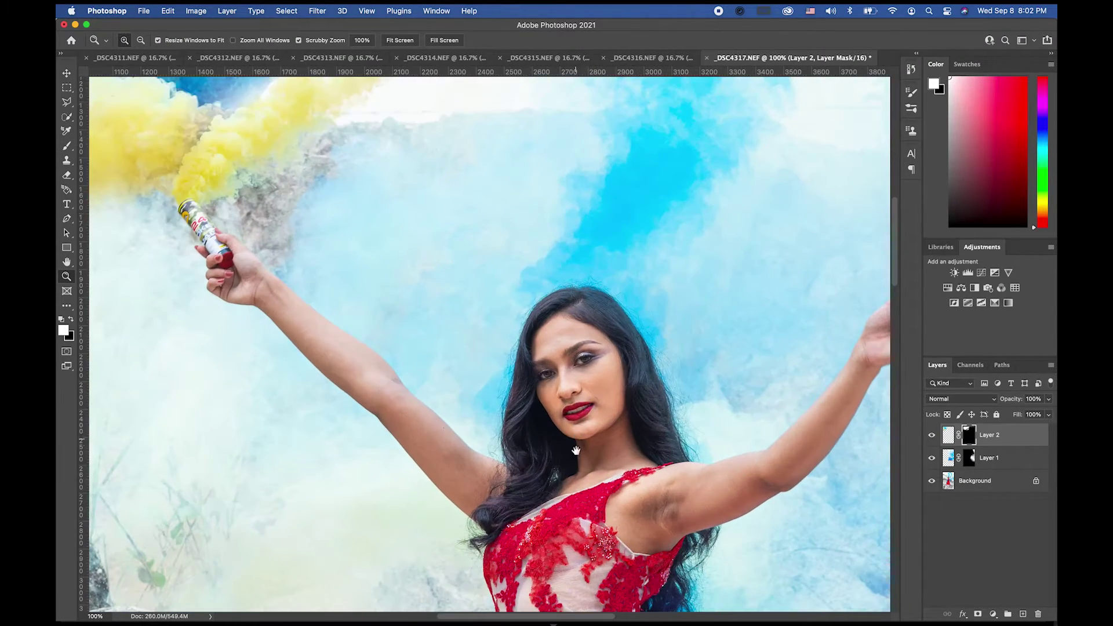
drag(560, 609, 521, 310)
drag(544, 390, 547, 301)
drag(581, 385, 573, 322)
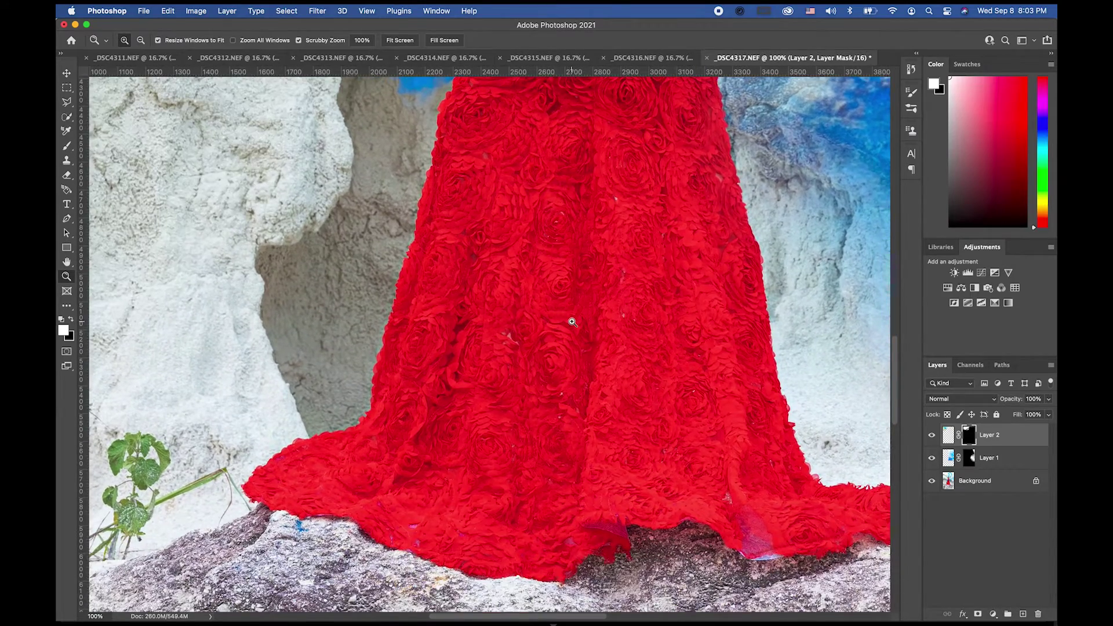
drag(580, 230, 589, 323)
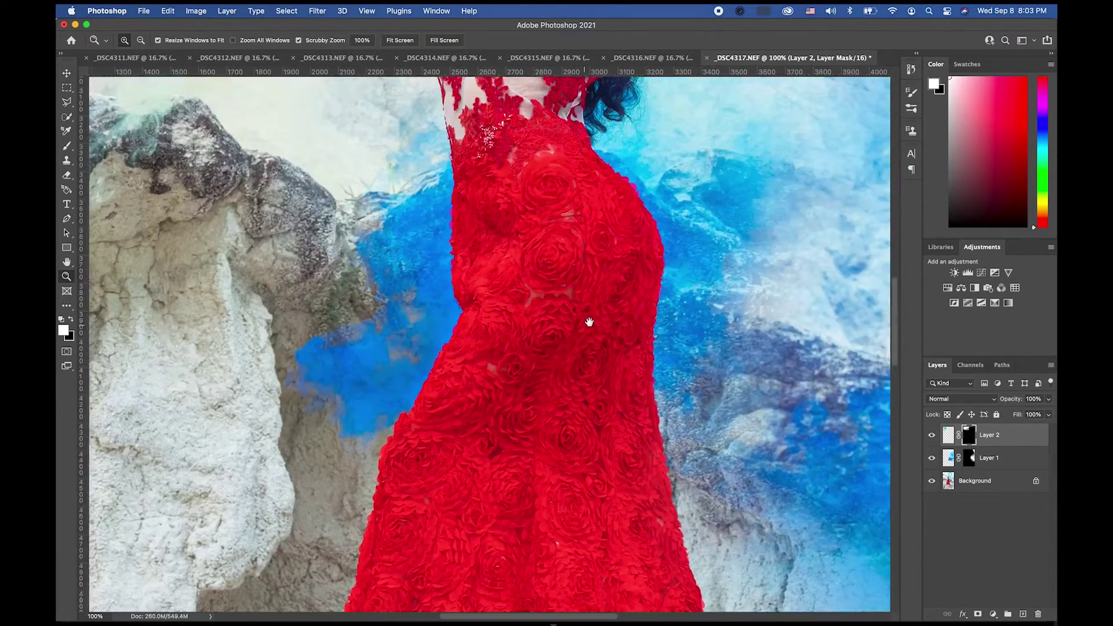
drag(516, 116, 516, 254)
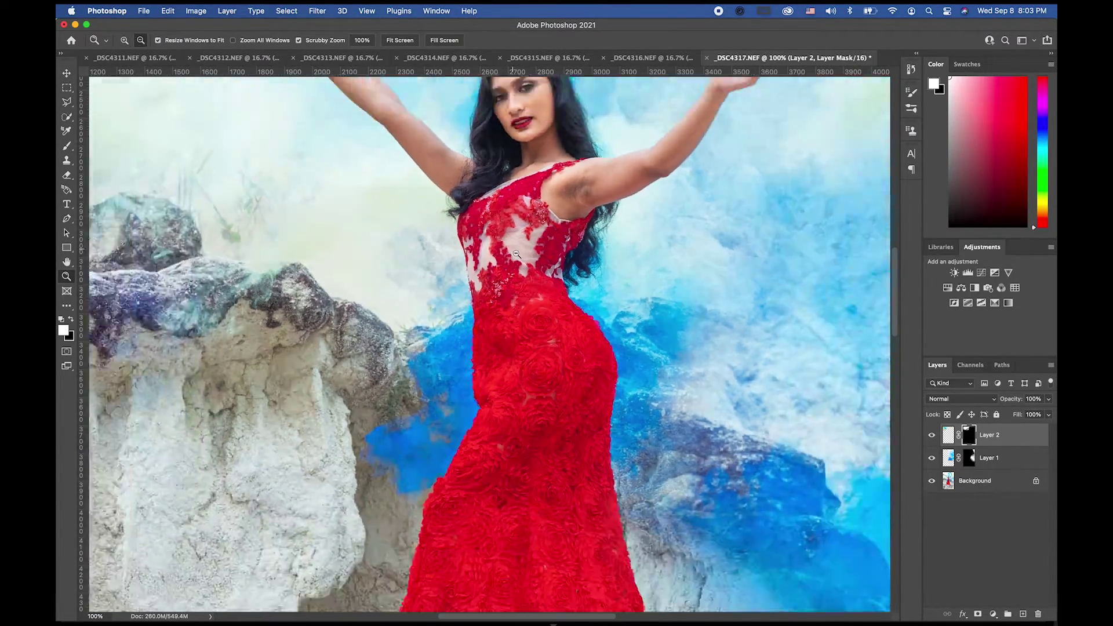
alt+click(516, 253)
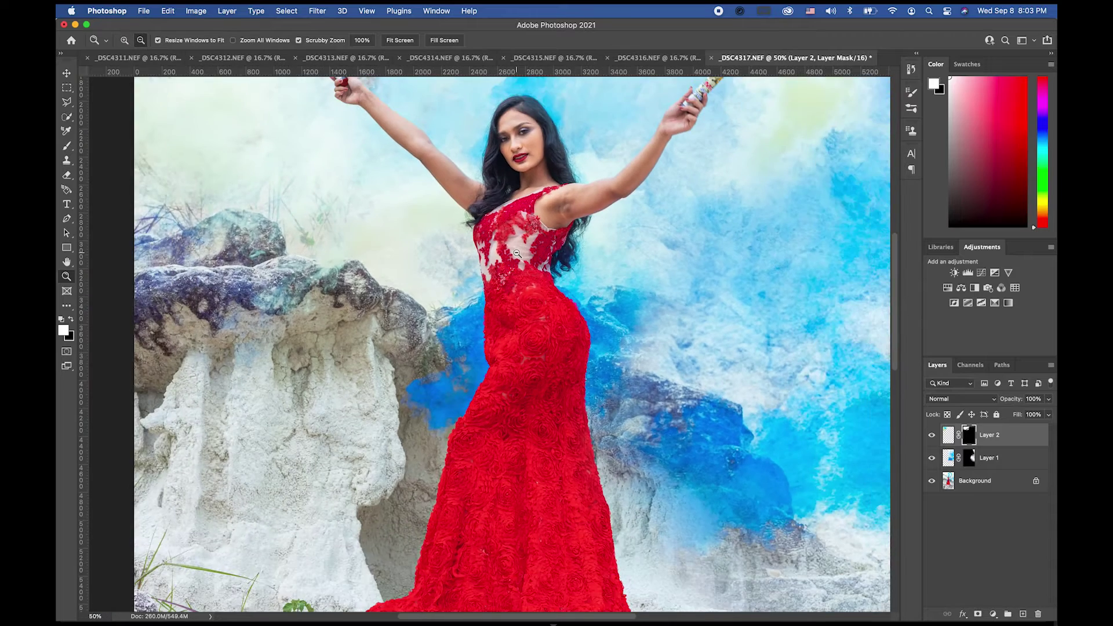
Step: Return to the full composite view and switch to the _DSC4315 photo as the next smoke source
alt+click(519, 244)
alt+click(522, 232)
alt+click(525, 222)
alt+click(526, 221)
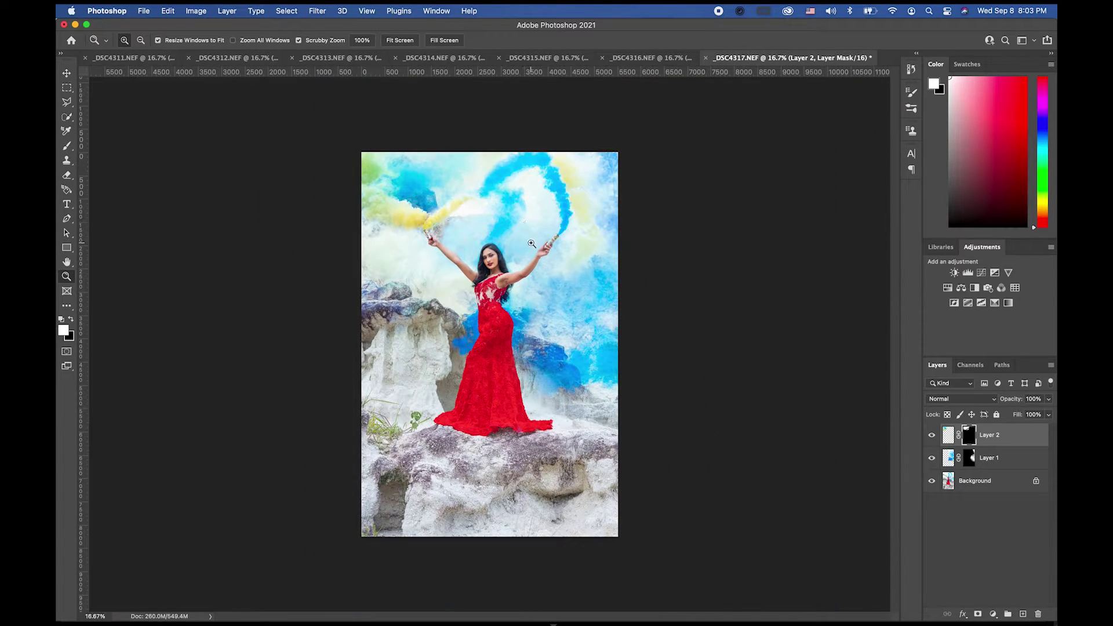
click(65, 75)
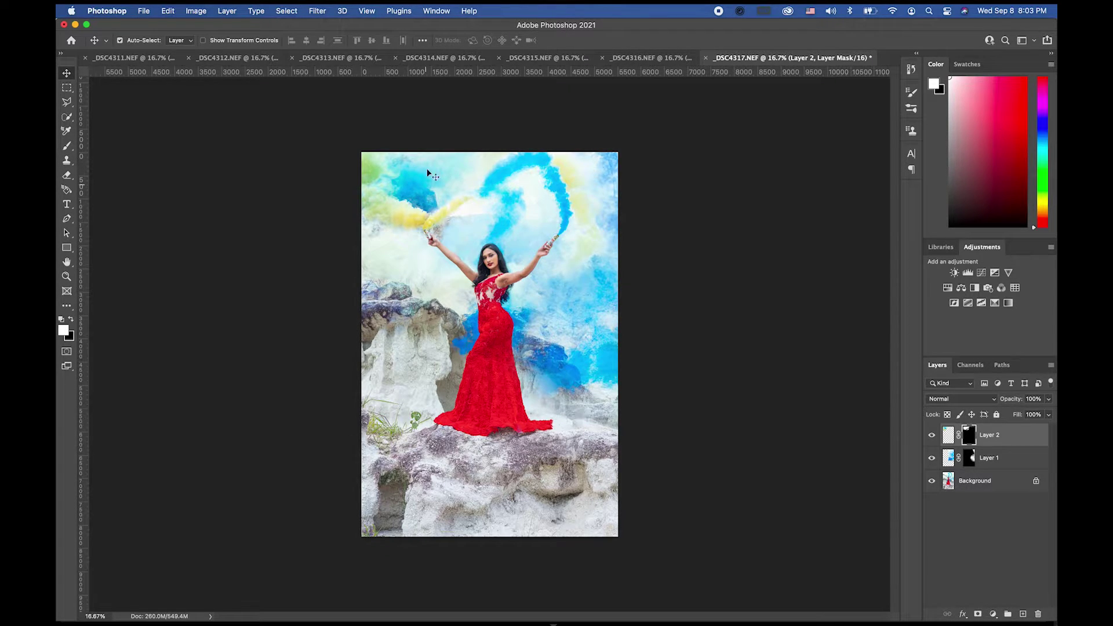
click(551, 58)
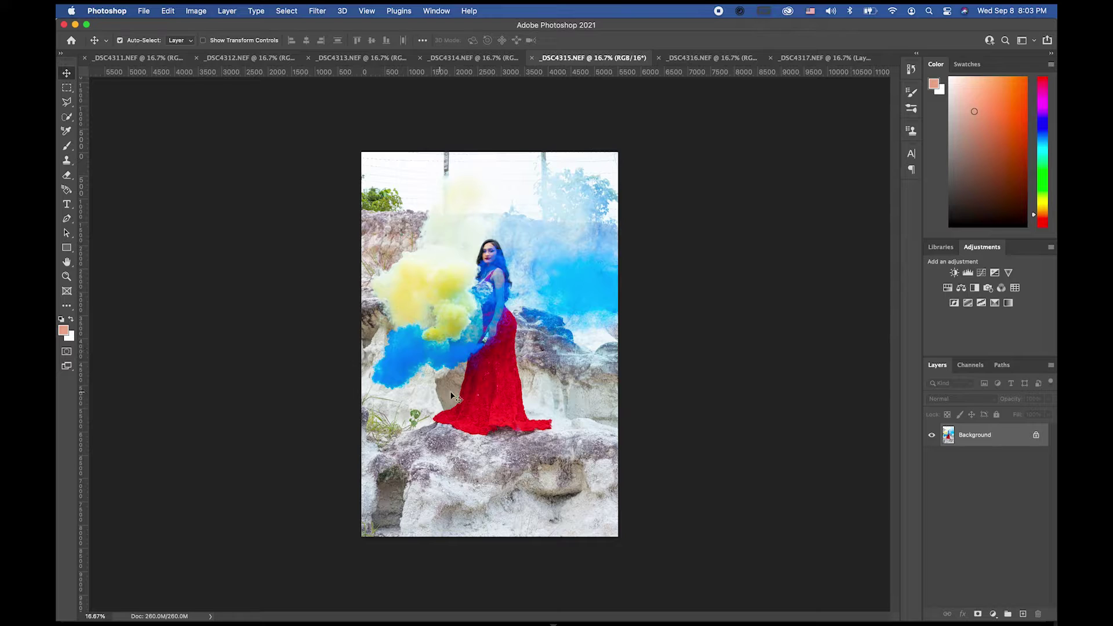
Step: Outline the yellow and blue smoke beside the model in _DSC4315 with a closed Polygonal Lasso selection
click(67, 102)
click(469, 258)
click(428, 234)
click(360, 283)
click(365, 384)
click(413, 392)
click(465, 364)
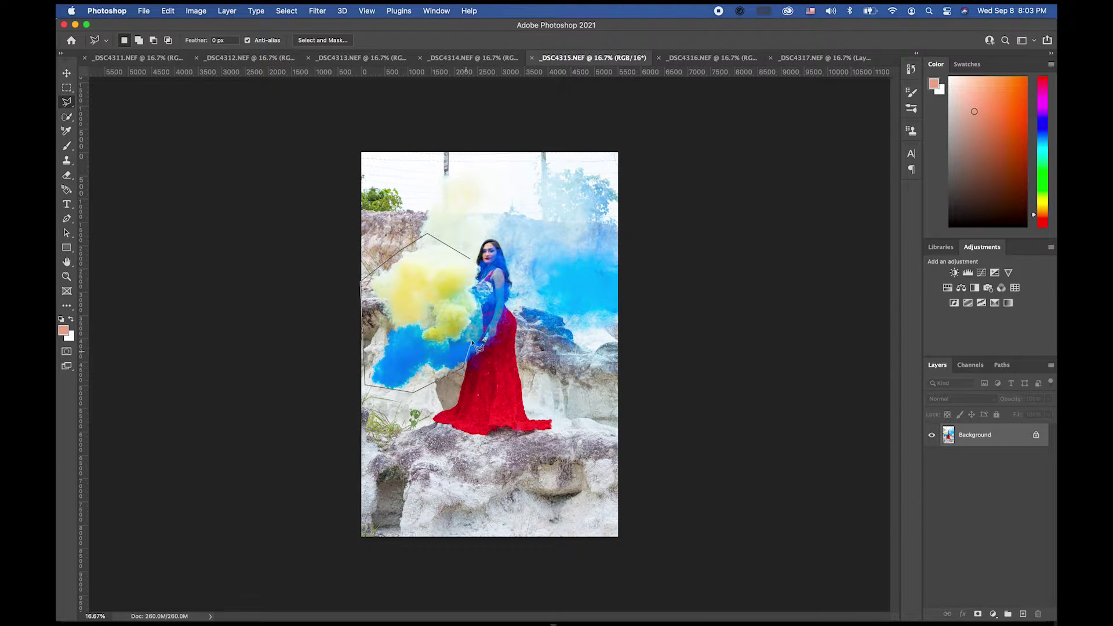
click(475, 307)
click(466, 293)
click(475, 272)
click(474, 264)
Step: Move the selected smoke into _DSC4317 as a new layer and place it beside the model below her raised yellow flare
key(v)
drag(423, 267, 758, 104)
drag(407, 335, 411, 274)
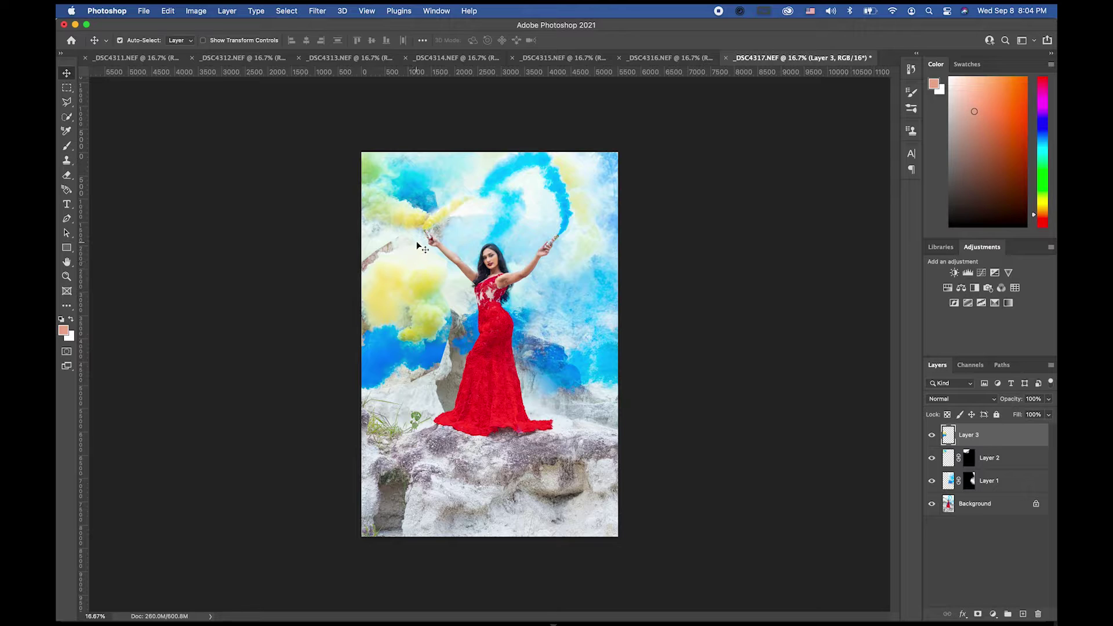
Step: Scale the new smoke layer proportionally to about 136% with Free Transform
key(super+t)
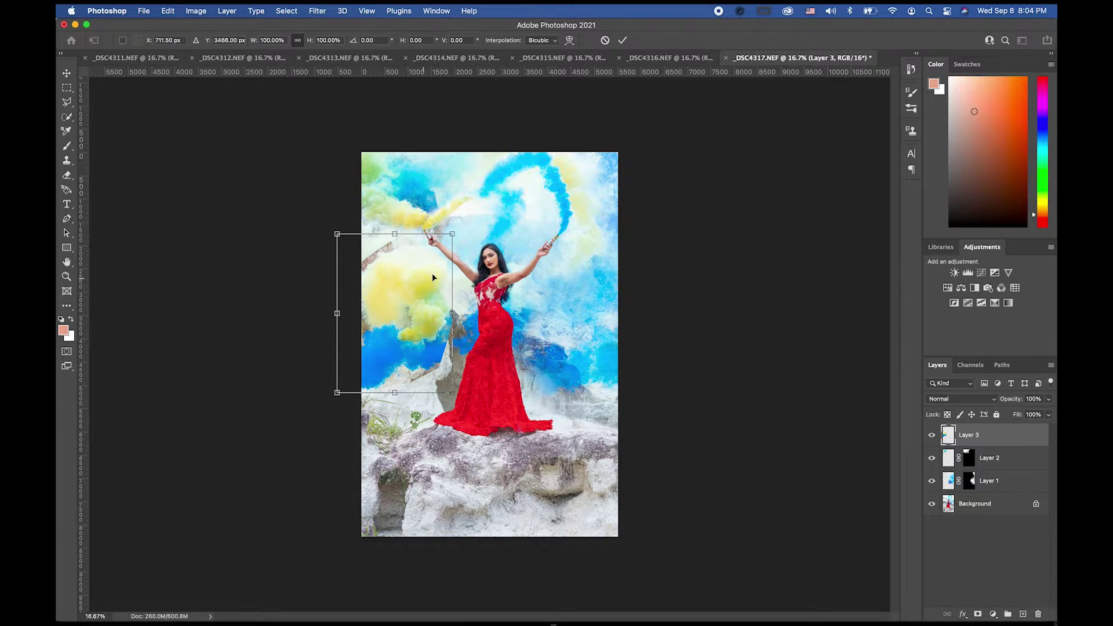
drag(453, 234, 482, 215)
drag(337, 208, 328, 197)
drag(472, 394, 493, 413)
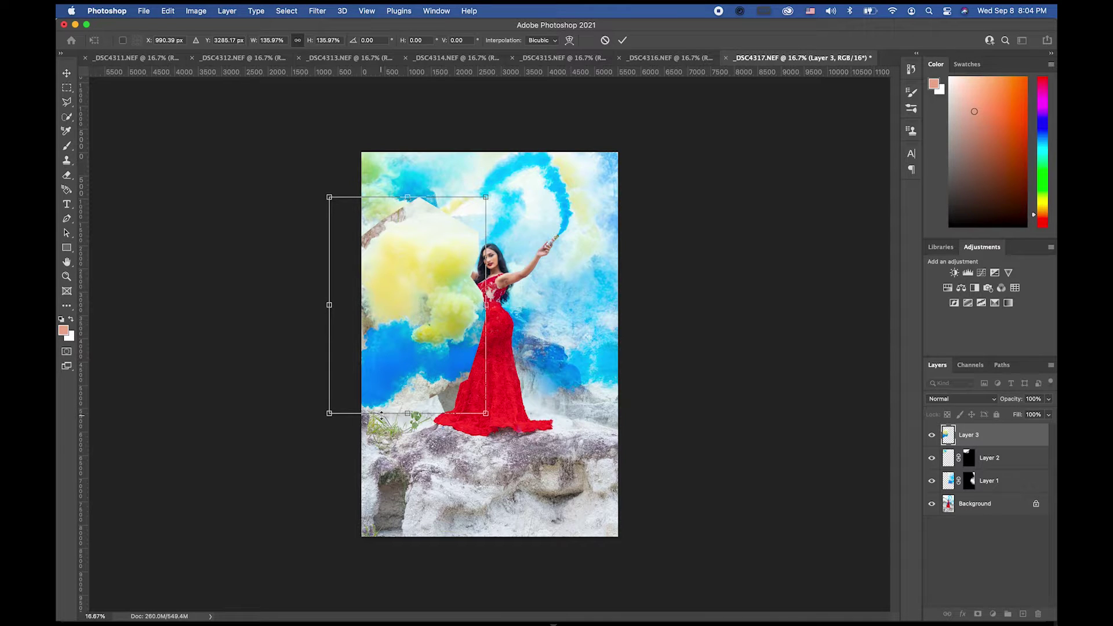
Step: Rotate the enlarged smoke layer to about -7.8°, shift it towards the photo's outer edge and apply the transform
drag(393, 298, 380, 298)
drag(496, 404, 508, 394)
mouse_move(420, 363)
mouse_down()
mouse_move(430, 353)
mouse_move(427, 365)
mouse_up()
drag(521, 411, 530, 399)
drag(418, 249, 419, 251)
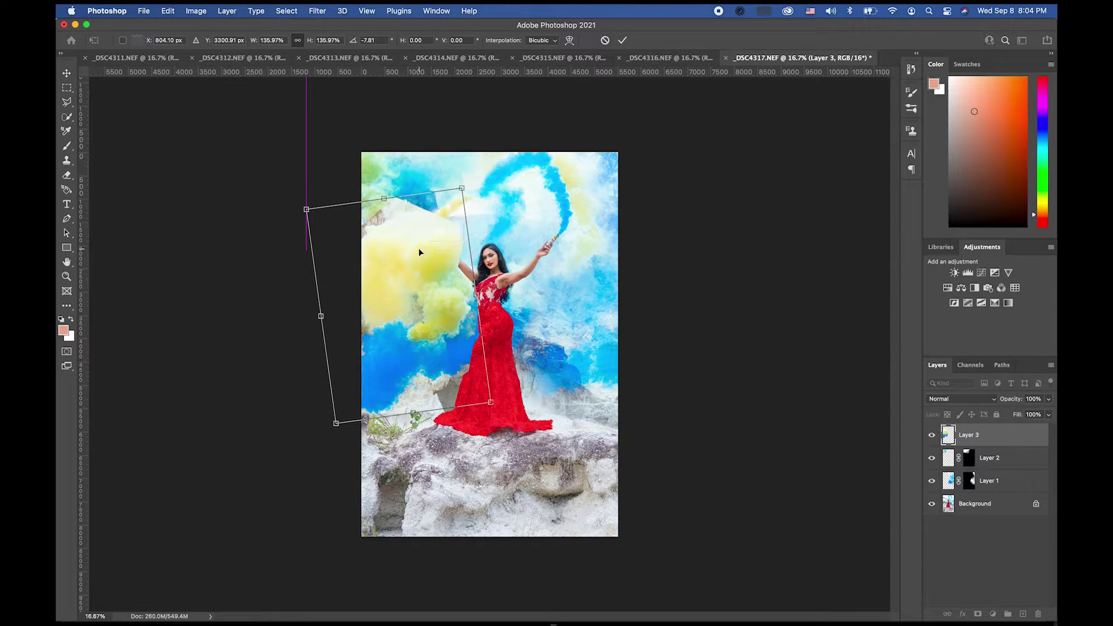
click(67, 73)
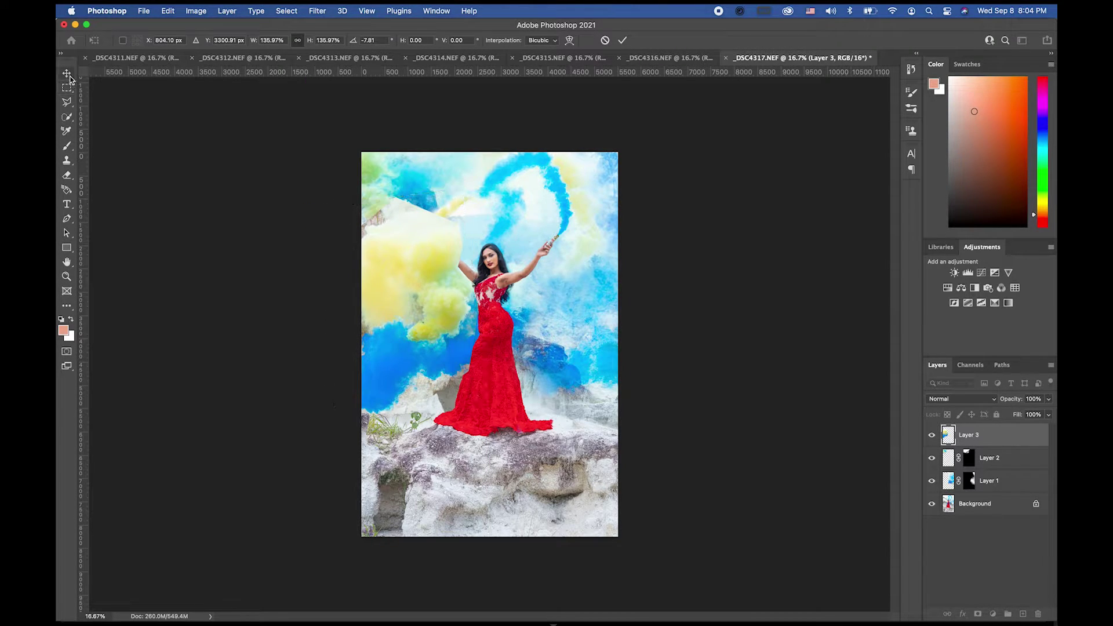
Step: Add a layer mask to Layer 3 and invert it to black to hide the smoke
click(978, 614)
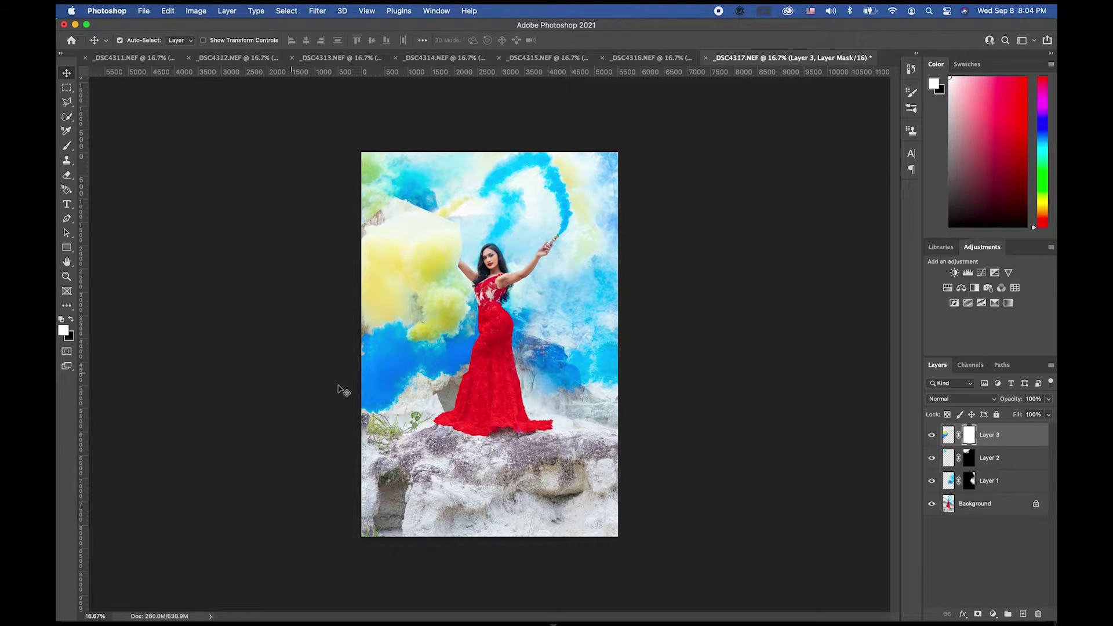
click(67, 148)
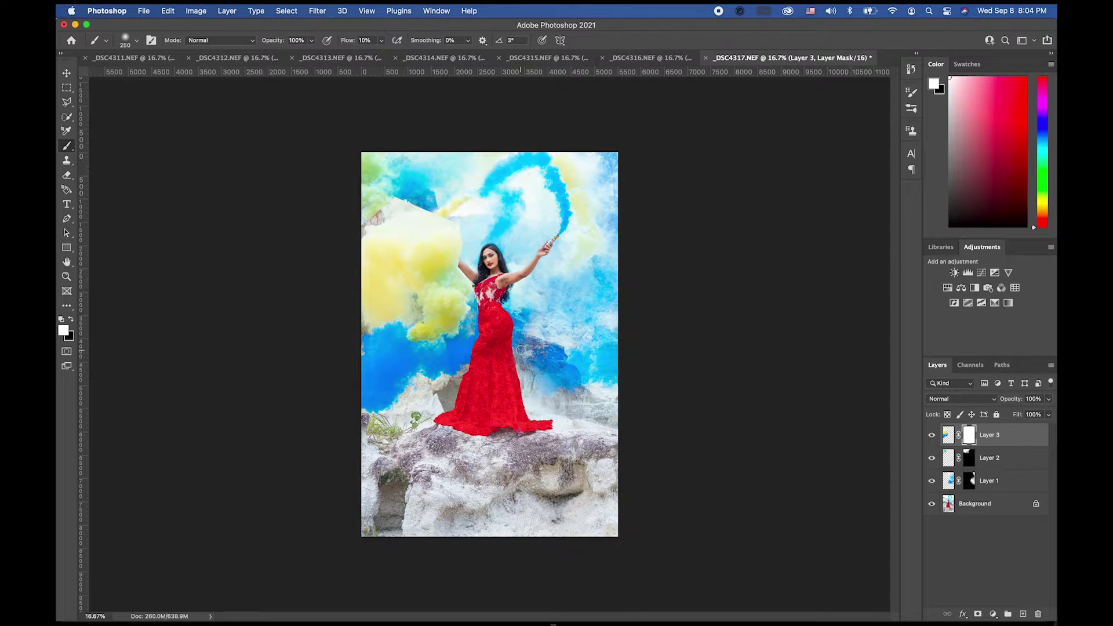
key(super+i)
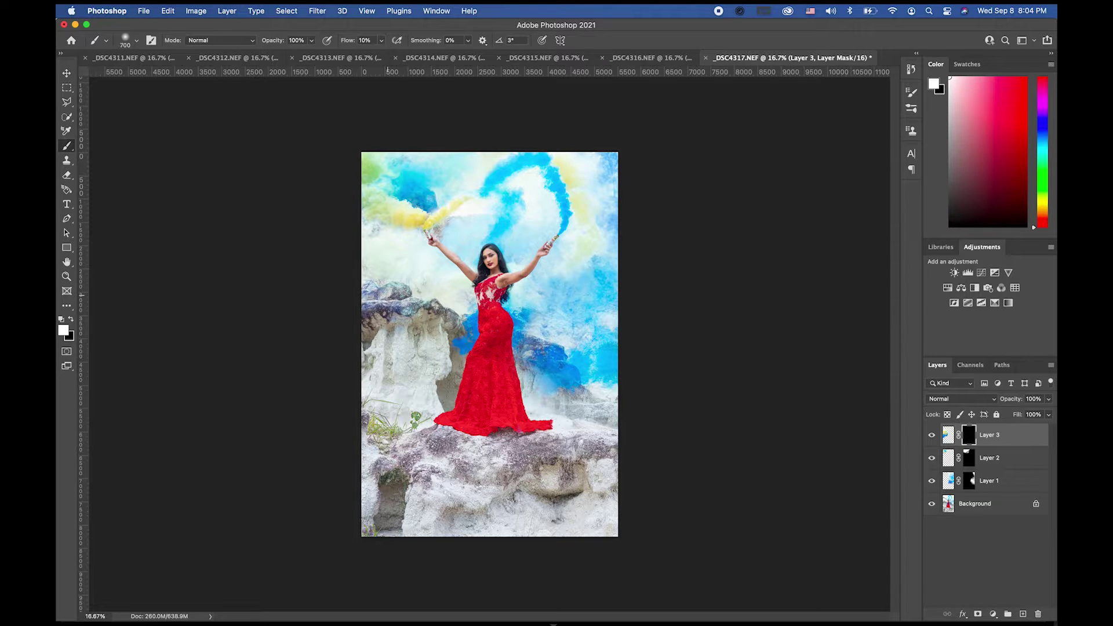
Step: Paint white on the Layer 3 mask with 1100 and 900 size brushes to reveal the yellow smoke beside the model
key(bracketright)
key(bracketright)
mouse_move(398, 307)
mouse_down()
mouse_move(395, 293)
mouse_move(377, 308)
mouse_up()
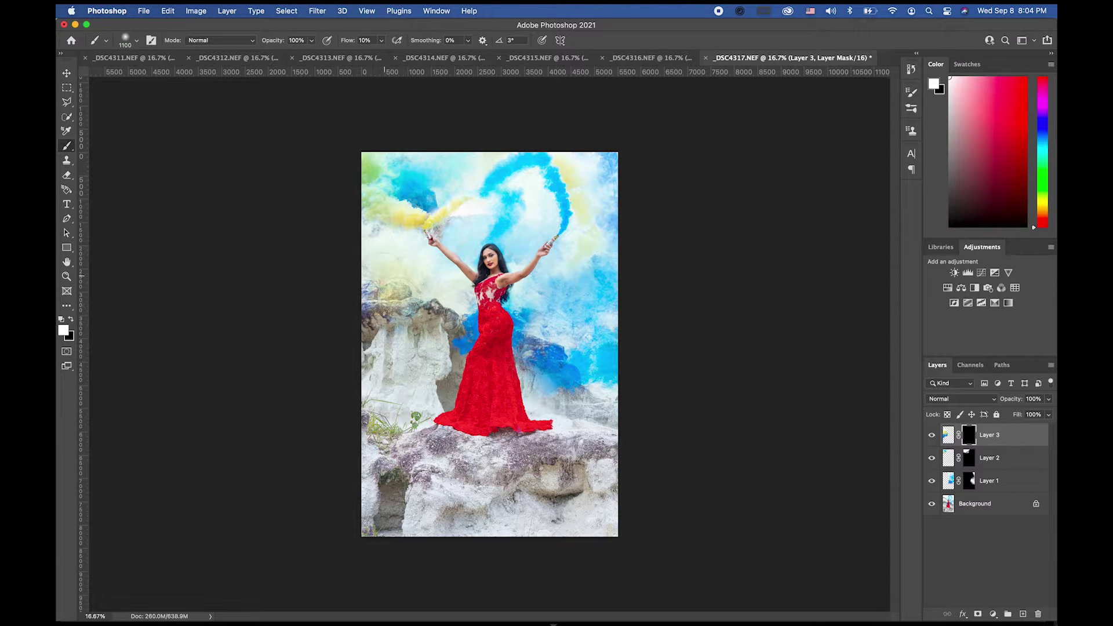
key(z)
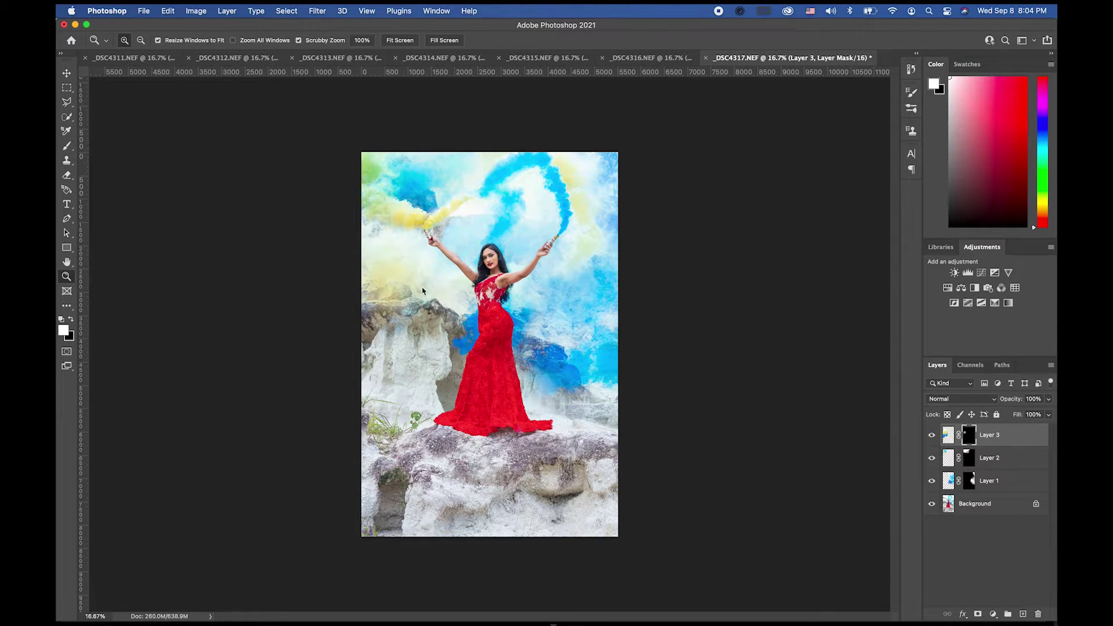
click(437, 295)
click(67, 145)
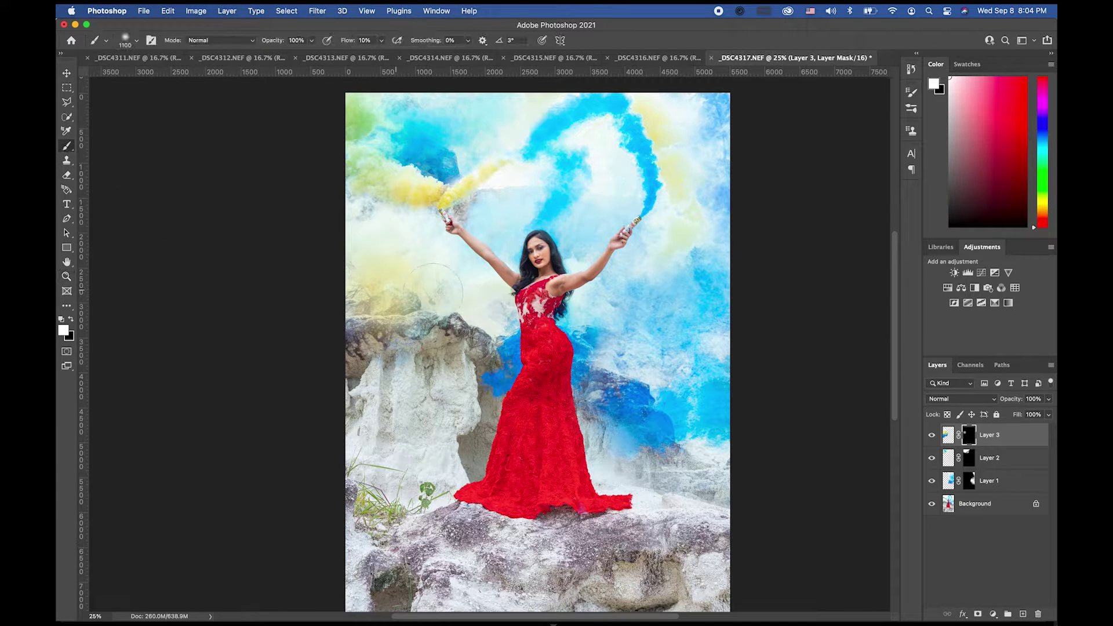
mouse_move(406, 336)
mouse_down()
mouse_move(444, 354)
mouse_move(455, 328)
mouse_move(485, 360)
mouse_up()
key(bracketleft)
mouse_move(405, 242)
mouse_down()
mouse_move(379, 229)
mouse_move(351, 249)
mouse_move(400, 263)
mouse_up()
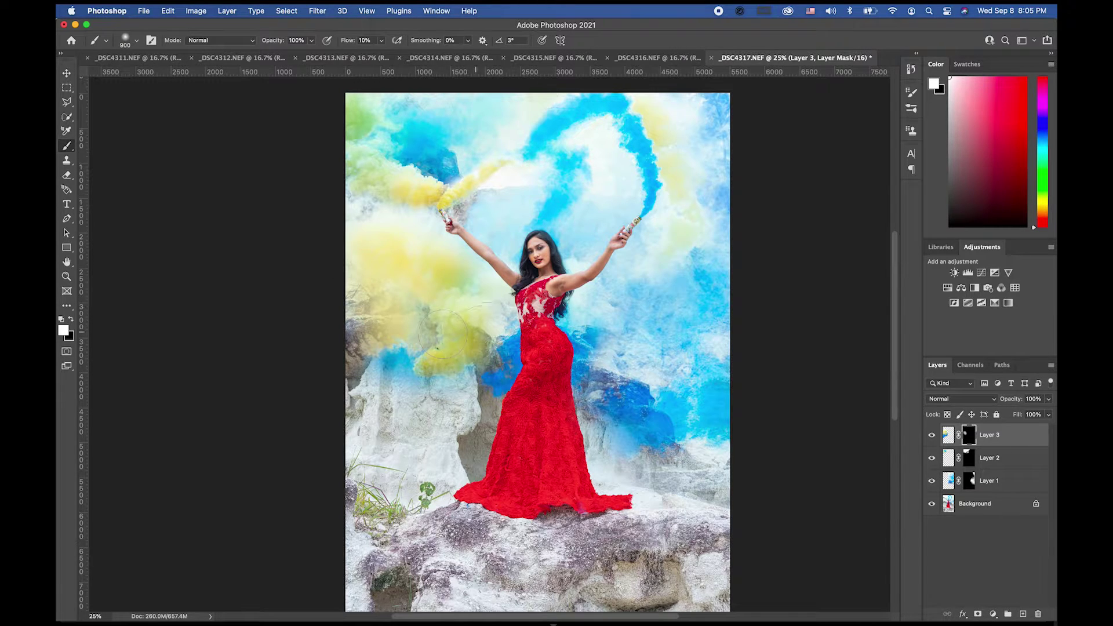
mouse_move(458, 313)
mouse_down()
mouse_move(372, 310)
mouse_move(388, 246)
mouse_move(395, 261)
mouse_up()
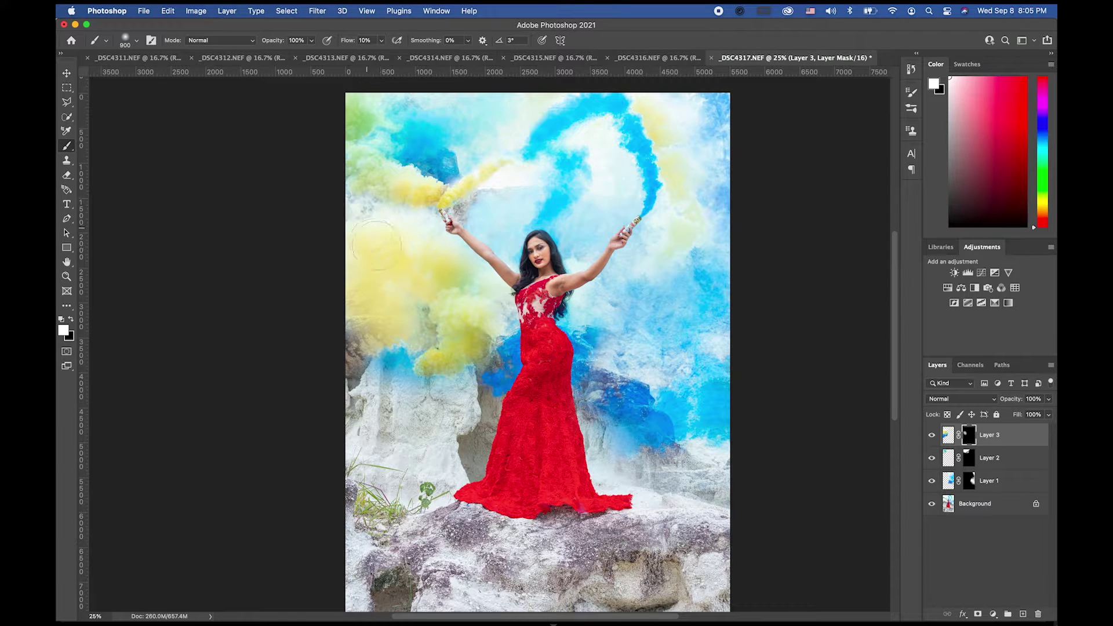
Step: Paint white on the Layer 3 mask with 500 and 800 size brushes to reveal the blue smoke over the rock
key(bracketleft)
key(bracketleft)
mouse_move(466, 301)
mouse_down()
mouse_move(333, 331)
mouse_move(347, 308)
mouse_move(359, 353)
mouse_move(315, 392)
mouse_move(390, 400)
mouse_move(354, 431)
mouse_move(467, 380)
mouse_move(467, 397)
mouse_up()
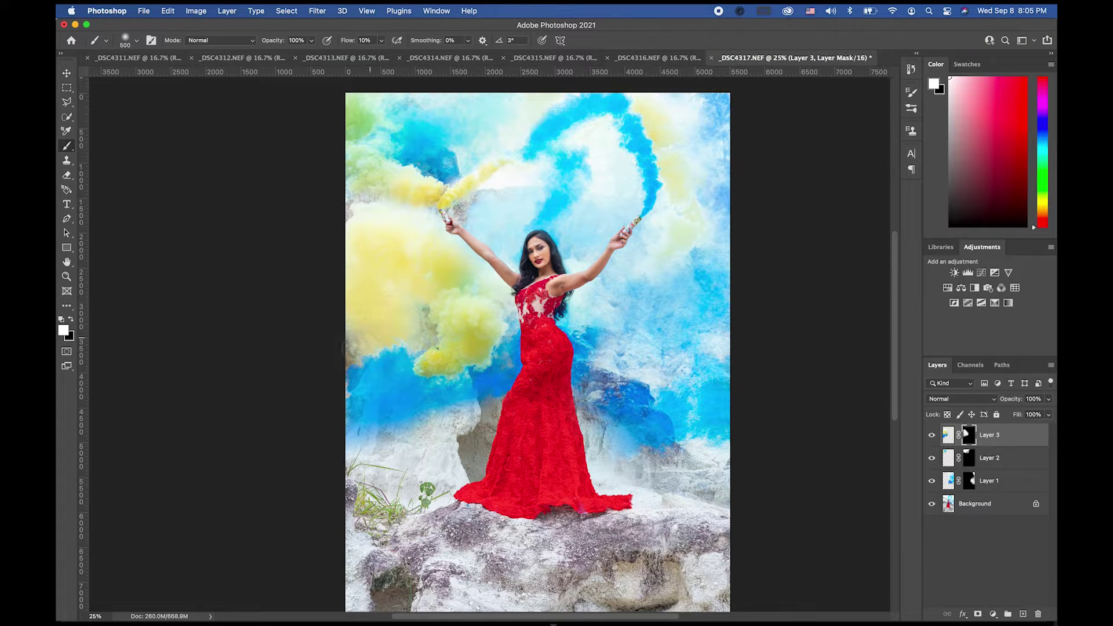
mouse_move(351, 429)
mouse_down()
mouse_move(371, 432)
mouse_move(358, 445)
mouse_move(400, 435)
mouse_move(360, 456)
mouse_move(338, 494)
mouse_move(383, 458)
mouse_move(337, 505)
mouse_move(467, 400)
mouse_up()
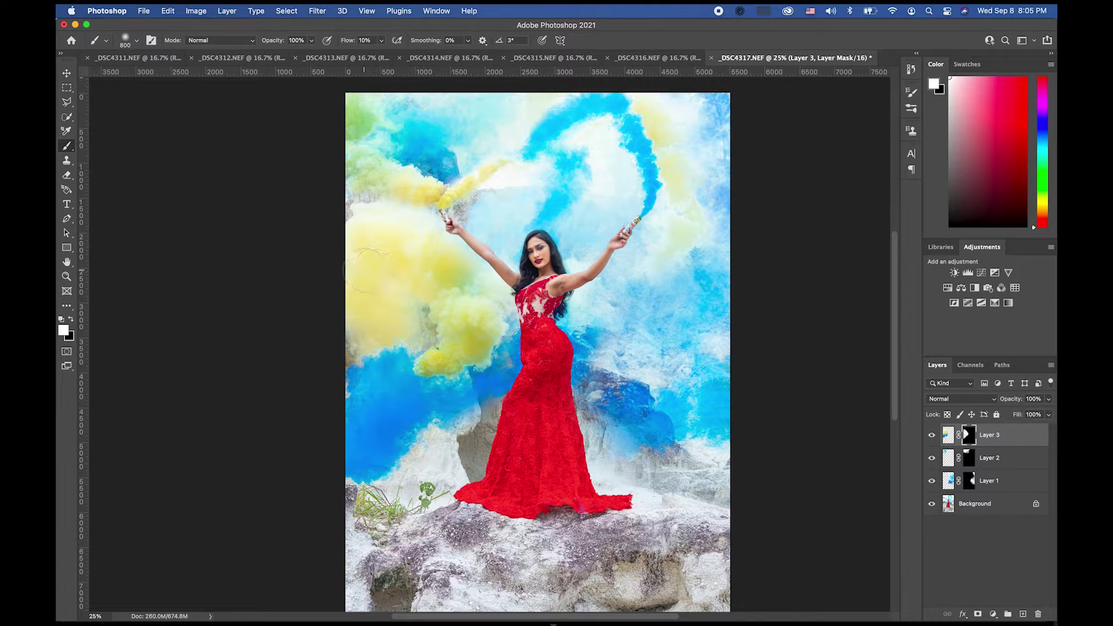
Step: Soften the upper part of the yellow smoke on the Layer 3 mask with black at 6% flow
key(x)
click(381, 40)
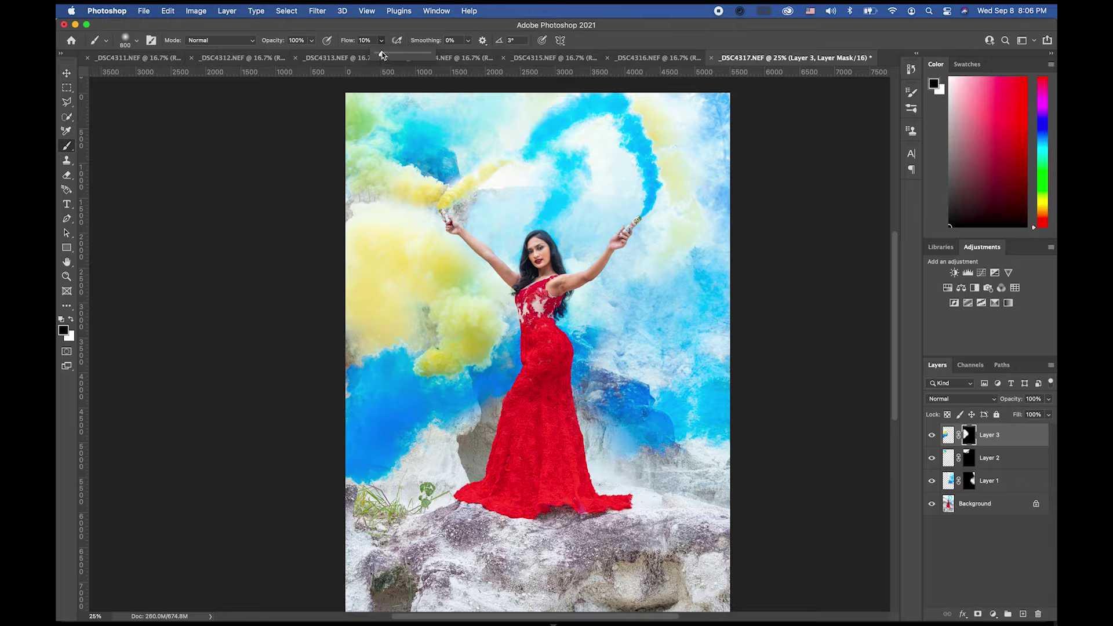
click(400, 237)
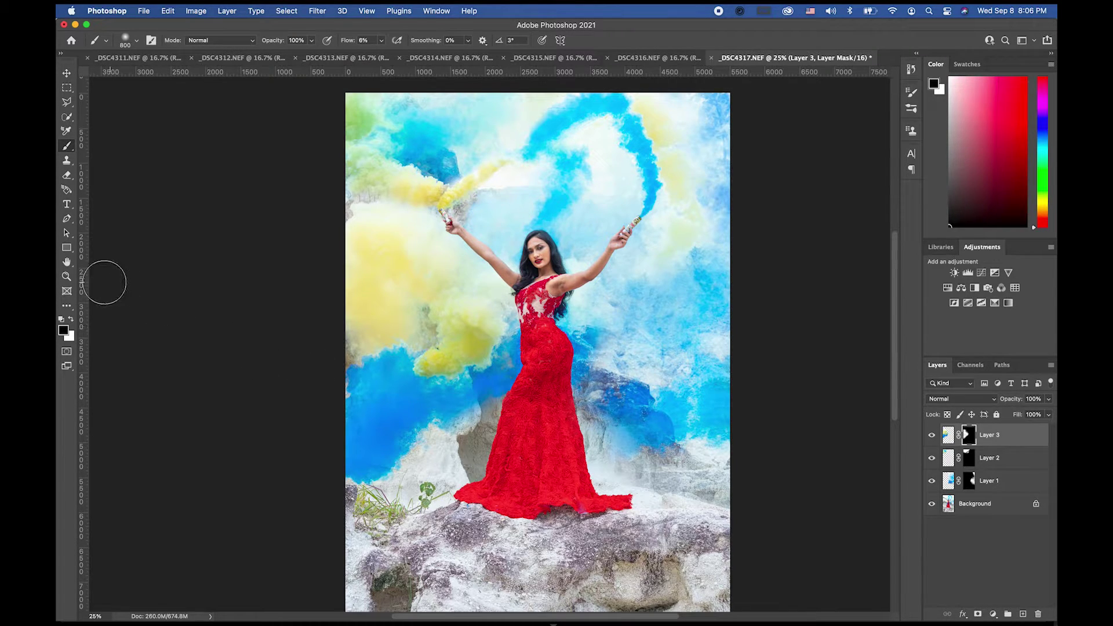
Step: Examine the composite at 100% from the model's face to the dress hem and back up to the yellow flare
click(66, 276)
drag(537, 265, 529, 377)
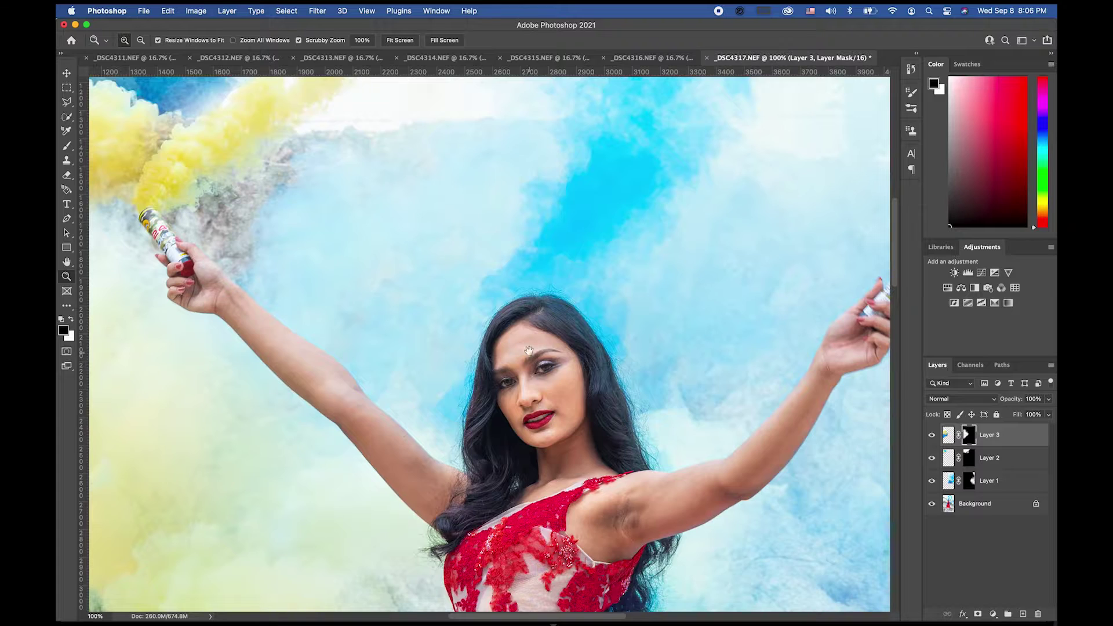
drag(493, 273, 541, 345)
drag(613, 404, 545, 239)
drag(534, 423, 546, 271)
drag(542, 412, 557, 292)
drag(579, 410, 575, 298)
drag(561, 427, 568, 259)
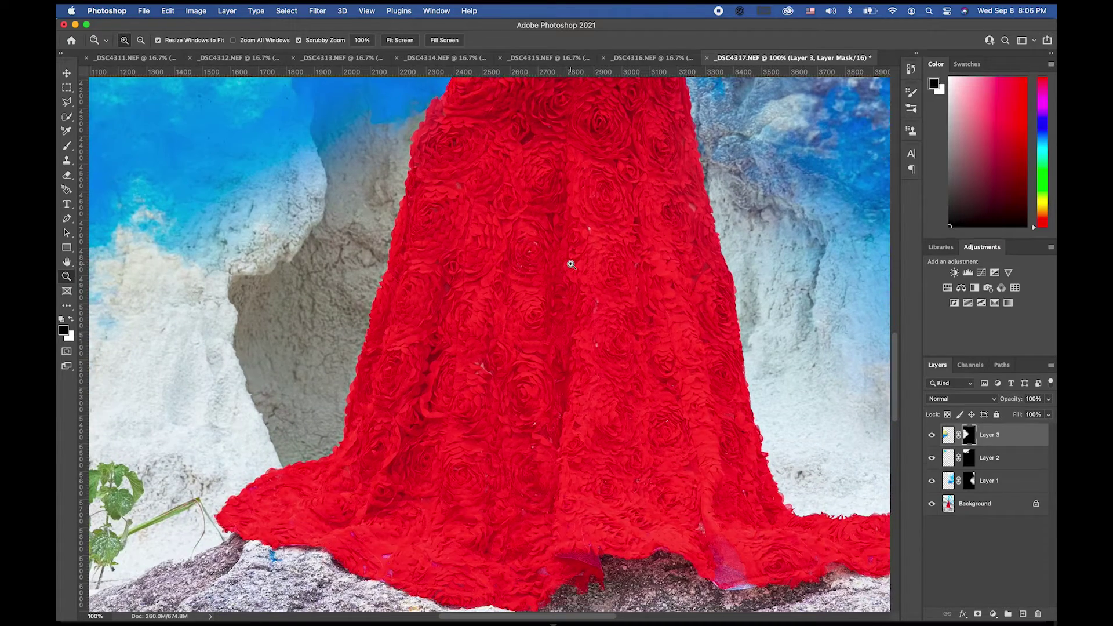
mouse_move(574, 93)
mouse_down()
mouse_move(554, 556)
mouse_move(555, 276)
mouse_up()
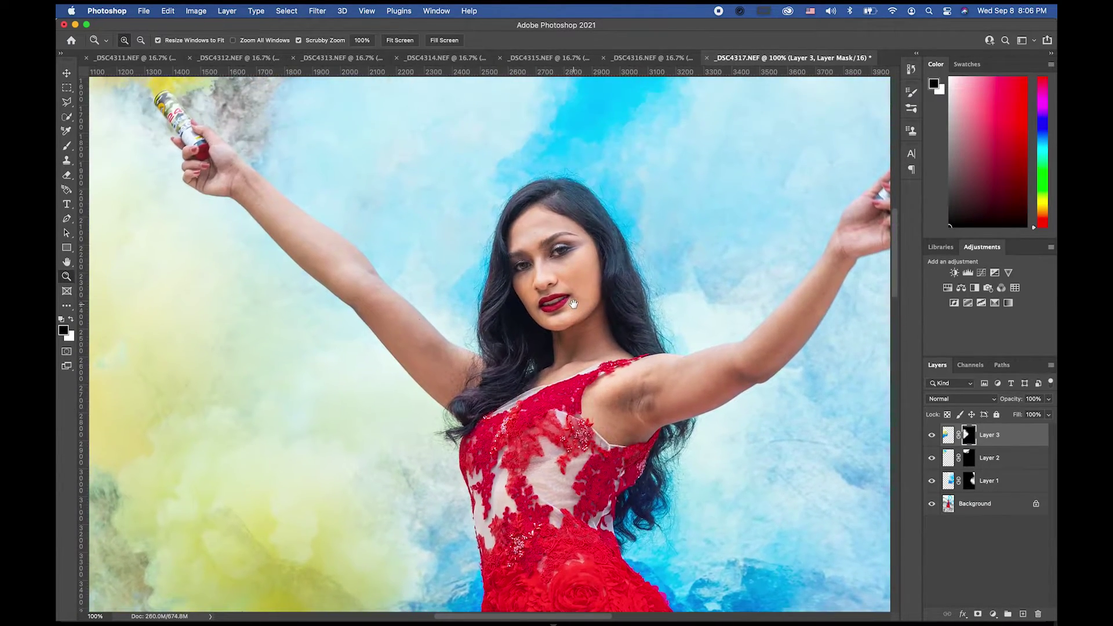
mouse_move(559, 322)
mouse_down()
mouse_move(564, 373)
mouse_move(664, 370)
mouse_up()
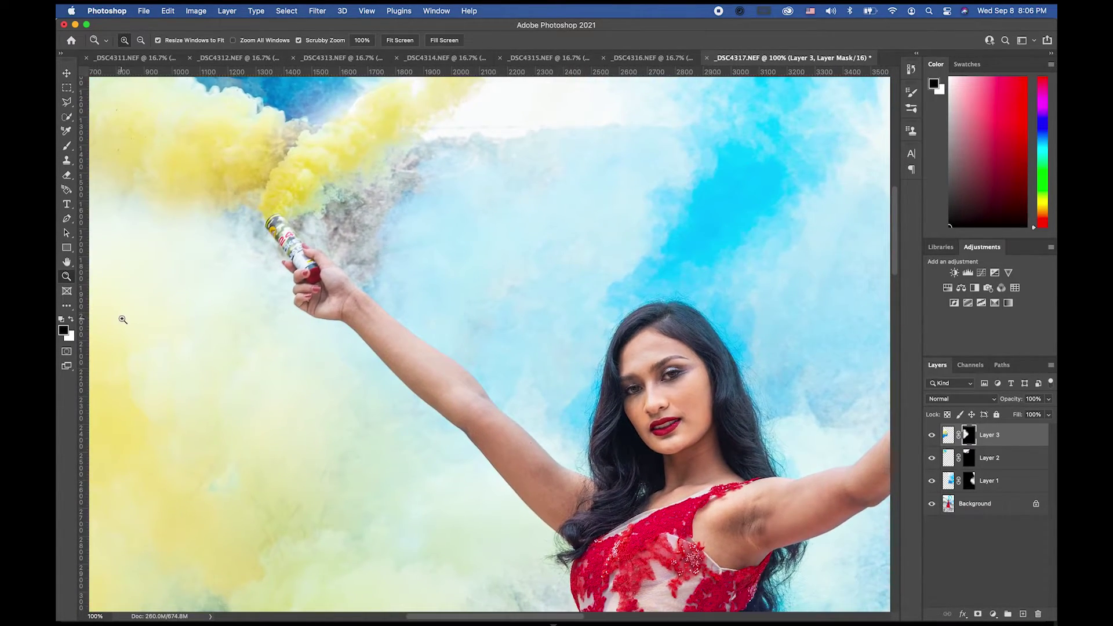
alt+click(406, 400)
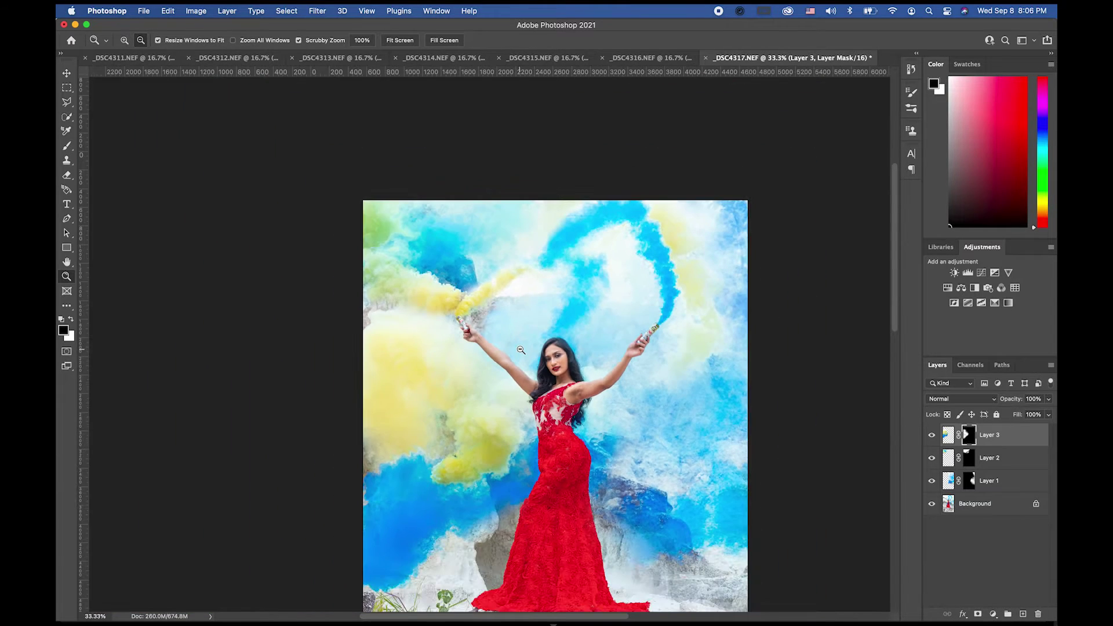
alt+click(538, 374)
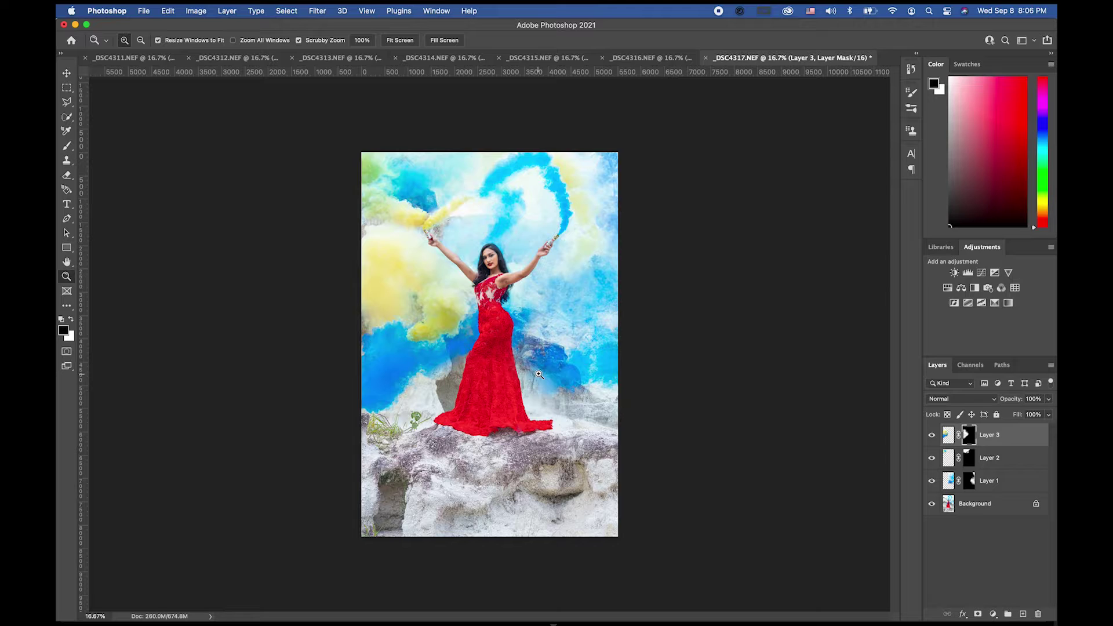
Step: Compare the _DSC4314 photo with the composite and close _DSC4314 without saving its changes
click(439, 60)
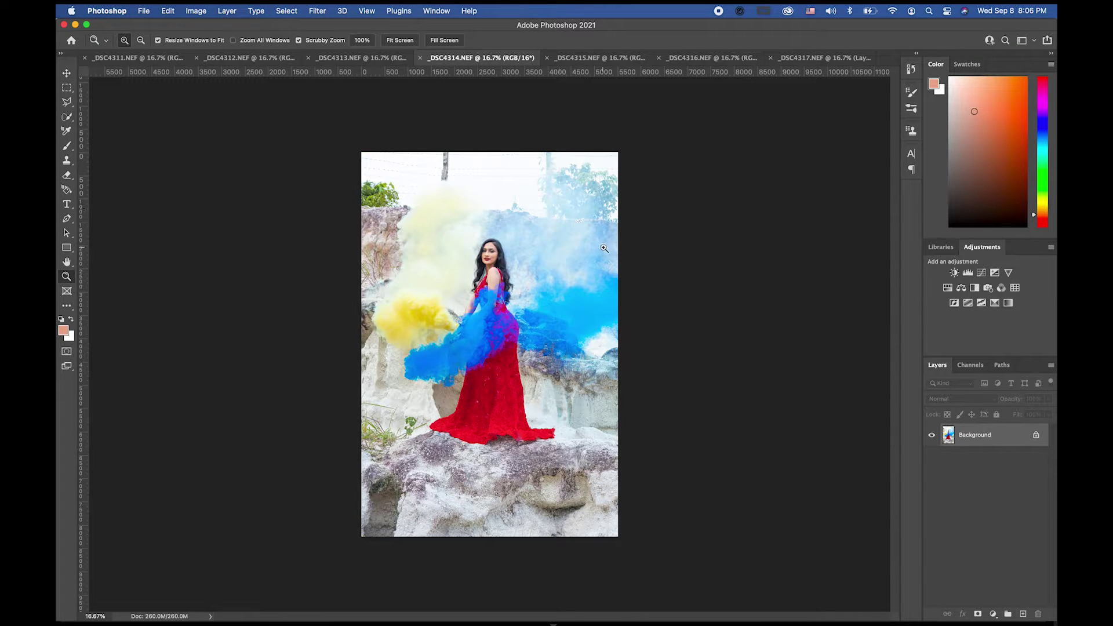
click(838, 60)
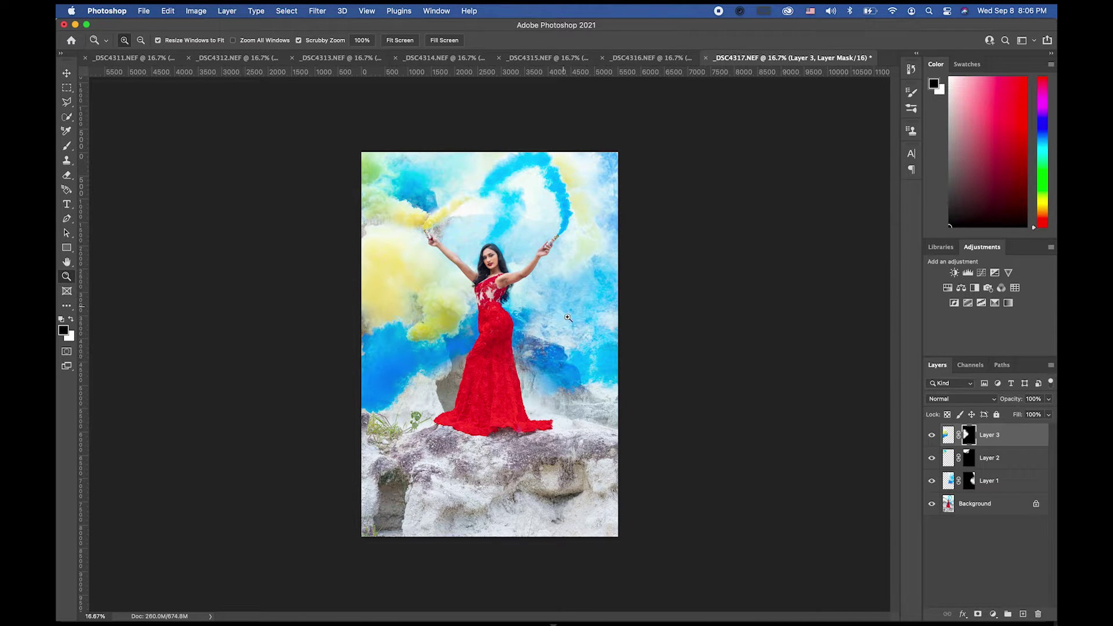
click(406, 63)
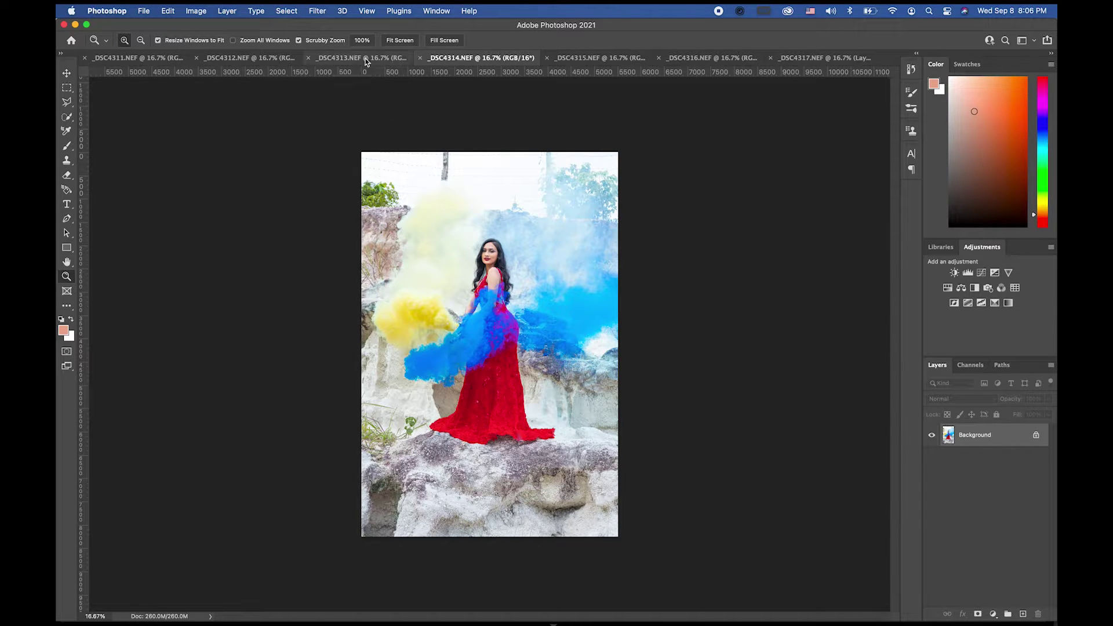
click(421, 57)
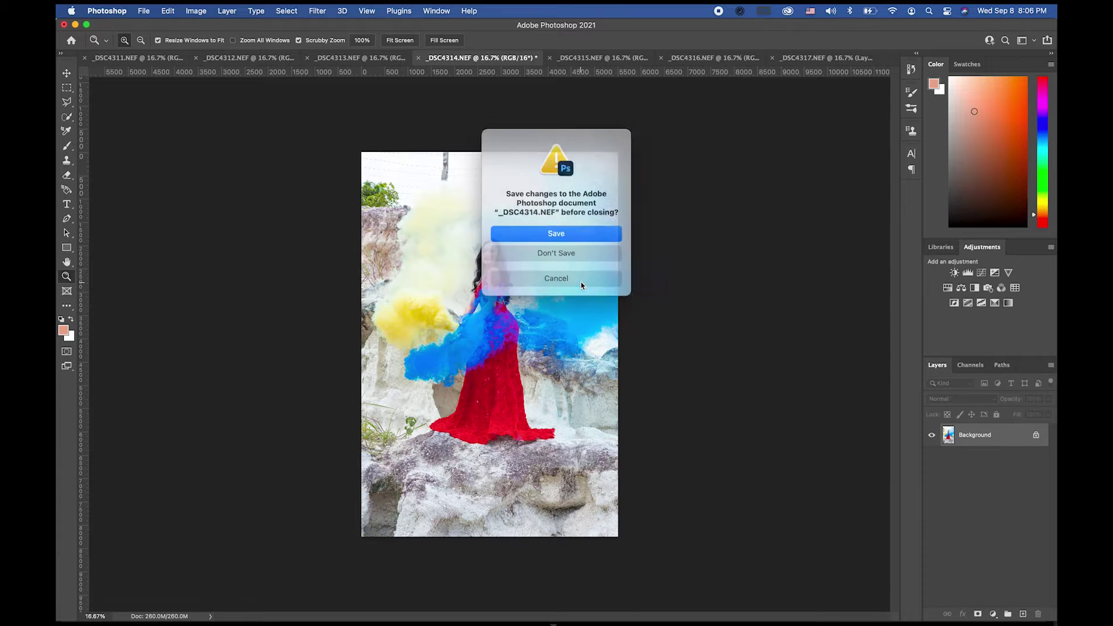
click(580, 253)
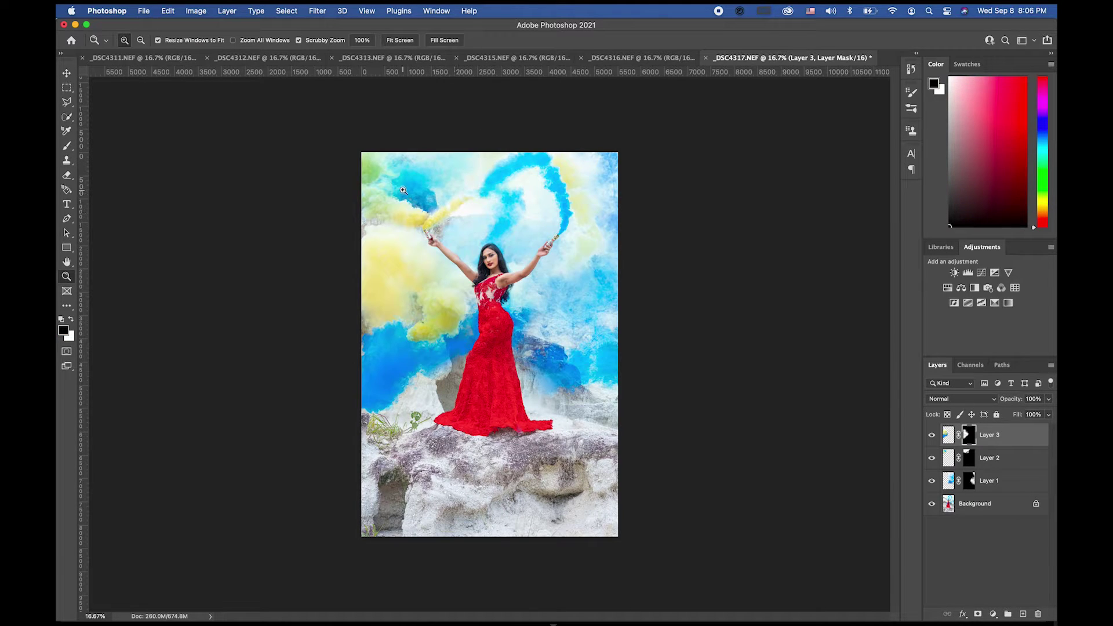
Step: Close the _DSC4316 photo without saving its changes and switch to _DSC4315
click(627, 64)
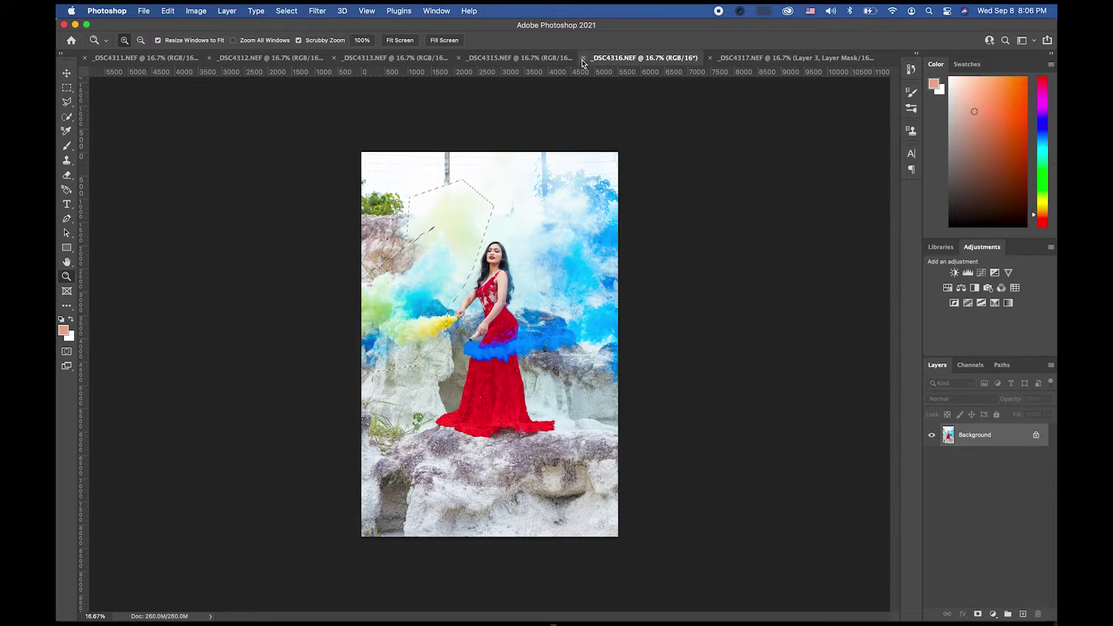
click(583, 58)
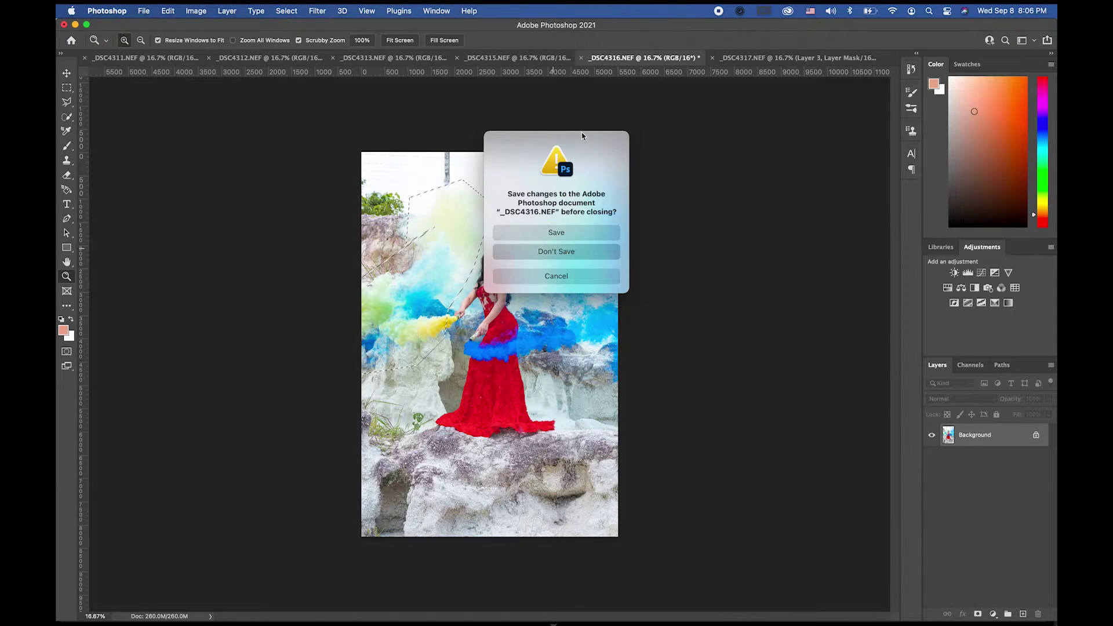
key(super+d)
click(529, 57)
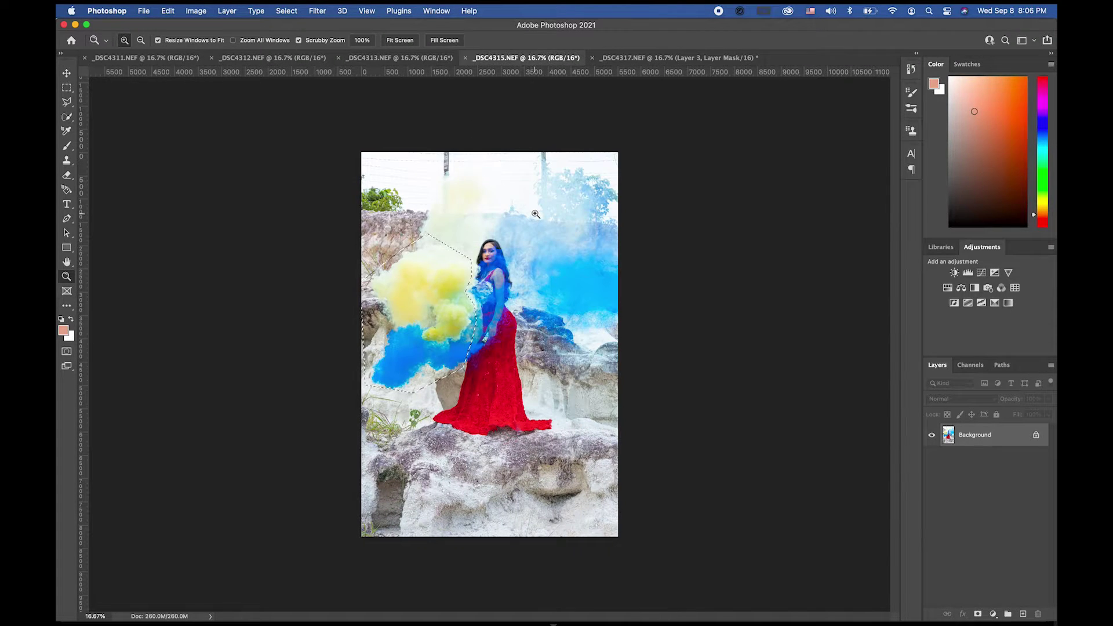
Step: Close the _DSC4315 photo without saving its changes and compare the _DSC4313 photo with the _DSC4317 composite
click(465, 58)
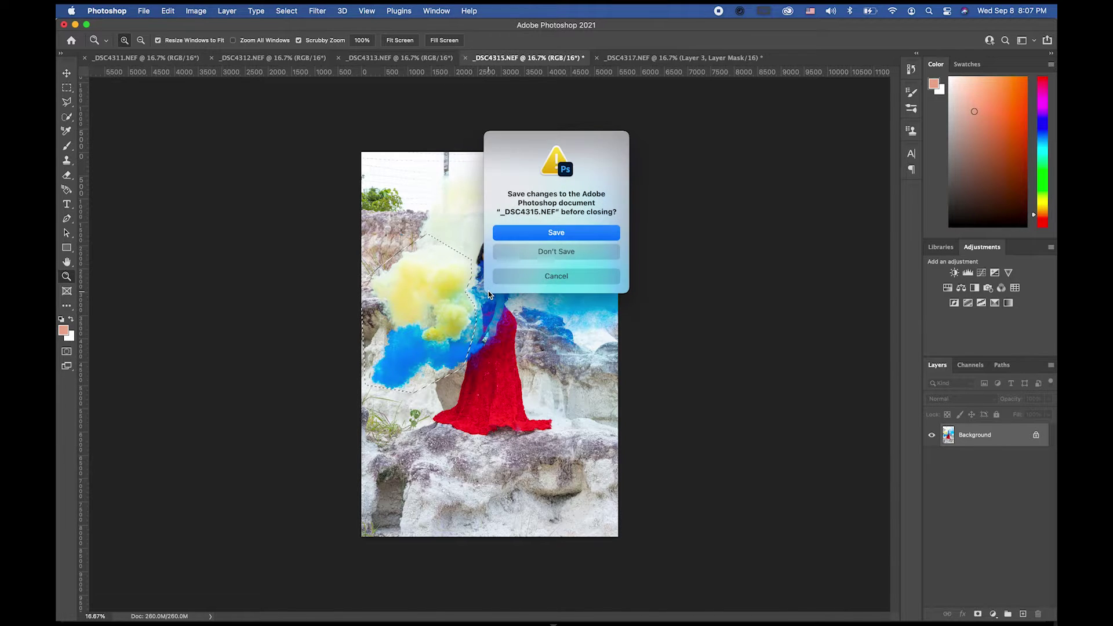
click(565, 252)
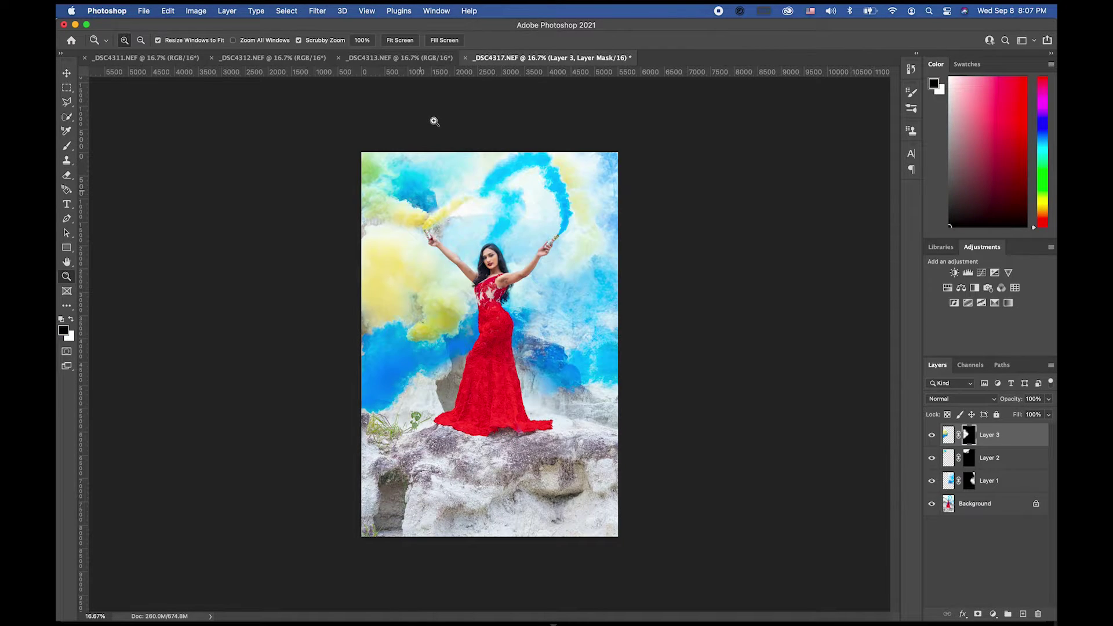
click(410, 58)
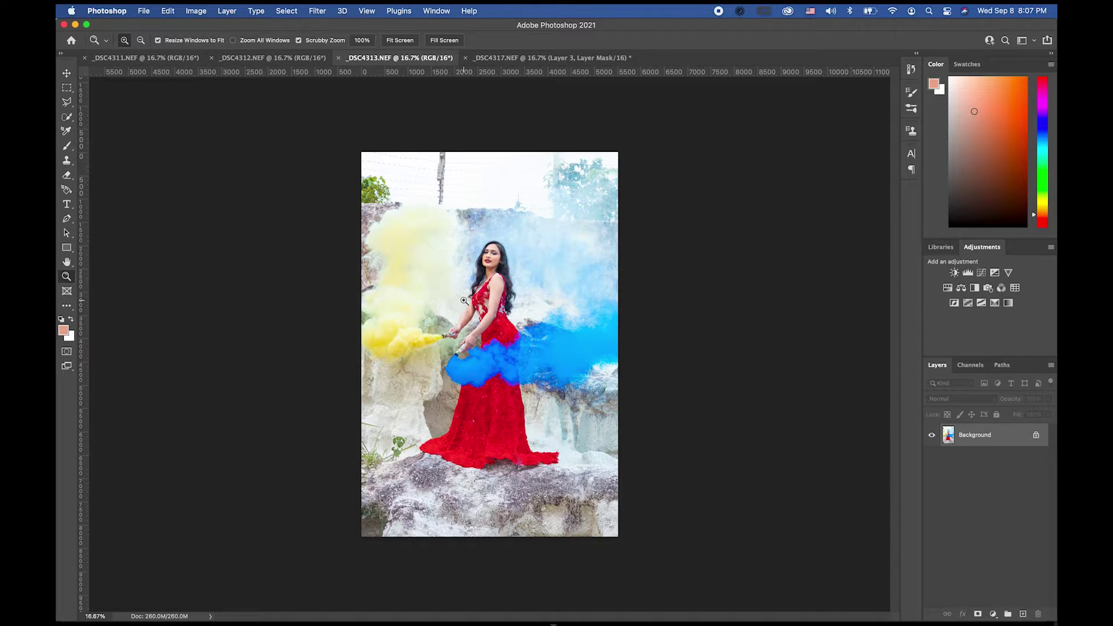
click(560, 60)
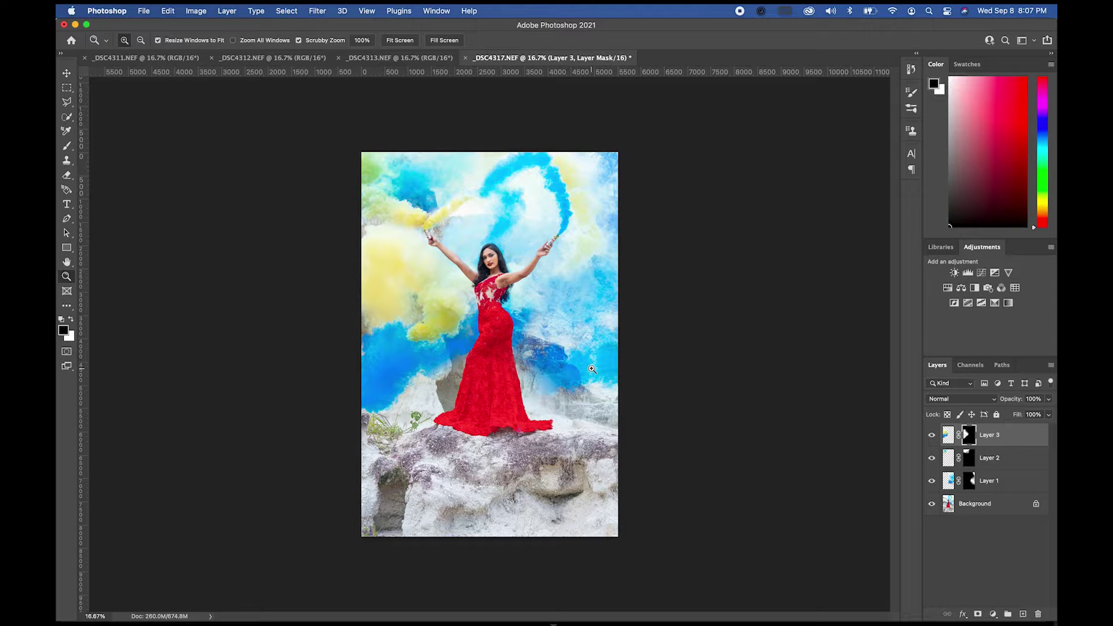
click(438, 58)
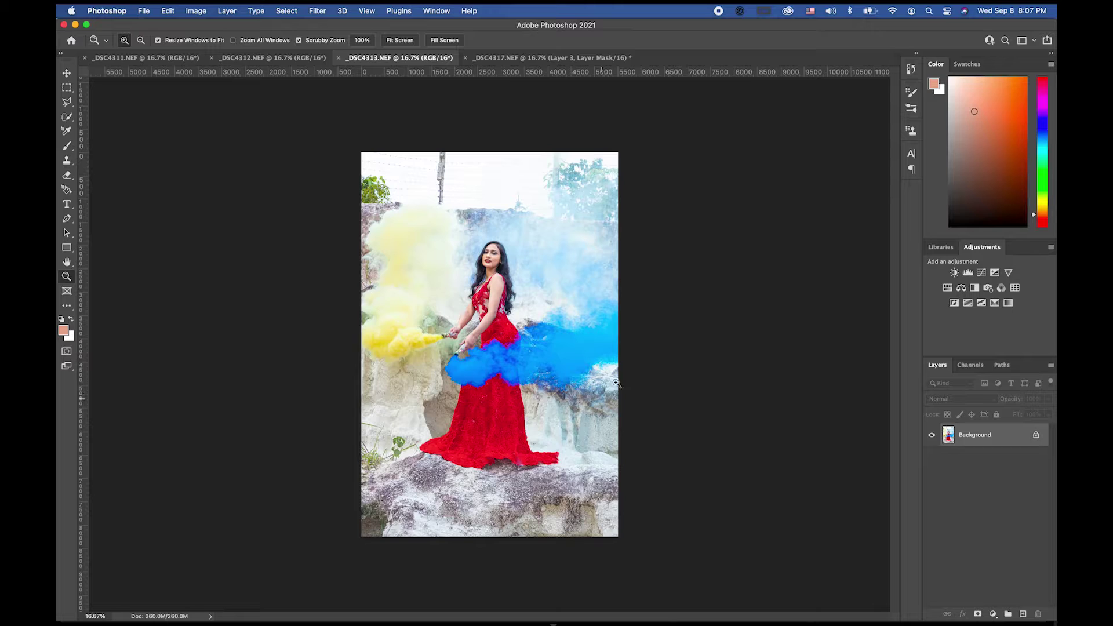
Step: Outline the blue smoke beside the dress in _DSC4313 with the Polygonal Lasso, extending past the photo's edge
click(68, 102)
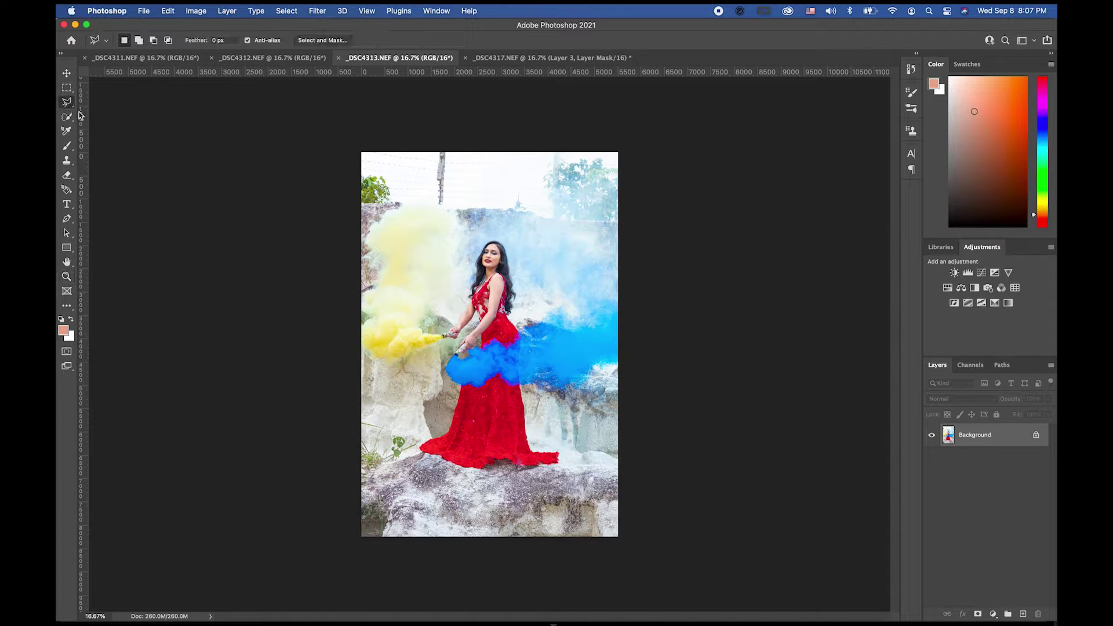
click(624, 287)
click(523, 323)
click(524, 385)
click(560, 397)
click(638, 370)
click(625, 287)
Step: Move the selected blue smoke into _DSC4317 as a new layer and place it beside the model's dress
click(67, 74)
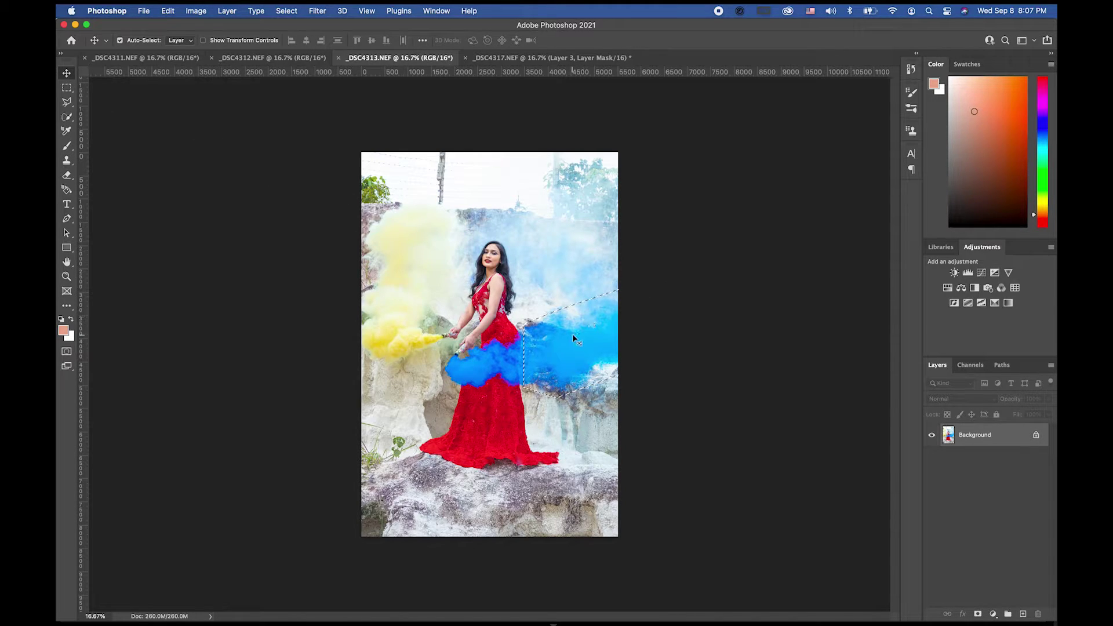
drag(587, 349, 524, 58)
drag(575, 304, 606, 306)
drag(583, 244, 566, 329)
Step: Scale the new blue smoke layer to 170.57% and position it over the rocks beside the dress
key(ctrl+t)
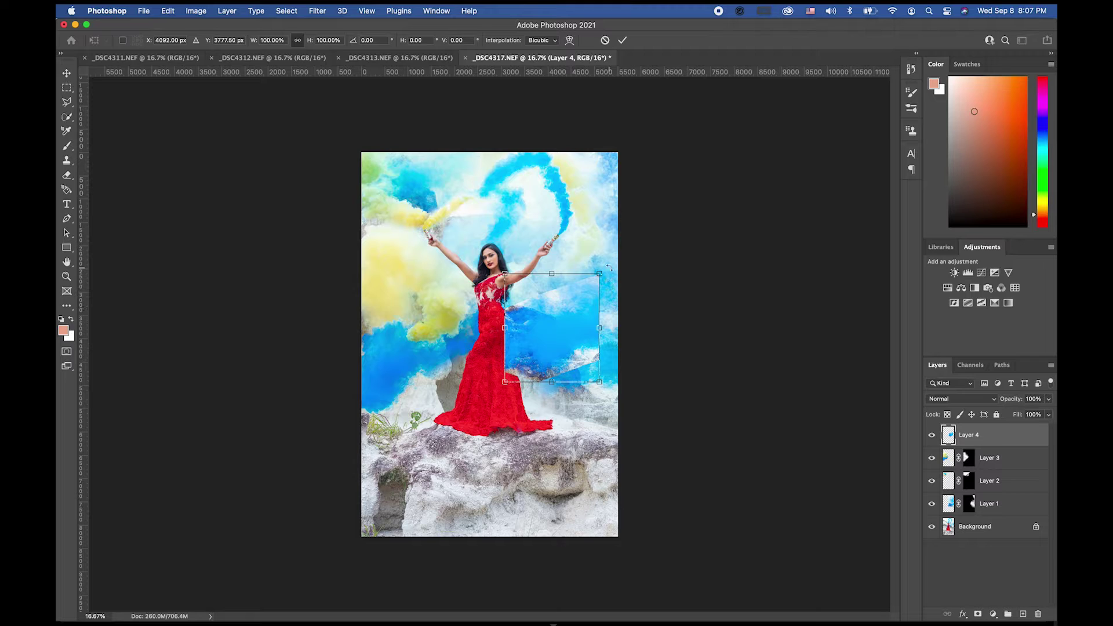
drag(600, 275, 629, 240)
drag(630, 383, 667, 424)
drag(582, 354, 558, 347)
click(66, 73)
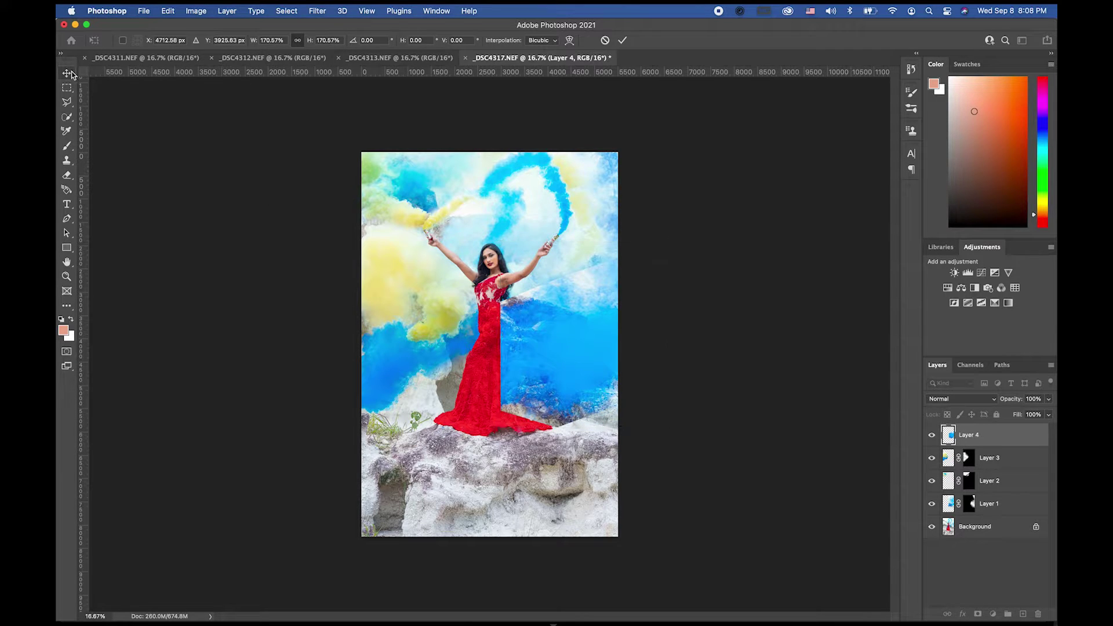
Step: Add an inverted black mask to Layer 4 and brush in the blue smoke beside the dress with white at 6% flow
click(978, 614)
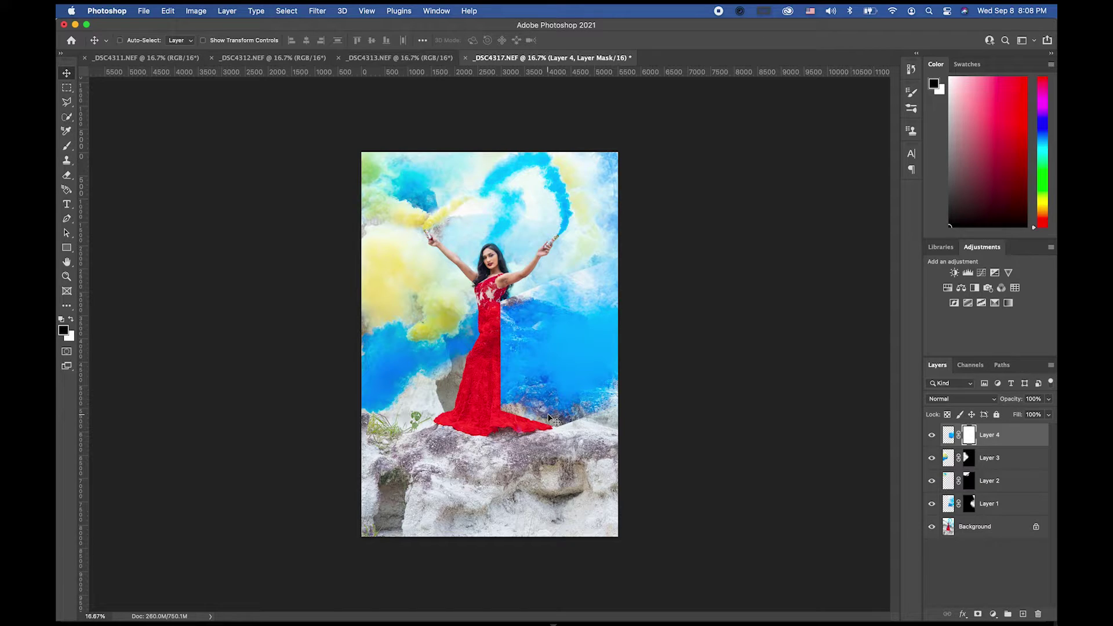
key(super+i)
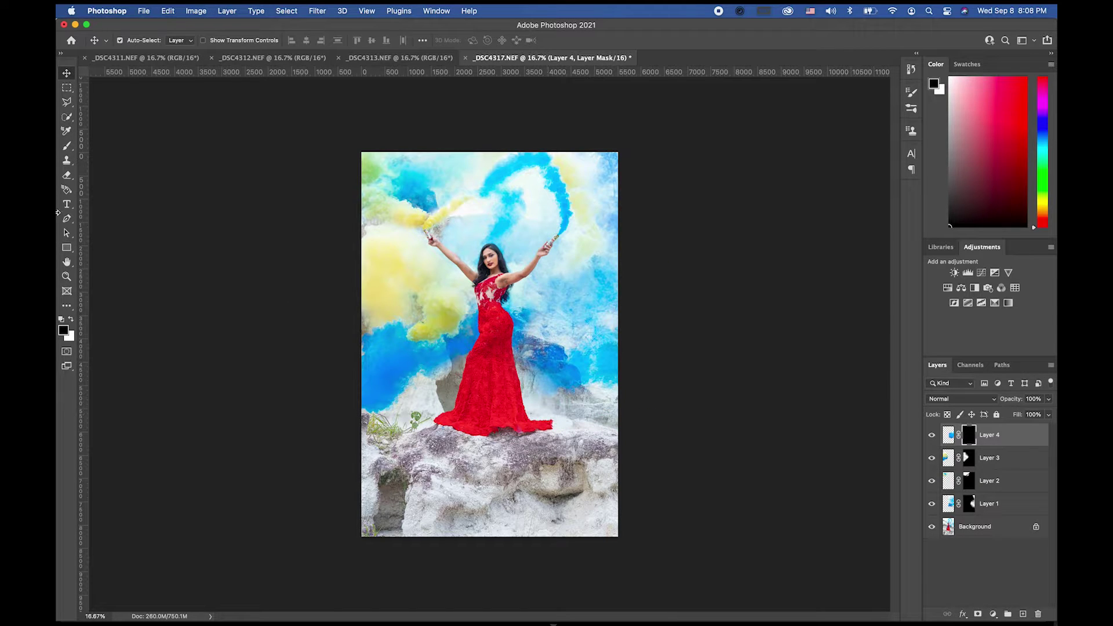
click(67, 146)
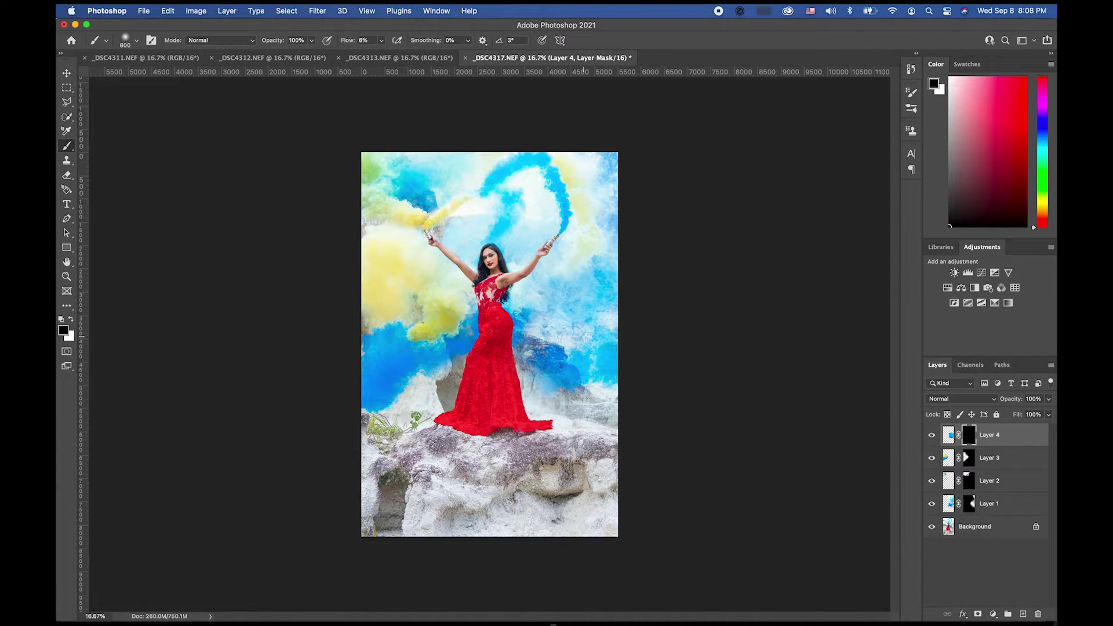
key(x)
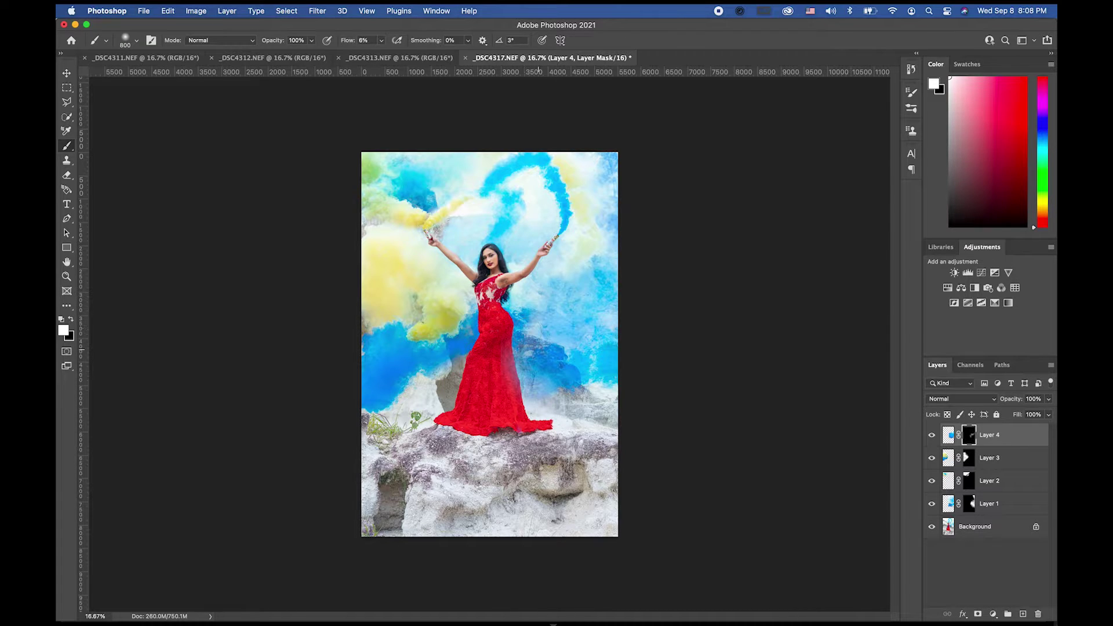
drag(520, 400, 532, 416)
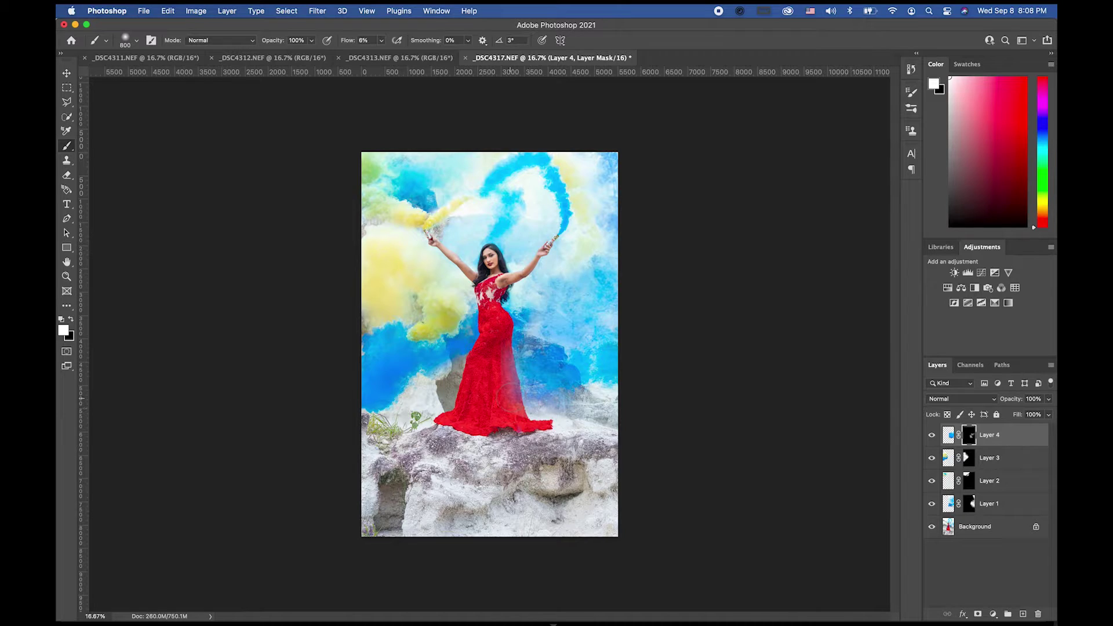
drag(475, 396, 498, 374)
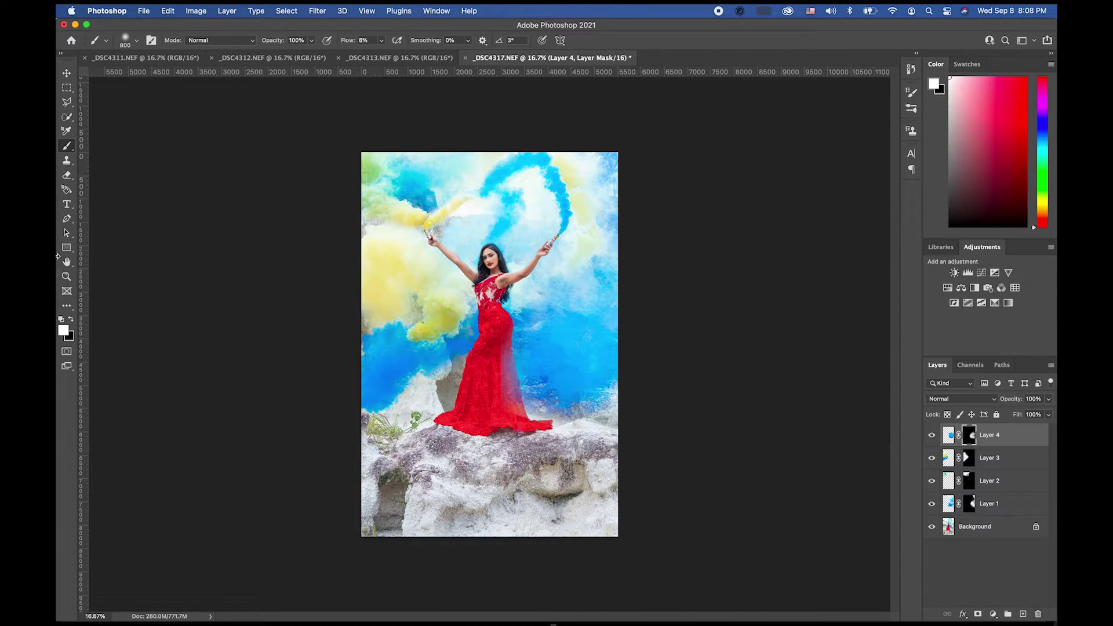
Step: Clear the blue smoke off the dress by painting black on the Layer 4 mask with a 300 px brush
click(67, 277)
click(482, 369)
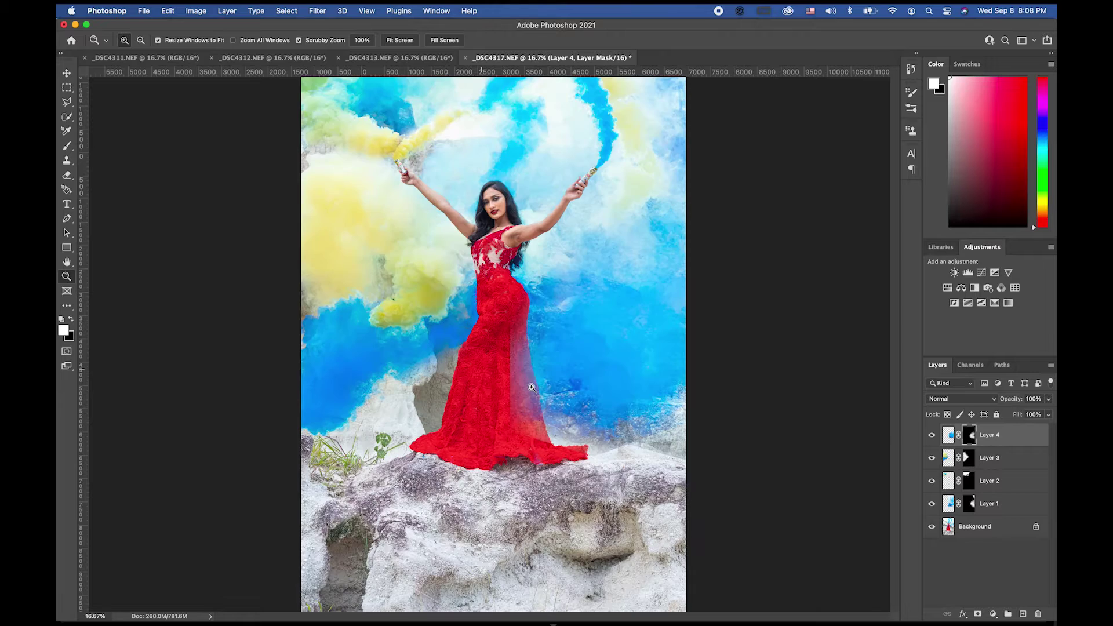
click(482, 369)
click(68, 147)
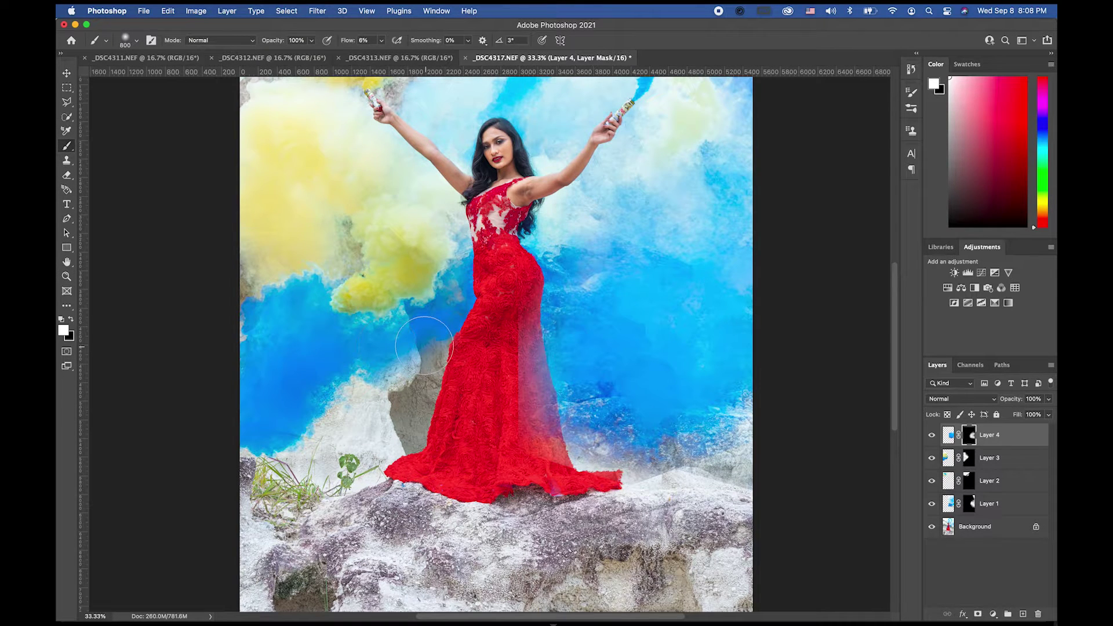
key(x)
key(bracketleft)
key(bracketleft)
key(bracketleft)
key(bracketleft)
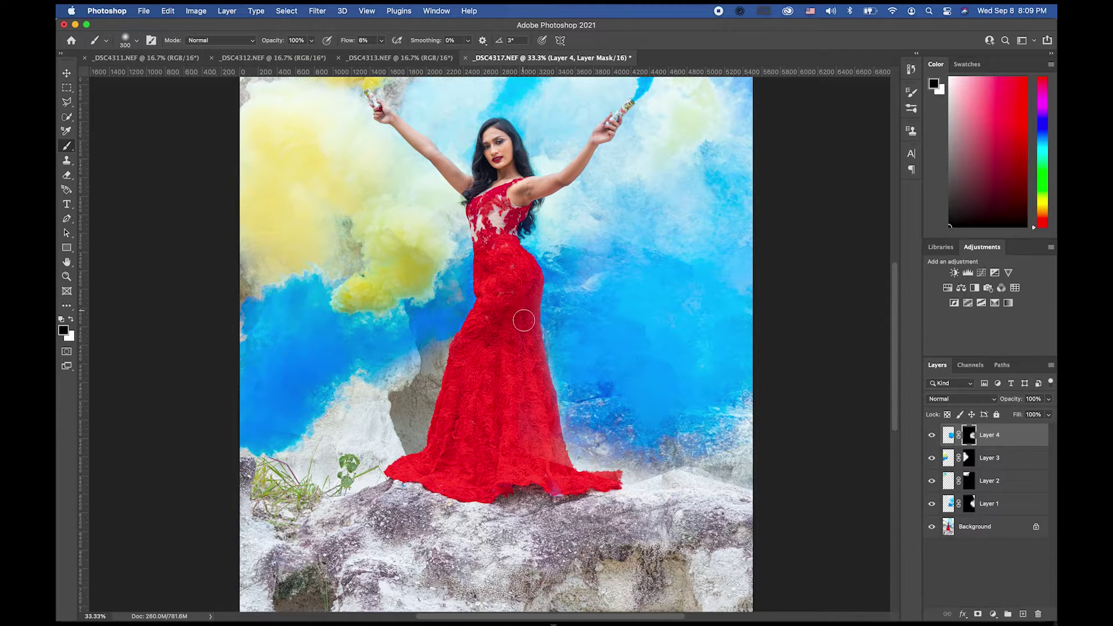
Step: Examine the composite at 100% from the model's face down to the dress hem, and as a whole
drag(593, 381, 537, 385)
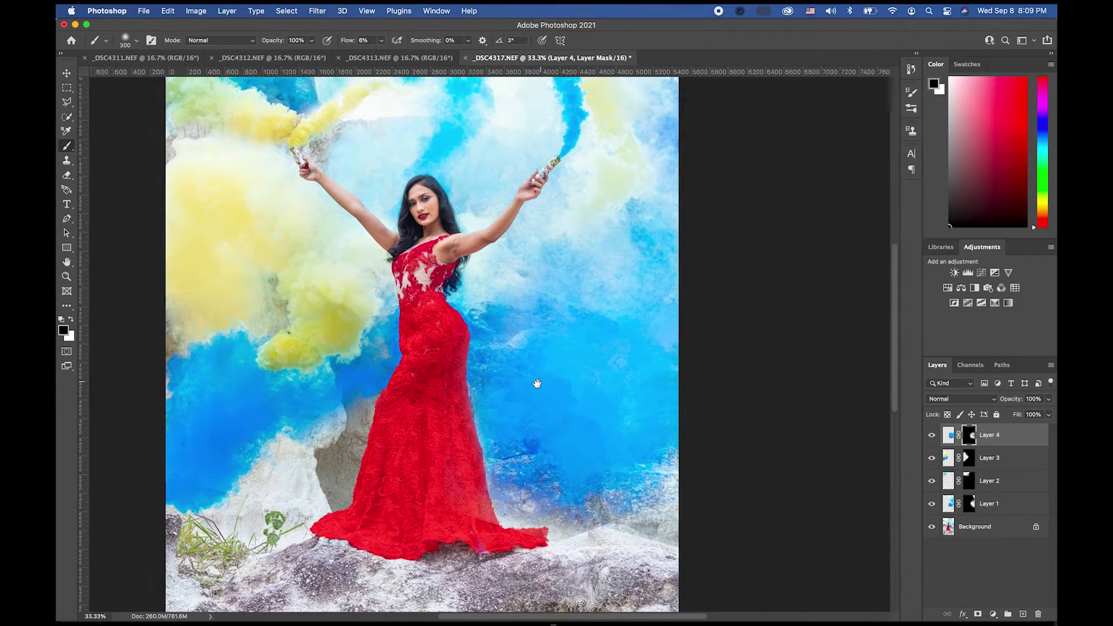
click(67, 277)
click(408, 192)
click(408, 192)
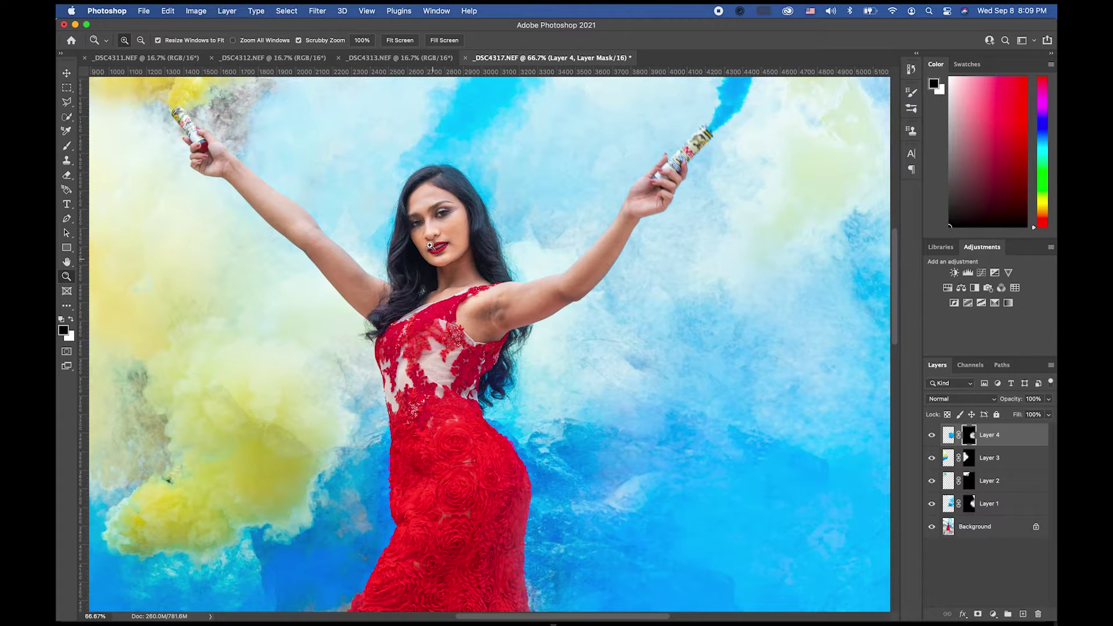
click(430, 238)
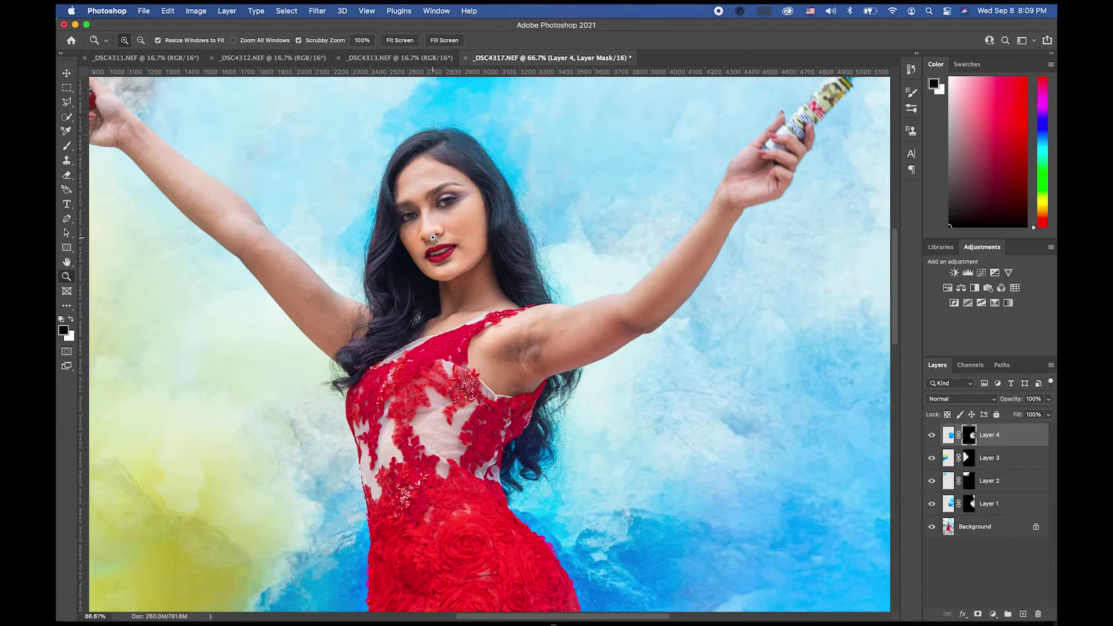
drag(438, 298, 487, 232)
drag(494, 343, 496, 251)
drag(495, 367, 493, 258)
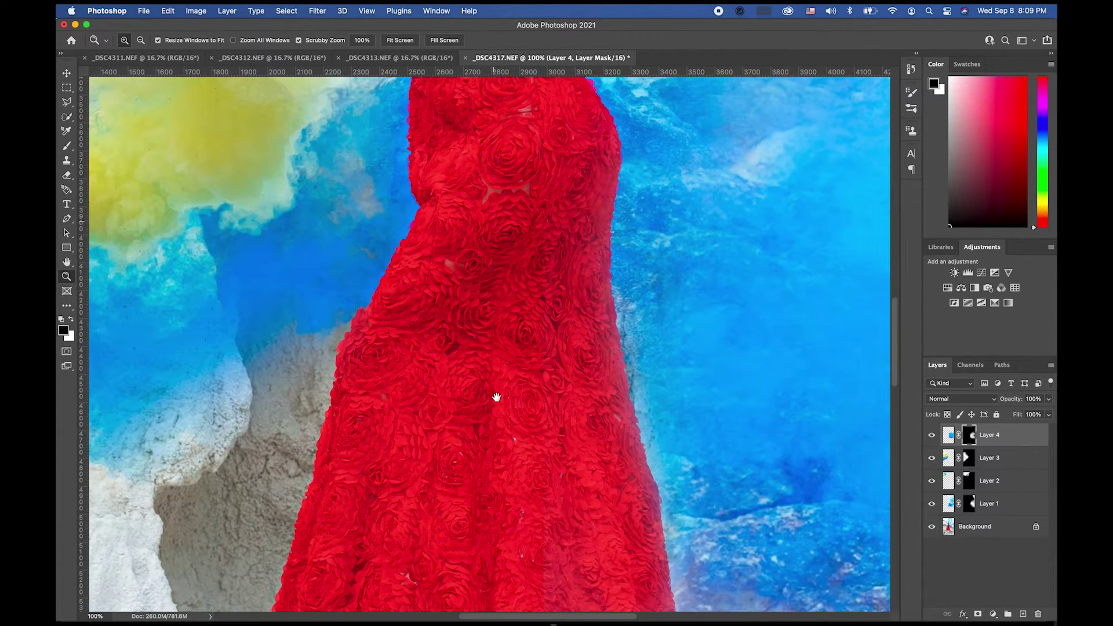
drag(497, 395, 489, 245)
drag(494, 333, 496, 273)
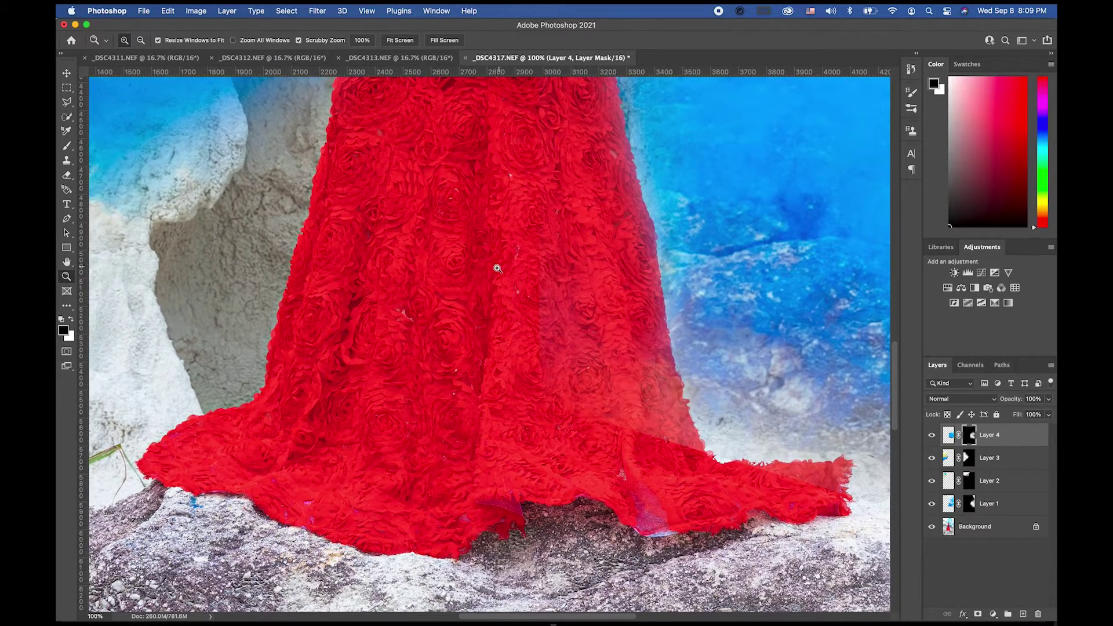
alt+click(510, 177)
alt+click(510, 177)
alt+click(510, 177)
drag(510, 177, 505, 279)
alt+click(505, 278)
drag(510, 224, 504, 323)
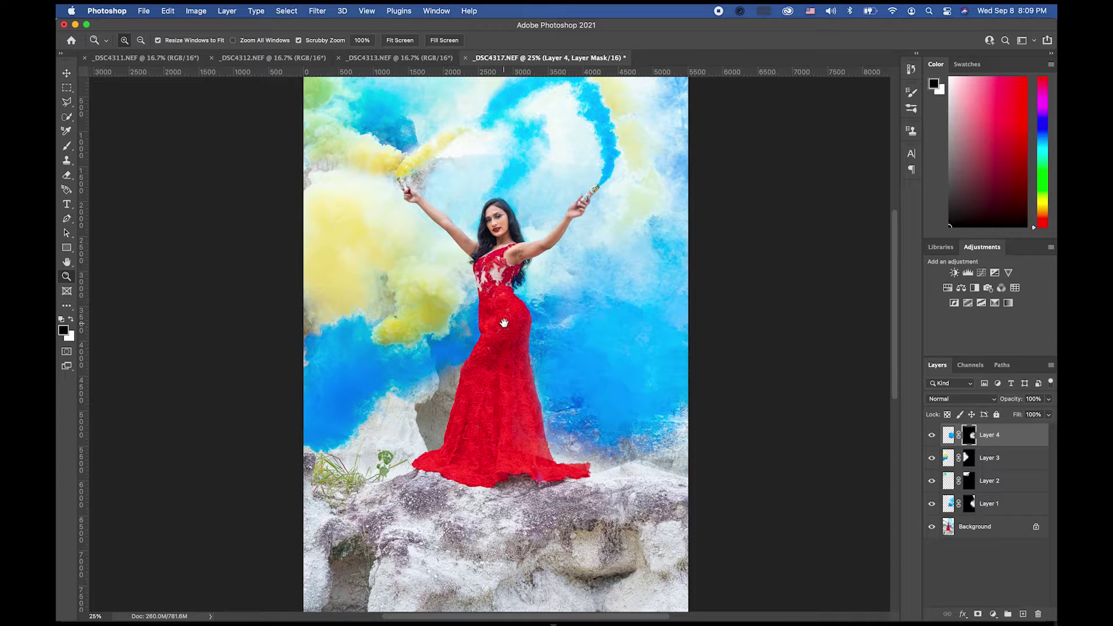
alt+click(504, 322)
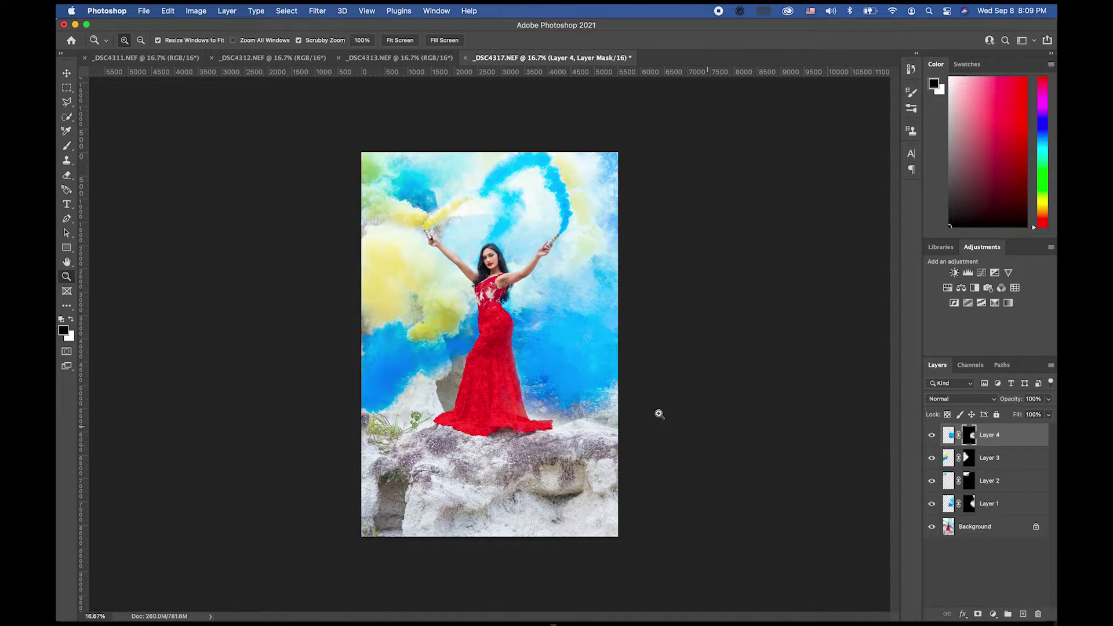
Step: Clear the smoke selection in _DSC4313 and review the _DSC4312 and _DSC4311 photos
click(414, 58)
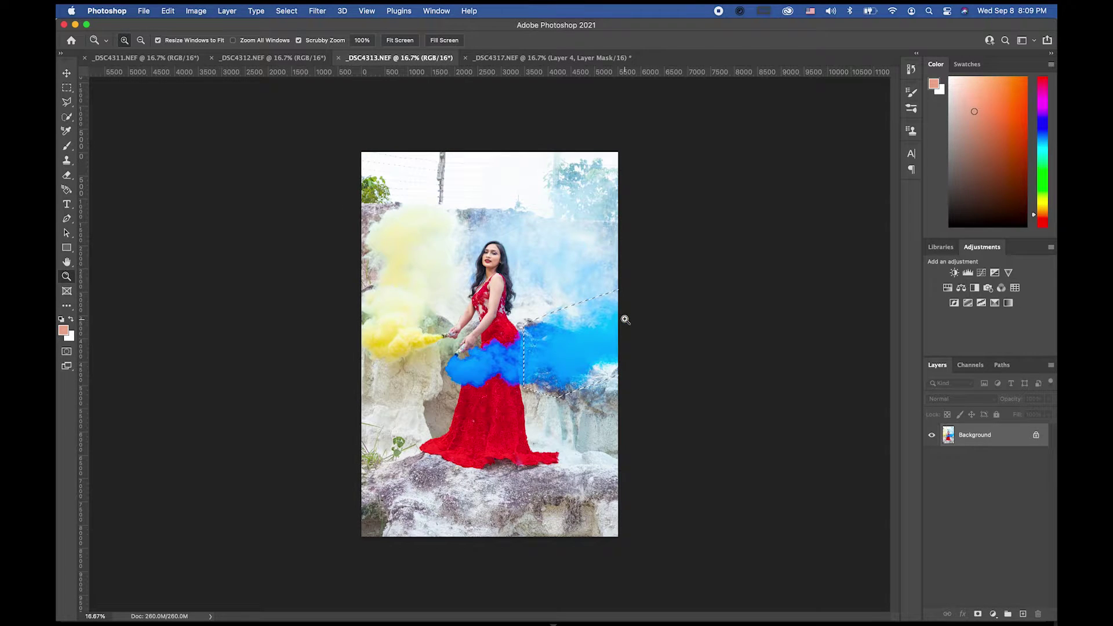
key(super+d)
click(273, 57)
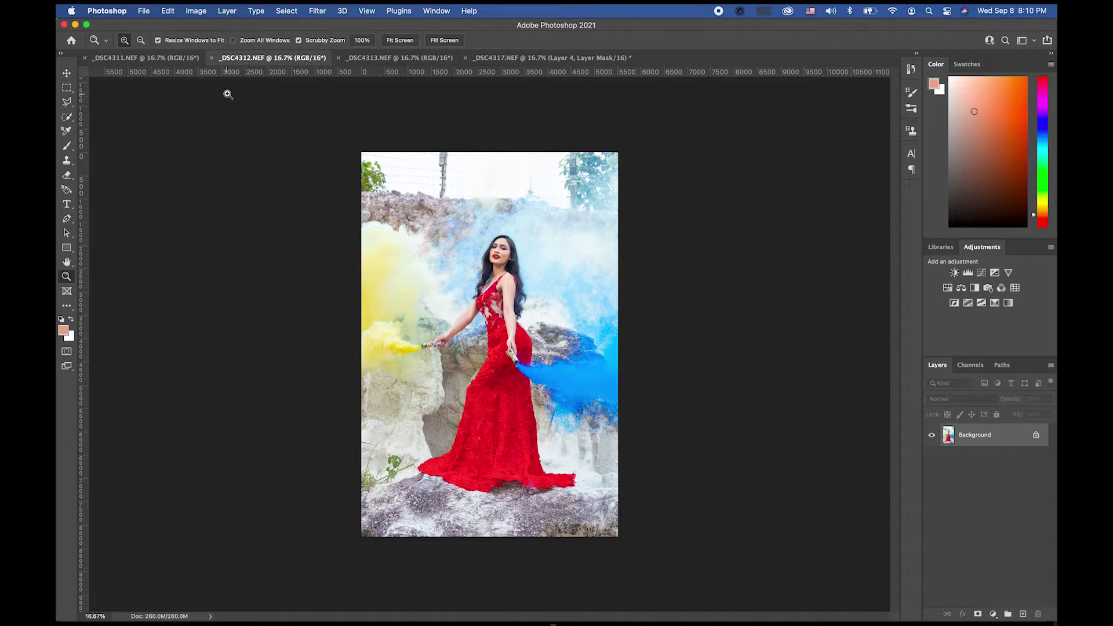
click(162, 59)
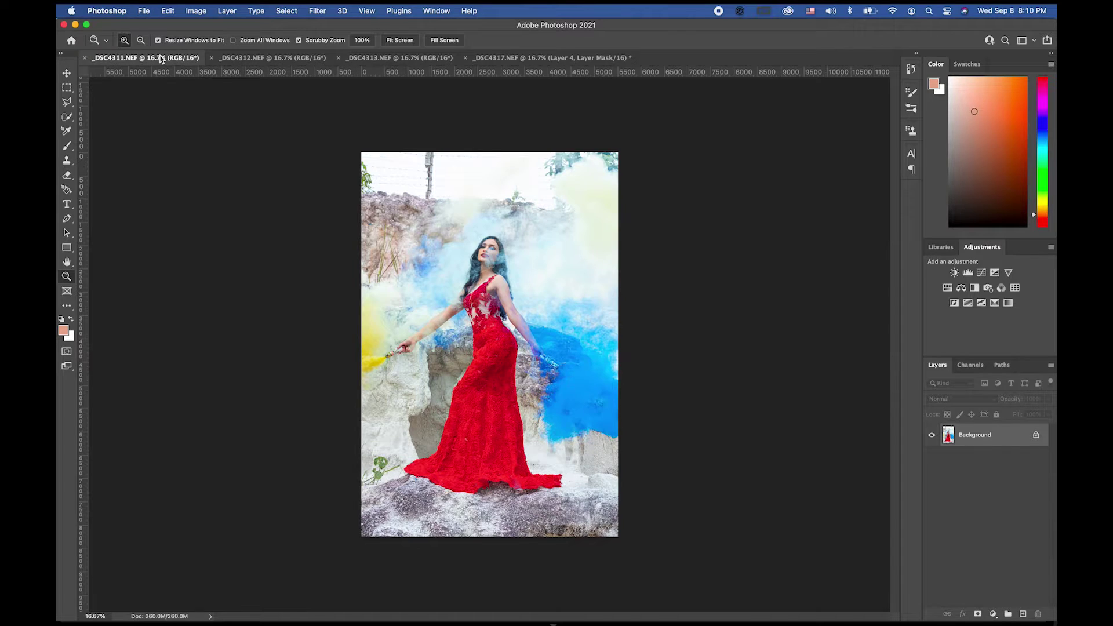
Step: Close the _DSC4311 and _DSC4312 photos without saving their changes
click(85, 58)
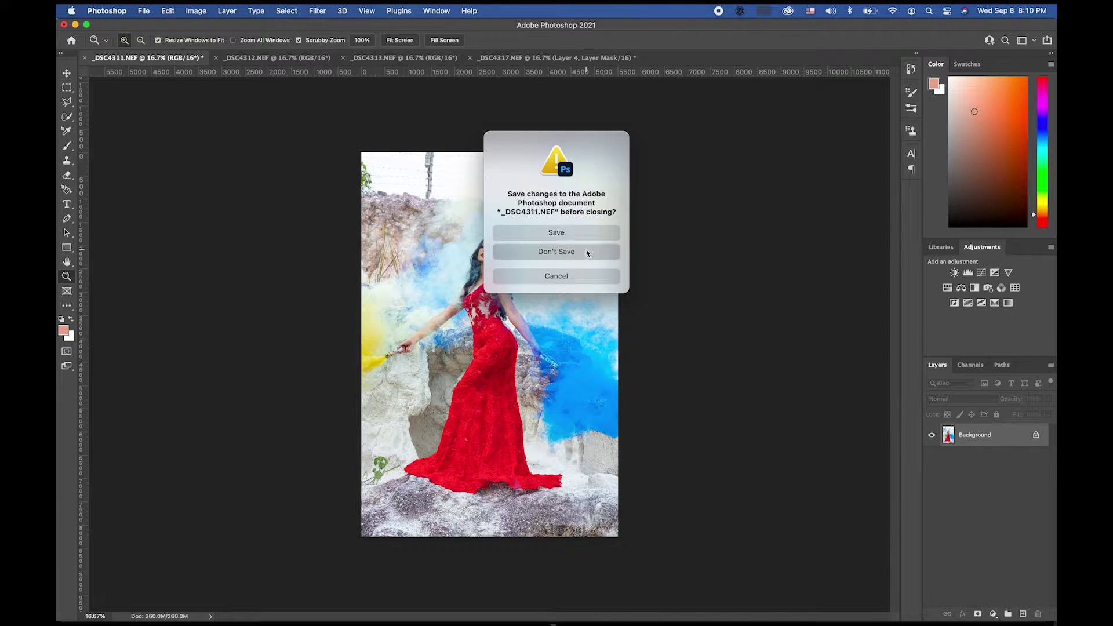
click(587, 250)
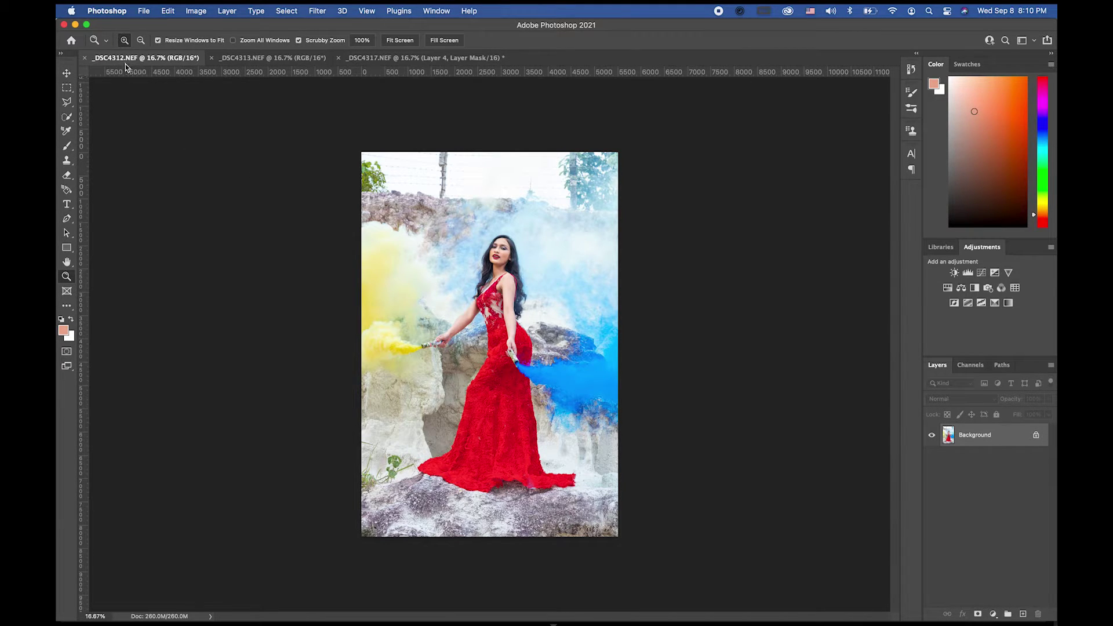
click(85, 58)
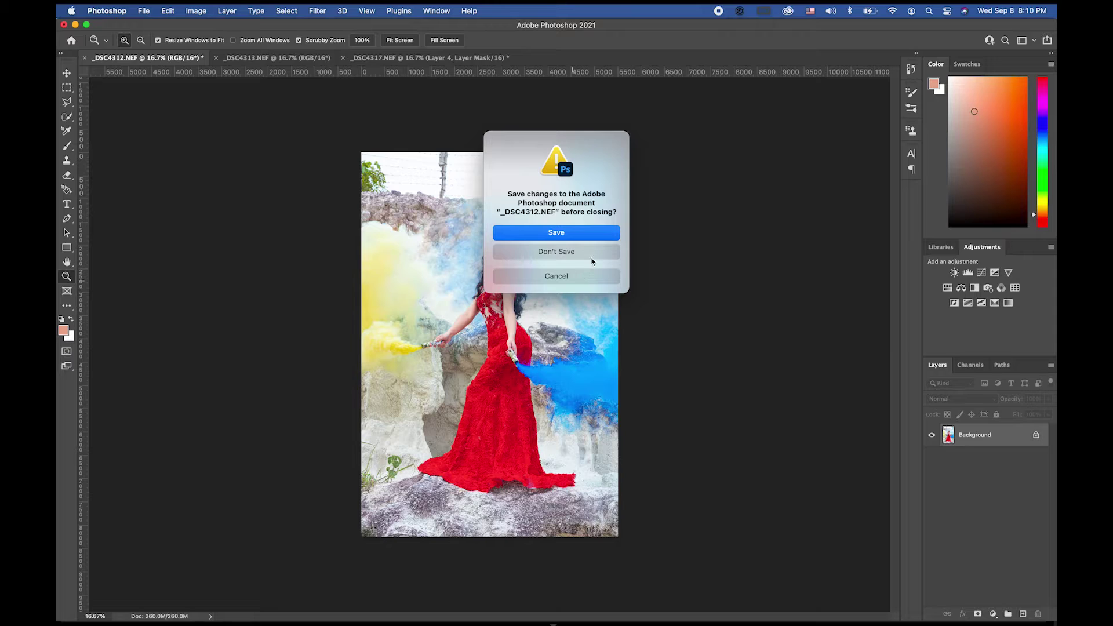
click(592, 256)
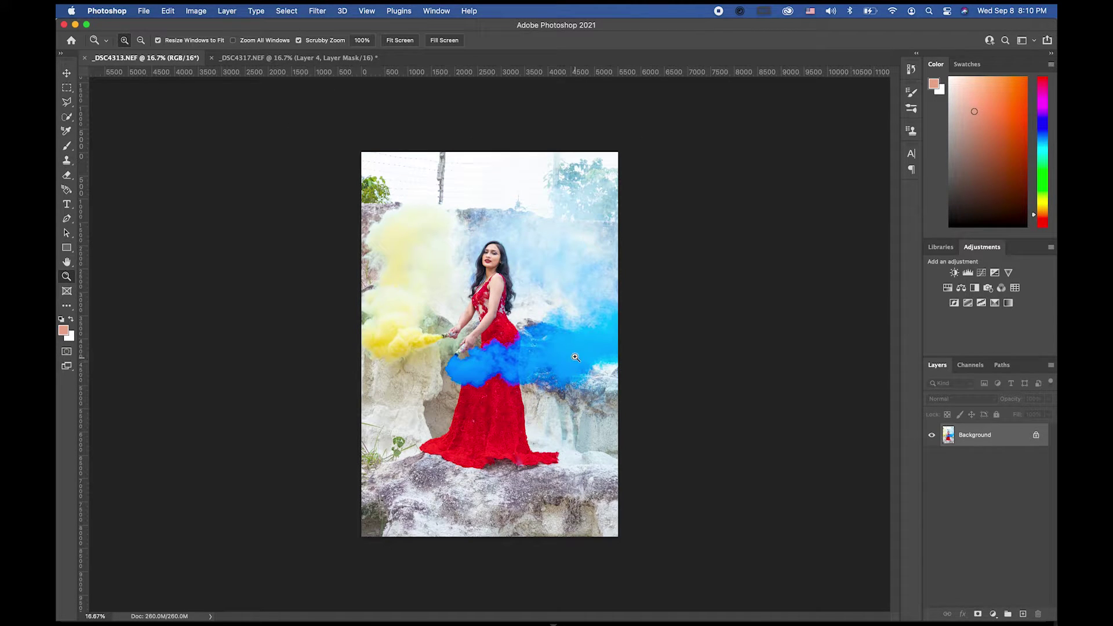
Step: Compare the composite with _DSC4313 once more and close _DSC4313 without saving its changes
click(290, 55)
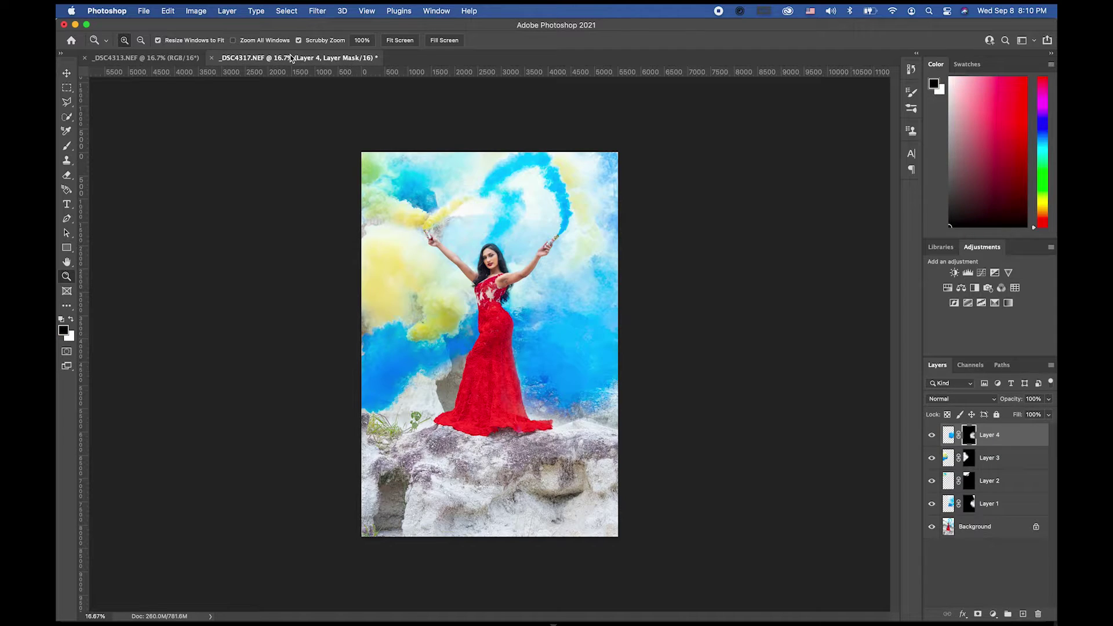
click(157, 61)
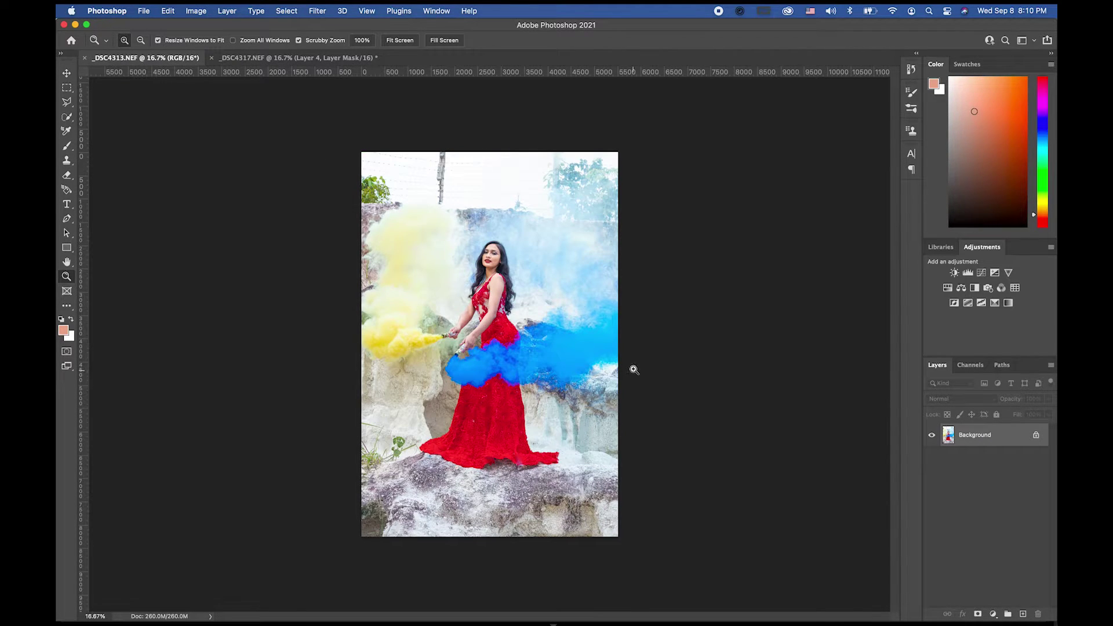
click(88, 61)
click(585, 258)
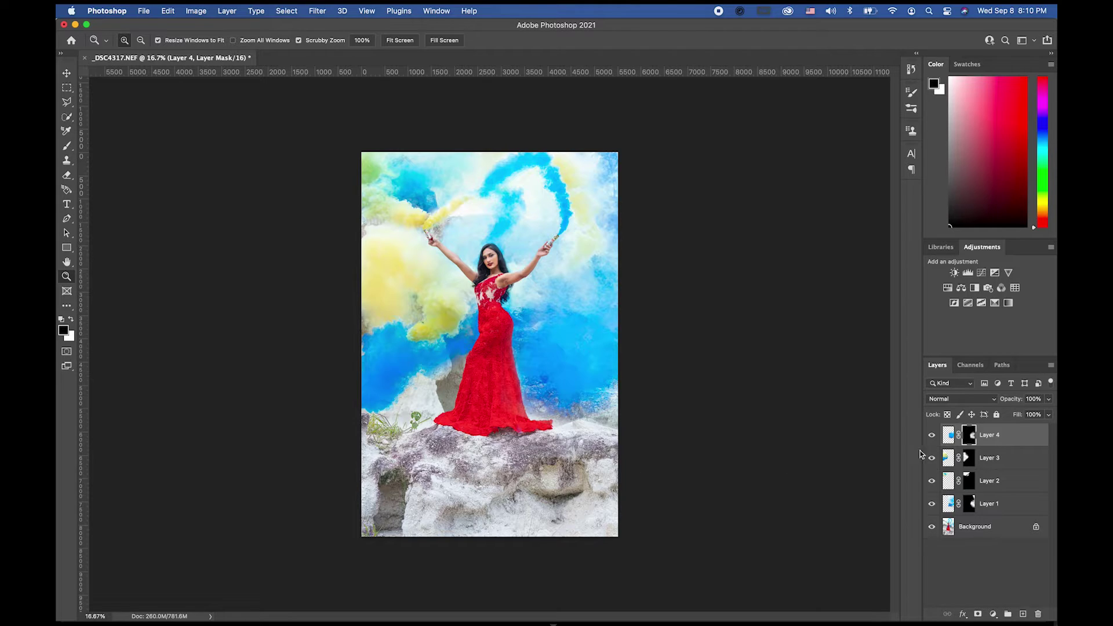
Step: Flatten all layers of the smoke composite into a single background and save the document
shift+click(989, 527)
right_click(989, 527)
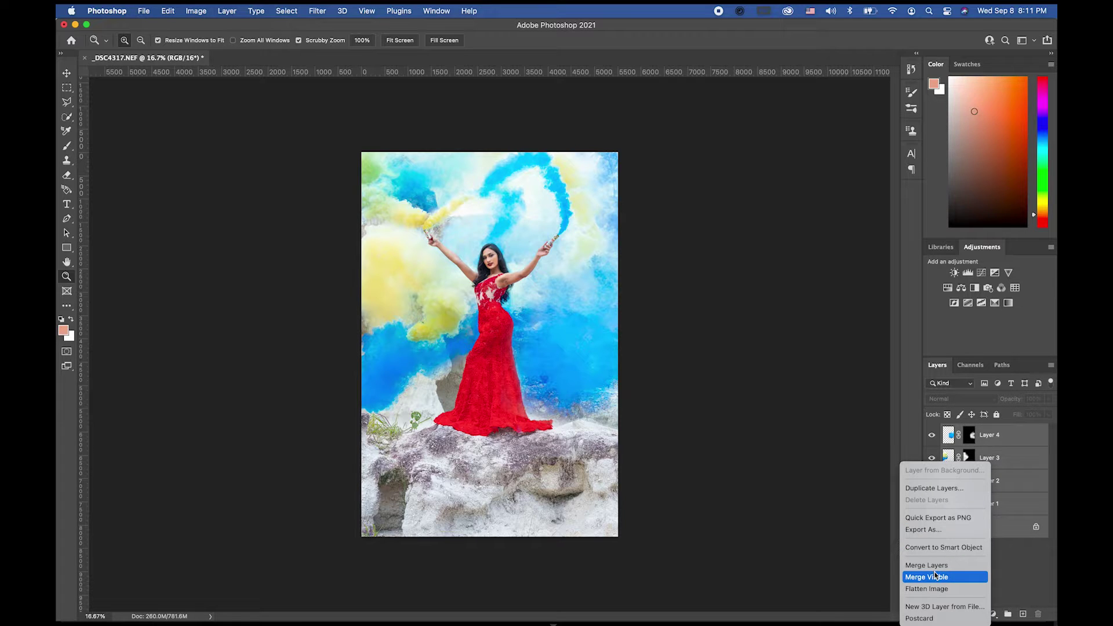
click(926, 588)
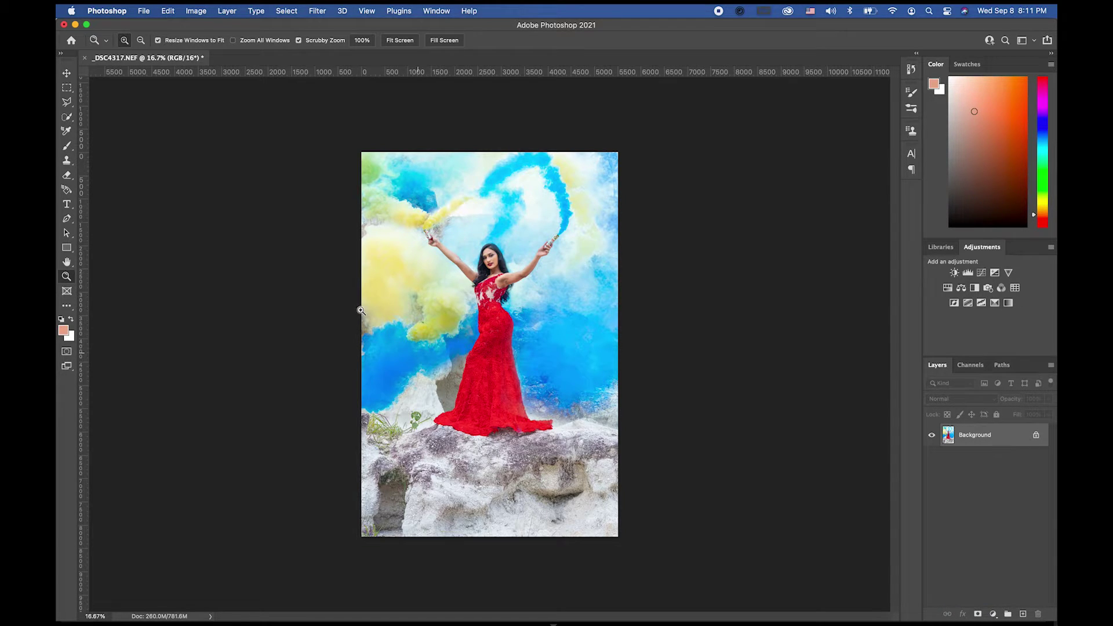
click(143, 12)
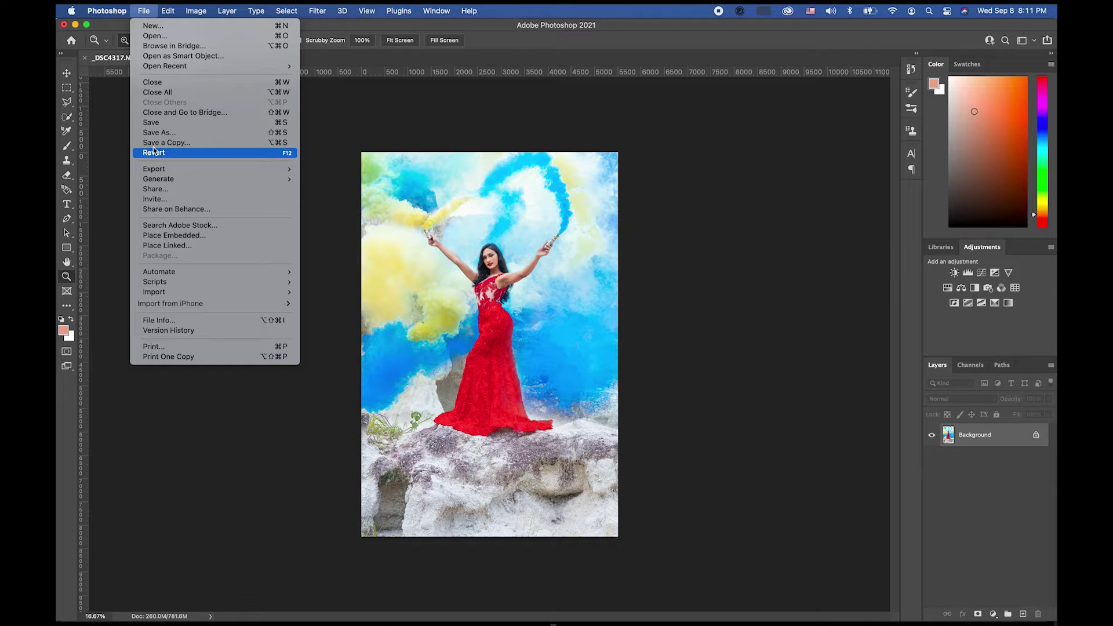
click(154, 122)
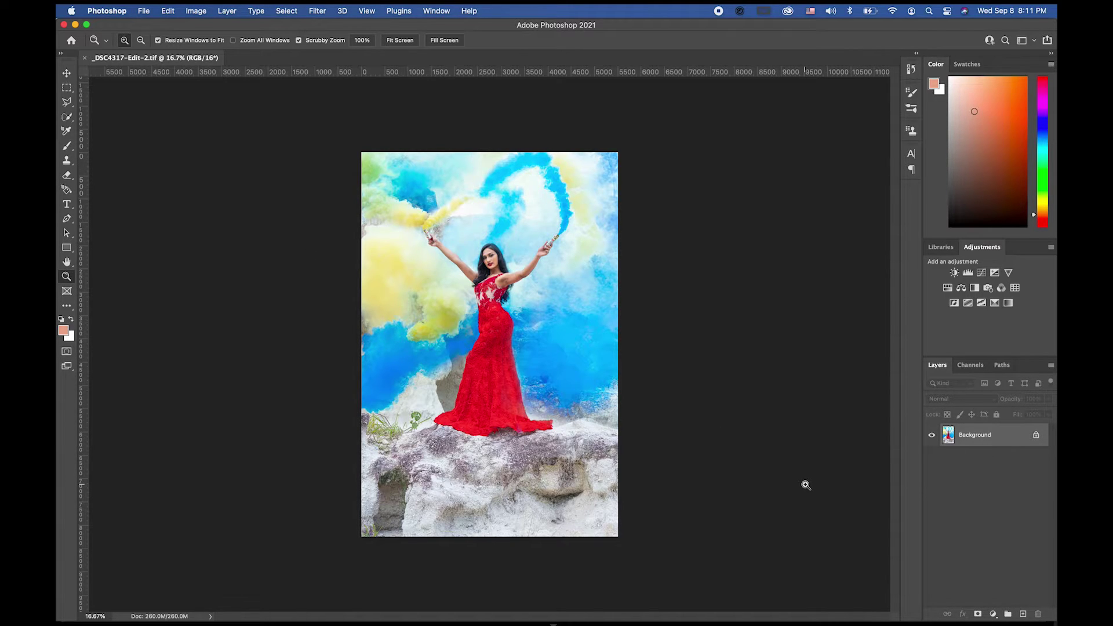
Step: Duplicate the background as a new layer and outline the yellow and blue smoke left of the model with the Polygonal Lasso
key(super+j)
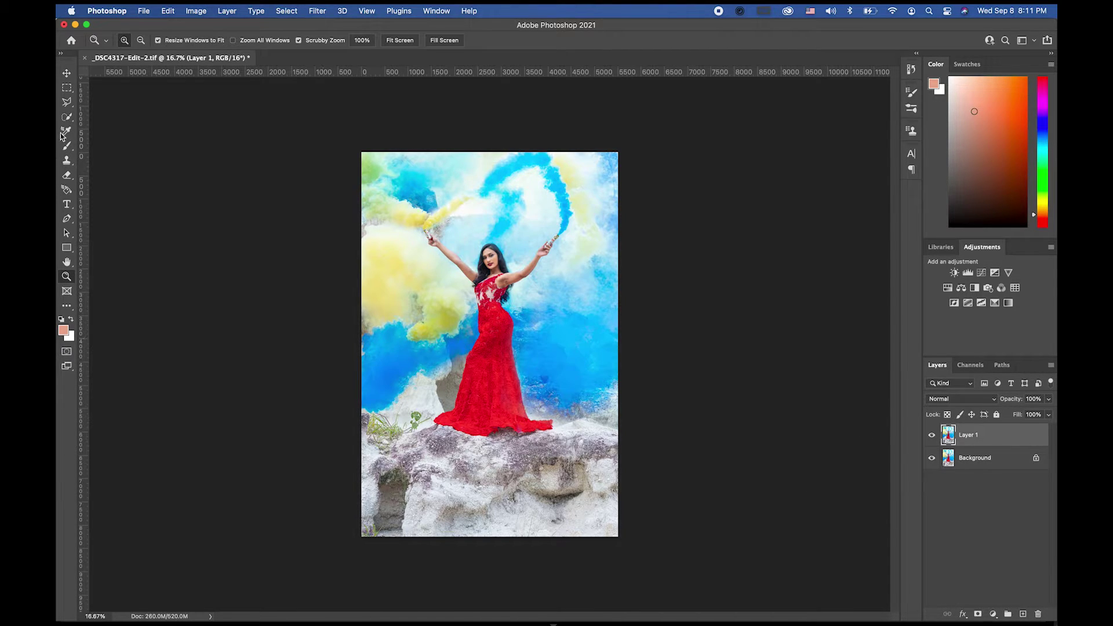
click(66, 102)
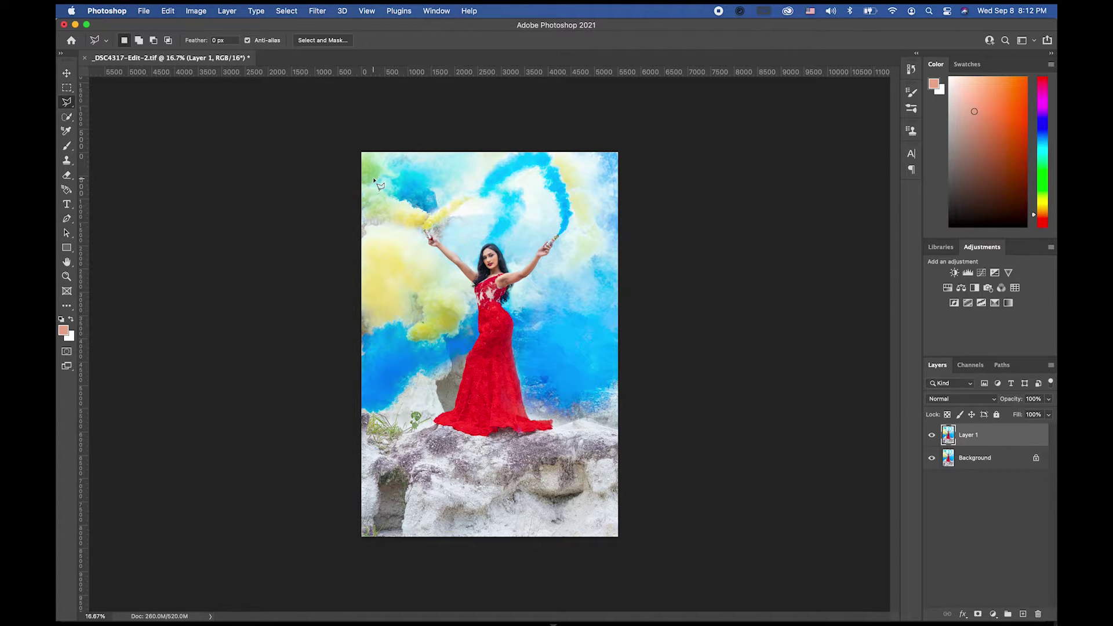
click(349, 254)
click(421, 245)
click(468, 298)
click(467, 356)
click(370, 417)
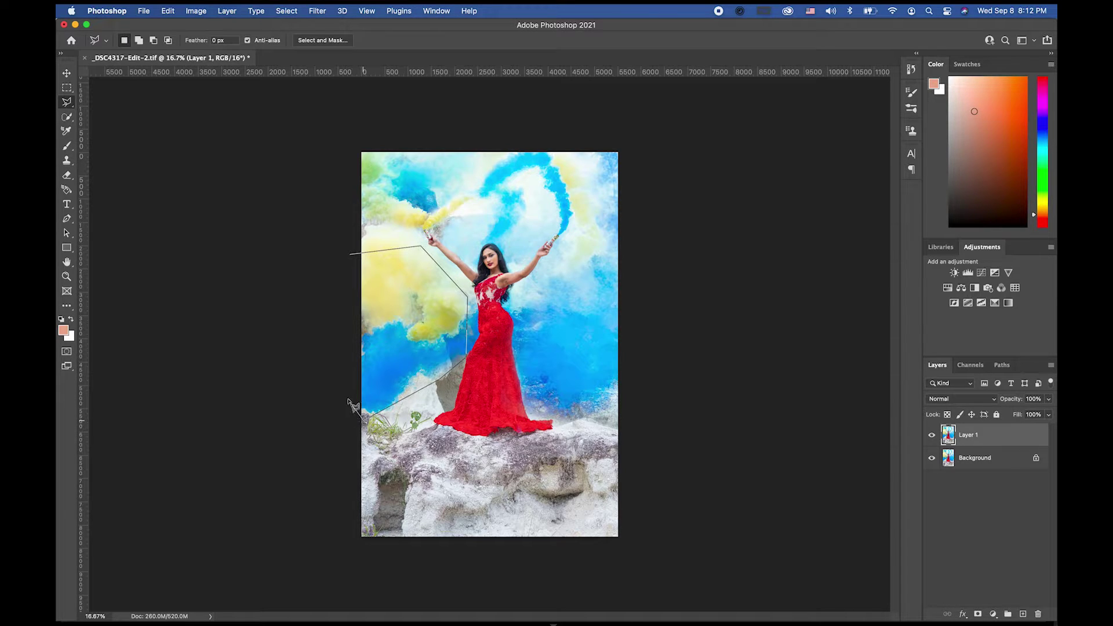
click(350, 255)
Step: Move the selected smoke down over the lower-left rocks, flip it vertically and align it with the photo's left edge
click(66, 73)
mouse_move(419, 324)
mouse_down()
mouse_move(427, 489)
mouse_move(430, 461)
mouse_move(423, 466)
mouse_up()
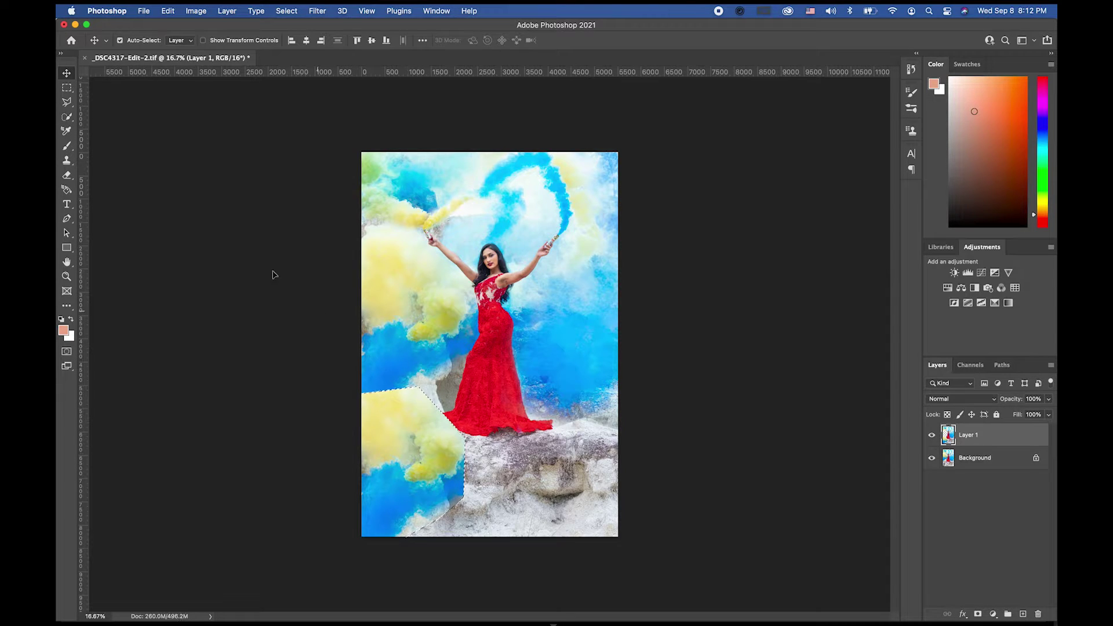
click(167, 10)
mouse_move(211, 257)
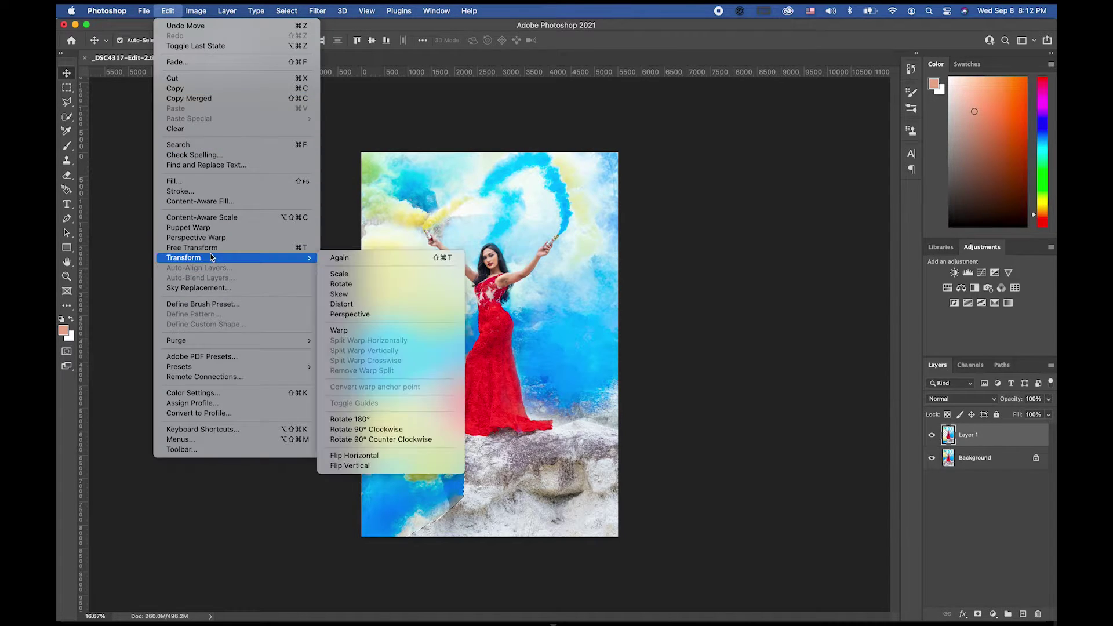
click(387, 465)
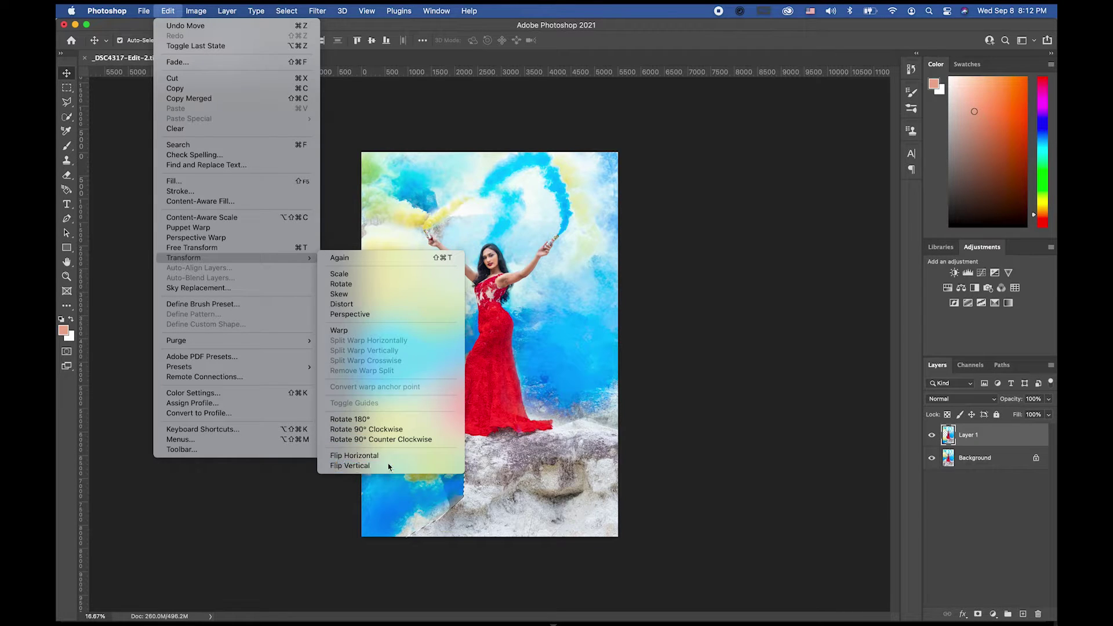
drag(402, 466, 452, 444)
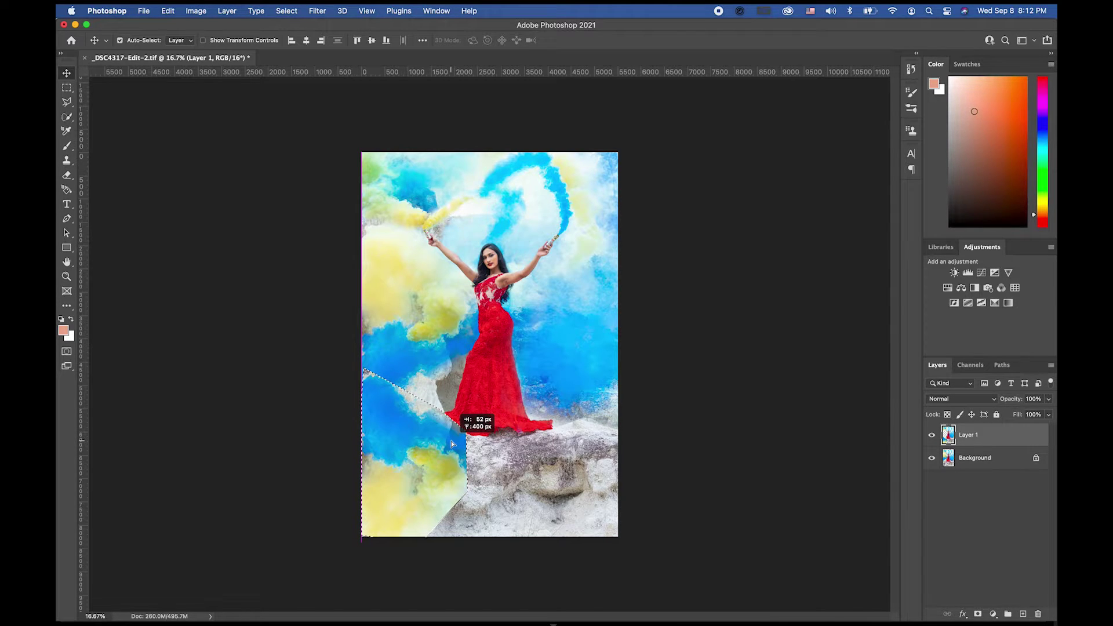
drag(451, 445, 453, 444)
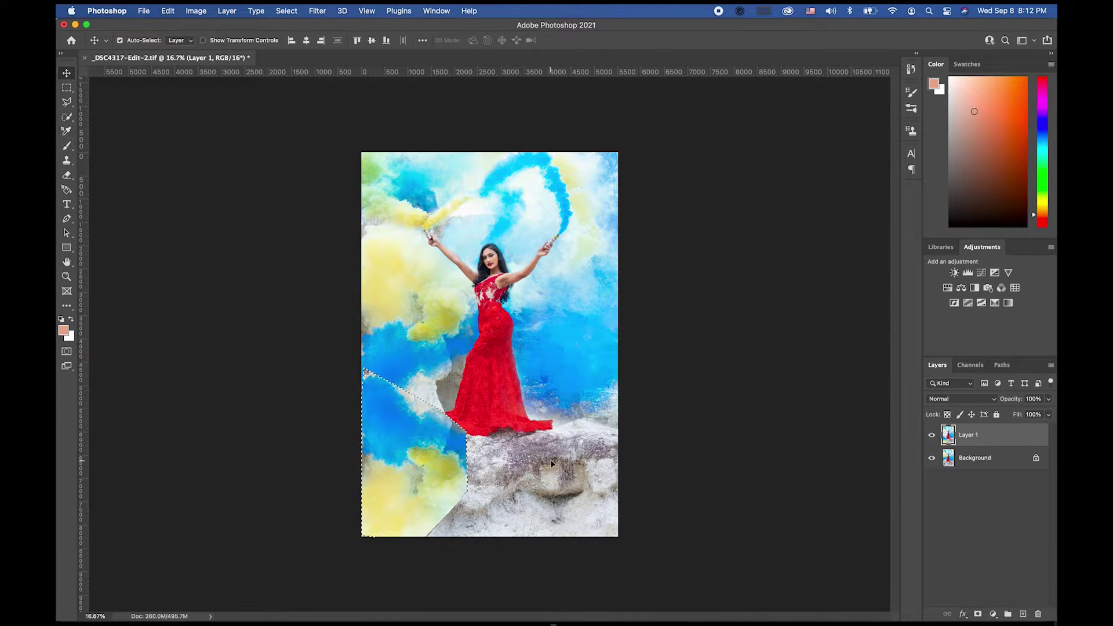
Step: Free-transform the flipped smoke patch, scaling it to about 139% and rotating it to about -14.4° over the rocks and dress
key(ctrl+t)
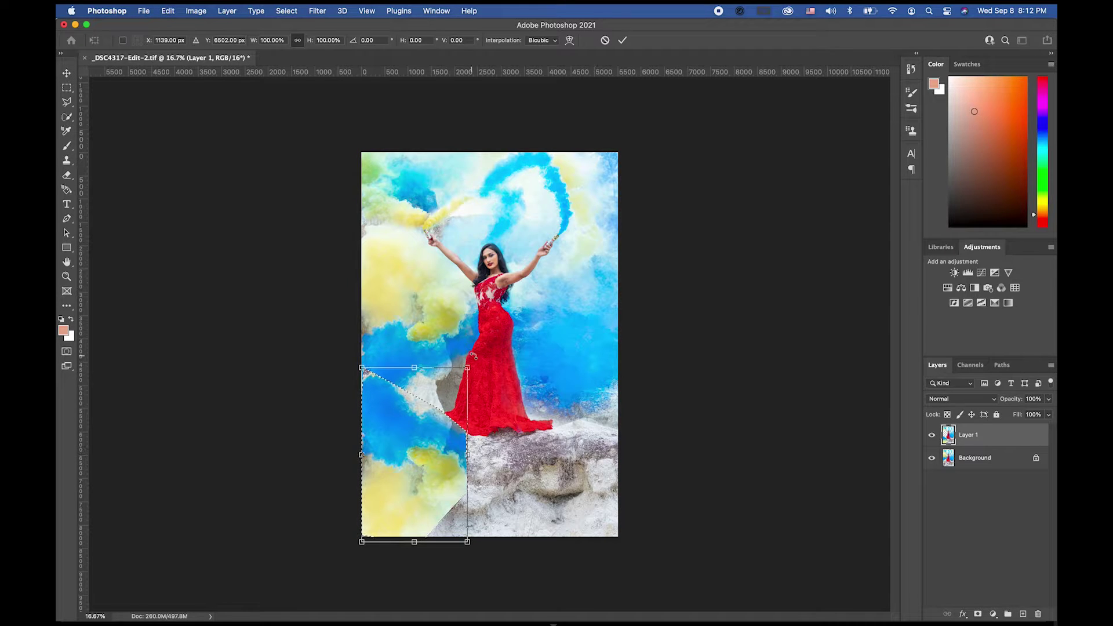
drag(469, 367, 538, 317)
drag(544, 425, 576, 390)
mouse_move(441, 405)
mouse_down()
mouse_move(448, 488)
mouse_move(438, 402)
mouse_move(440, 414)
mouse_up()
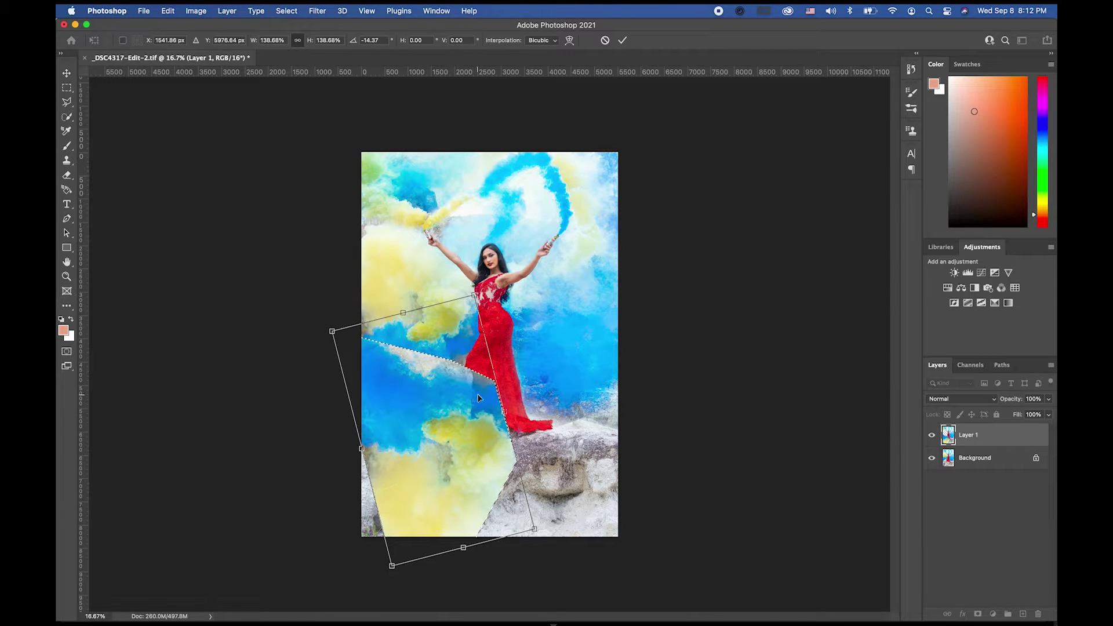
Step: Warp the smoke patch, bulging it upward over the dress and outward past the photo's left edge
click(167, 12)
mouse_move(210, 259)
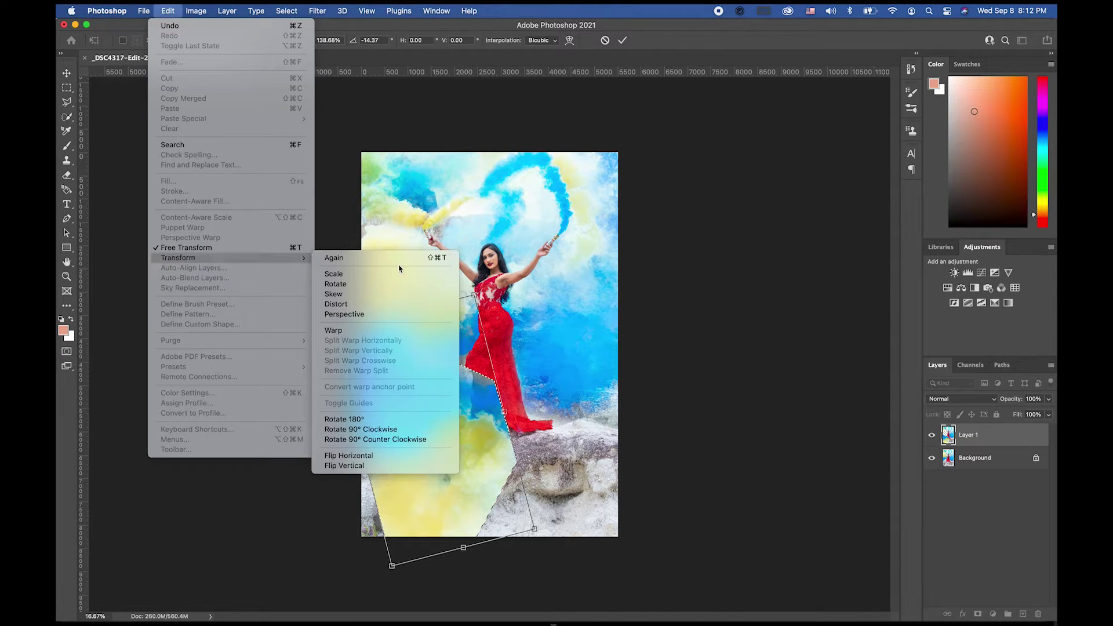
click(336, 330)
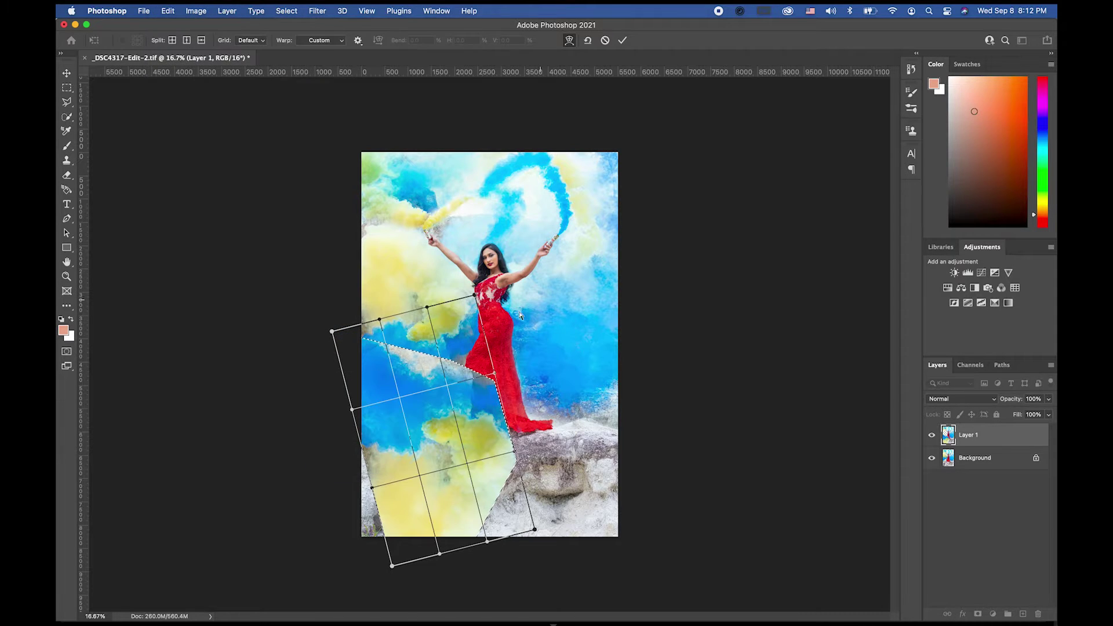
drag(471, 364, 443, 352)
drag(427, 306, 414, 263)
drag(430, 329, 418, 311)
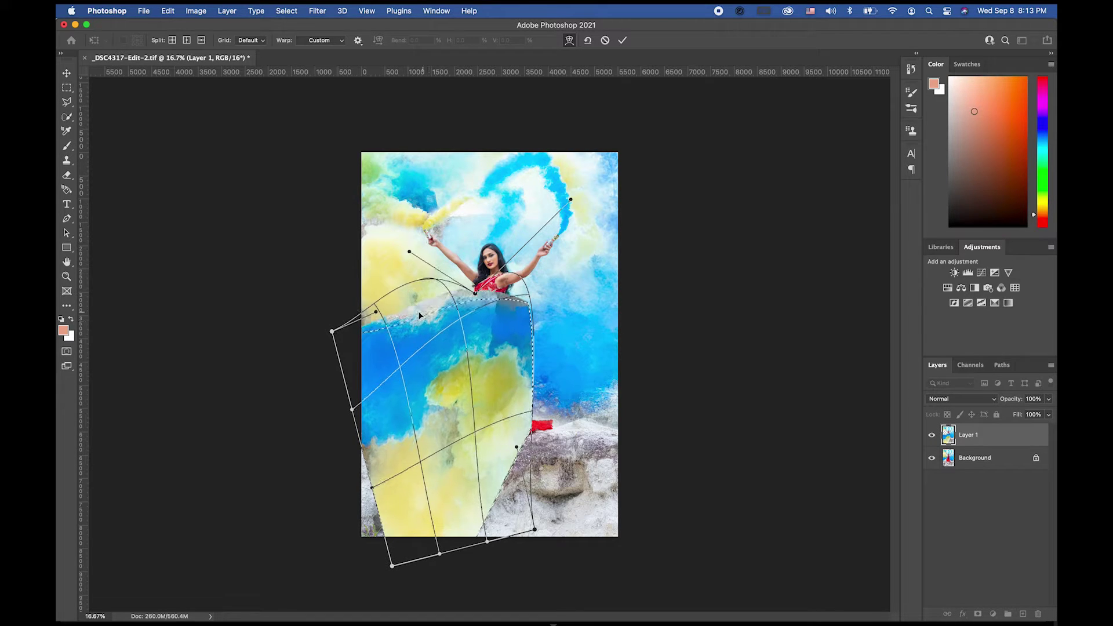
drag(384, 478, 330, 499)
drag(474, 444, 526, 494)
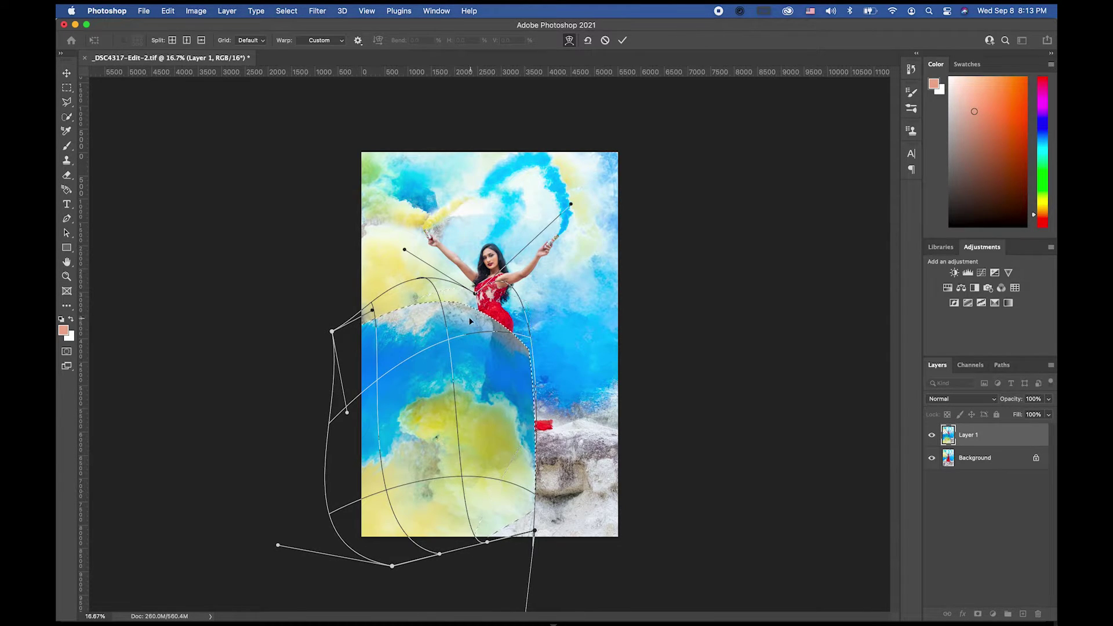
drag(447, 327, 441, 308)
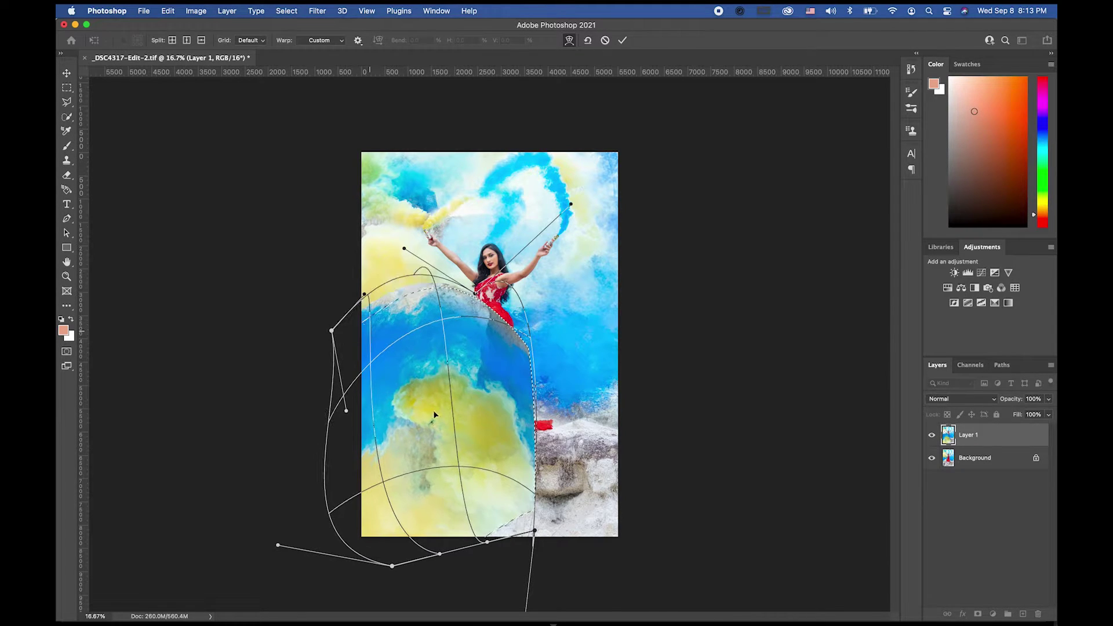
Step: Stretch the warped smoke past the photo's right edge until it covers the whole lower half, and apply the transform
drag(542, 540, 569, 545)
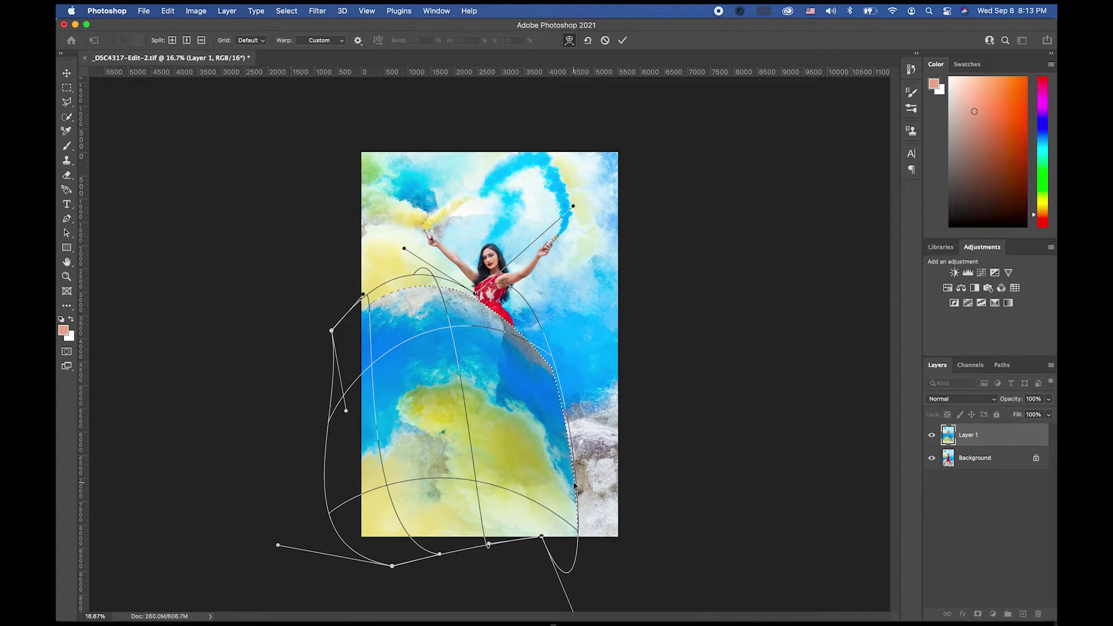
drag(654, 493, 658, 486)
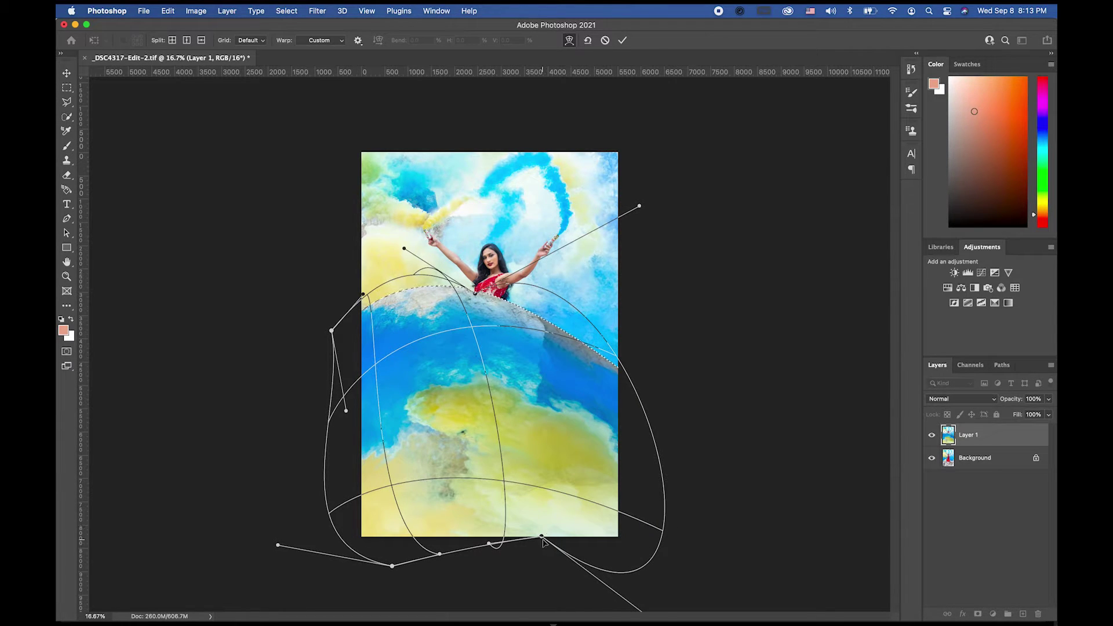
drag(542, 538, 507, 513)
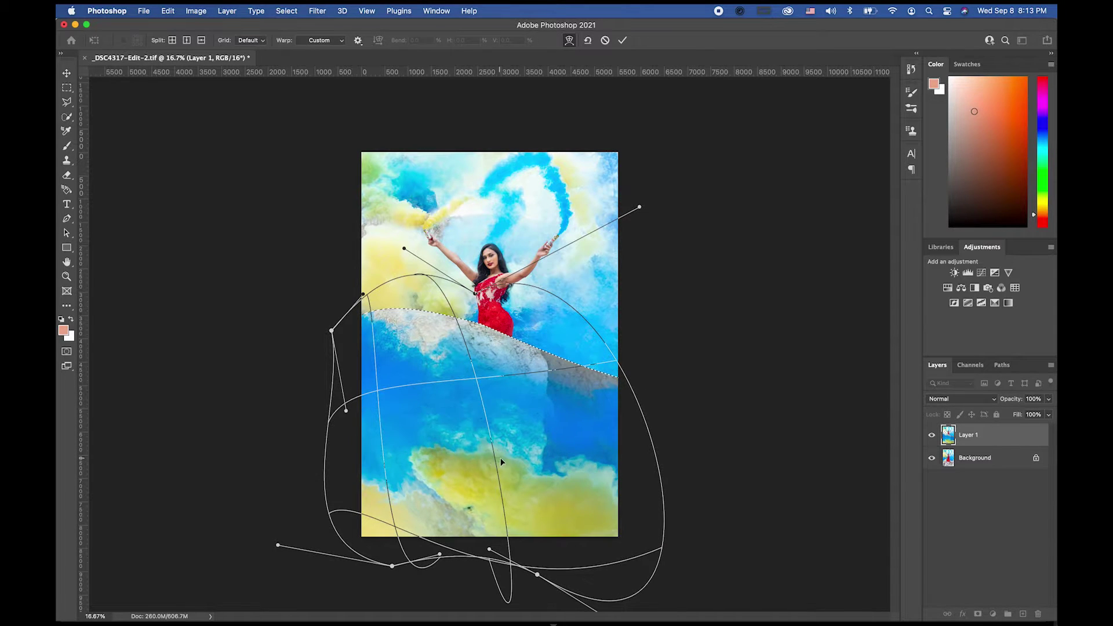
drag(526, 451, 524, 433)
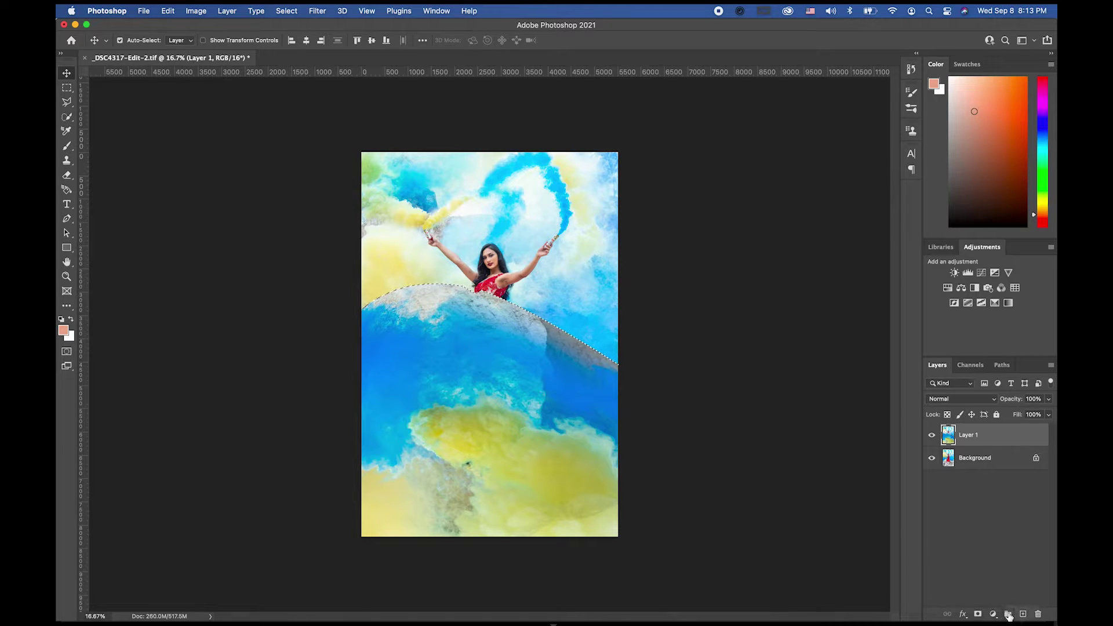
Step: Add a layer mask to Layer 1 from the smoke selection and invert it, with the brush enlarged to 1100 px
click(978, 614)
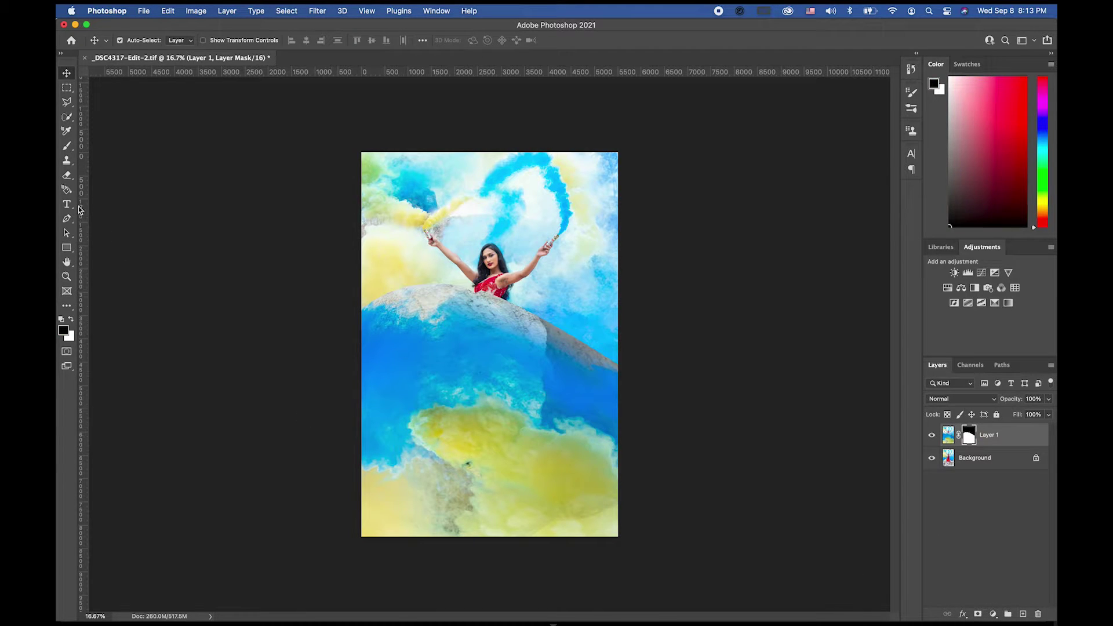
click(67, 145)
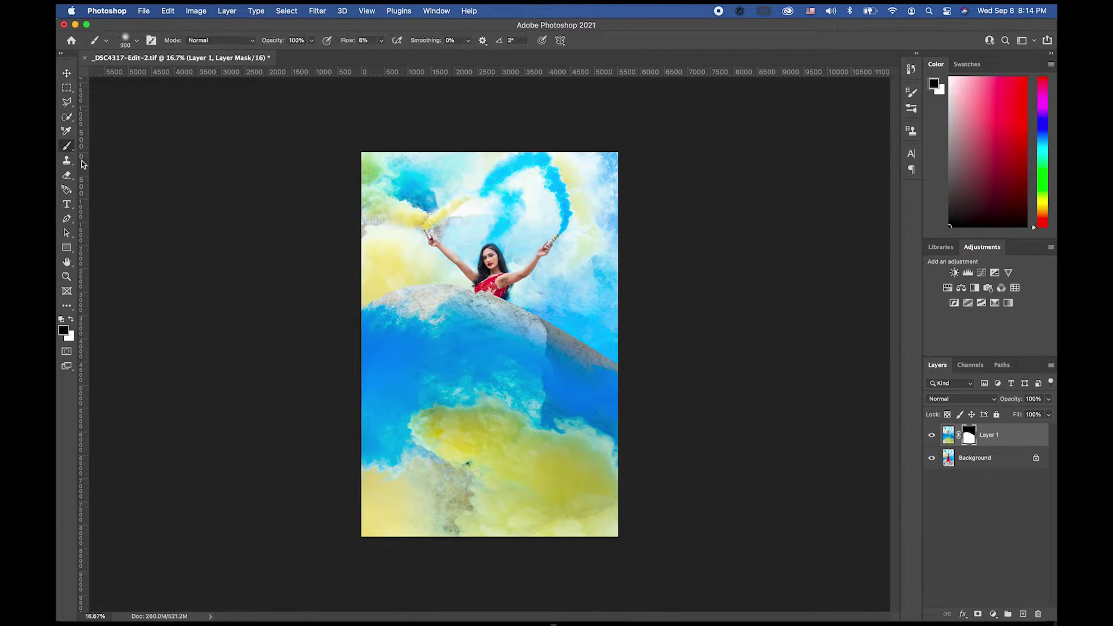
key(bracketright)
key(bracketright)
key(bracketright)
key(bracketright)
key(bracketright)
key(bracketright)
key(bracketright)
key(bracketright)
key(super+i)
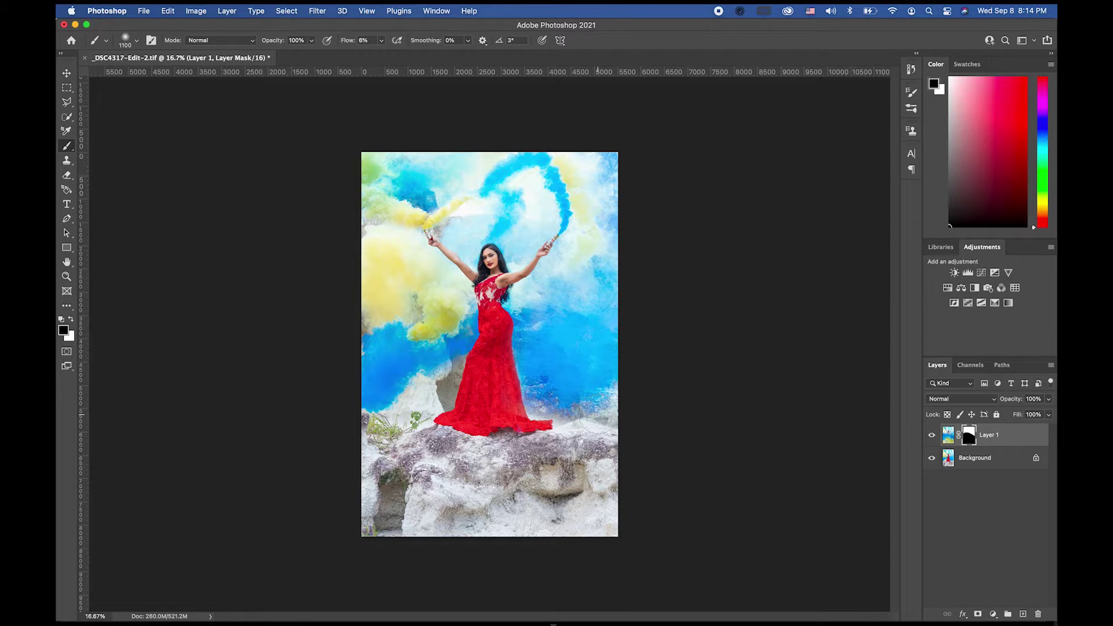
Step: Paint white on the Layer 1 mask to reveal smoke over the rocks right of and beneath the dress hem
key(x)
mouse_move(597, 415)
mouse_down()
mouse_move(620, 417)
mouse_move(576, 426)
mouse_up()
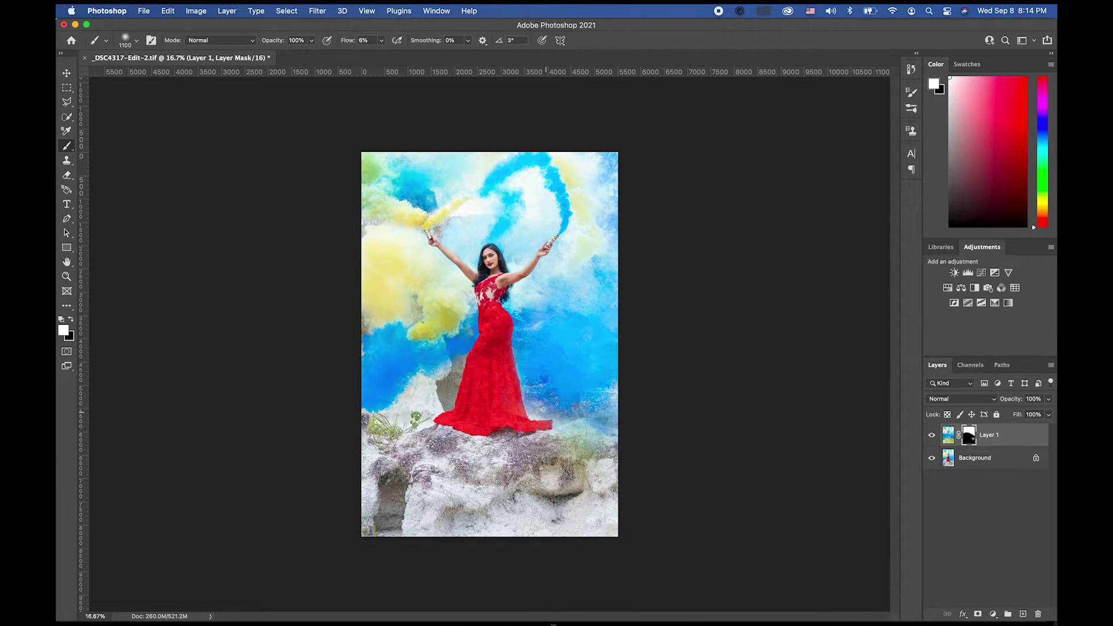
mouse_move(546, 412)
mouse_down()
mouse_move(580, 415)
mouse_move(574, 472)
mouse_move(541, 485)
mouse_move(528, 461)
mouse_move(529, 493)
mouse_up()
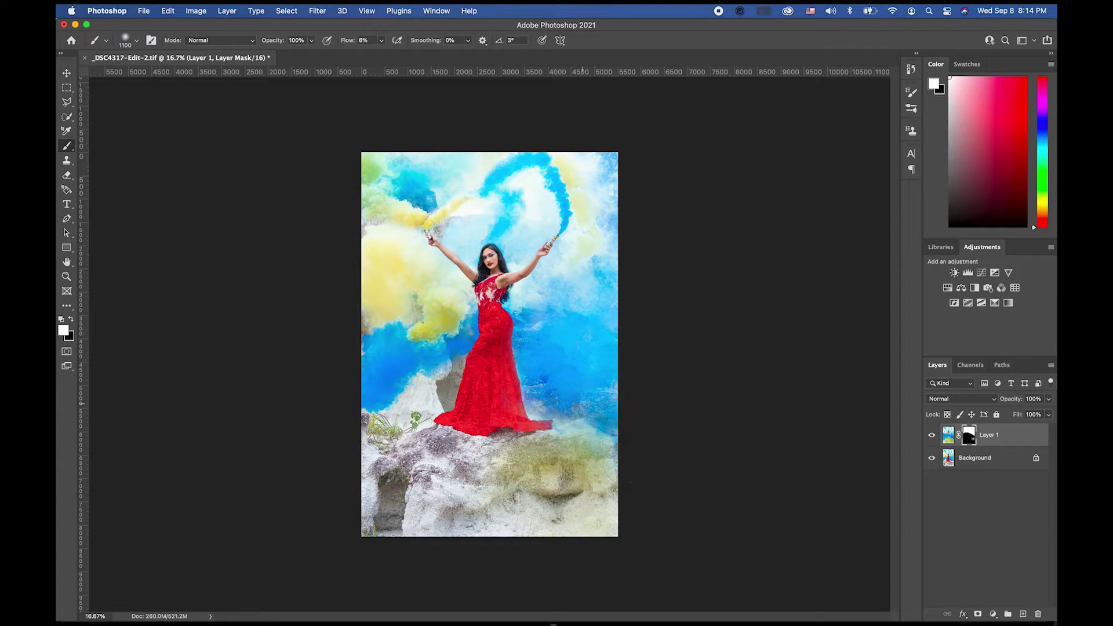
mouse_move(555, 395)
mouse_down()
mouse_move(524, 435)
mouse_move(517, 428)
mouse_move(558, 429)
mouse_up()
mouse_move(514, 457)
mouse_down()
mouse_move(565, 499)
mouse_move(571, 542)
mouse_move(624, 503)
mouse_move(464, 496)
mouse_move(459, 465)
mouse_move(458, 492)
mouse_up()
drag(458, 432, 501, 383)
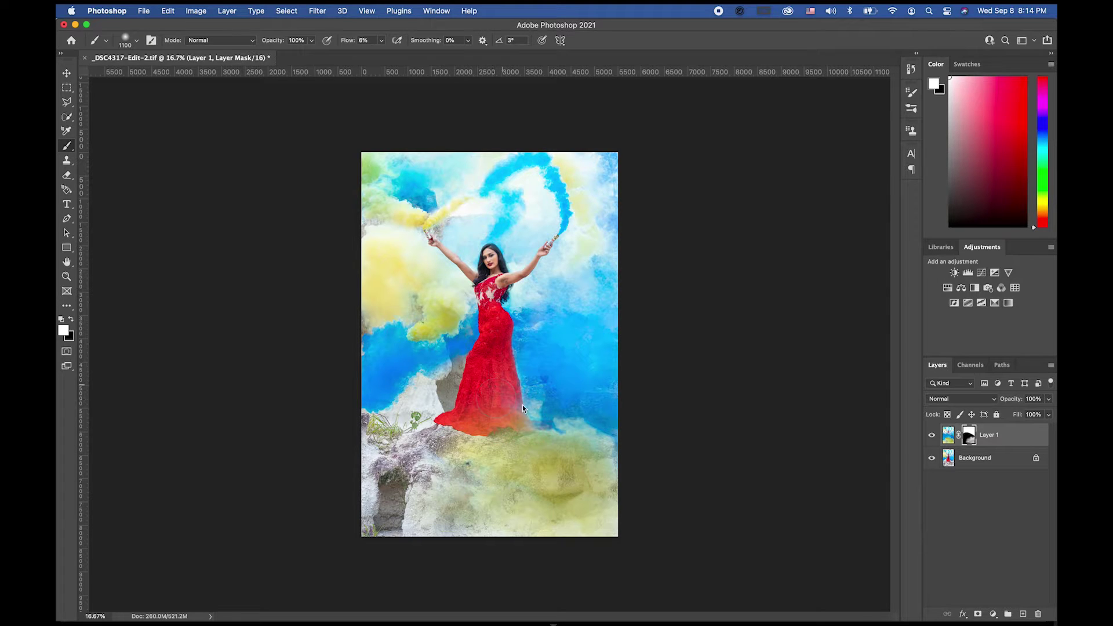
Step: Reveal the smoke over the rocks and plants left of the dress on the mask, using a 1000 px white brush
mouse_move(429, 410)
mouse_down()
mouse_move(464, 389)
mouse_move(435, 394)
mouse_move(458, 354)
mouse_move(423, 395)
mouse_move(432, 399)
mouse_move(371, 441)
mouse_move(362, 410)
mouse_move(386, 416)
mouse_move(371, 458)
mouse_move(380, 478)
mouse_move(386, 443)
mouse_move(348, 452)
mouse_move(429, 443)
mouse_move(426, 410)
mouse_up()
key(bracketleft)
mouse_move(397, 471)
mouse_down()
mouse_move(390, 490)
mouse_move(405, 482)
mouse_move(385, 519)
mouse_move(401, 494)
mouse_move(462, 484)
mouse_up()
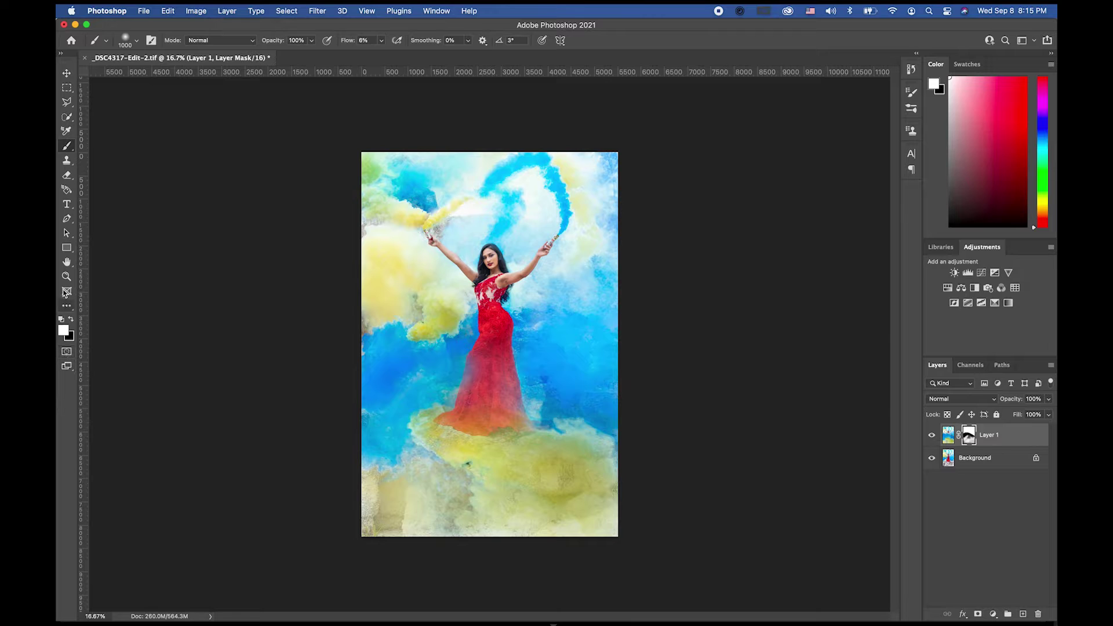
Step: Paint black on the Layer 1 mask with a 400 px brush to clear smoke from the left and centre of the dress skirt
click(67, 276)
click(480, 458)
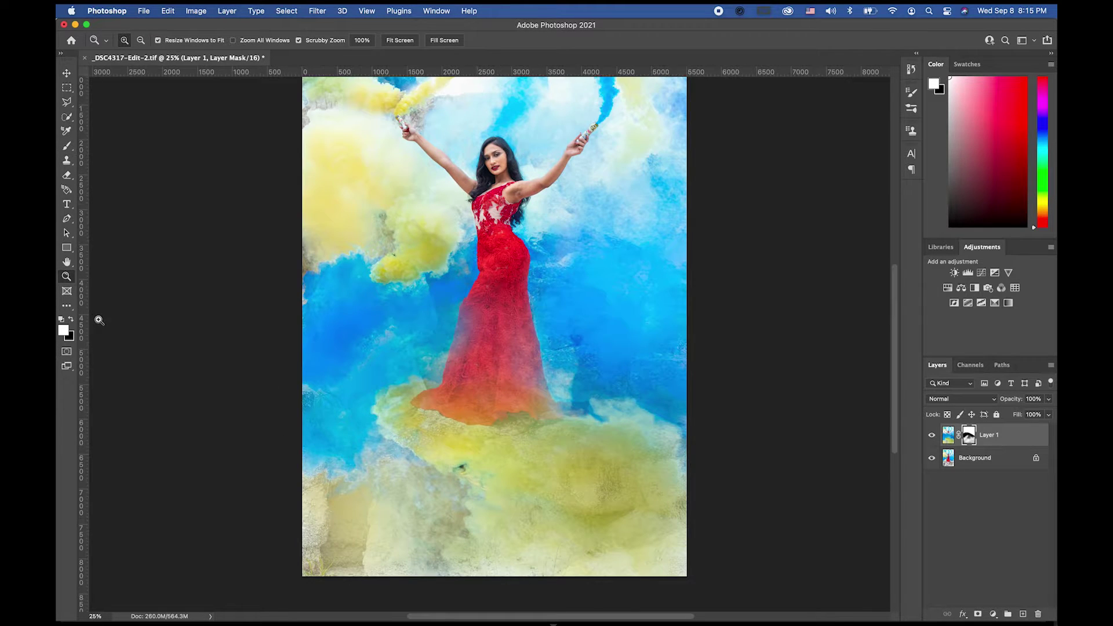
key(super+equal)
click(478, 353)
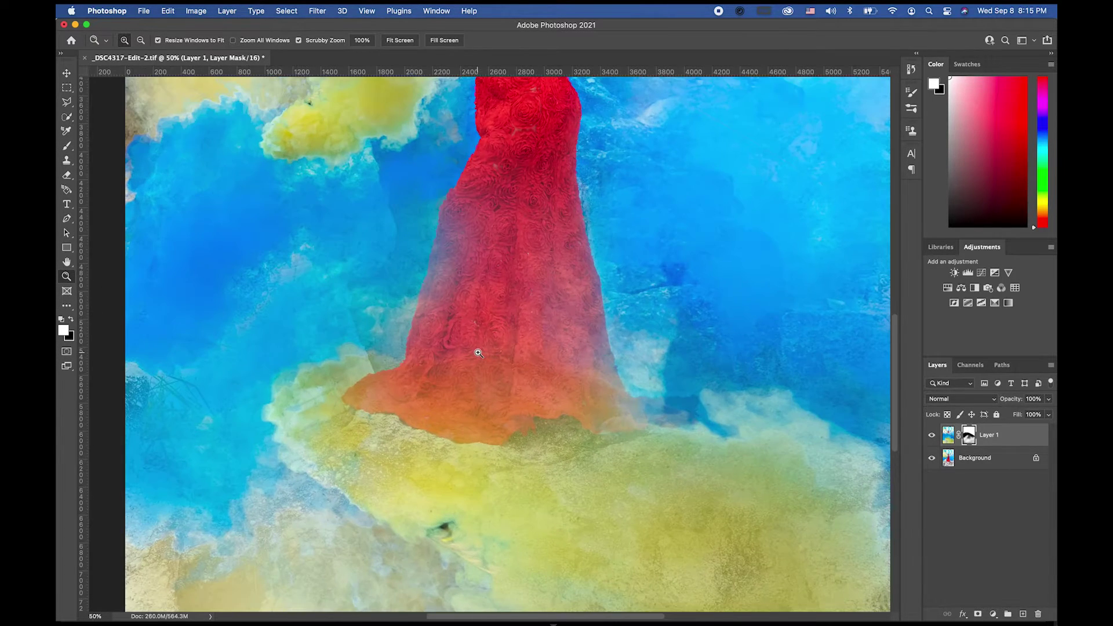
click(67, 147)
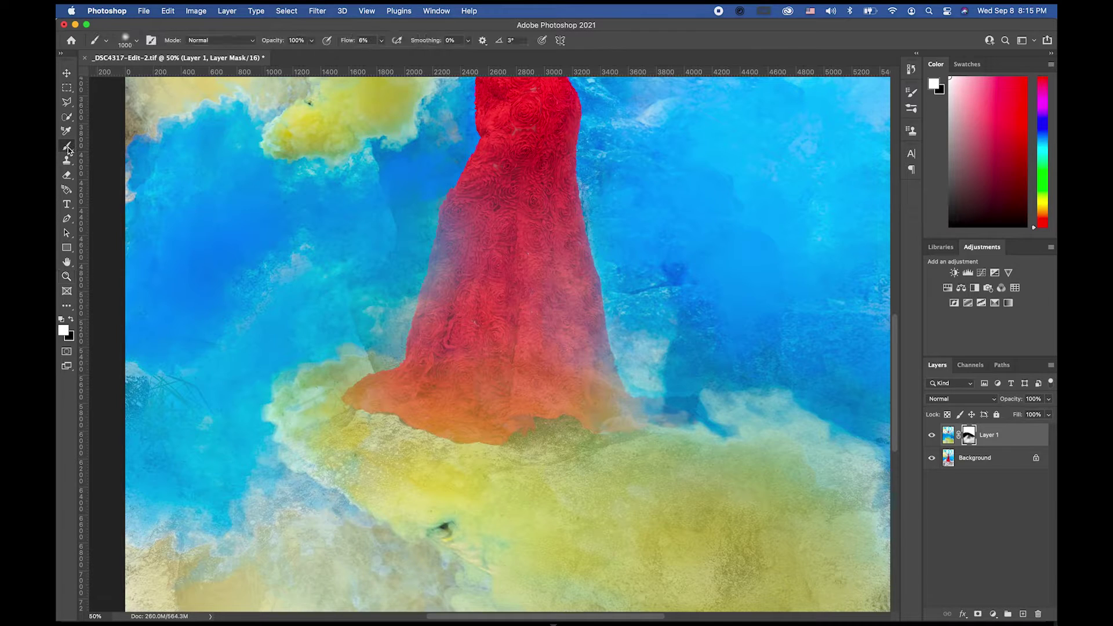
key(x)
key(bracketleft)
key(bracketleft)
key(bracketleft)
key(bracketleft)
key(bracketleft)
key(bracketleft)
mouse_move(464, 263)
mouse_down()
mouse_move(460, 210)
mouse_move(437, 330)
mouse_move(447, 309)
mouse_up()
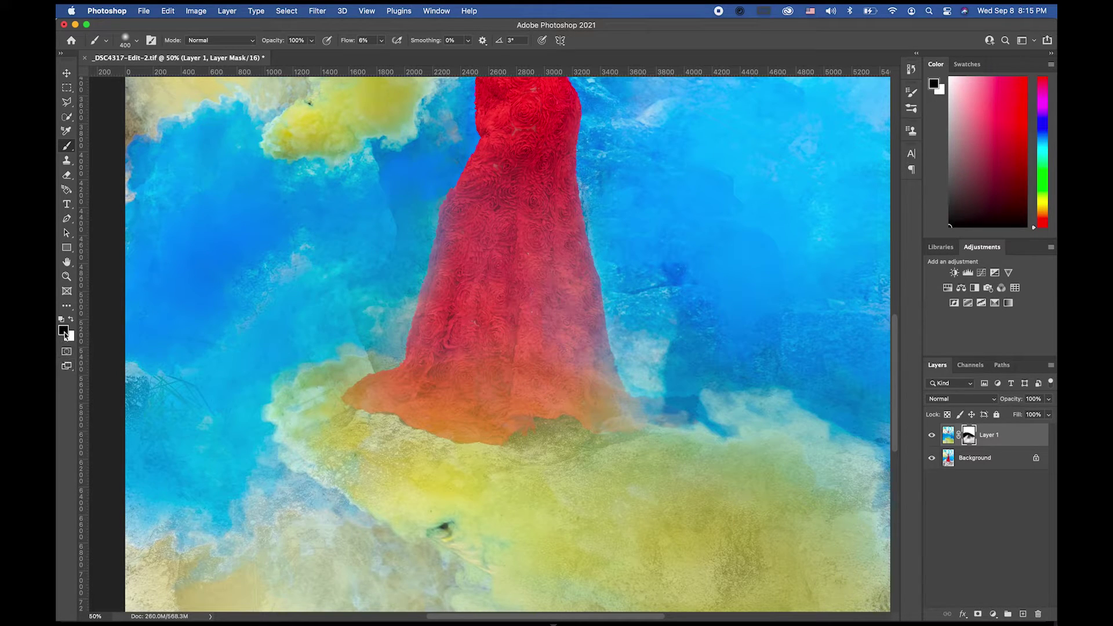
mouse_move(487, 204)
mouse_down()
mouse_move(460, 224)
mouse_move(478, 199)
mouse_up()
mouse_move(505, 359)
mouse_down()
mouse_move(514, 214)
mouse_move(526, 213)
mouse_move(541, 142)
mouse_move(519, 206)
mouse_move(541, 259)
mouse_move(582, 248)
mouse_move(573, 339)
mouse_move(545, 364)
mouse_move(547, 338)
mouse_move(539, 361)
mouse_move(499, 380)
mouse_move(536, 384)
mouse_move(469, 398)
mouse_move(447, 367)
mouse_move(510, 262)
mouse_up()
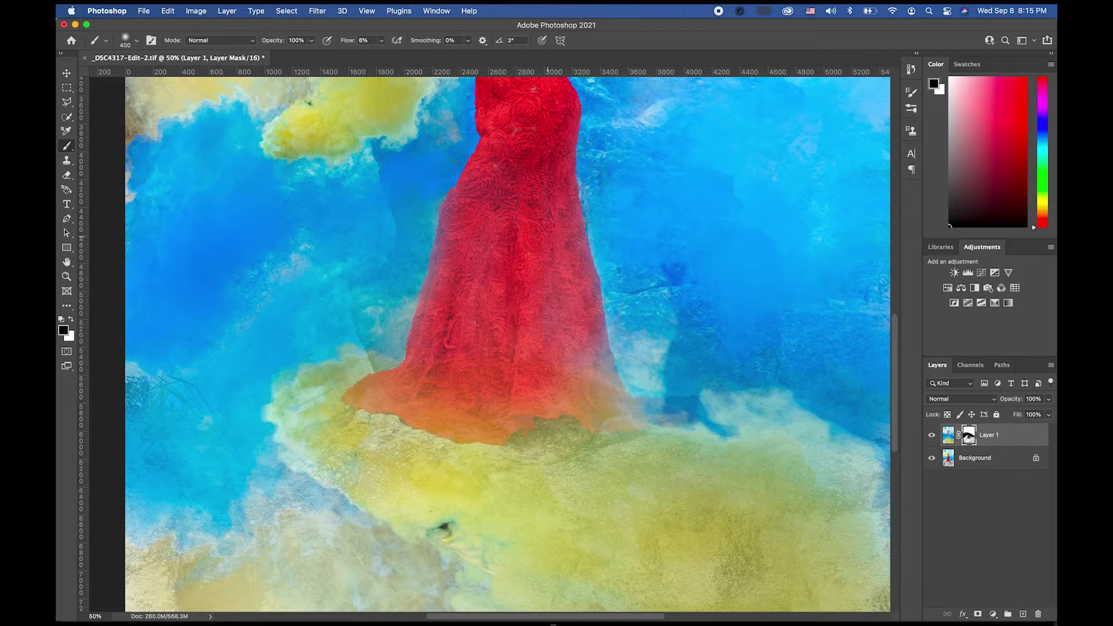
Step: Clear the remaining smoke haze from the right side of the skirt up to the hips on the mask, using a 250 px black brush
key(bracketleft)
key(bracketleft)
mouse_move(578, 395)
mouse_down()
mouse_move(593, 367)
mouse_move(573, 293)
mouse_move(603, 378)
mouse_move(559, 173)
mouse_move(549, 230)
mouse_move(514, 232)
mouse_move(495, 204)
mouse_move(451, 241)
mouse_move(428, 384)
mouse_move(418, 377)
mouse_move(424, 391)
mouse_move(411, 388)
mouse_move(557, 395)
mouse_move(523, 339)
mouse_move(541, 180)
mouse_up()
drag(544, 141, 534, 256)
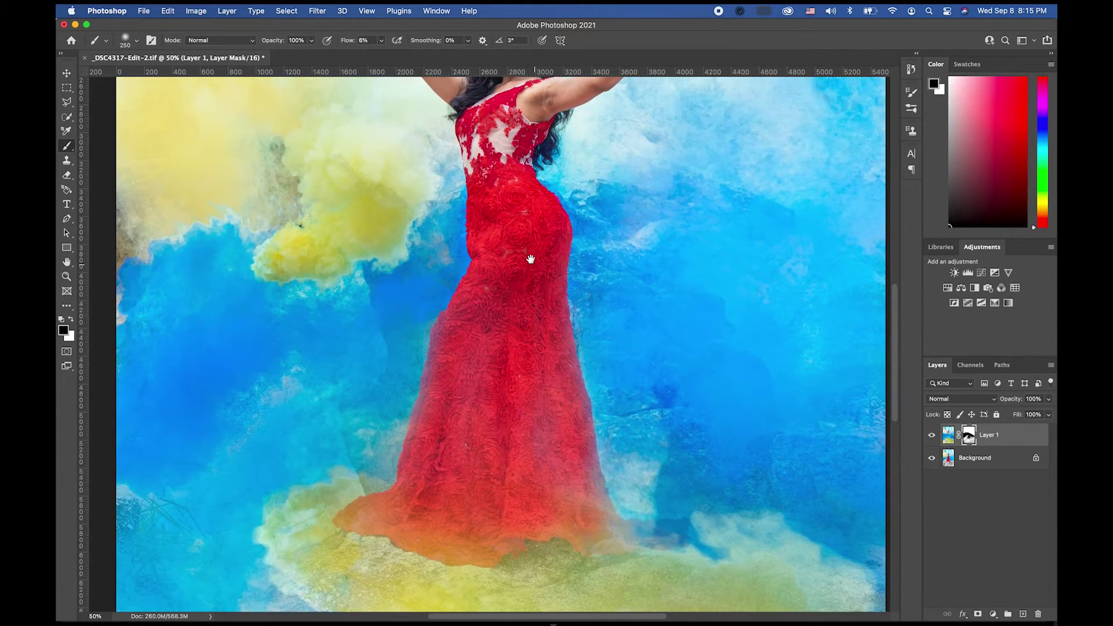
mouse_move(493, 309)
mouse_down()
mouse_move(482, 322)
mouse_move(520, 336)
mouse_move(525, 429)
mouse_move(542, 307)
mouse_move(532, 333)
mouse_move(522, 209)
mouse_move(498, 342)
mouse_up()
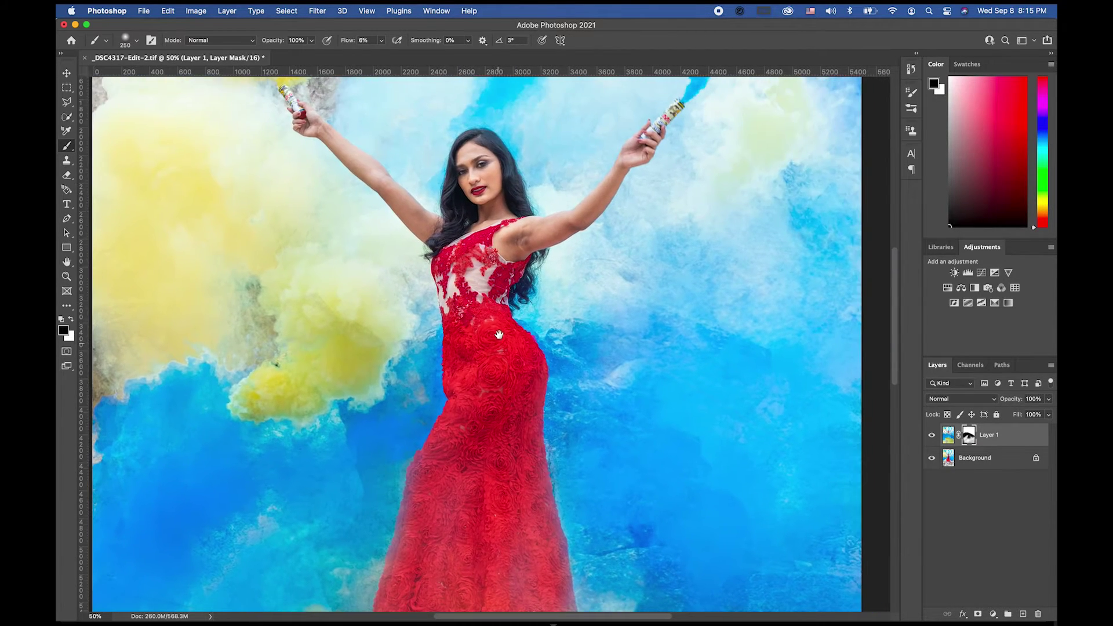
Step: Examine the model and dress from face to hem at 100%, then the overall smoke composite
click(67, 276)
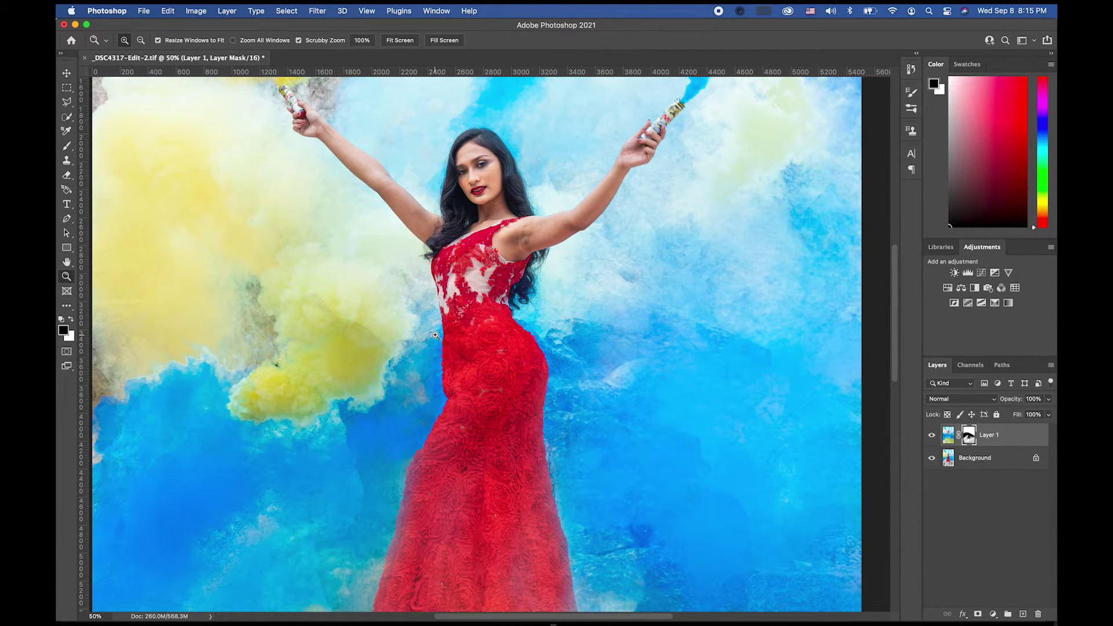
click(436, 336)
scroll(505, 326, up, 5)
click(486, 297)
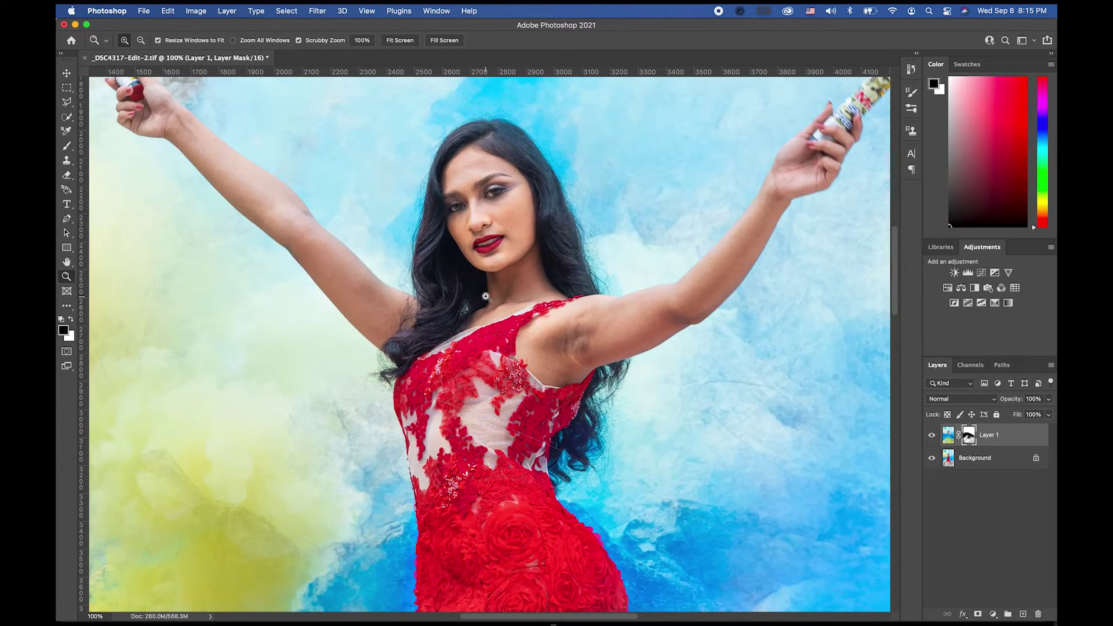
scroll(486, 297, down, 12)
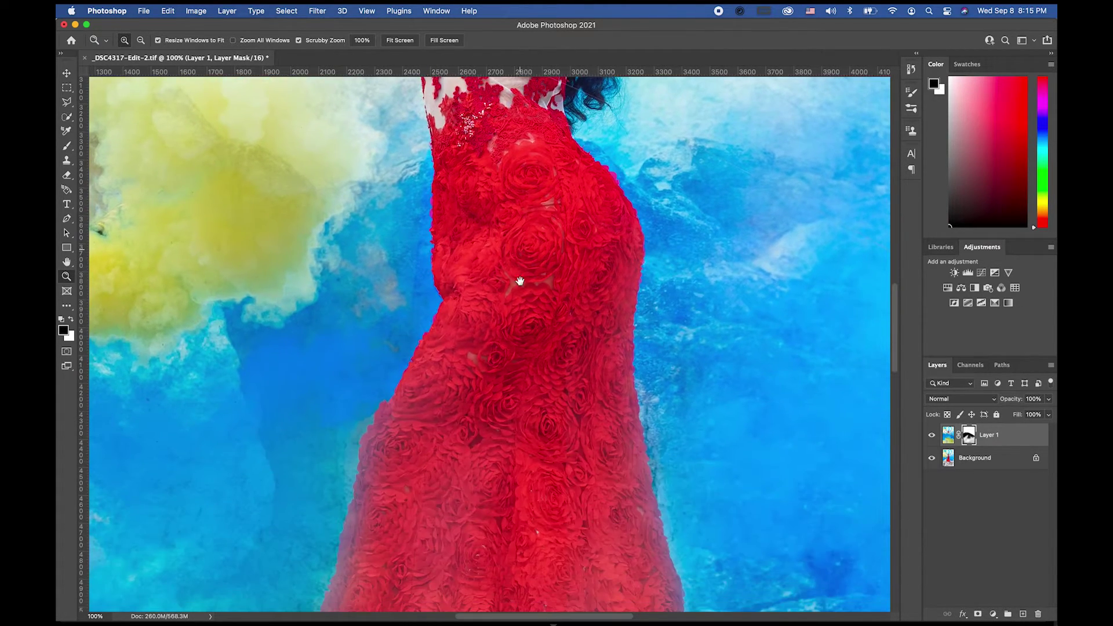
scroll(527, 247, down, 10)
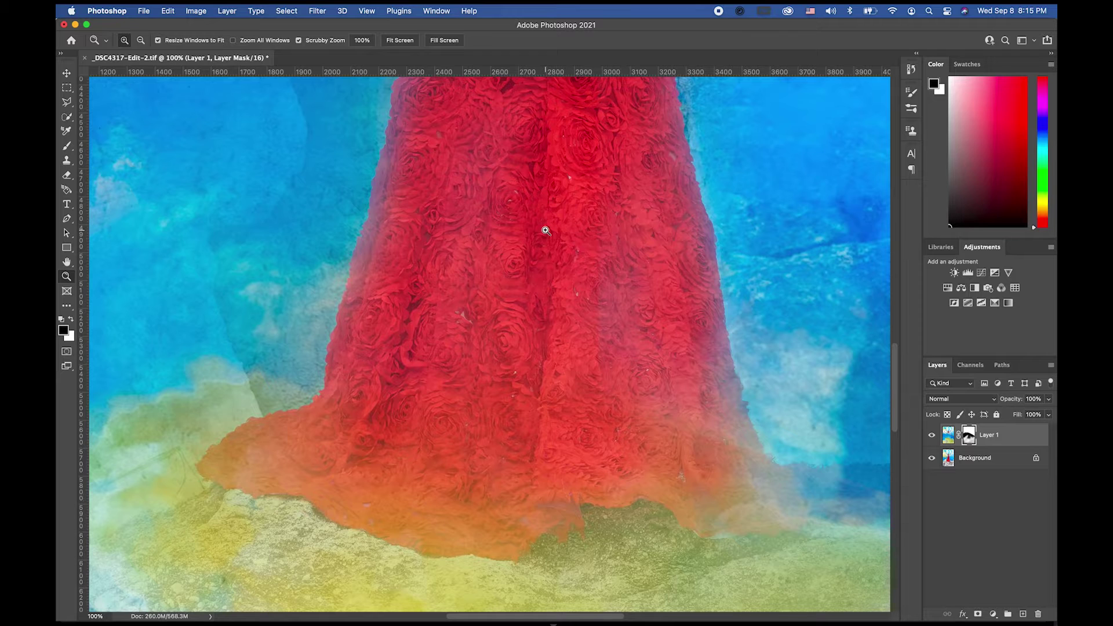
alt+click(545, 231)
alt+click(529, 224)
alt+click(529, 224)
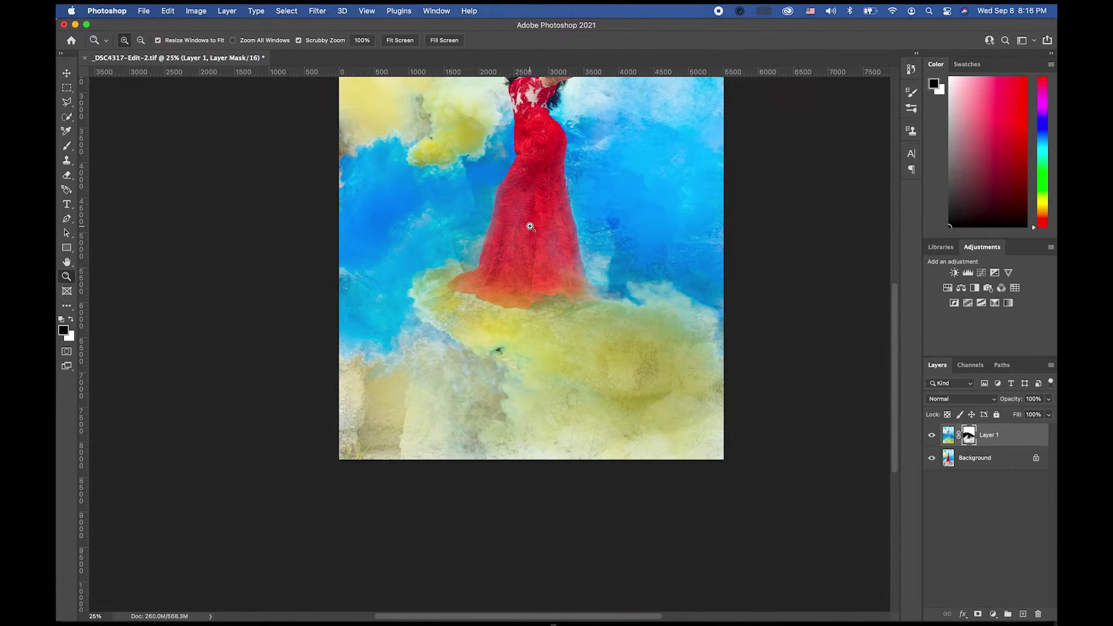
scroll(544, 410, up, 8)
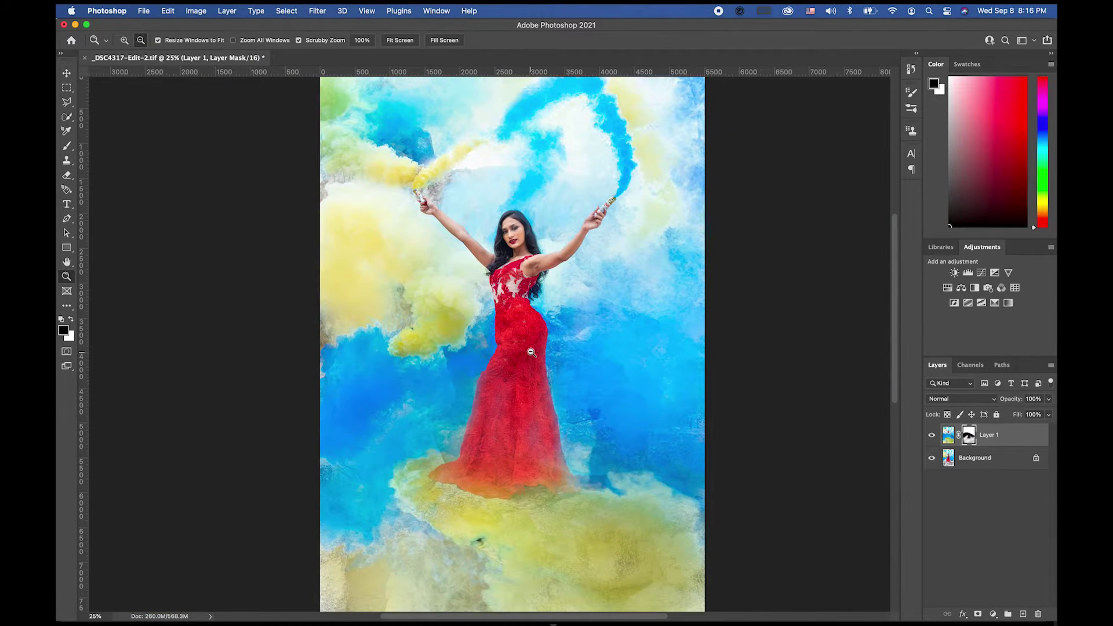
alt+click(531, 352)
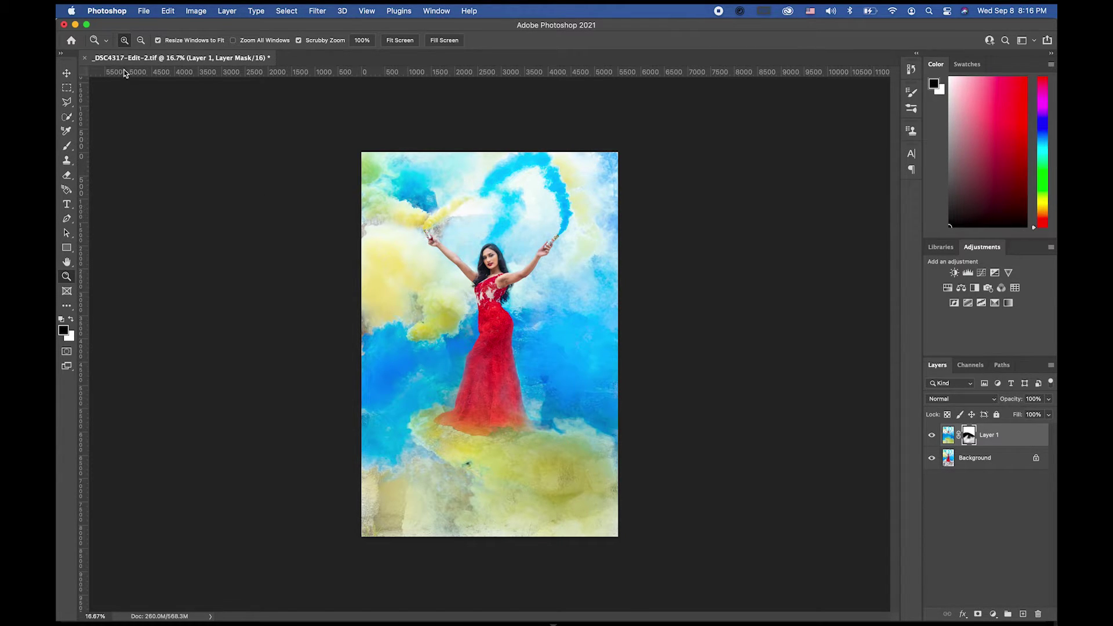
Step: Flatten Layer 1 and the Background into a single layer and save the file
click(67, 73)
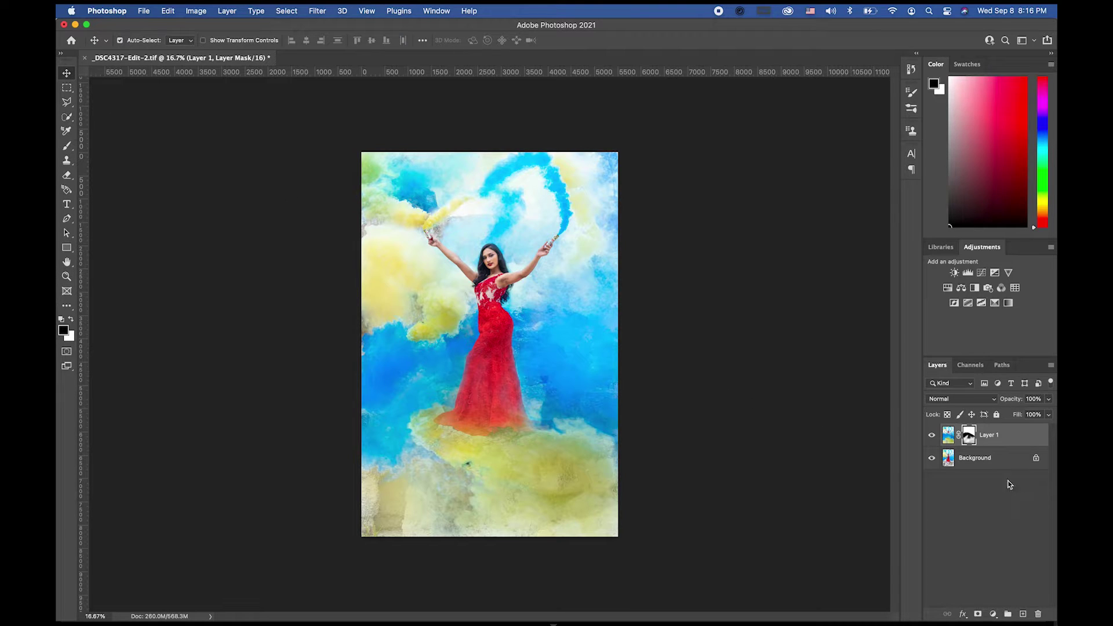
shift+click(993, 461)
right_click(993, 460)
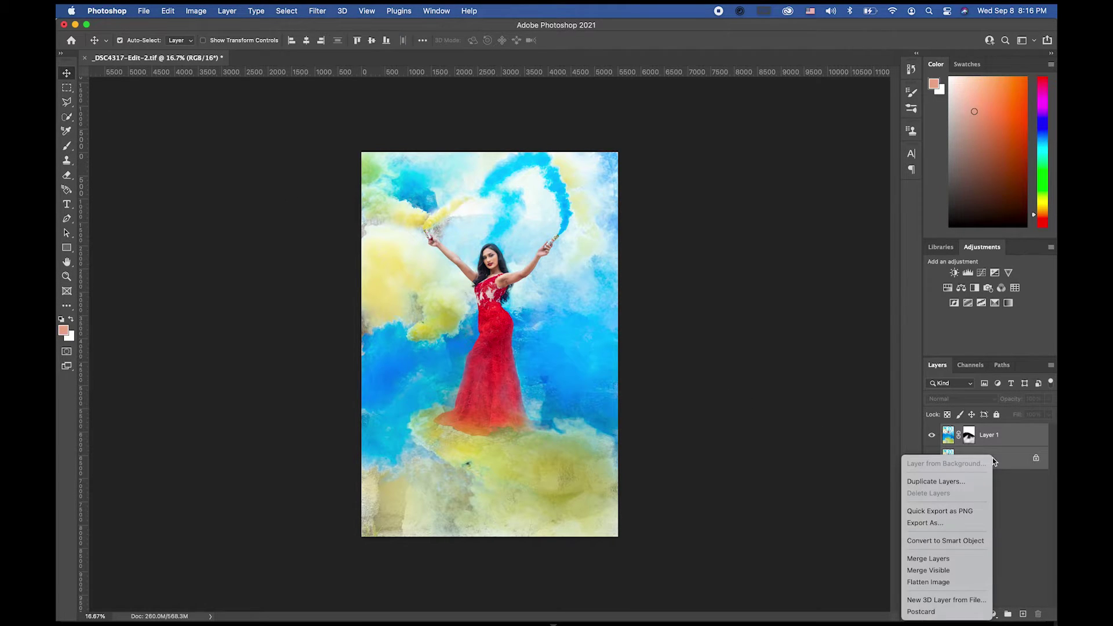
click(926, 583)
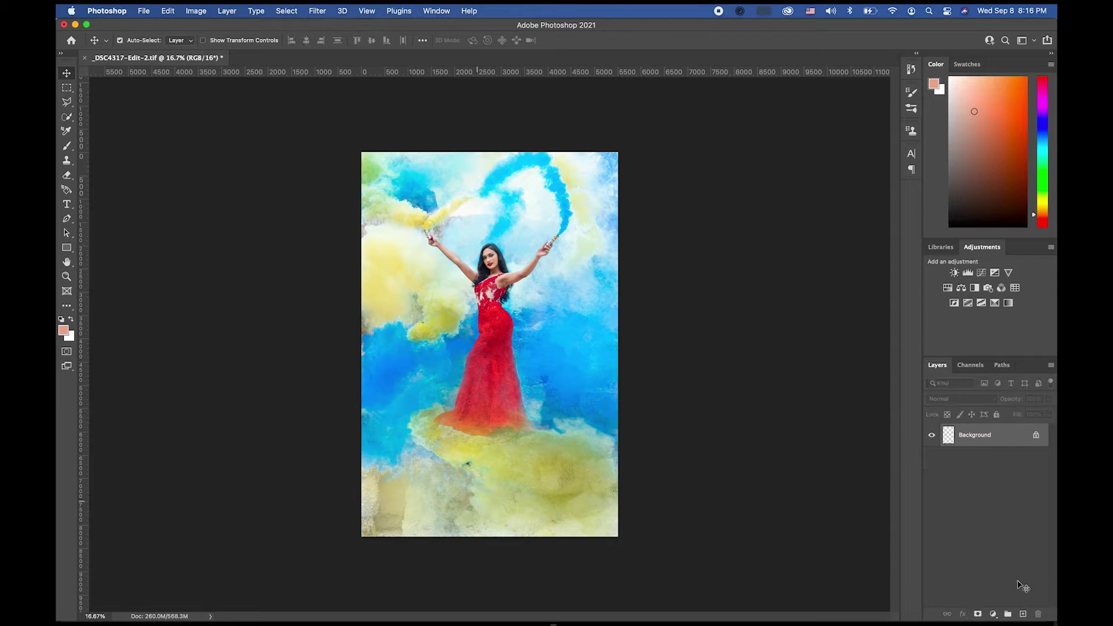
click(155, 14)
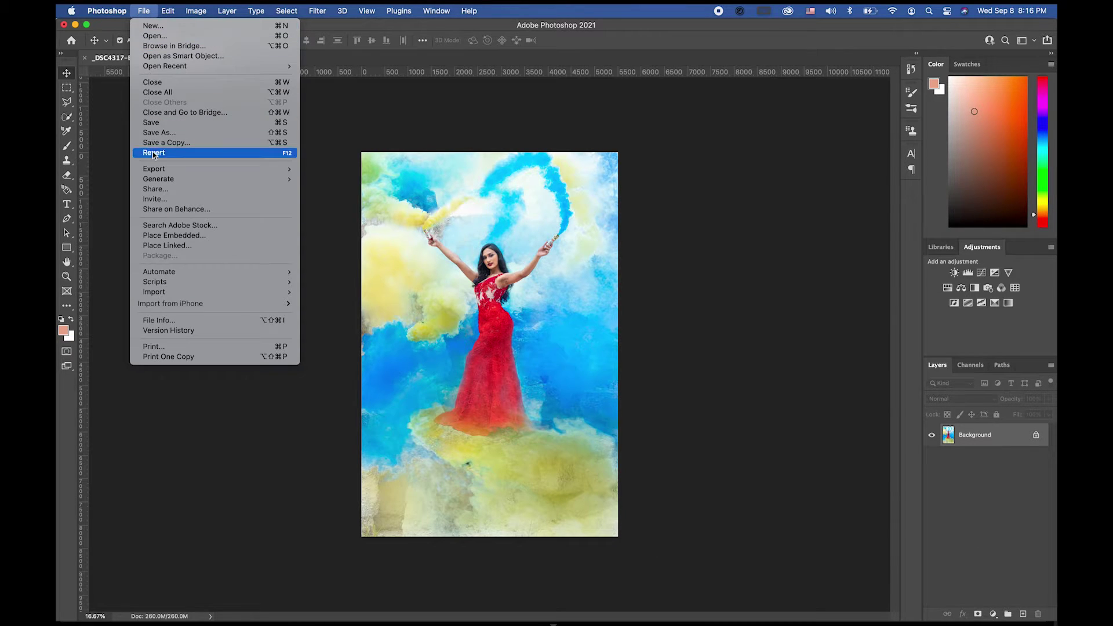
click(155, 123)
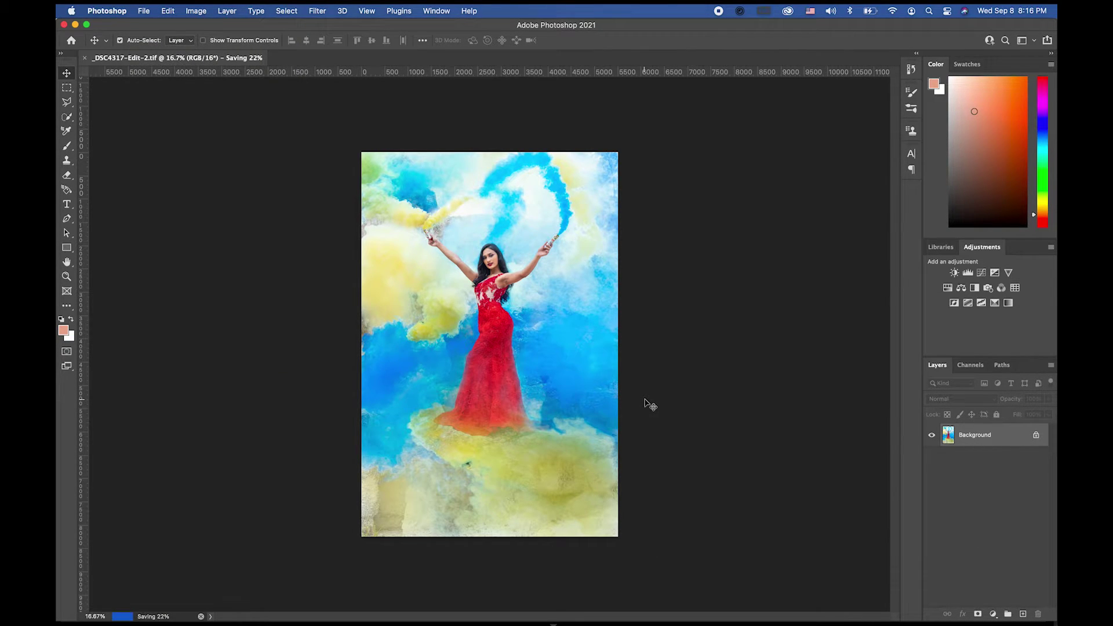
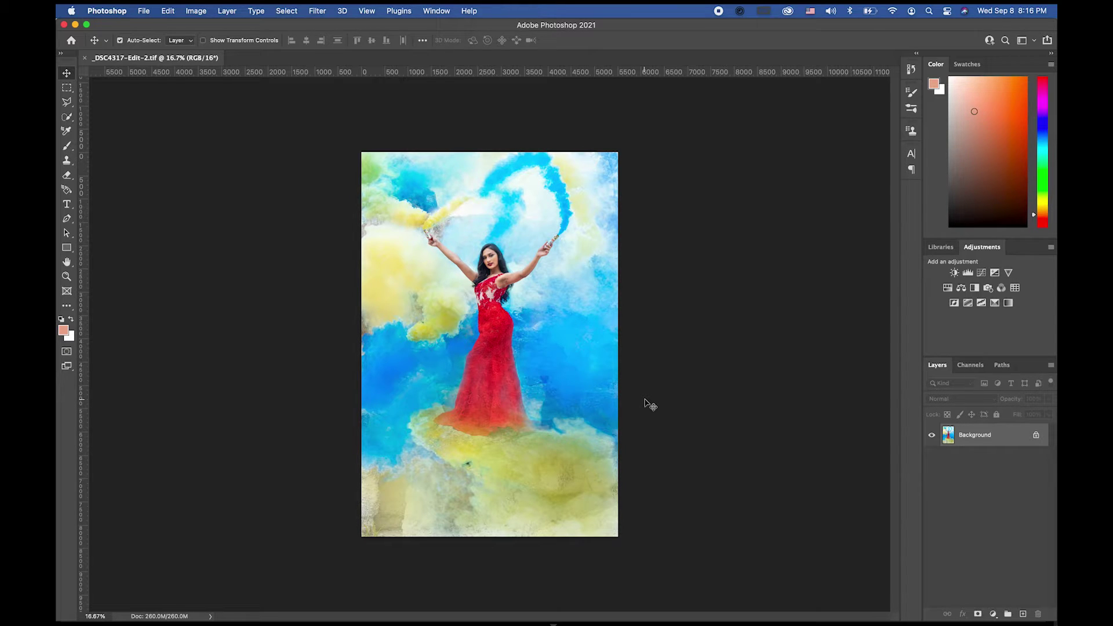
Step: Duplicate the flattened Background layer and open the copy in the Liquify filter
click(66, 277)
click(510, 257)
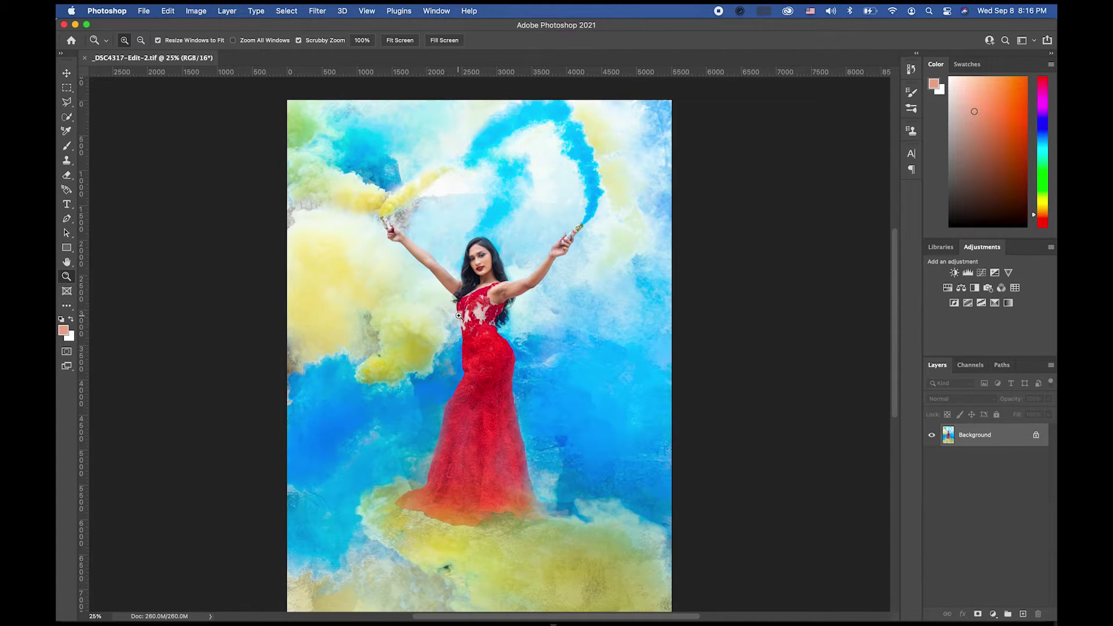
alt+click(458, 315)
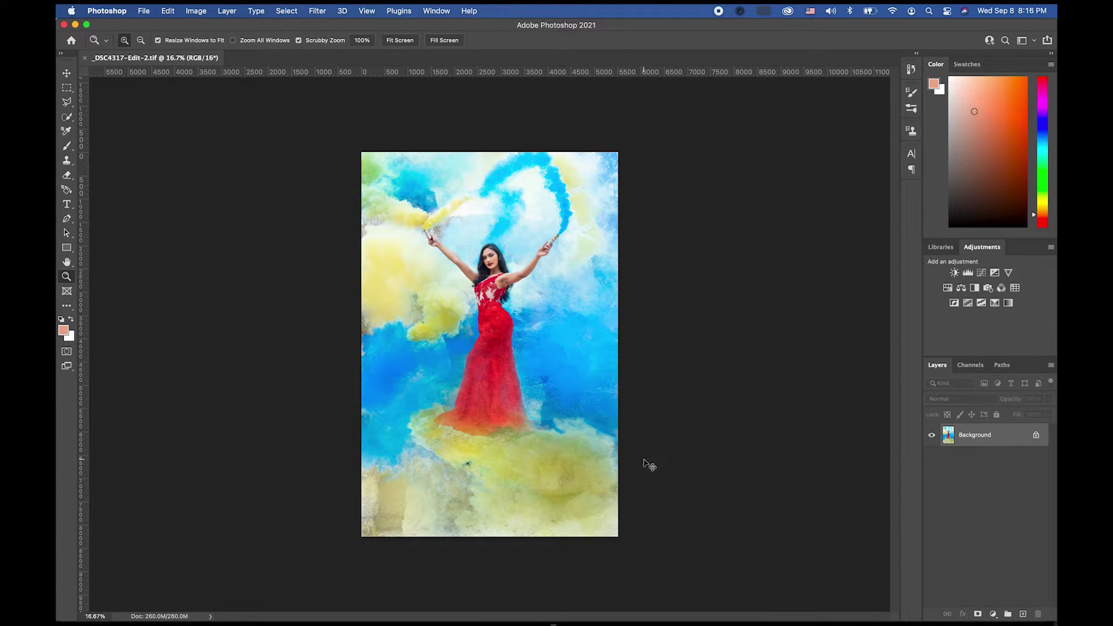
key(super+j)
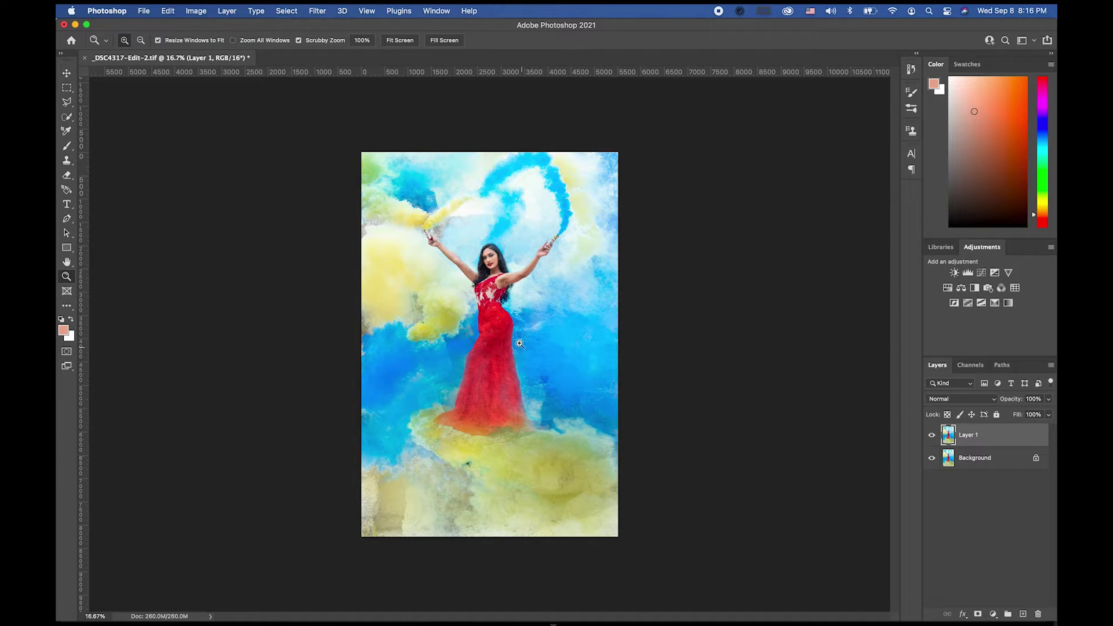
click(501, 334)
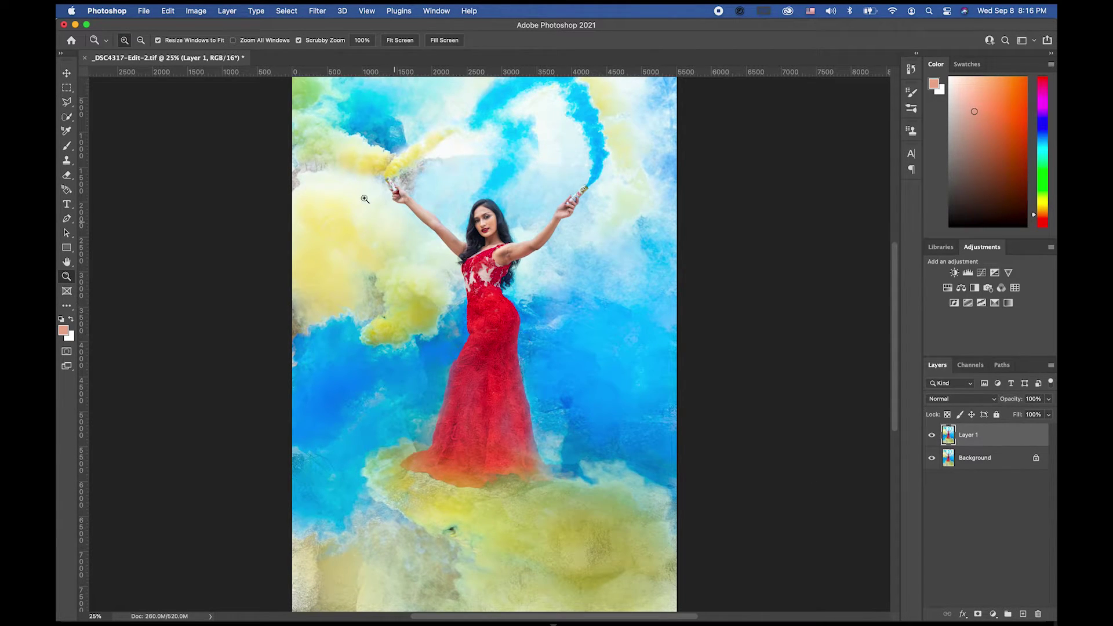
click(317, 10)
click(340, 116)
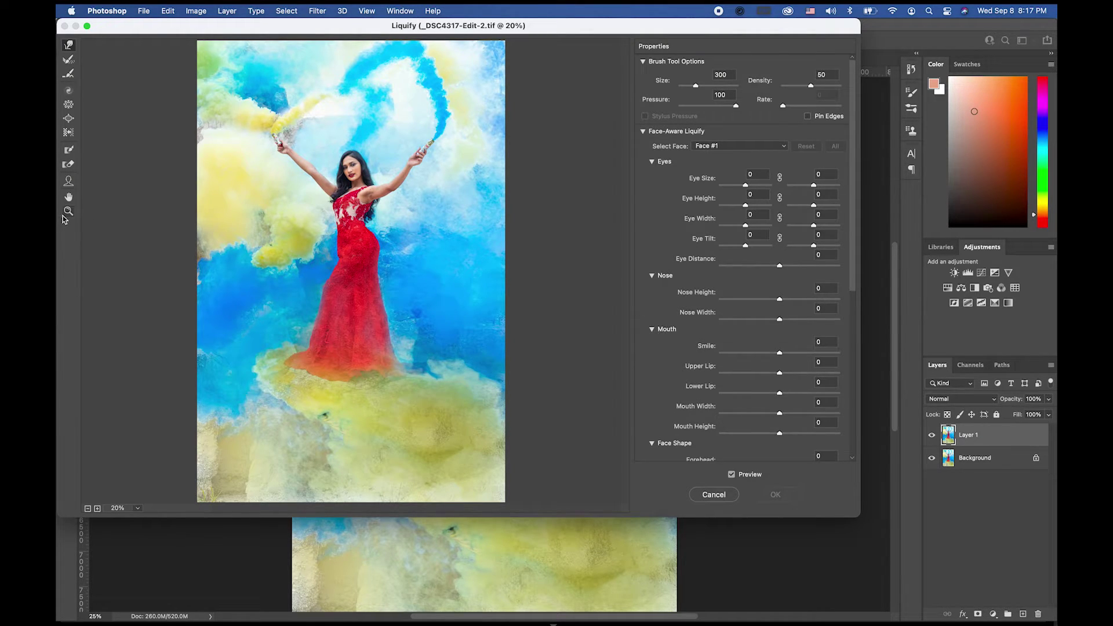
Step: Push the left contour of the woman's waist inward with the Forward Warp tool at brush size 700
click(68, 211)
click(350, 179)
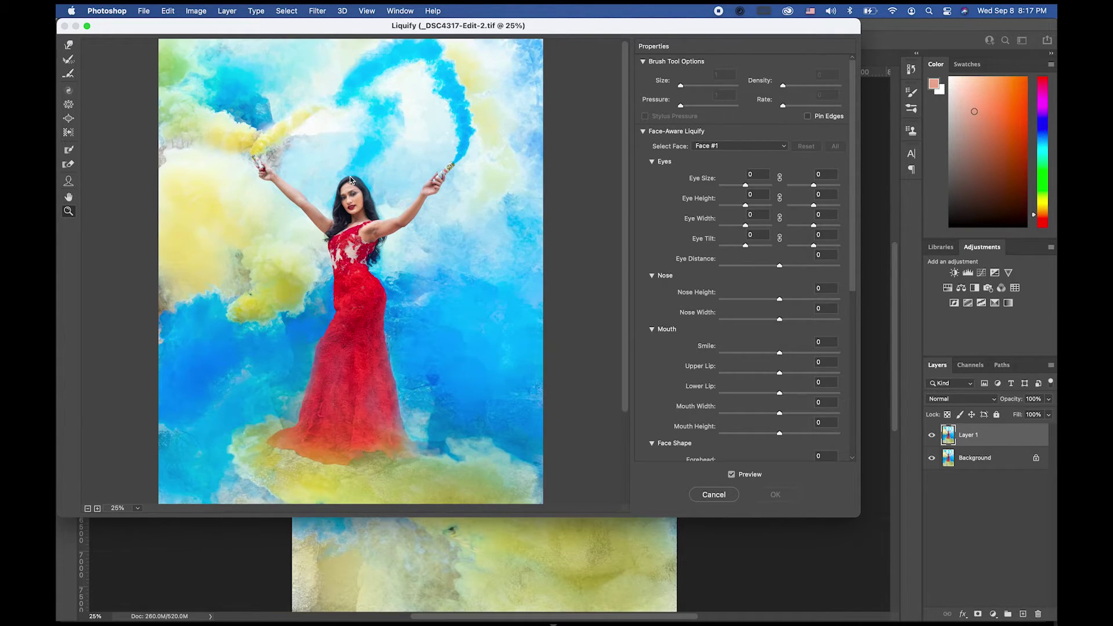
scroll(353, 253, down, 1)
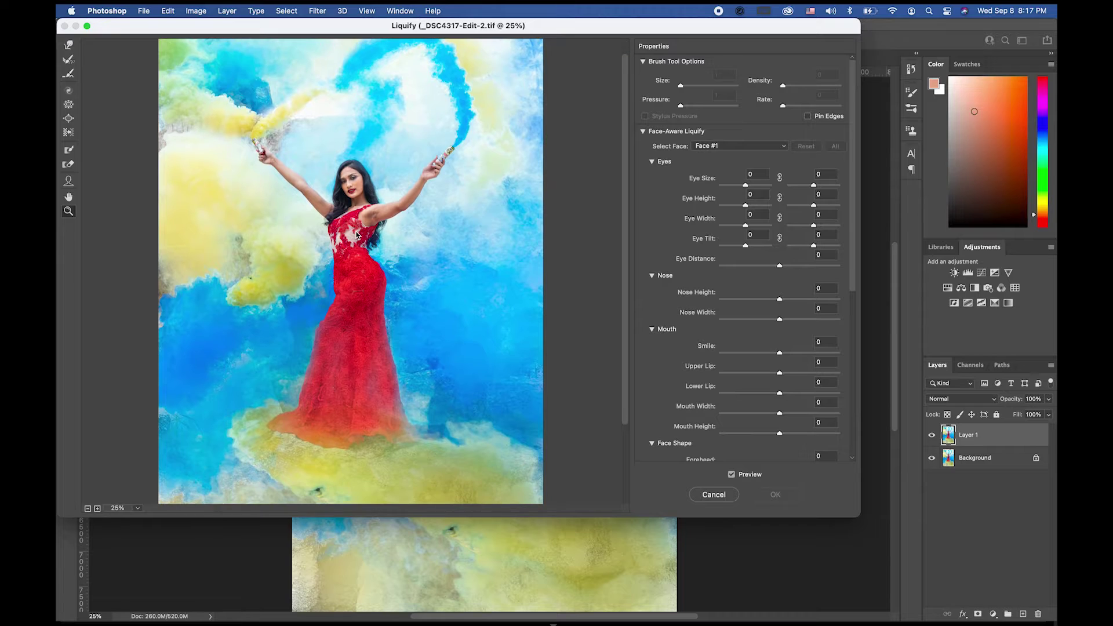
click(69, 46)
key(bracketright)
key(bracketright)
click(68, 211)
key(super+equal)
click(69, 44)
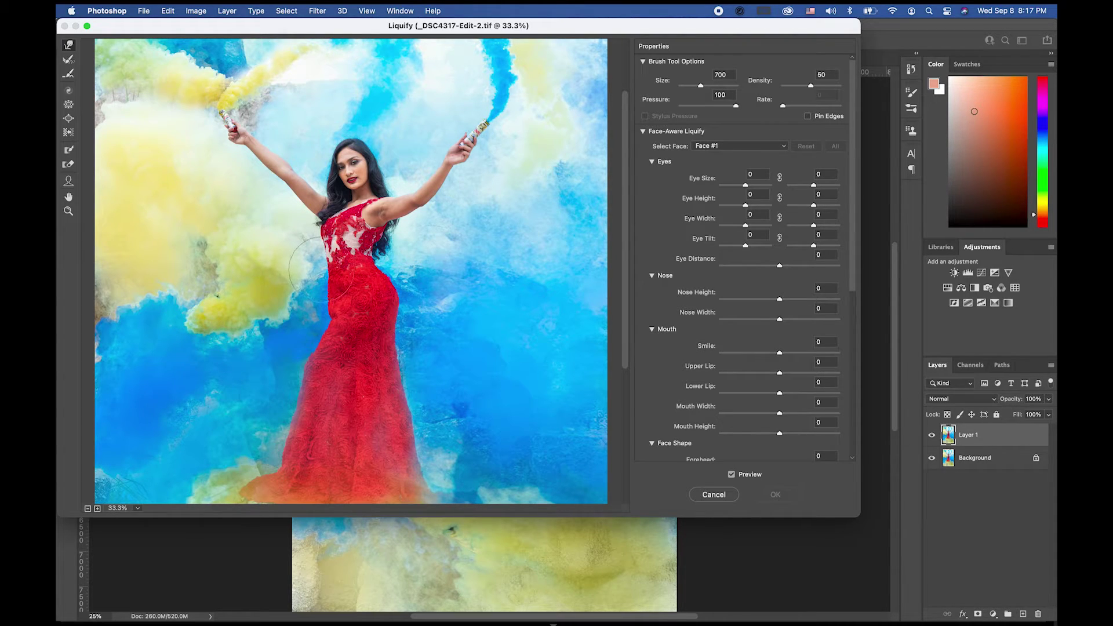
drag(326, 267, 318, 307)
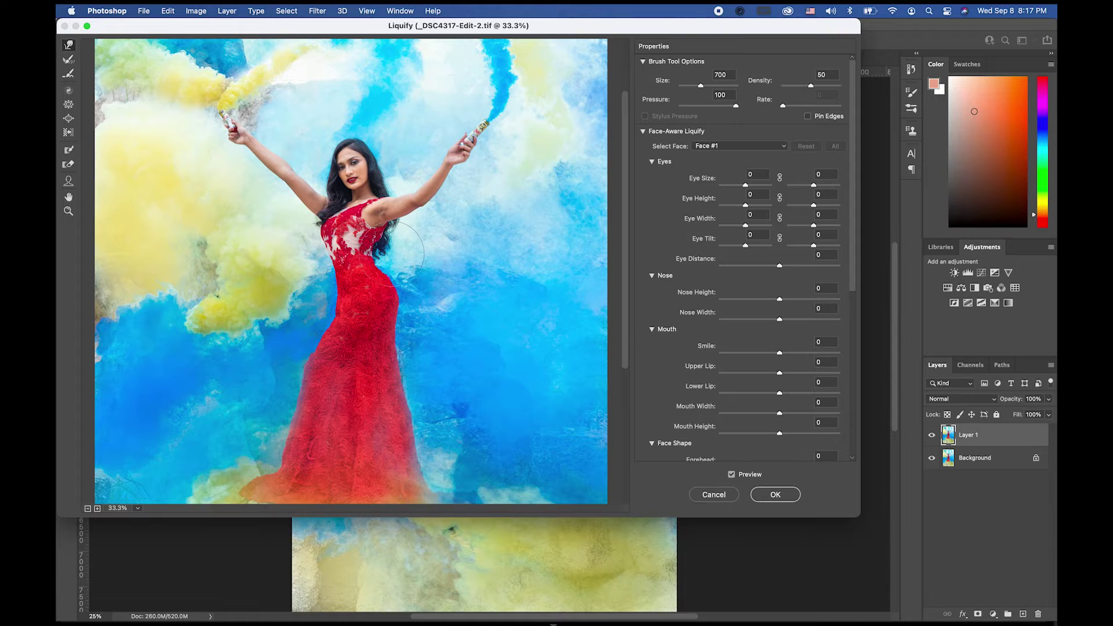
Step: Refine the outline of the woman's upper body and waist with the Forward Warp tool, adjusting the brush size to 300, then 600
click(68, 211)
click(364, 255)
click(345, 236)
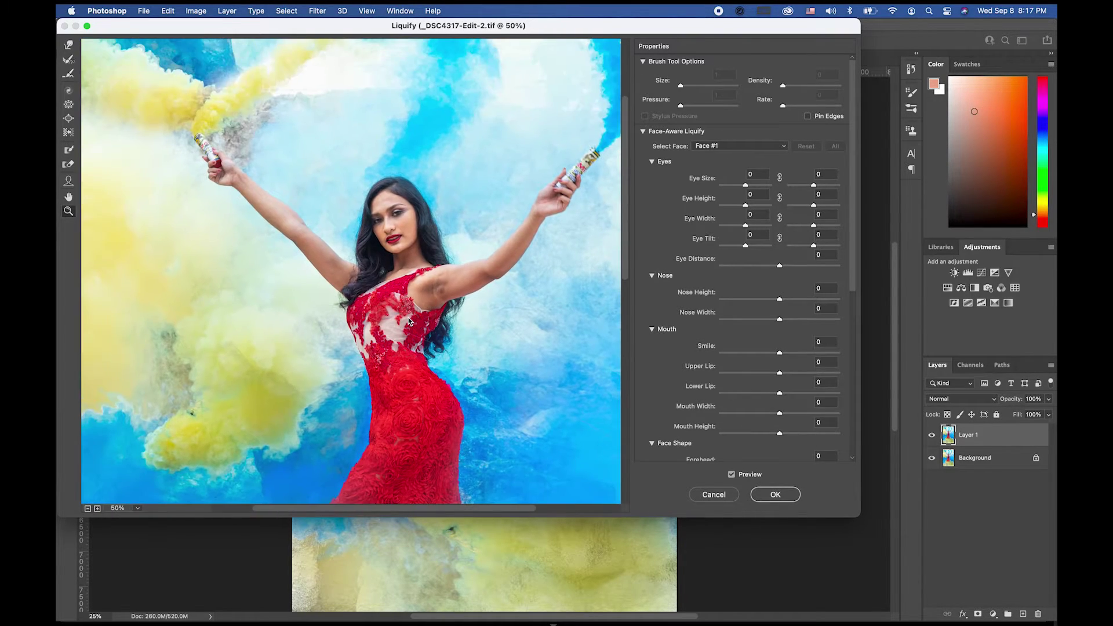
click(68, 45)
mouse_move(311, 298)
mouse_down()
mouse_move(284, 296)
mouse_move(293, 293)
mouse_move(234, 236)
mouse_move(241, 249)
mouse_move(290, 186)
mouse_move(278, 201)
mouse_up()
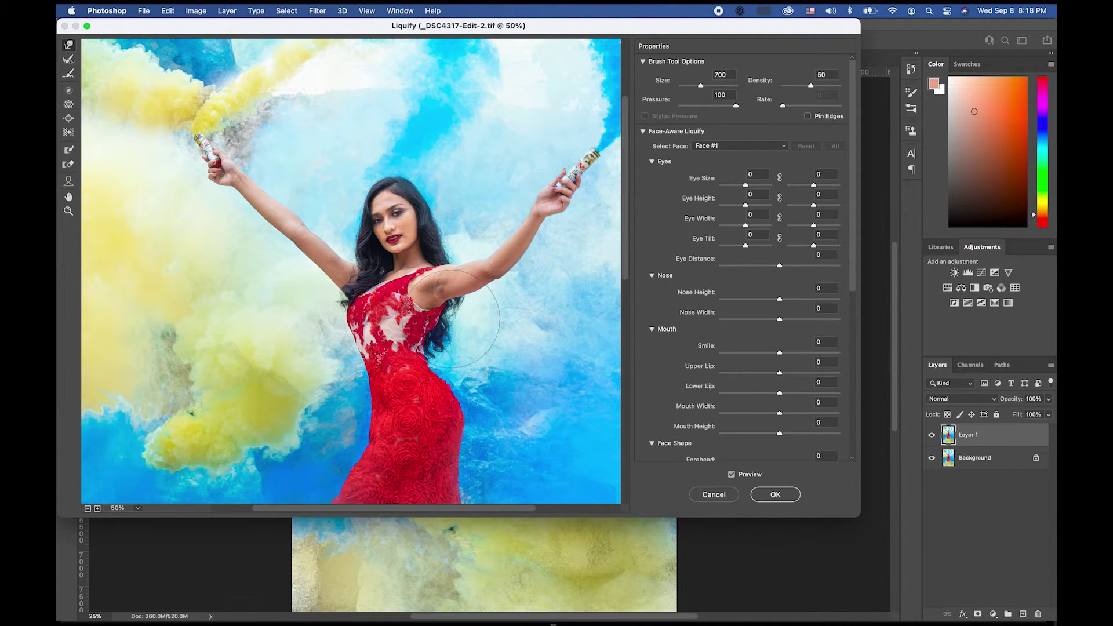
key(bracketleft)
key(bracketleft)
key(bracketleft)
key(bracketleft)
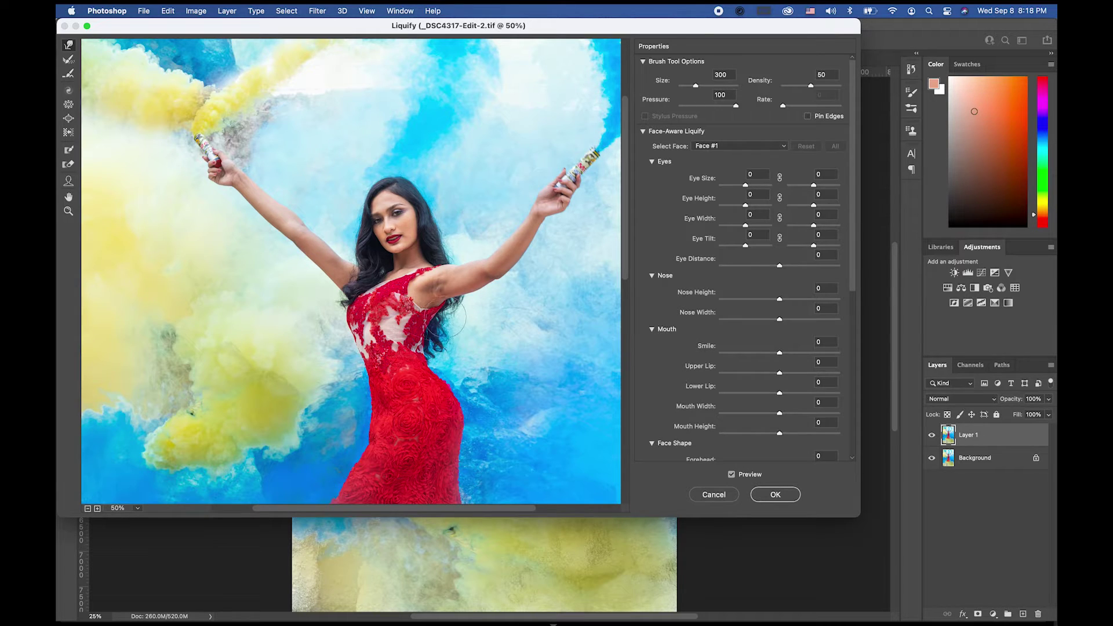
key(bracketright)
key(bracketright)
key(bracketright)
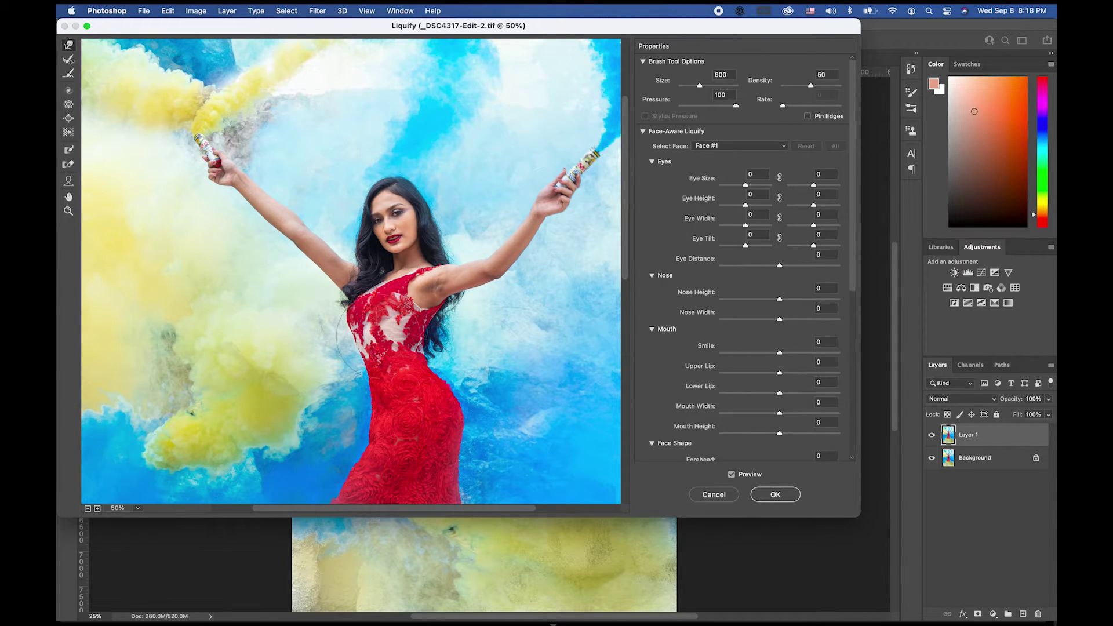
Step: Reshape the red dress's skirt with the Forward Warp tool at brush size 1000, flaring the hem slightly outward
drag(432, 435, 434, 273)
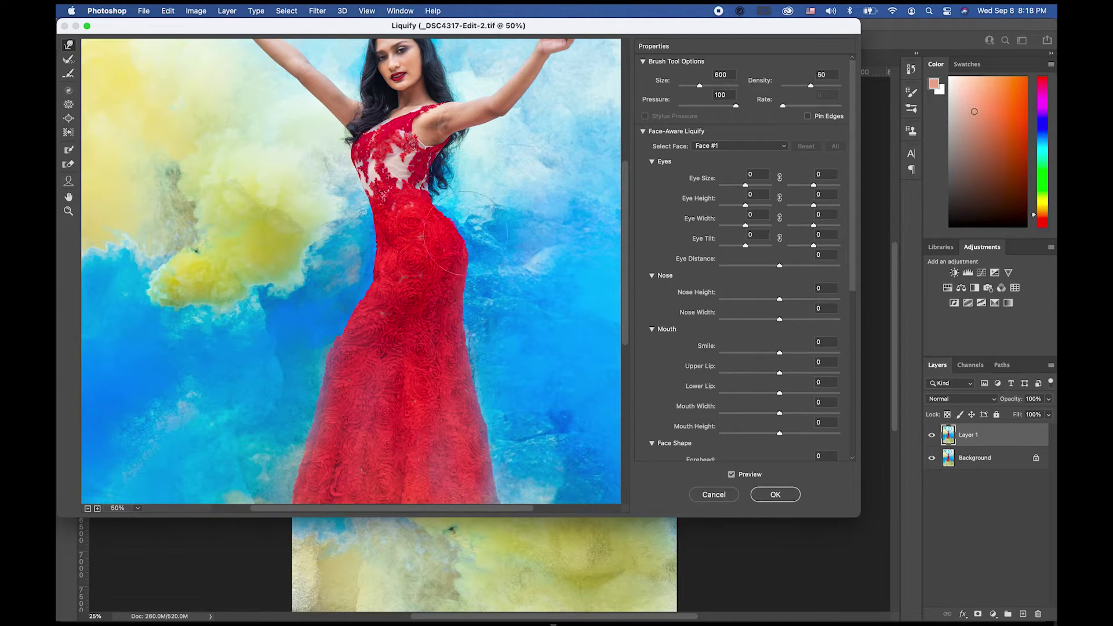
drag(410, 378, 429, 290)
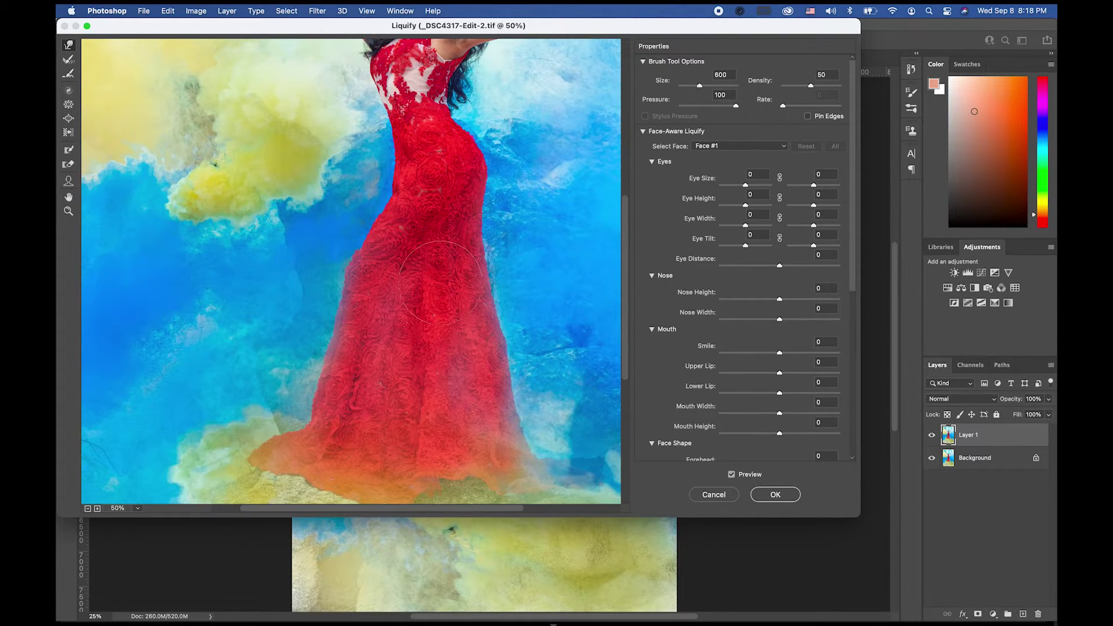
key(bracketright)
key(bracketright)
key(bracketright)
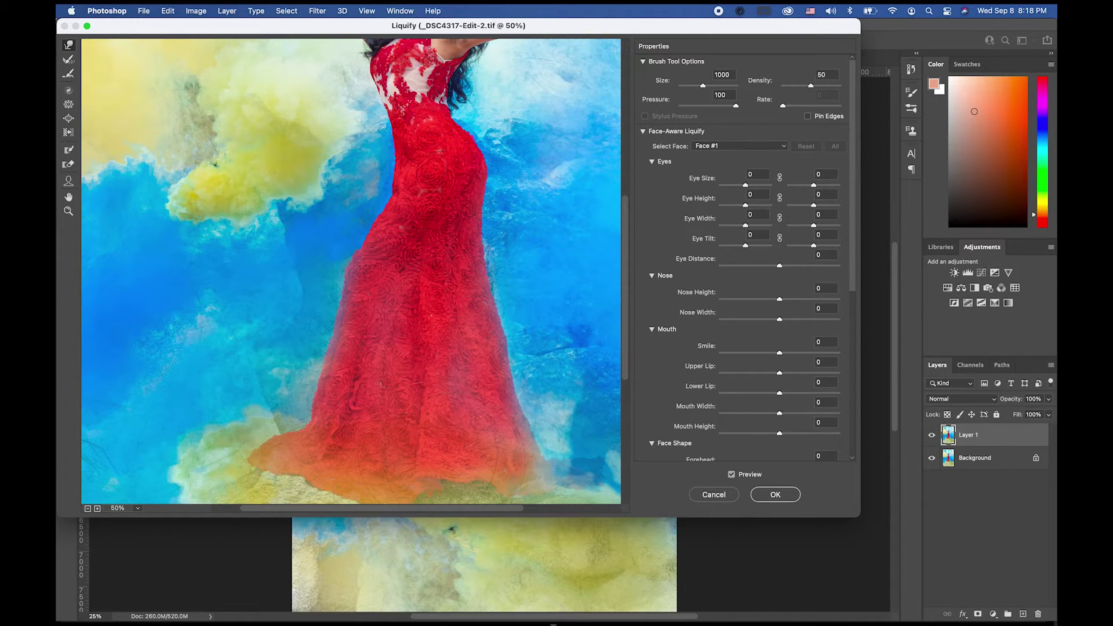
mouse_move(436, 432)
mouse_down()
mouse_move(442, 458)
mouse_move(427, 391)
mouse_up()
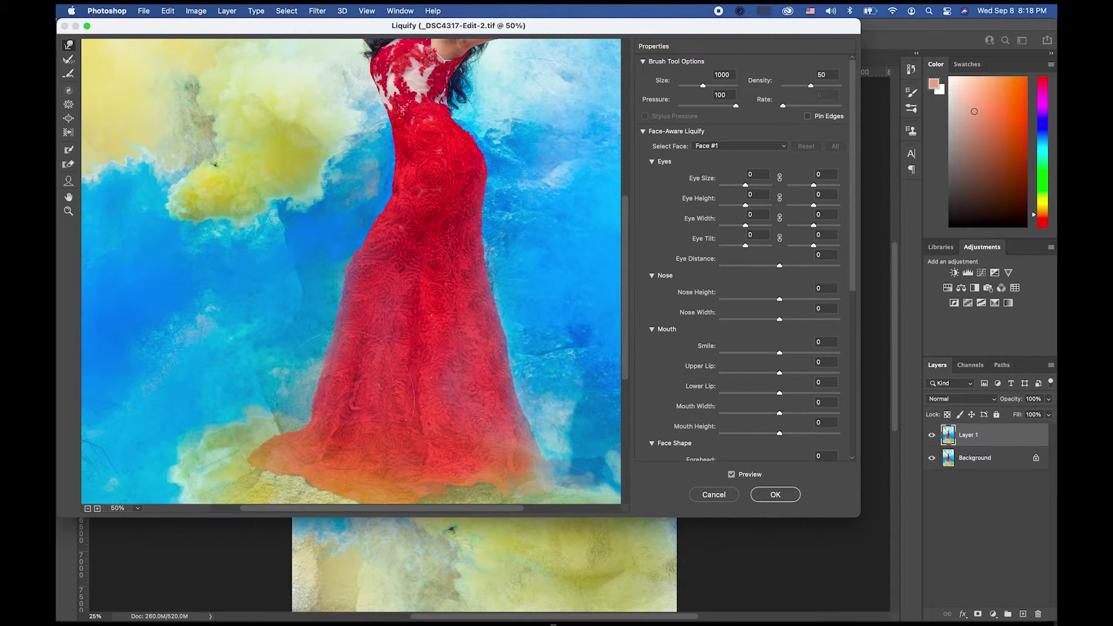
mouse_move(353, 411)
mouse_down()
mouse_move(350, 362)
mouse_move(374, 342)
mouse_move(382, 353)
mouse_up()
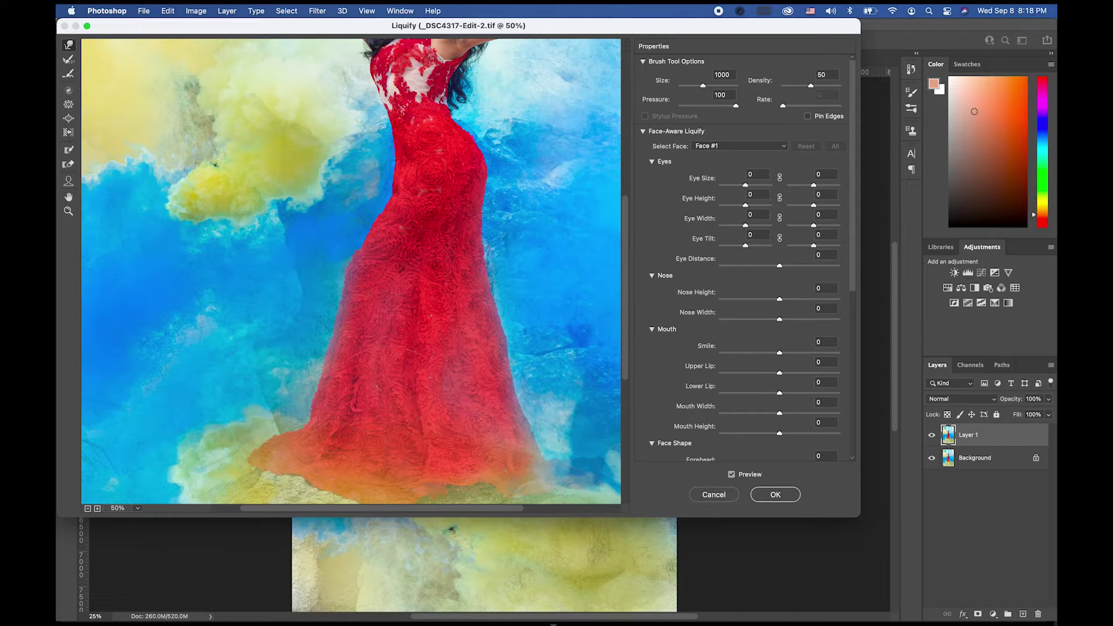
mouse_move(396, 429)
mouse_down()
mouse_move(419, 372)
mouse_move(415, 326)
mouse_up()
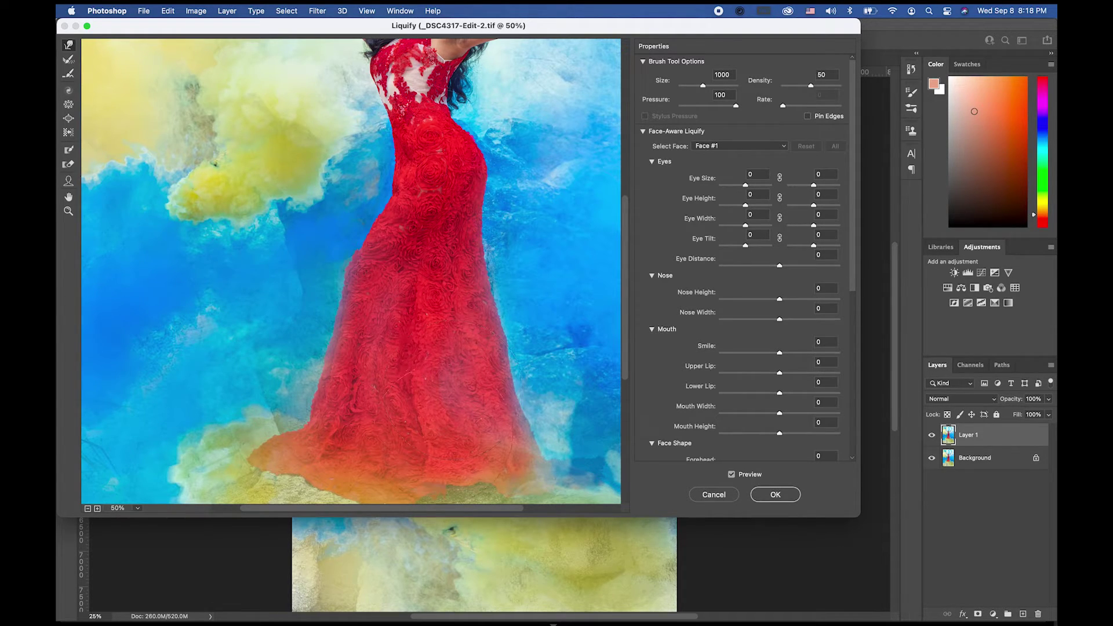
drag(435, 452, 449, 455)
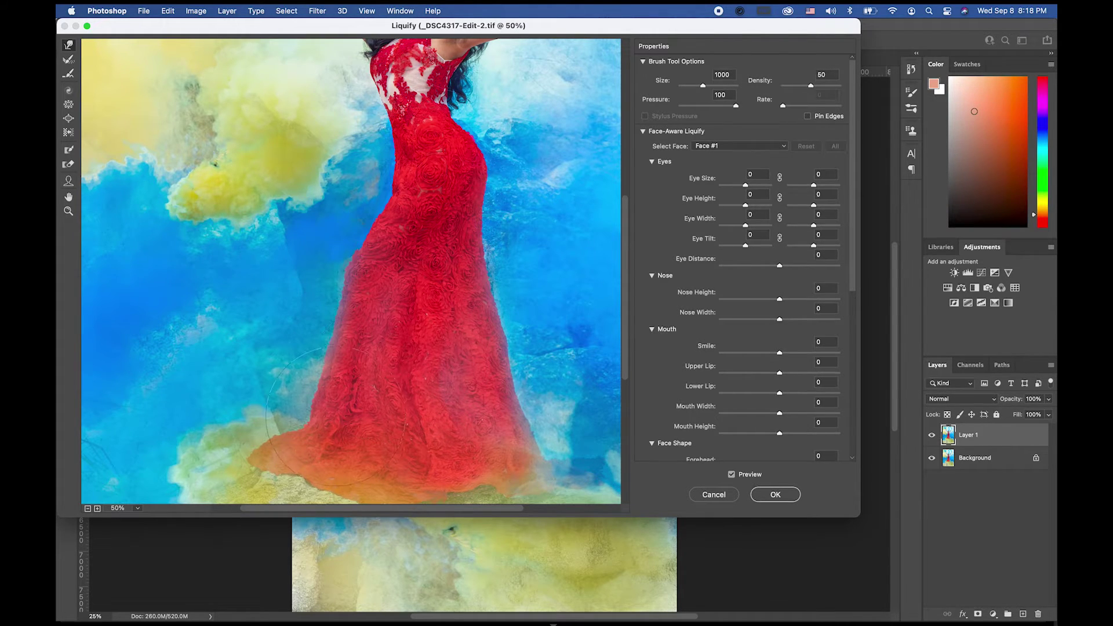
mouse_move(275, 444)
mouse_down()
mouse_move(284, 435)
mouse_move(264, 432)
mouse_up()
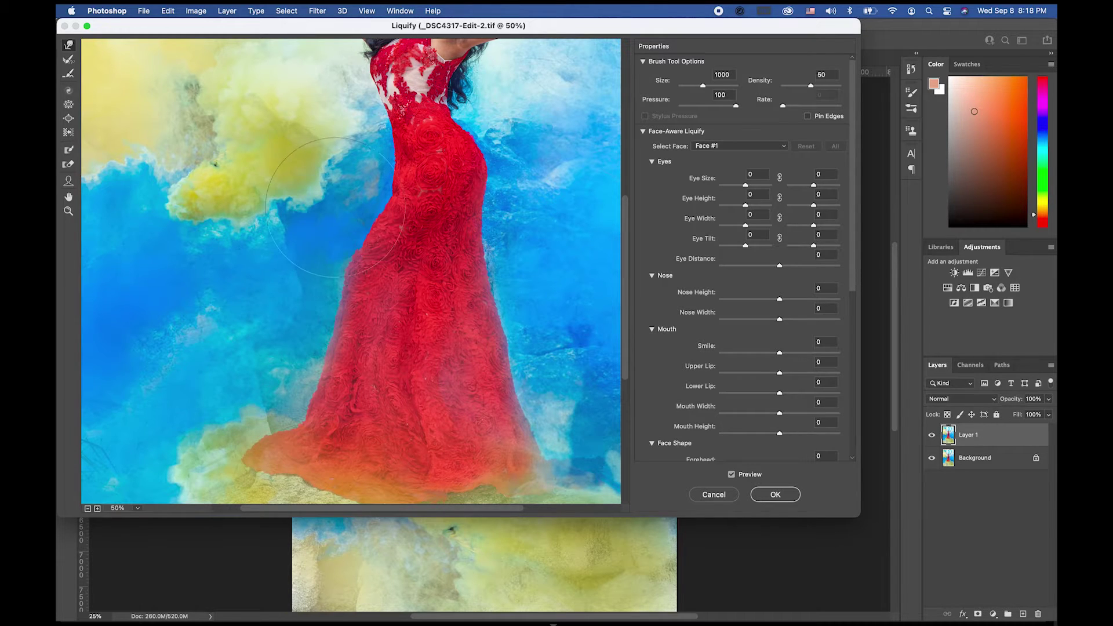
Step: Reduce the Forward Warp brush size to 250 and apply the Liquify changes to Layer 1
scroll(402, 153, up, 5)
key(bracketleft)
key(bracketleft)
key(bracketleft)
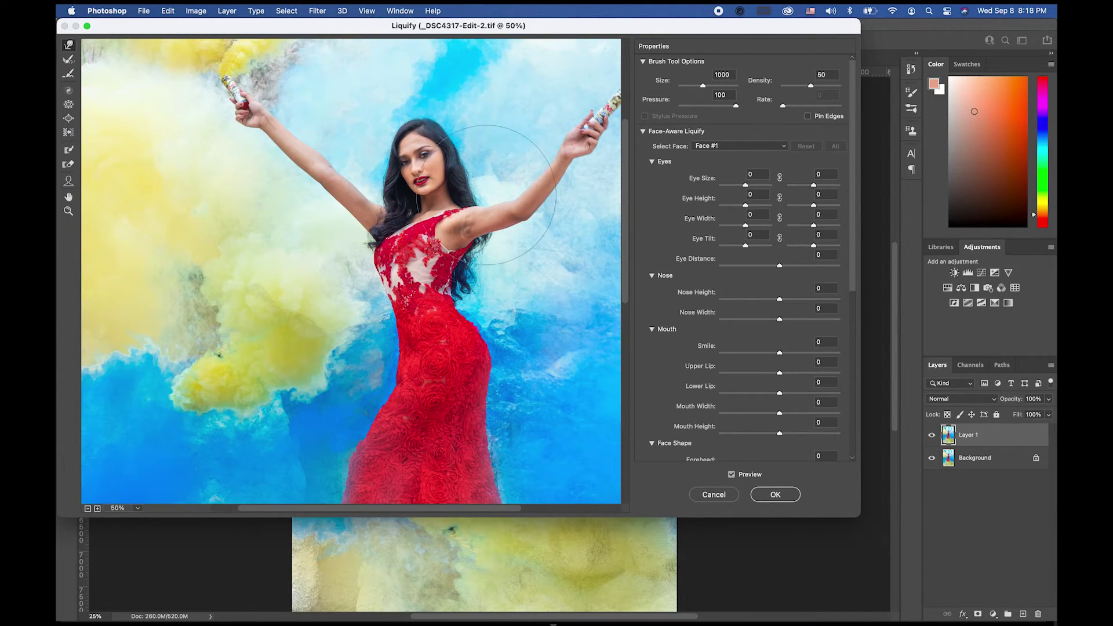
key(bracketleft)
key(bracketleft)
key(bracketleft)
key(bracketleft)
key(bracketleft)
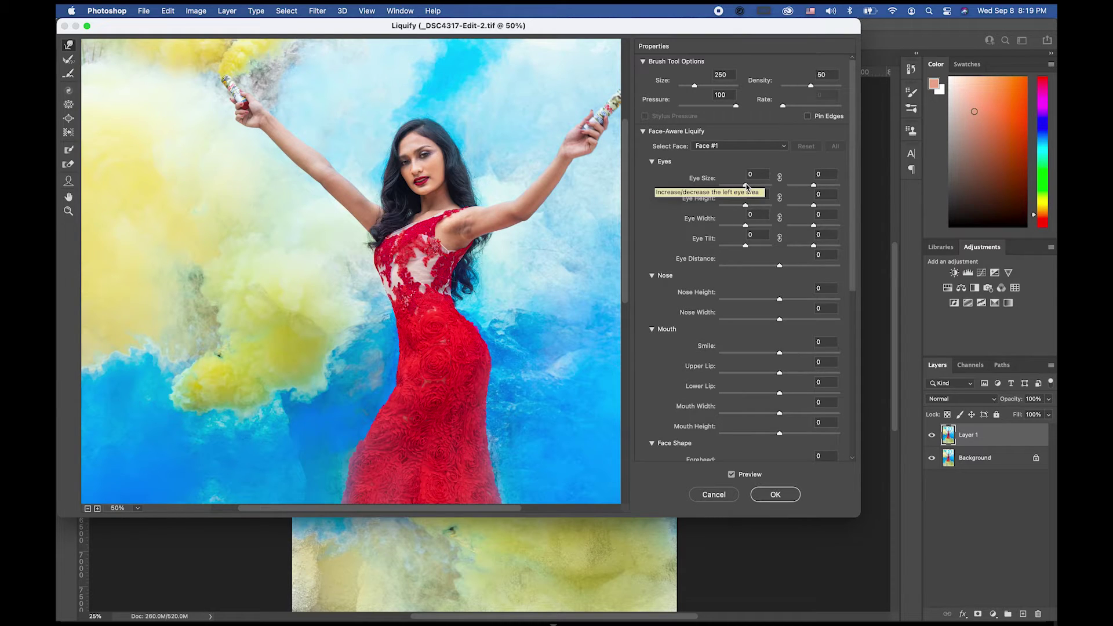
click(791, 497)
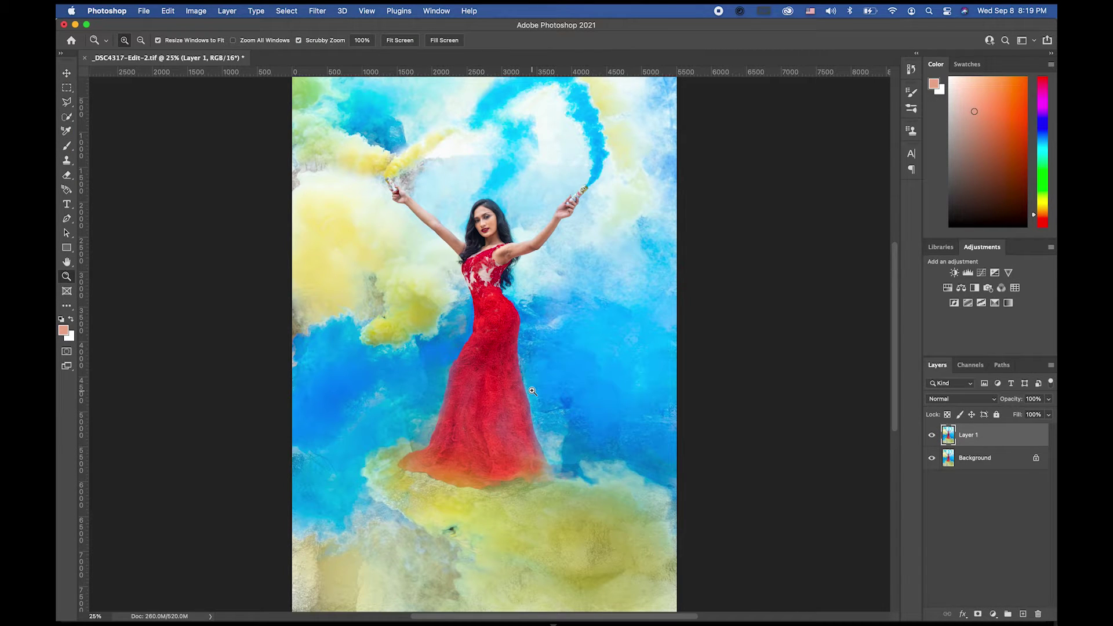
Step: Compare the figure before and after the Liquify edit by hiding and showing Layer 1
alt+click(532, 391)
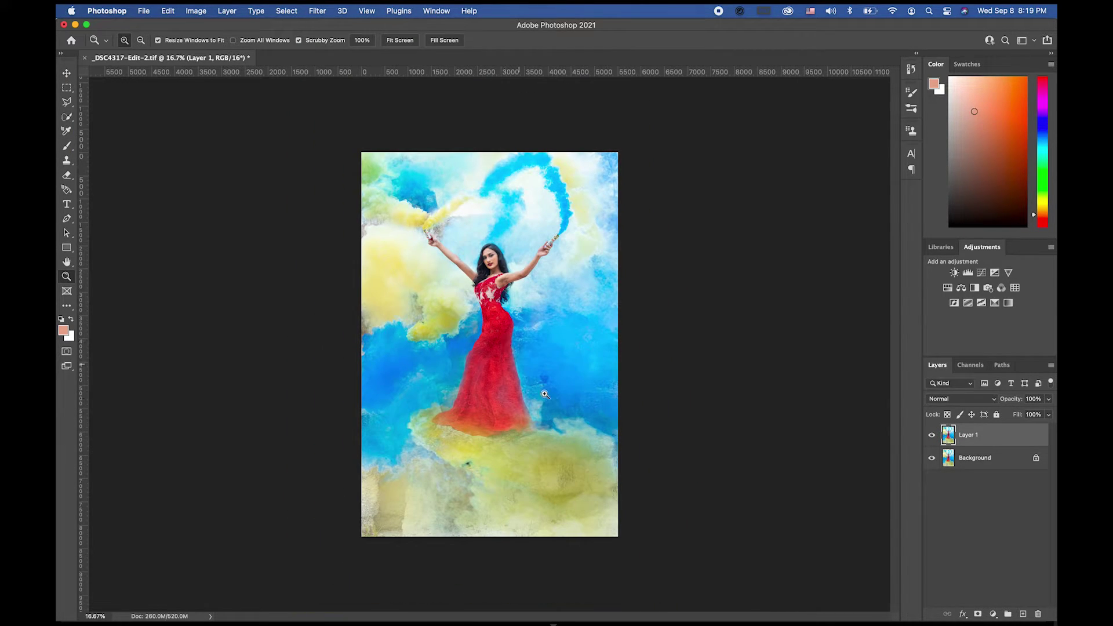
click(932, 438)
click(933, 438)
click(932, 438)
click(932, 438)
click(496, 322)
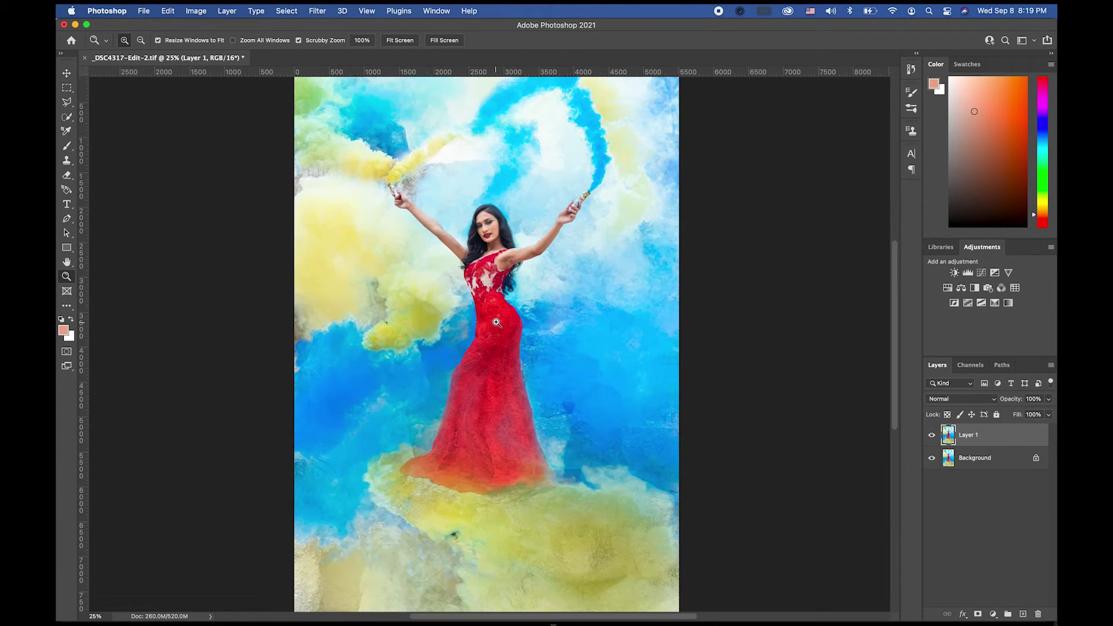
click(932, 438)
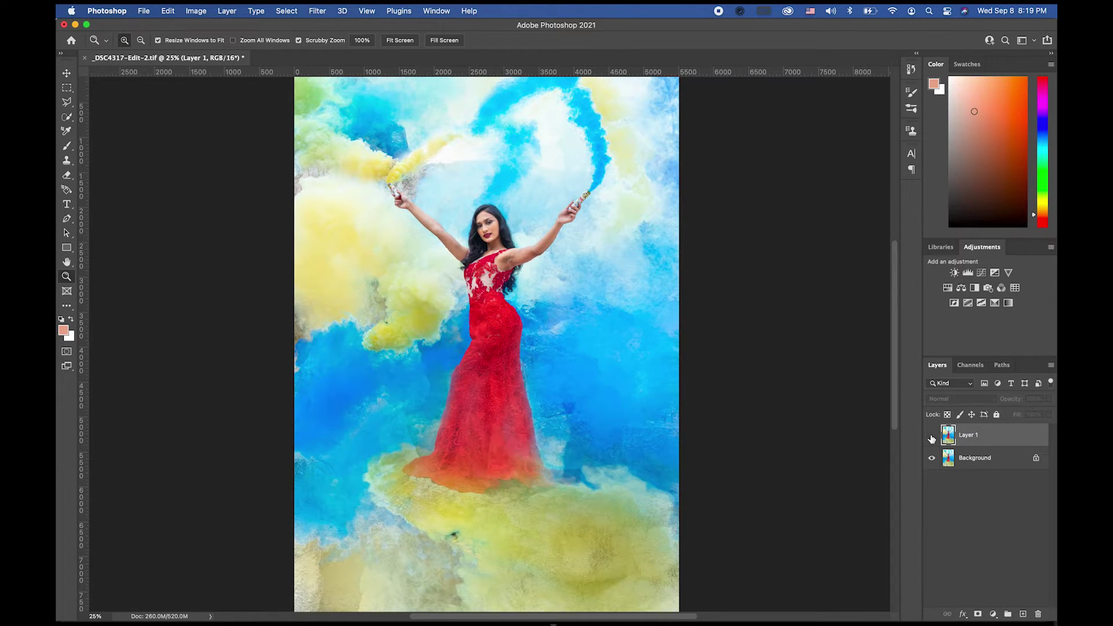
click(933, 437)
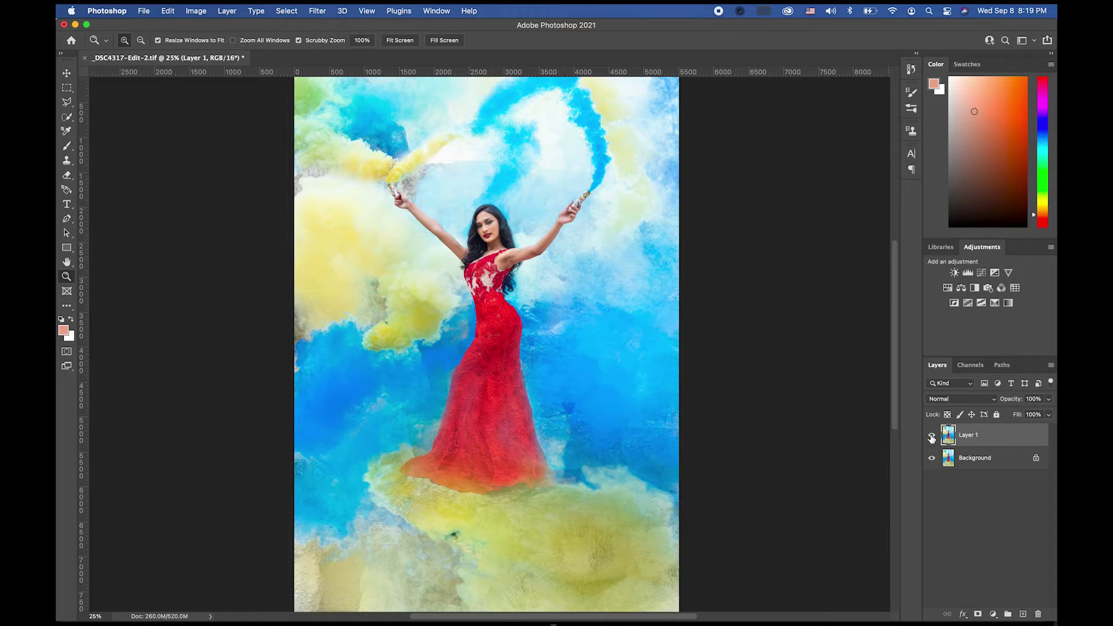
alt+click(511, 355)
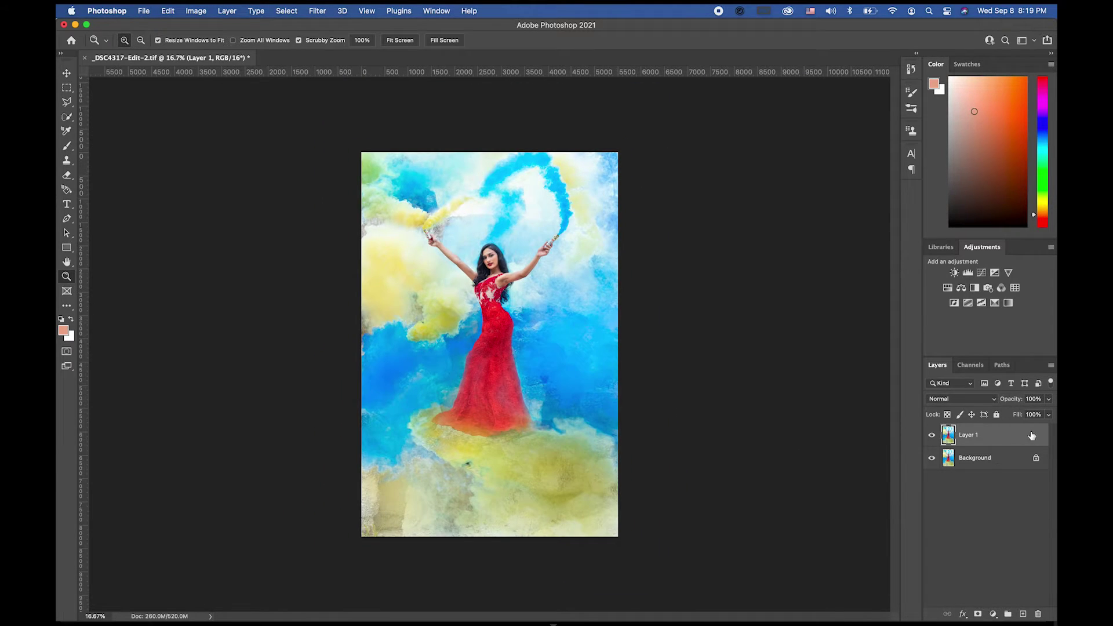
Step: Flatten Layer 1 and the Background into a single layer and save the file
shift+click(984, 462)
right_click(983, 461)
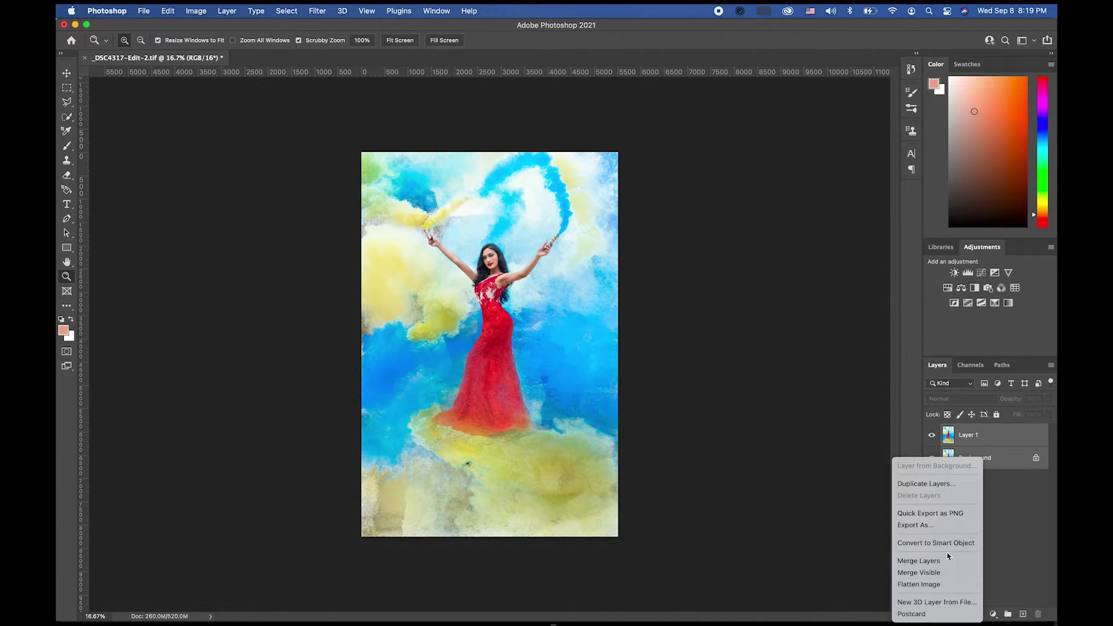
click(938, 585)
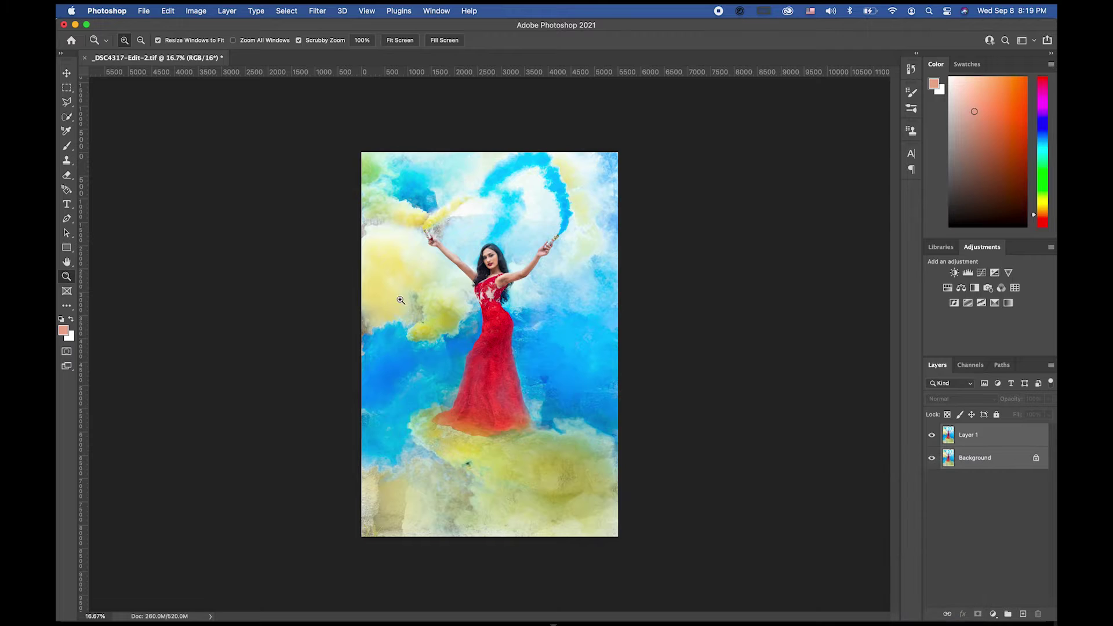
click(145, 11)
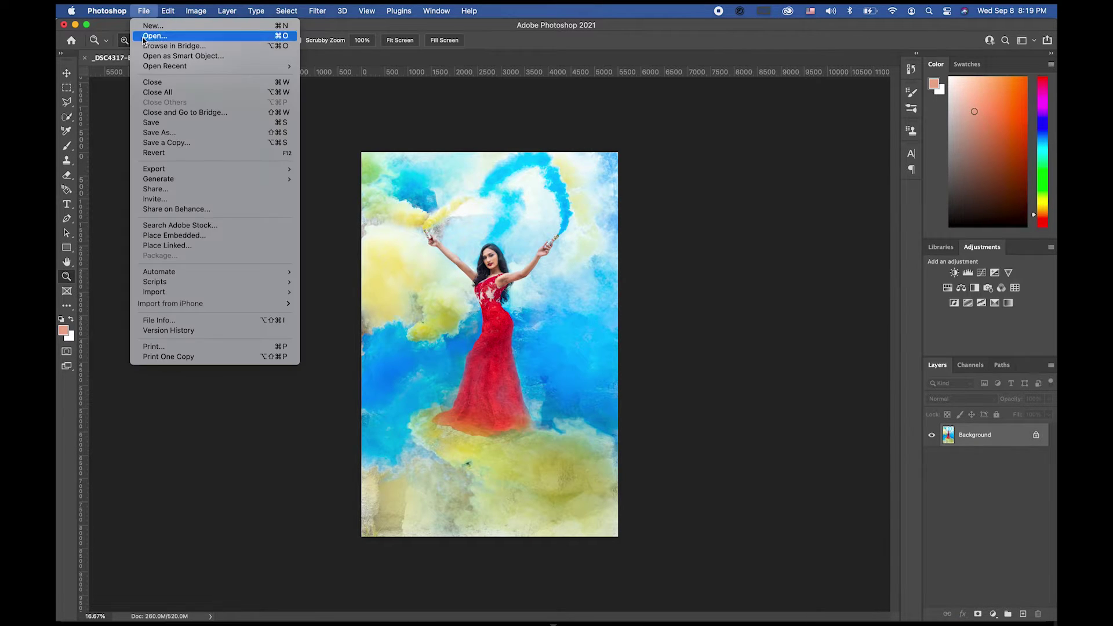
click(148, 124)
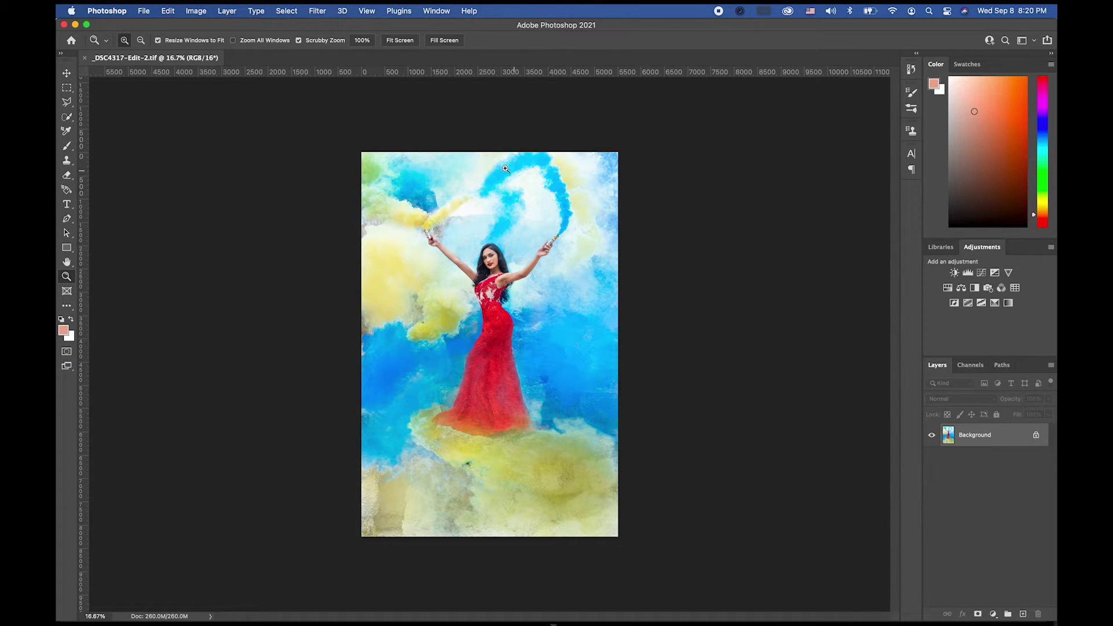
Step: Crop a narrow strip off the bottom edge of the image, keeping its full width
key(c)
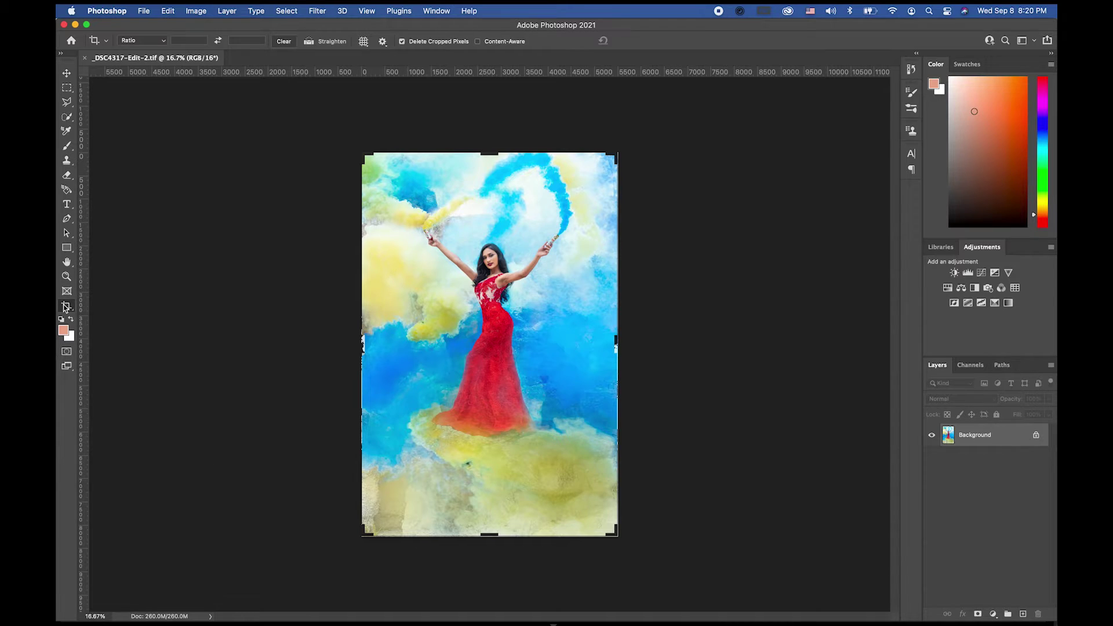
drag(489, 535, 487, 527)
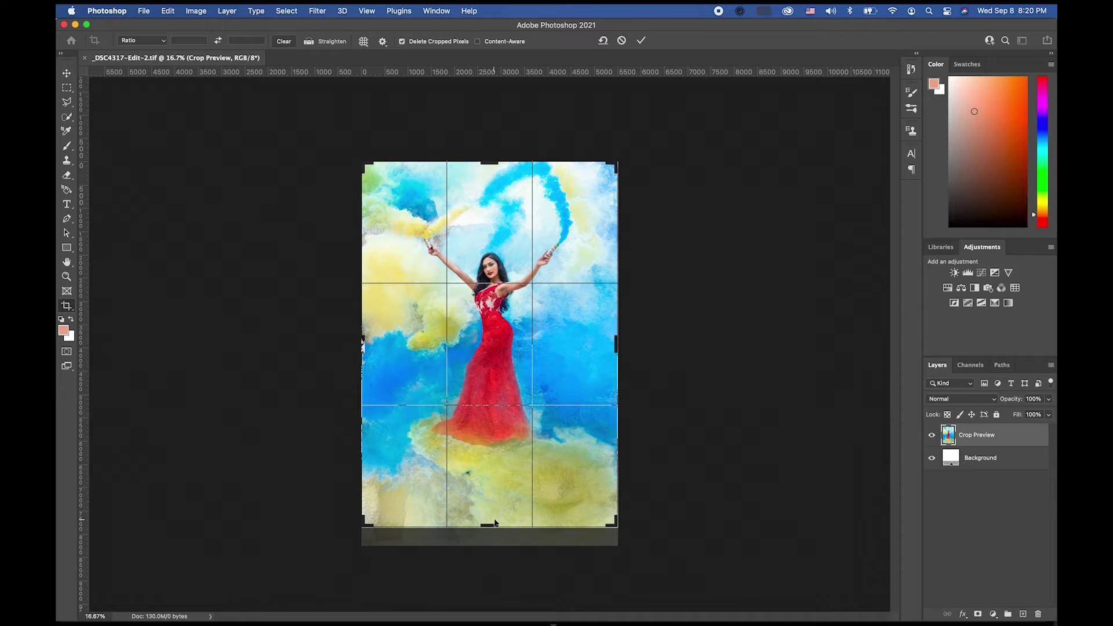
drag(492, 522, 488, 529)
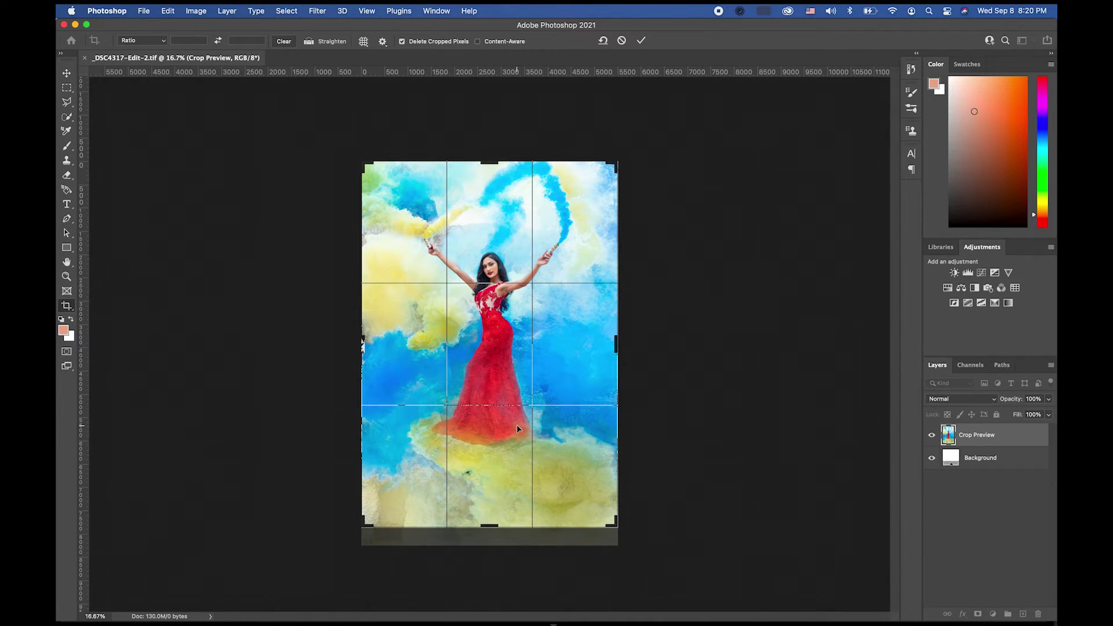
drag(489, 526, 490, 524)
click(67, 68)
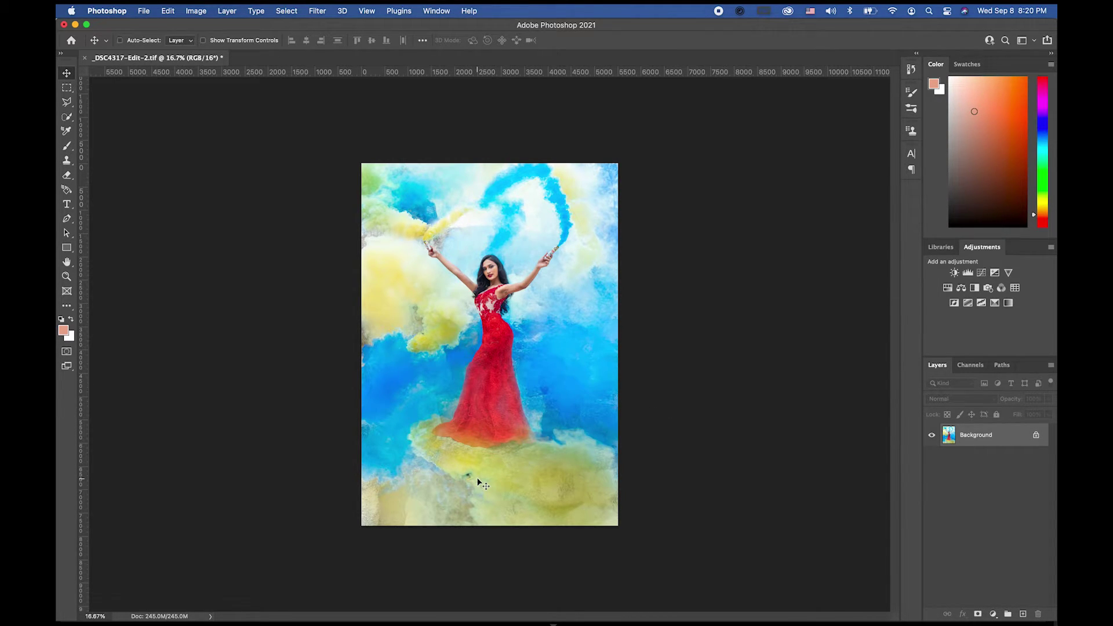
Step: Duplicate the Background layer and bring the woman's face into close view at 200%
key(super+j)
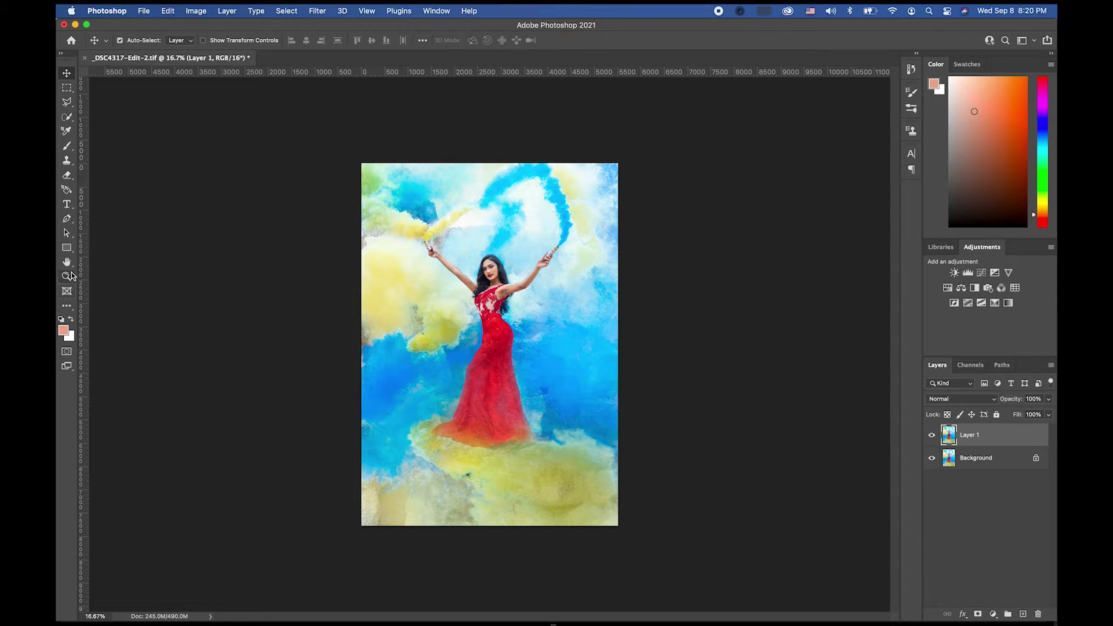
click(67, 278)
click(516, 285)
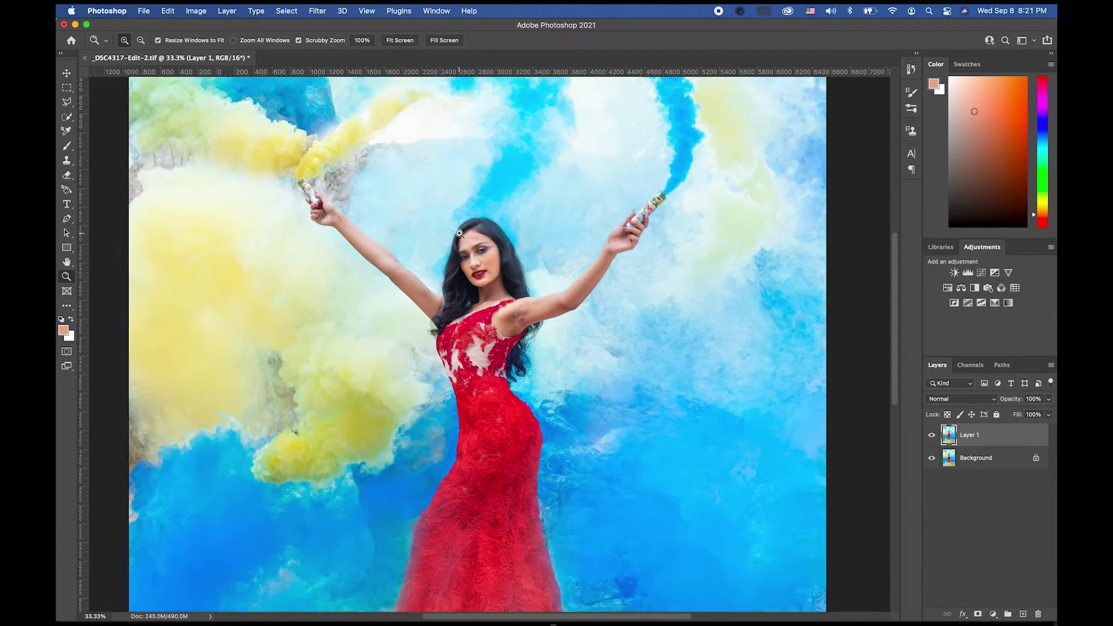
drag(459, 233, 500, 286)
click(471, 236)
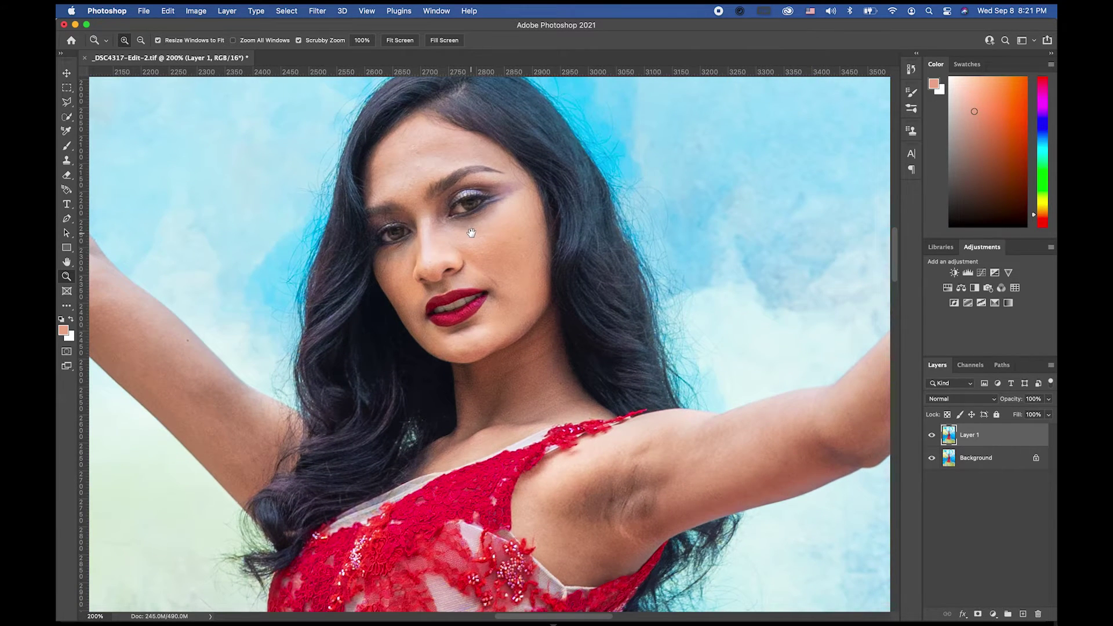
Step: Examine the woman's face, arms and full figure at several magnifications for skin areas that need retouching
drag(469, 212, 468, 301)
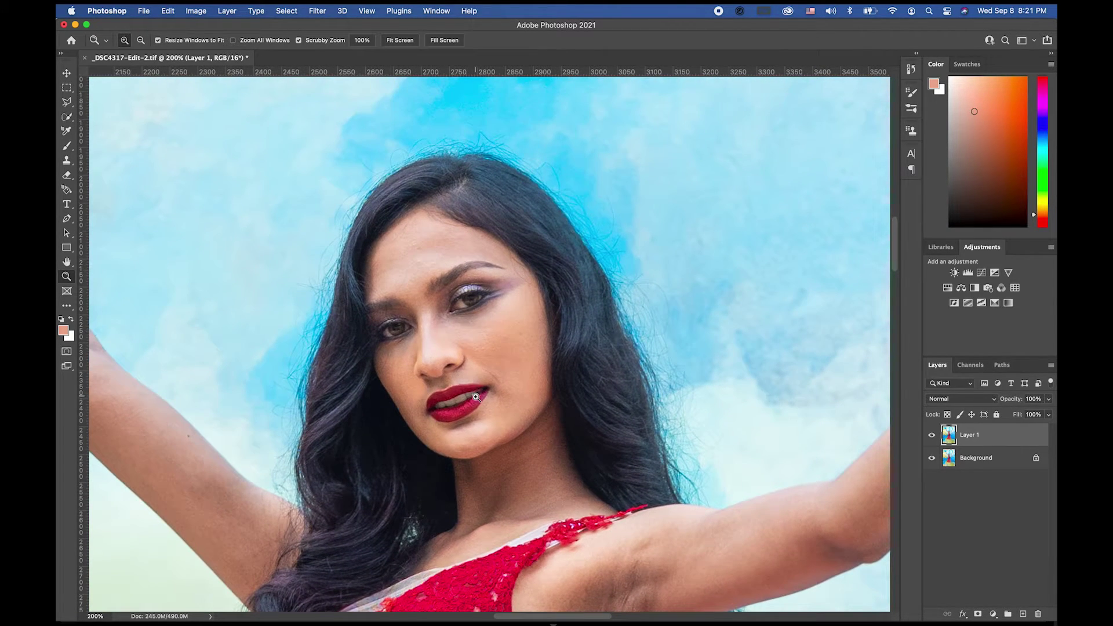
drag(474, 398, 475, 334)
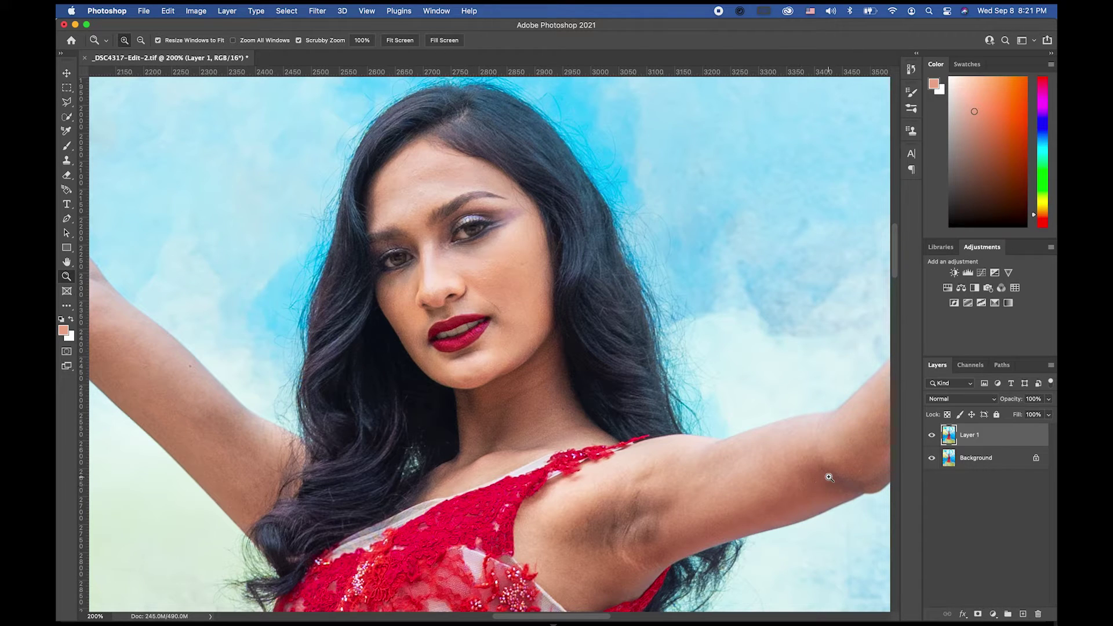
alt+click(596, 437)
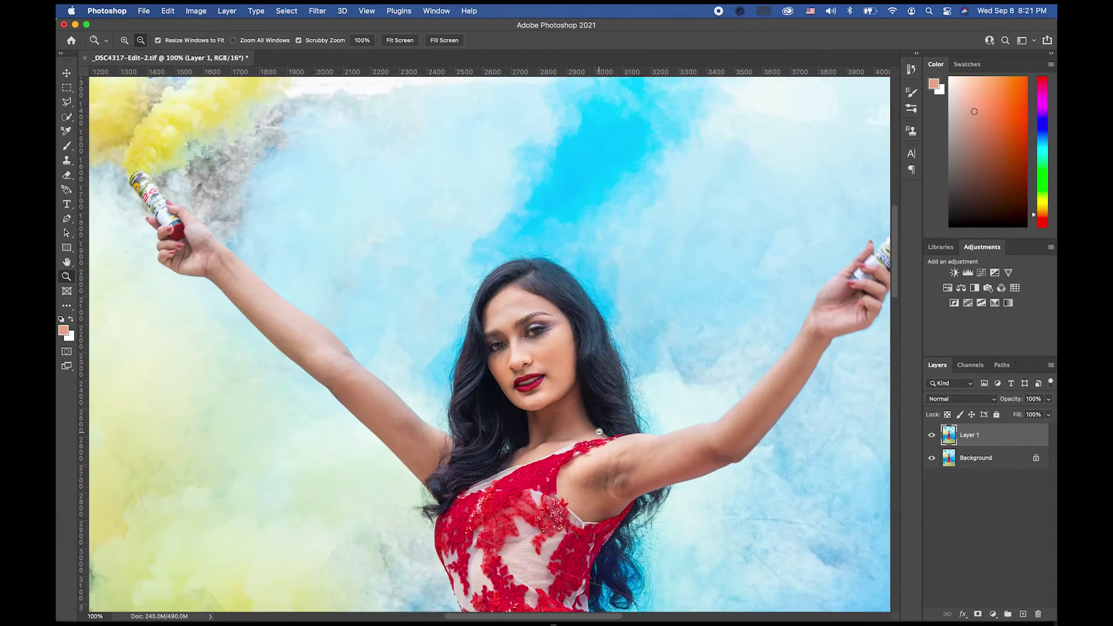
alt+click(595, 437)
alt+click(596, 436)
alt+click(594, 437)
alt+click(595, 436)
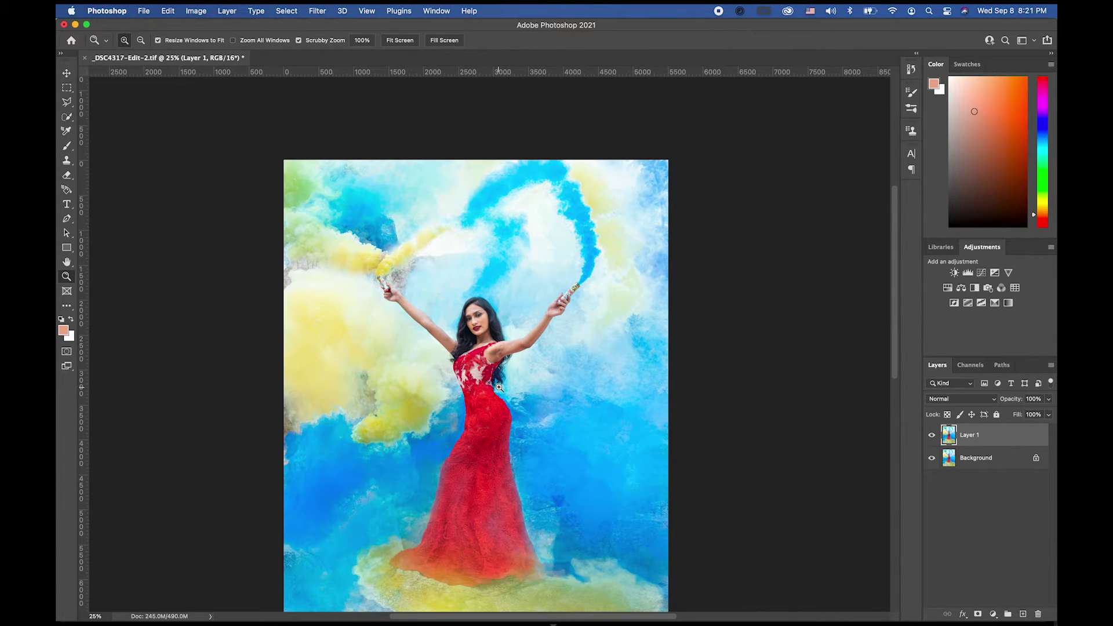
click(488, 335)
click(489, 335)
click(488, 335)
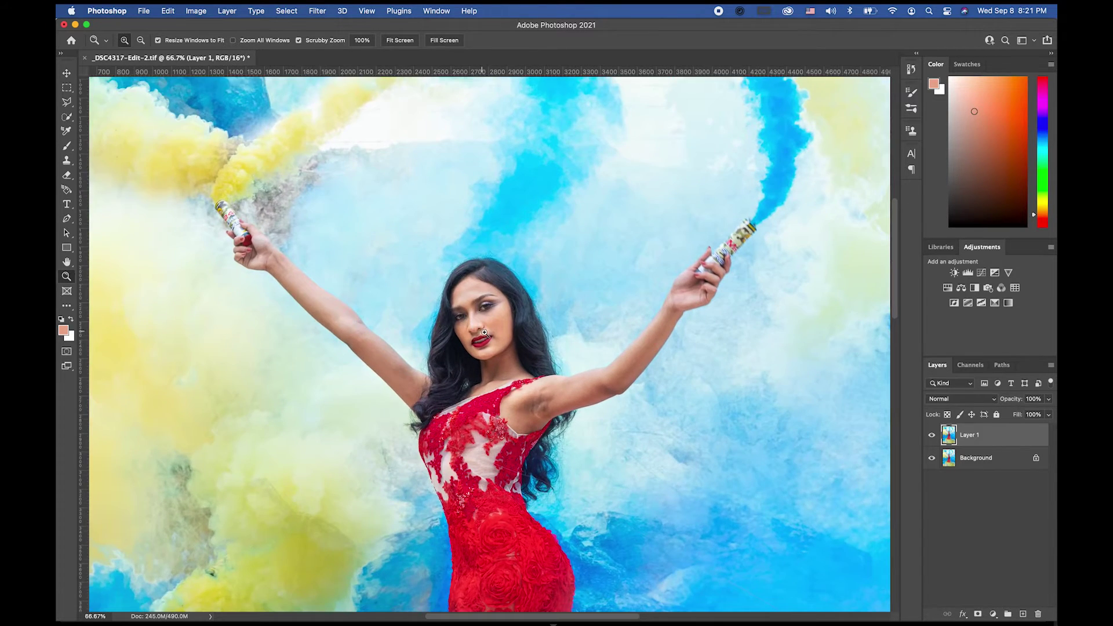
click(488, 335)
alt+click(488, 334)
alt+click(488, 335)
alt+click(500, 422)
alt+click(500, 422)
alt+click(500, 423)
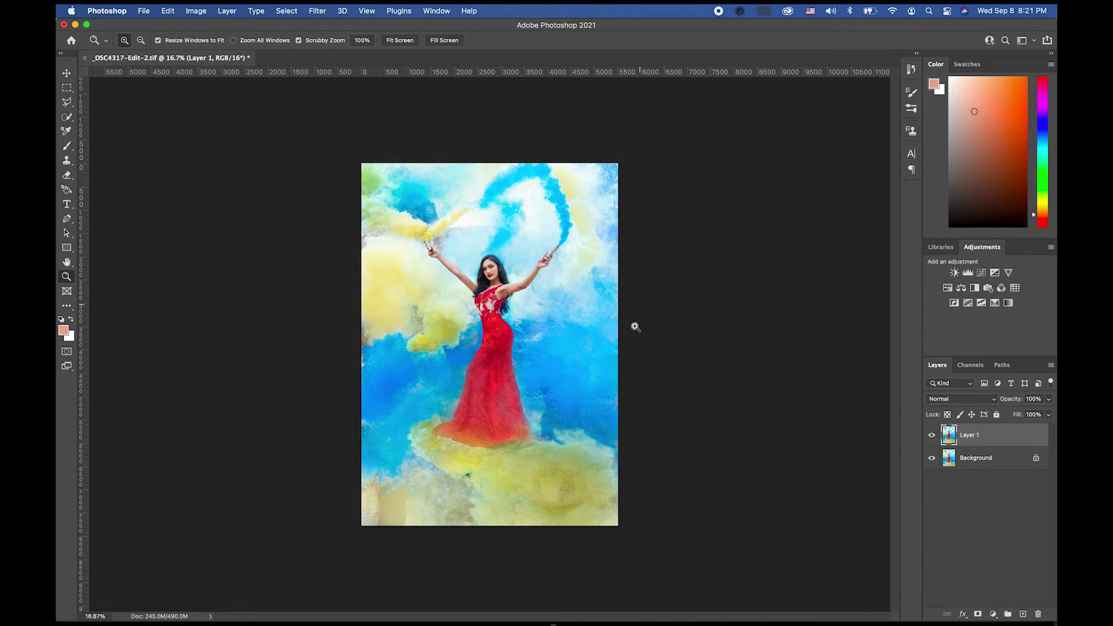
Step: Add a new blank layer above Layer 1 for retouching the face
click(490, 276)
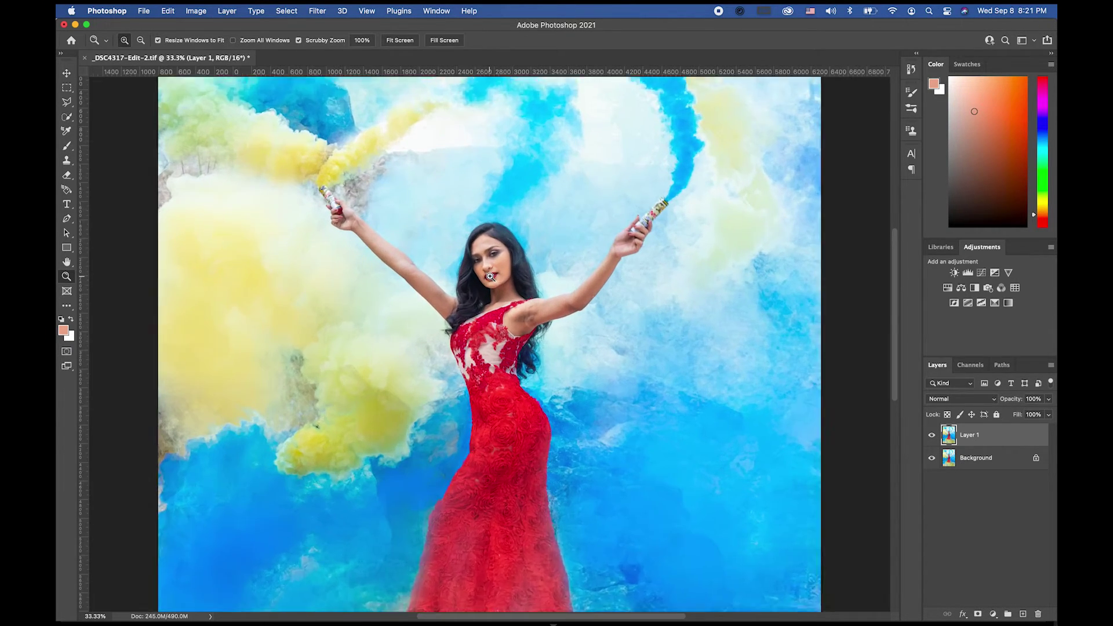
click(490, 276)
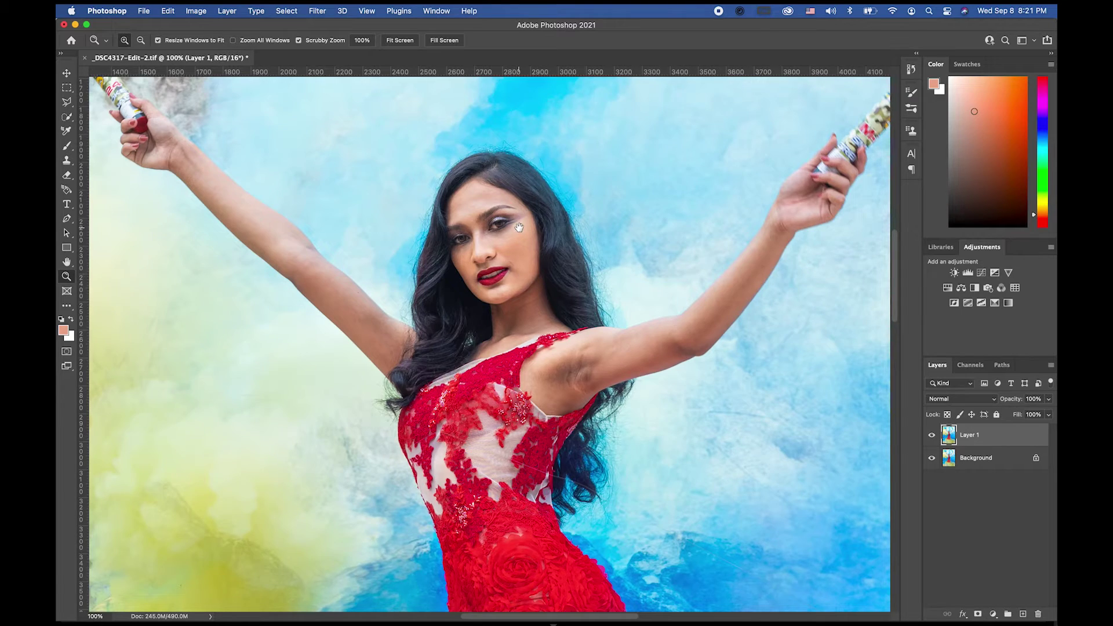
drag(518, 228, 500, 300)
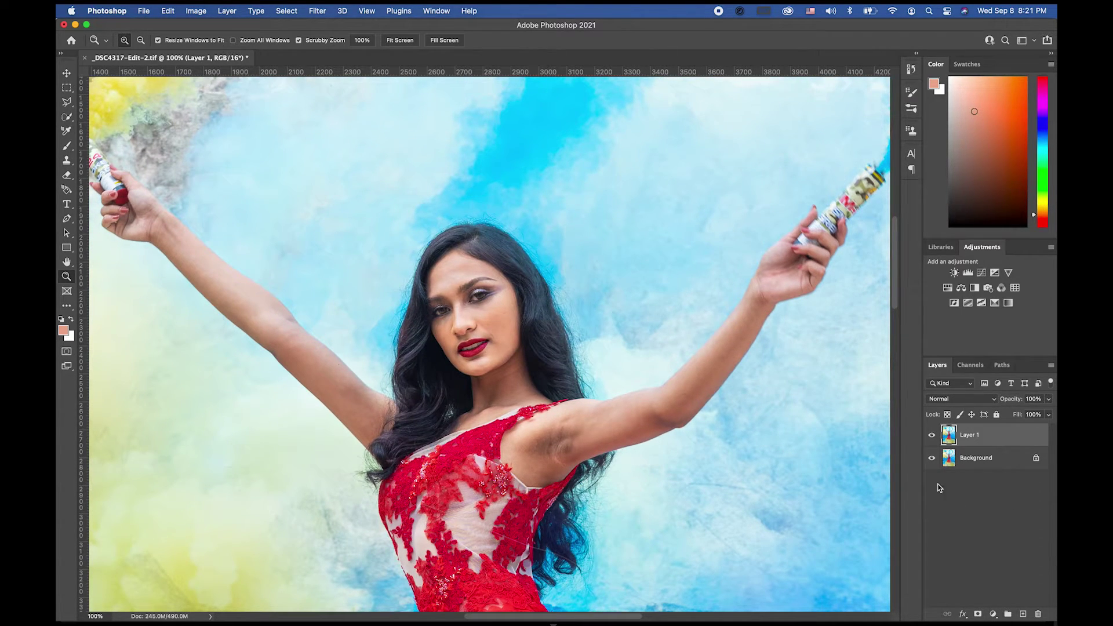
click(481, 324)
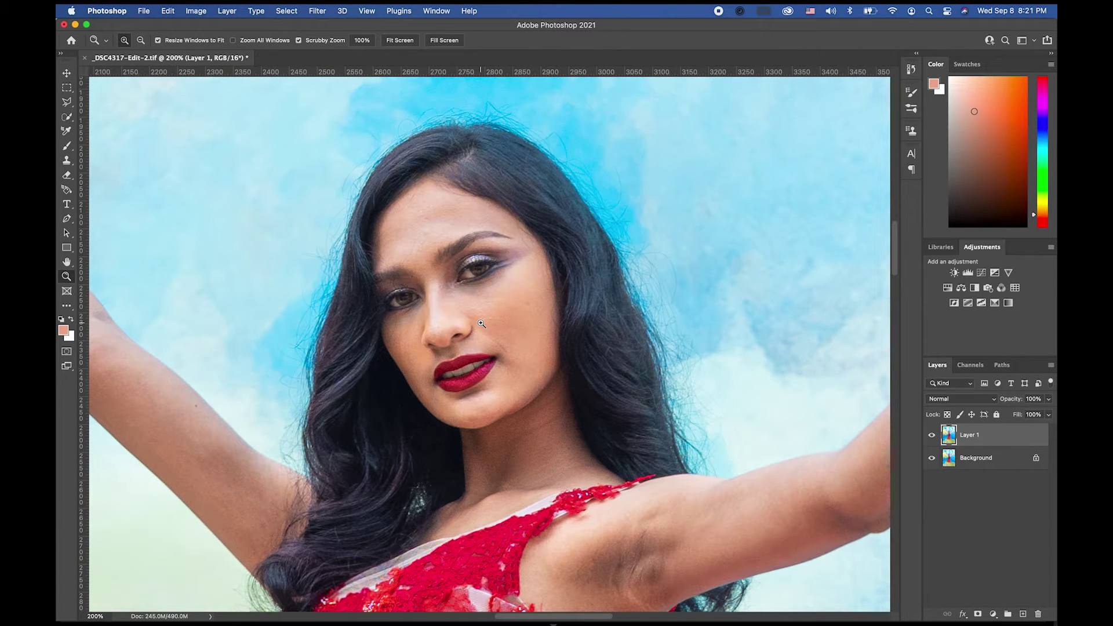
scroll(487, 324, left, 2)
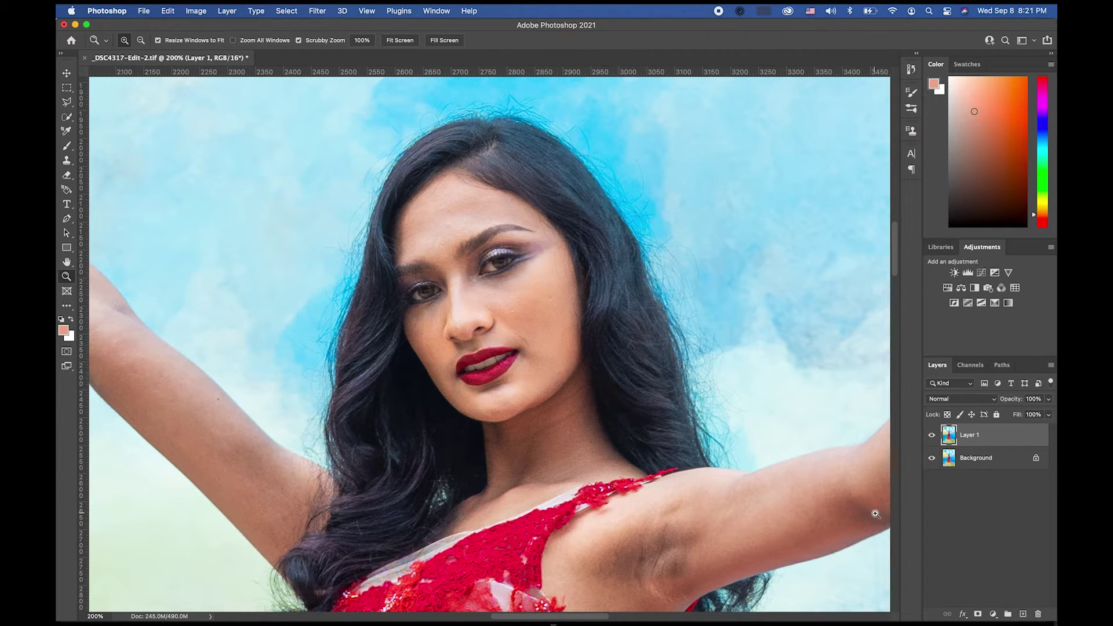
scroll(529, 323, right, 2)
click(1024, 614)
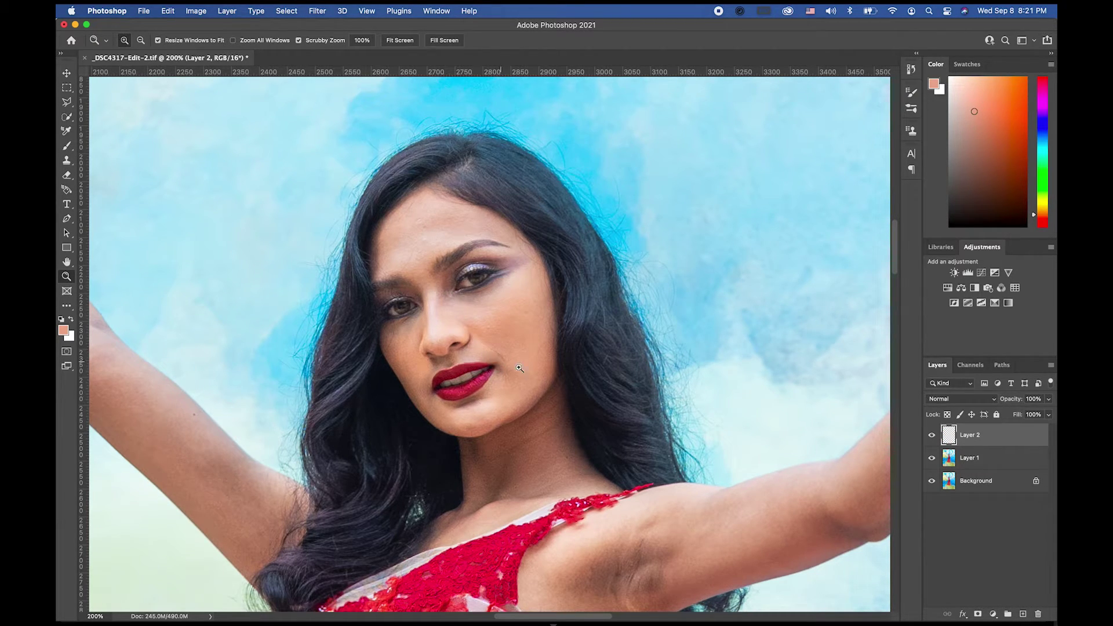
Step: Set up the Brush tool with a 45 px tip and 5% flow
click(67, 146)
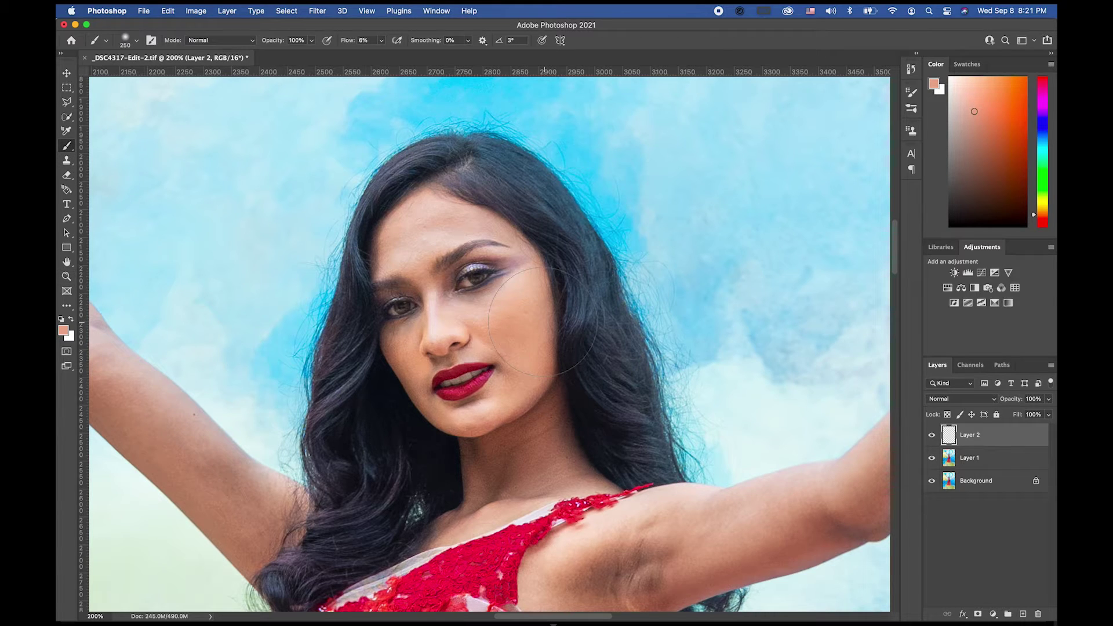
key(bracketleft)
key(bracketleft)
key(bracketleft)
key(bracketleft)
key(bracketleft)
key(bracketleft)
key(bracketleft)
key(bracketleft)
click(382, 40)
Step: Even out the upper and middle forehead on Layer 2 by brushing with skin tones sampled nearby
alt+click(431, 239)
alt+click(435, 241)
alt+click(436, 237)
alt+click(408, 247)
alt+click(408, 239)
alt+click(400, 231)
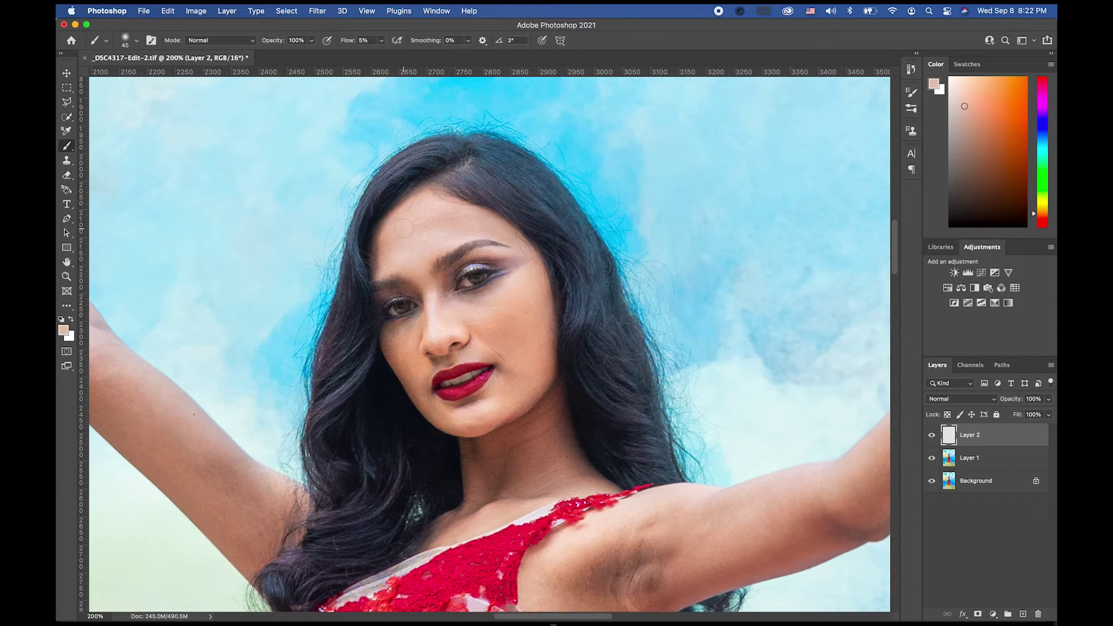
alt+click(410, 240)
alt+click(446, 223)
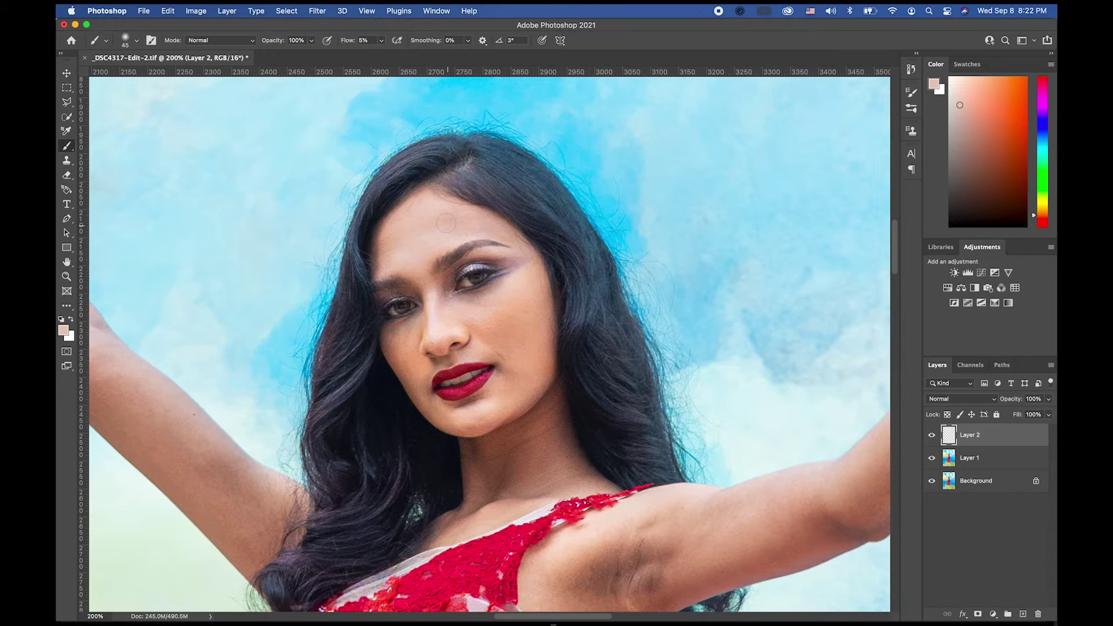
alt+click(462, 226)
alt+click(424, 239)
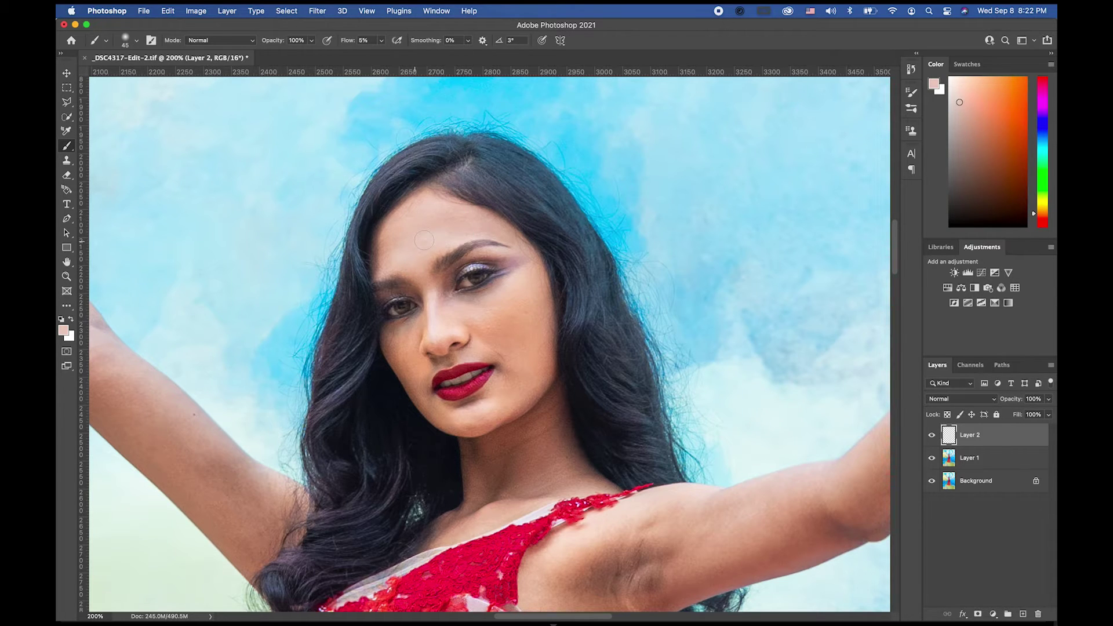
Step: Smooth the lower forehead just above her right eyebrow with sampled skin tones
alt+click(413, 256)
alt+click(424, 258)
alt+click(396, 235)
alt+click(422, 271)
alt+click(416, 255)
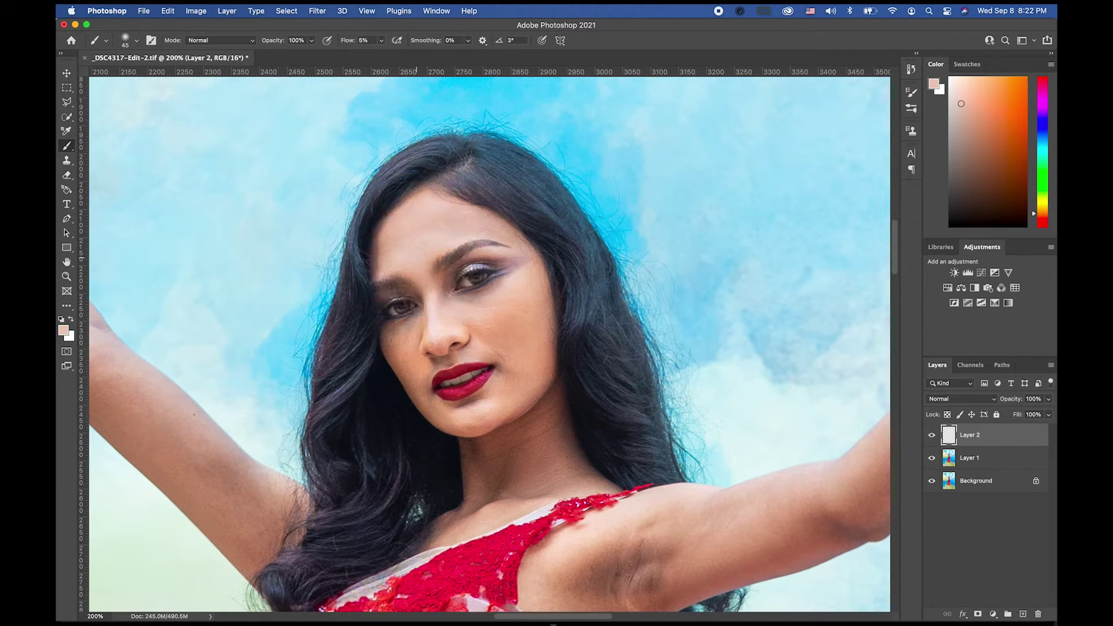
Step: Smooth the bridge of the nose by brushing with tones sampled along it
alt+click(436, 307)
alt+click(447, 325)
alt+click(444, 284)
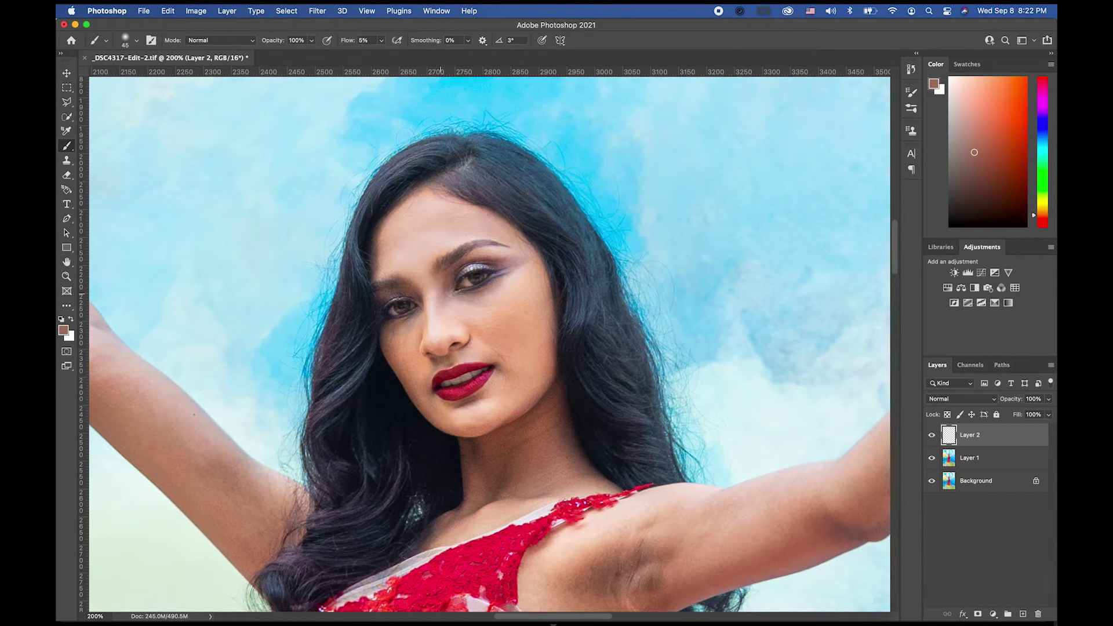
alt+click(436, 305)
alt+click(436, 303)
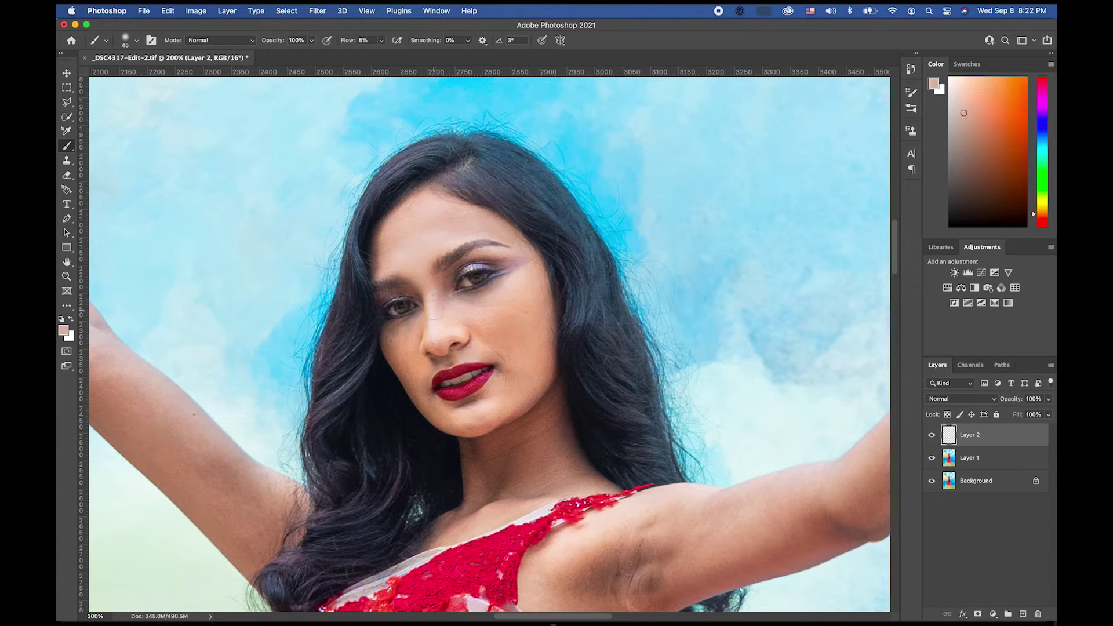
Step: Even out the skin under her left eye and across her left cheek with sampled tones
alt+click(472, 317)
alt+click(490, 315)
alt+click(492, 299)
alt+click(505, 309)
alt+click(502, 320)
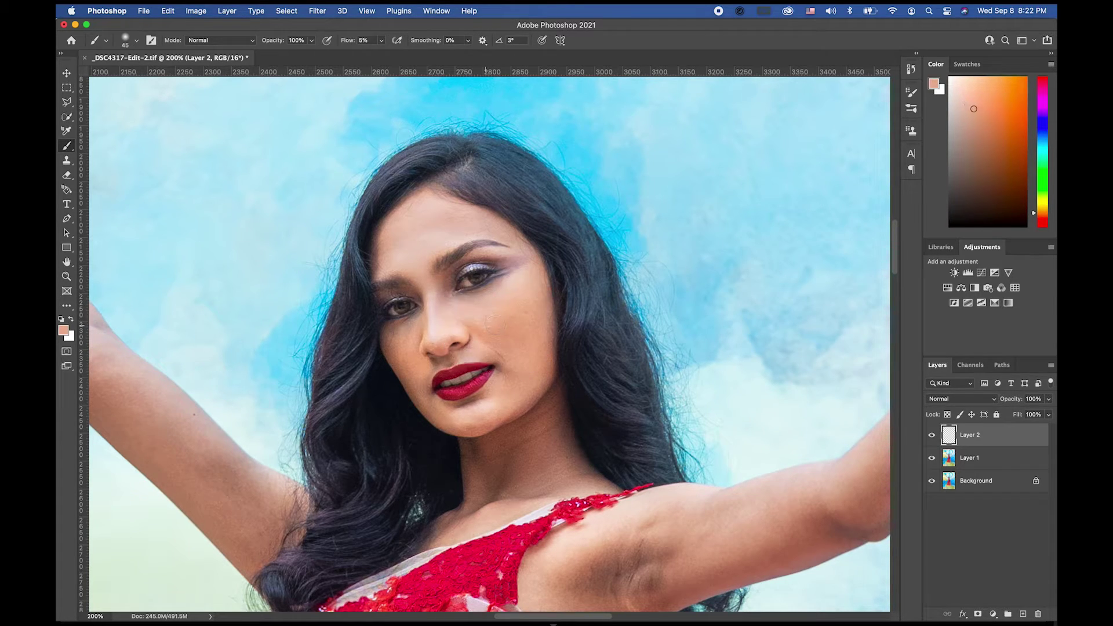
alt+click(505, 304)
alt+click(522, 294)
alt+click(533, 300)
alt+click(525, 312)
Step: Reduce the brush to 35 px and blend the skin around the eyelids and above her right eyebrow
key(bracketleft)
alt+click(485, 258)
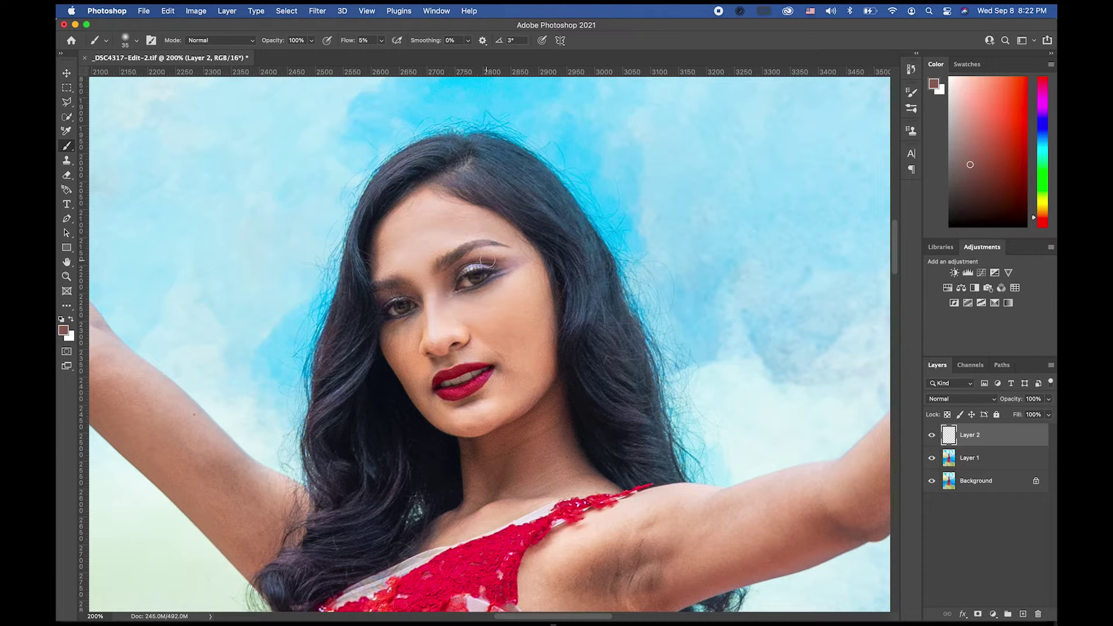
alt+click(493, 253)
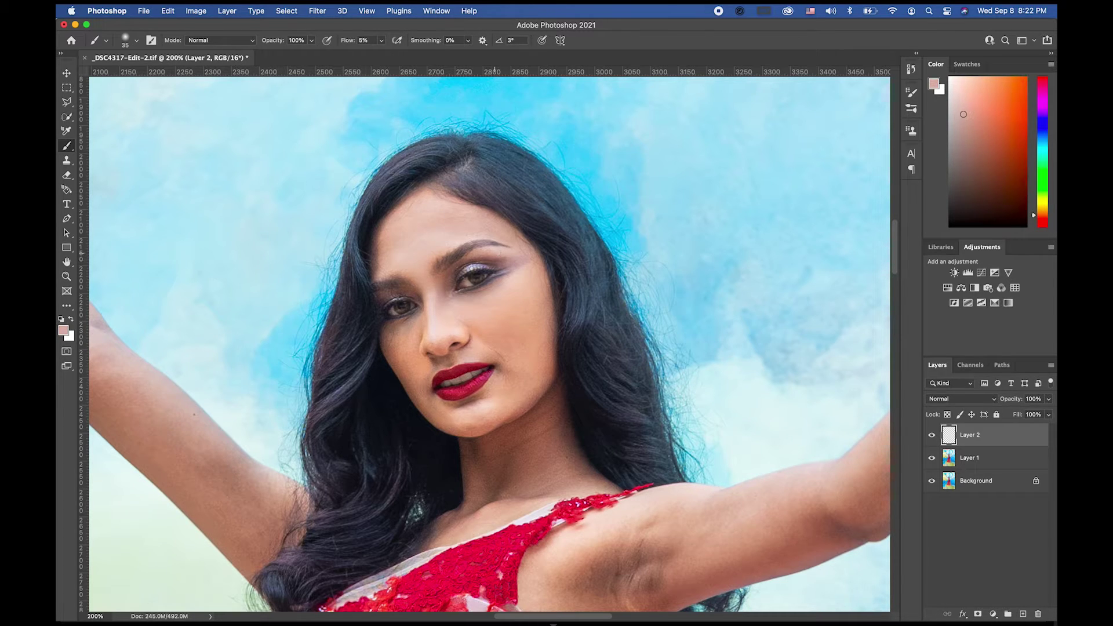
alt+click(398, 293)
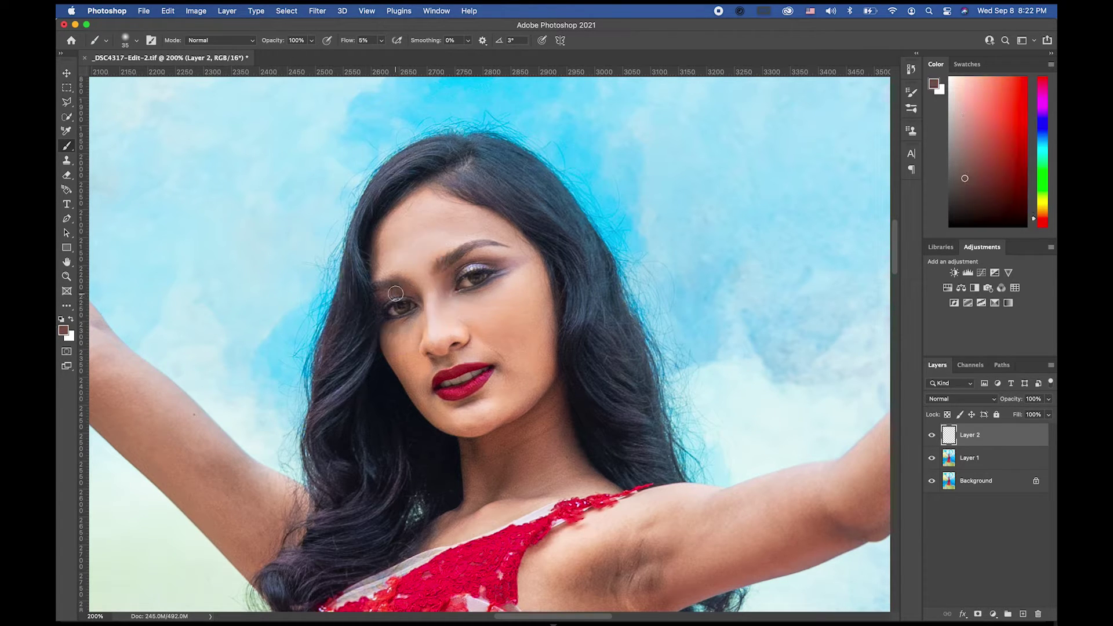
alt+click(399, 260)
alt+click(404, 269)
Step: Smooth her right cheek beneath the eye and beside the nose with sampled skin tones
alt+click(414, 334)
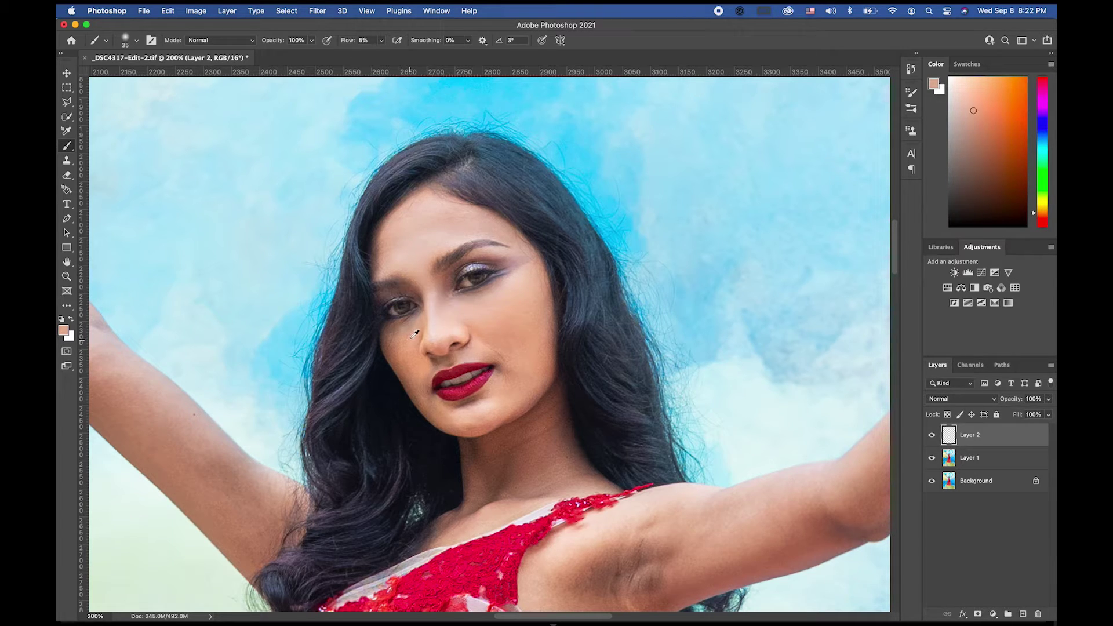
alt+click(411, 342)
alt+click(405, 351)
alt+click(402, 348)
alt+click(404, 350)
alt+click(407, 338)
alt+click(407, 350)
alt+click(406, 346)
alt+click(423, 360)
Step: Blend the skin on the nose tip and around the nose and upper lip with sampled tones
alt+click(447, 334)
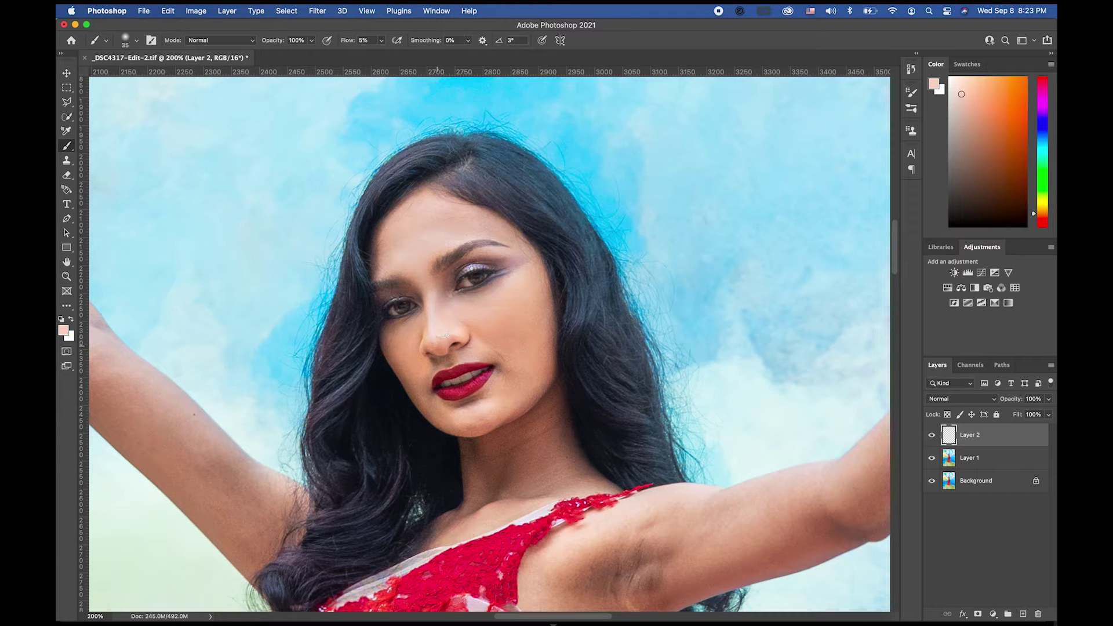
alt+click(426, 369)
alt+click(479, 350)
alt+click(485, 345)
alt+click(521, 371)
alt+click(491, 351)
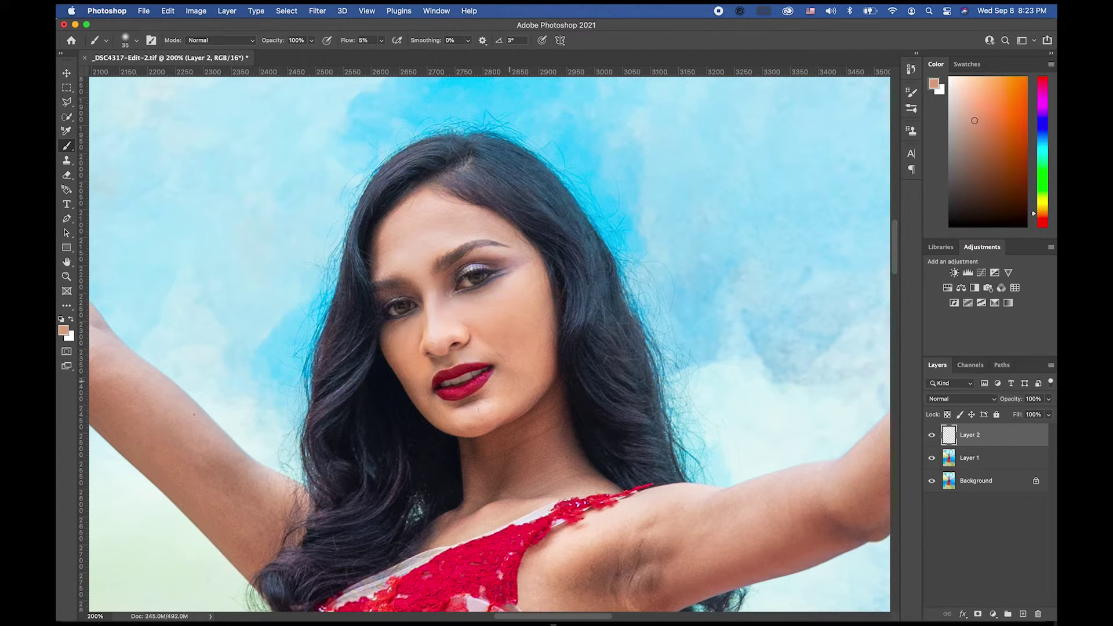
Step: Even out the chin, lower left cheek and nose bridge with sampled tones, enlarging the brush to 50 px
alt+click(447, 409)
alt+click(448, 410)
alt+click(431, 379)
alt+click(482, 422)
alt+click(490, 409)
alt+click(521, 360)
alt+click(543, 343)
alt+click(442, 308)
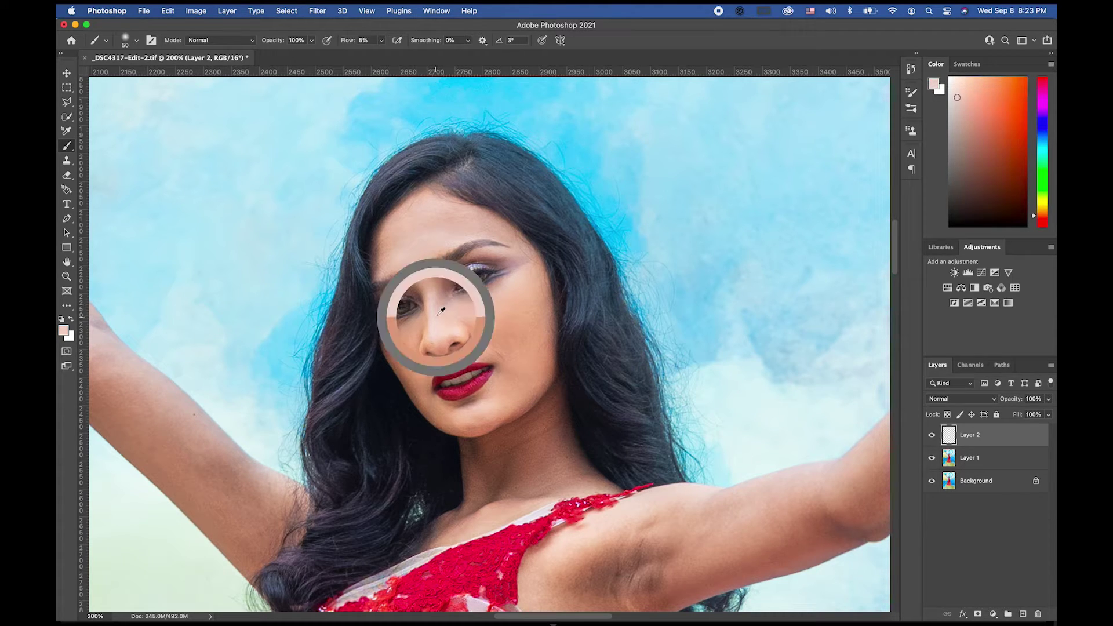
Step: Enlarge the brush to 80 px and lighten the skin between her left shoulder and armpit with sampled tones
scroll(527, 367, down, 3)
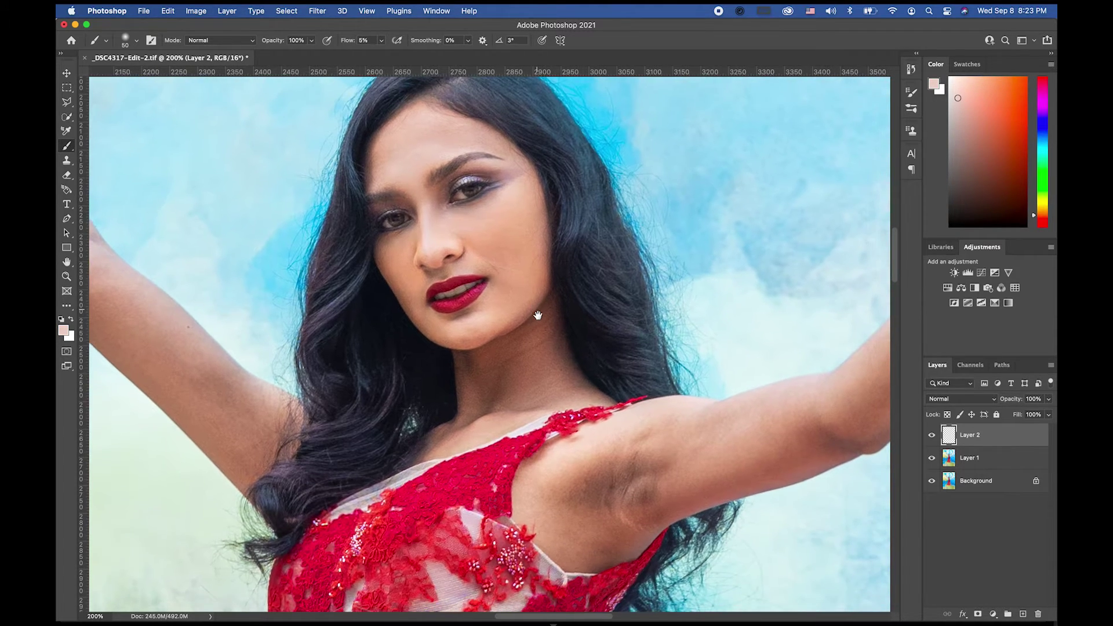
key(bracketright)
key(bracketright)
key(bracketright)
alt+click(661, 440)
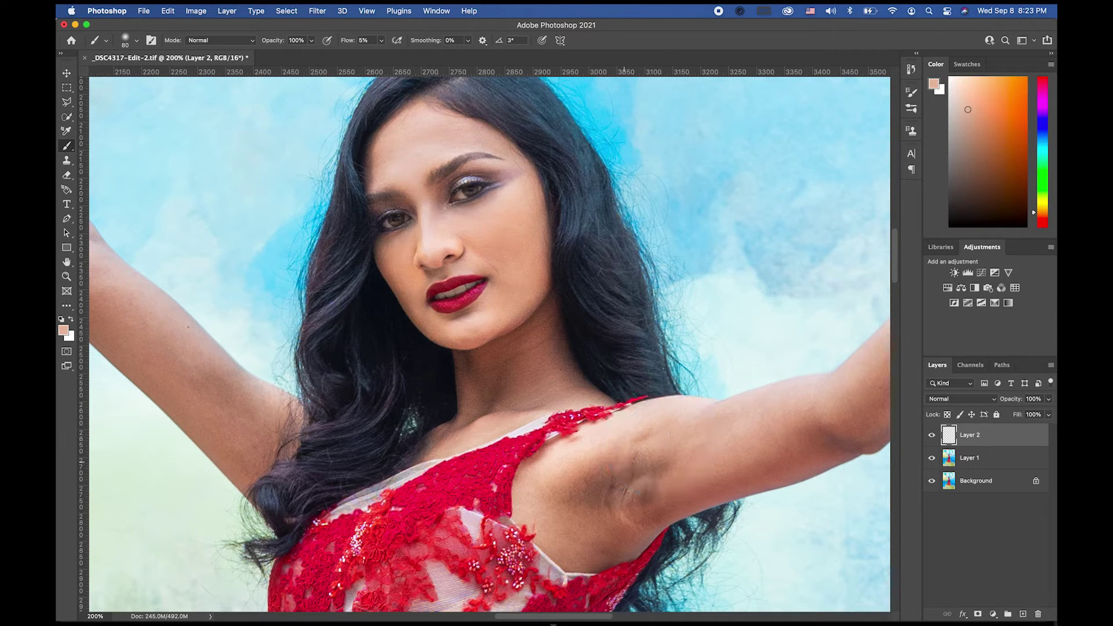
alt+click(674, 455)
alt+click(665, 438)
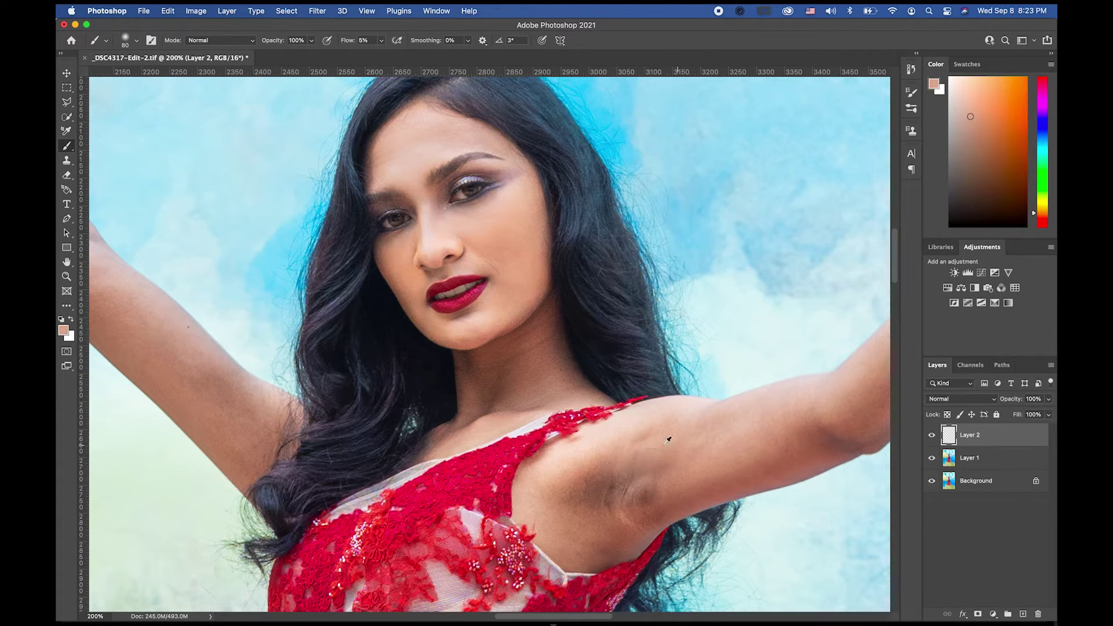
Step: Brush over the dark underarm shadow beside the dress with warmer skin tones sampled nearby
alt+click(580, 470)
alt+click(548, 493)
alt+click(568, 493)
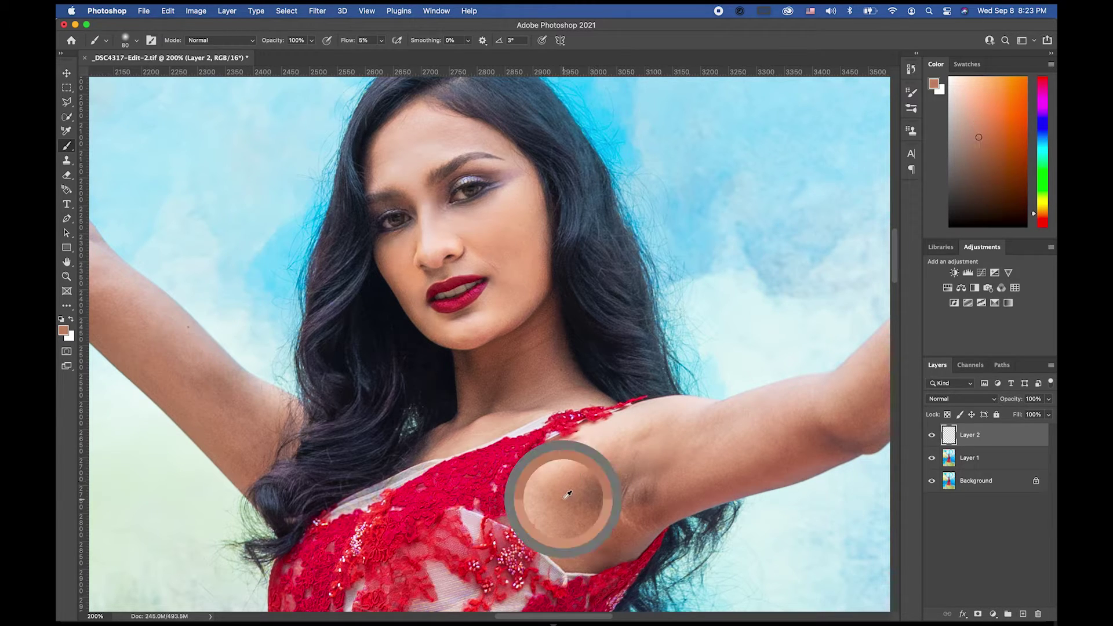
alt+click(577, 516)
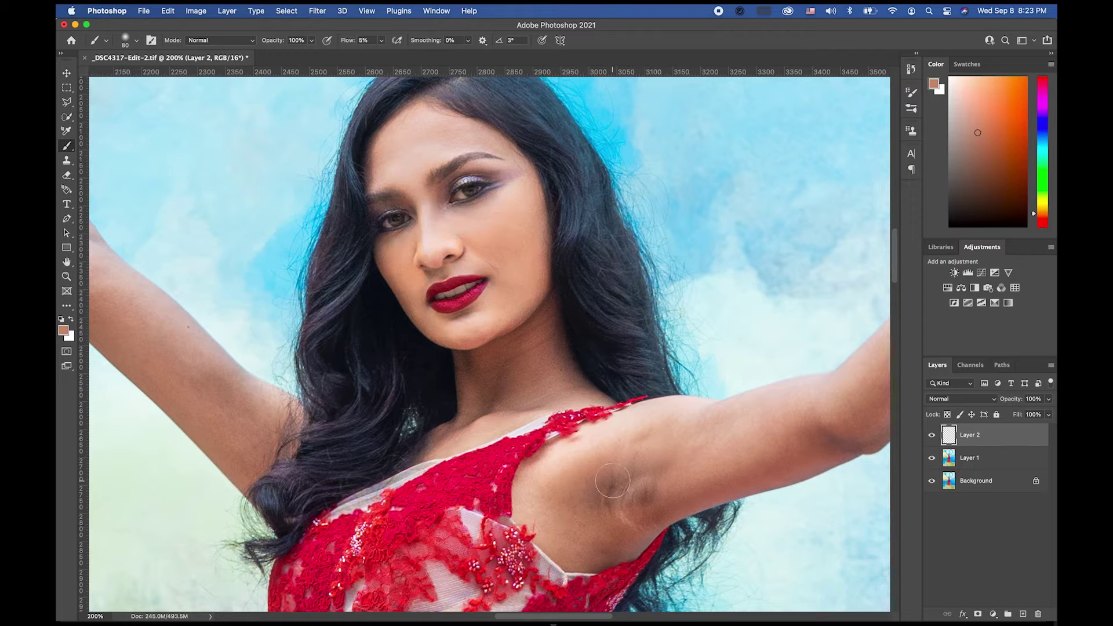
alt+click(568, 495)
Step: Blend the remaining dark underarm creases with tones sampled from the inner upper arm and the skin beside the dress
alt+click(674, 453)
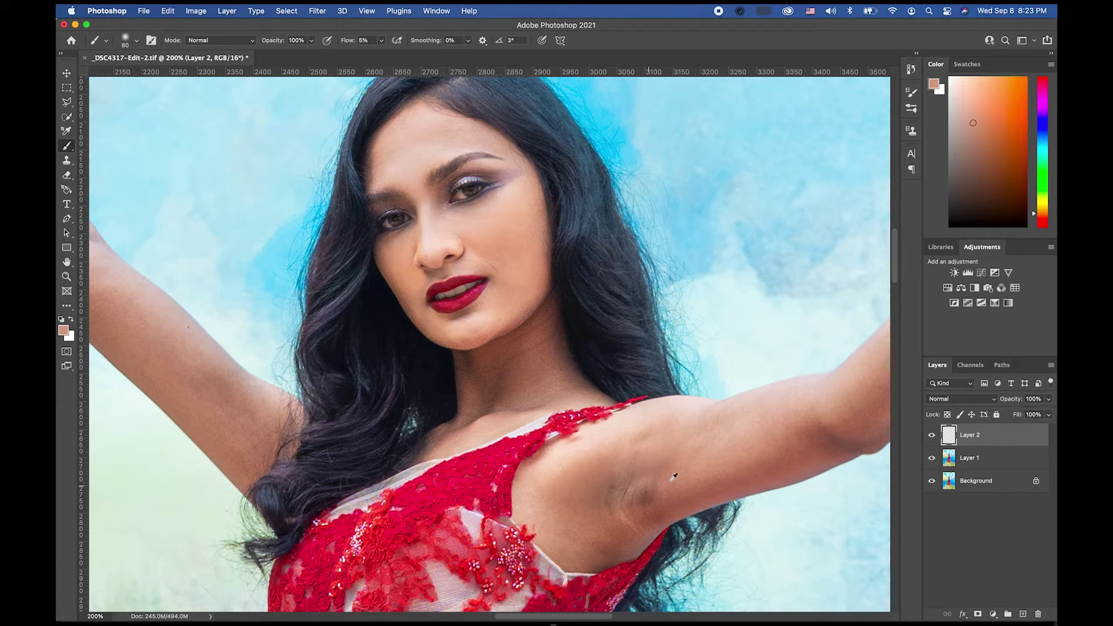
alt+click(669, 474)
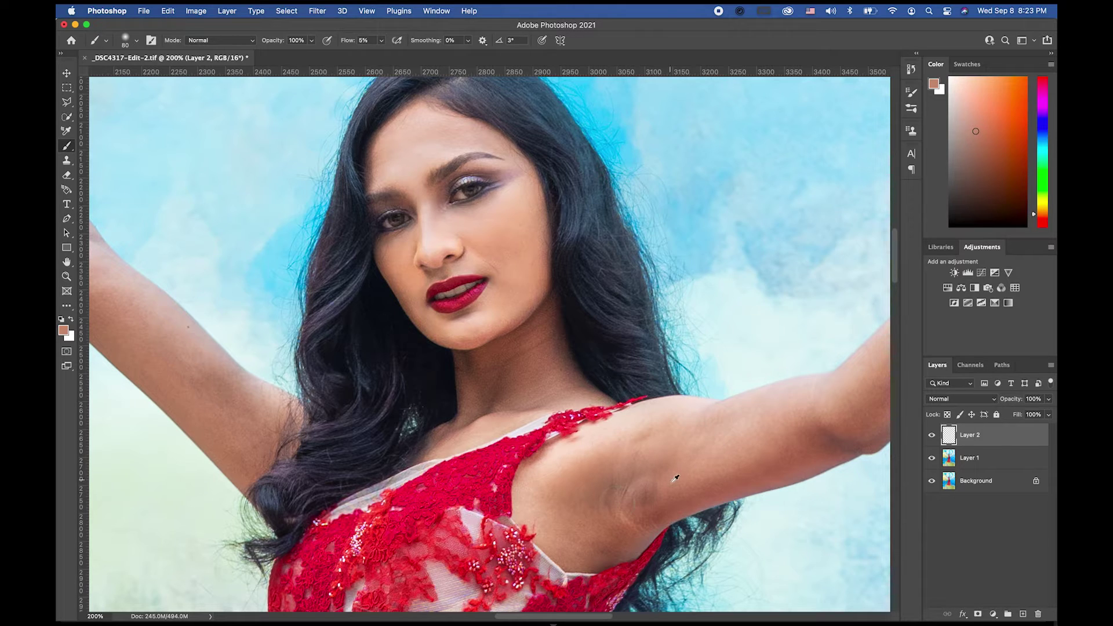
alt+click(569, 526)
alt+click(592, 525)
alt+click(670, 478)
alt+click(672, 456)
alt+click(674, 488)
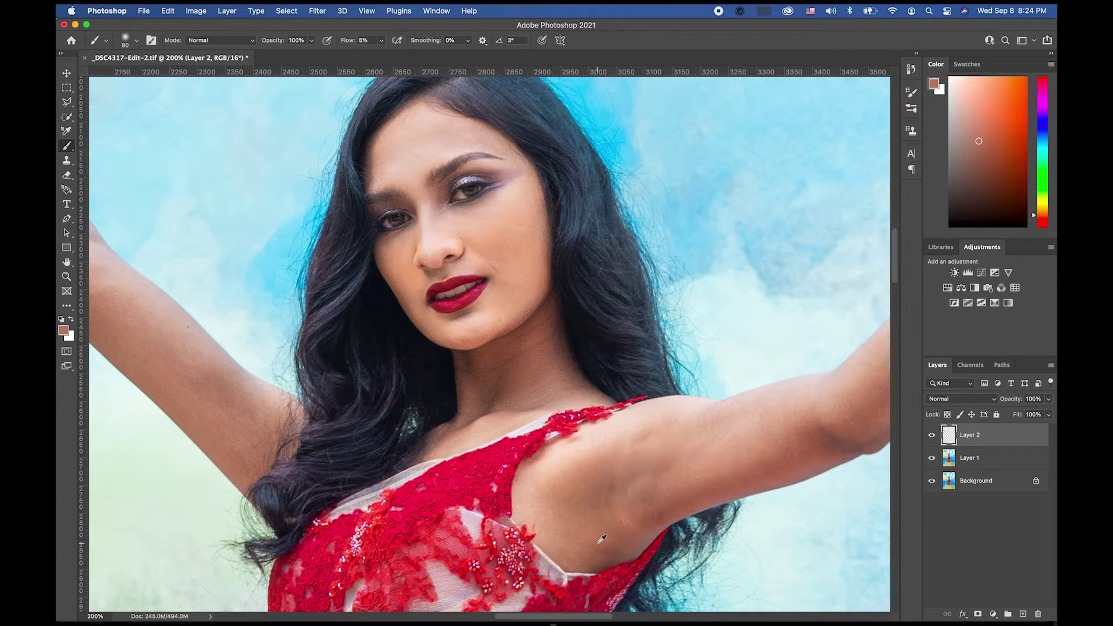
Step: Even out the shoulder and upper arm with lighter sampled skin tones, and touch up the skin on her other arm
alt+click(663, 508)
alt+click(700, 461)
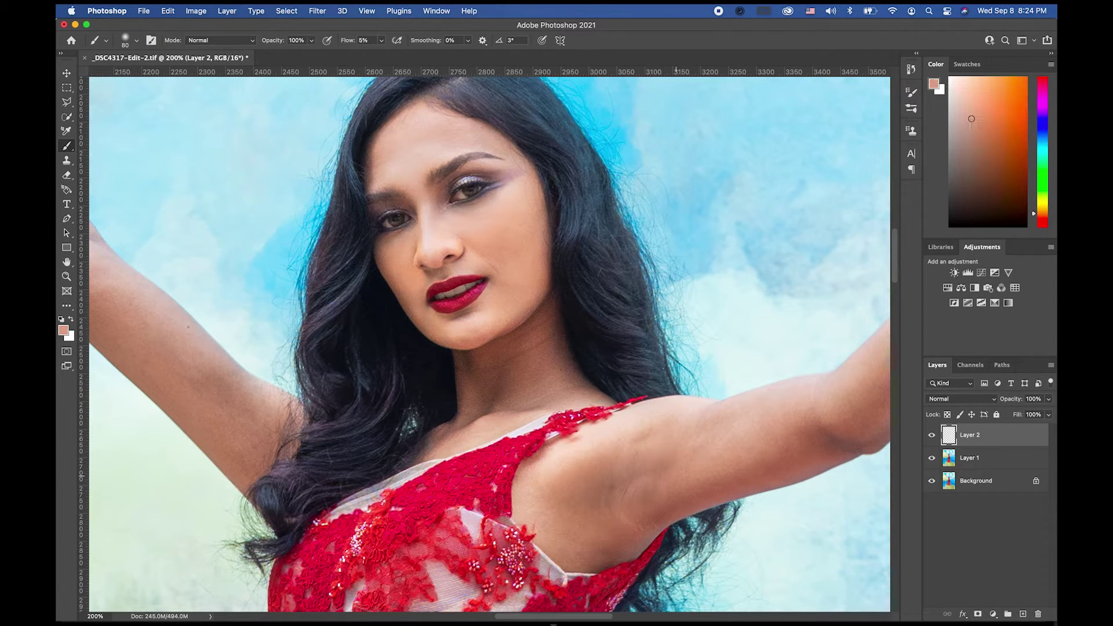
alt+click(677, 440)
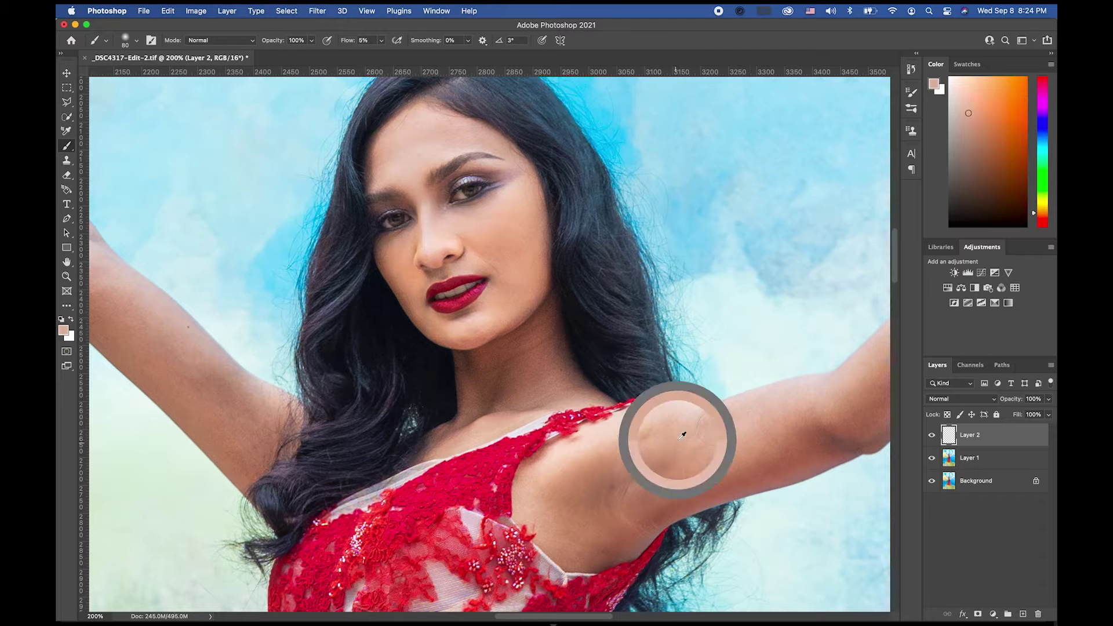
alt+click(800, 419)
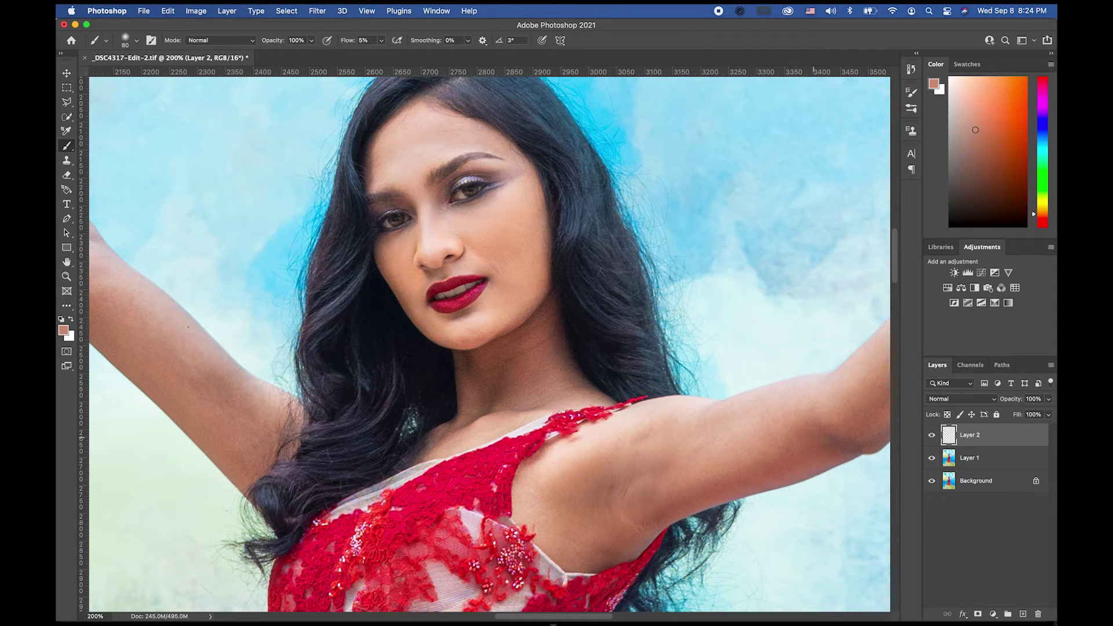
alt+click(179, 348)
alt+click(189, 351)
Step: Flatten Layer 2, Layer 1 and the Background into a single layer
drag(197, 382, 310, 470)
drag(393, 483, 269, 408)
drag(403, 464, 512, 291)
click(67, 277)
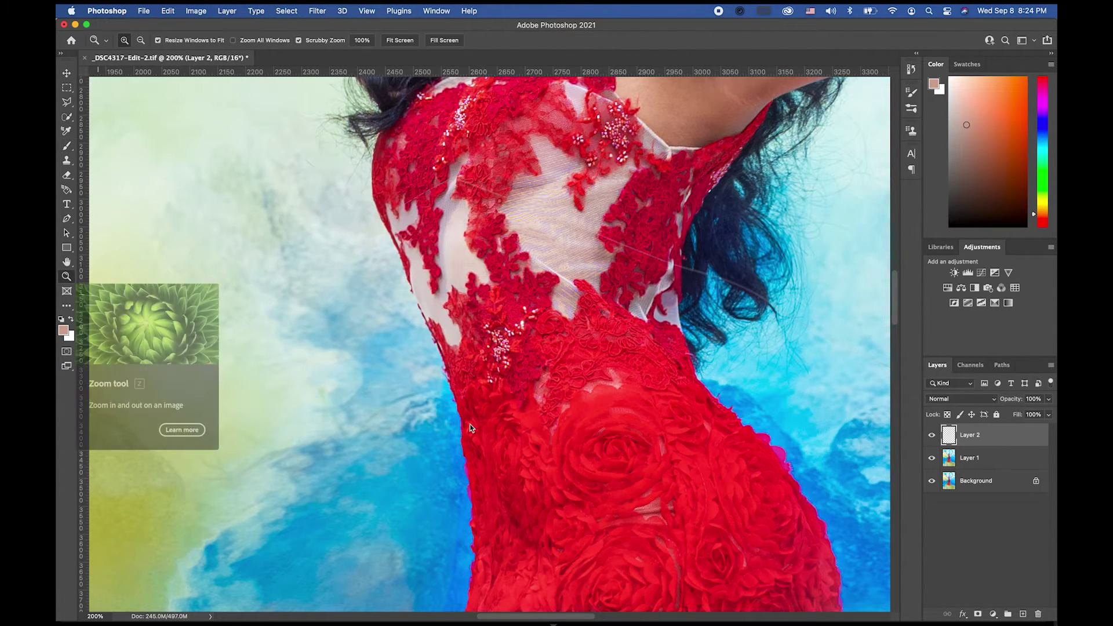
alt+click(541, 363)
alt+click(543, 348)
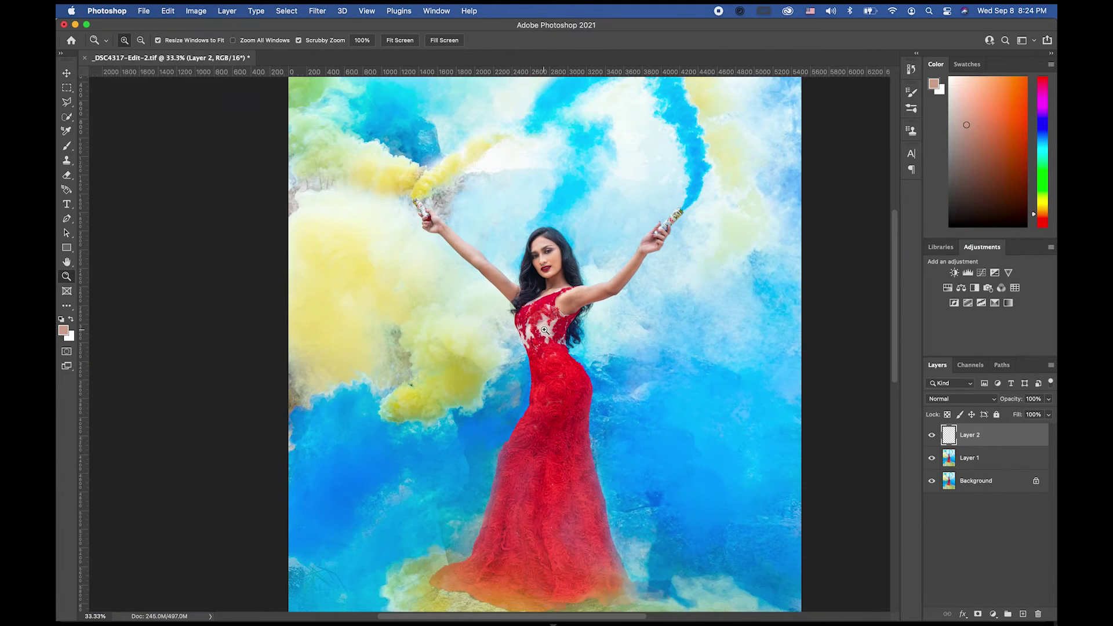
alt+click(545, 330)
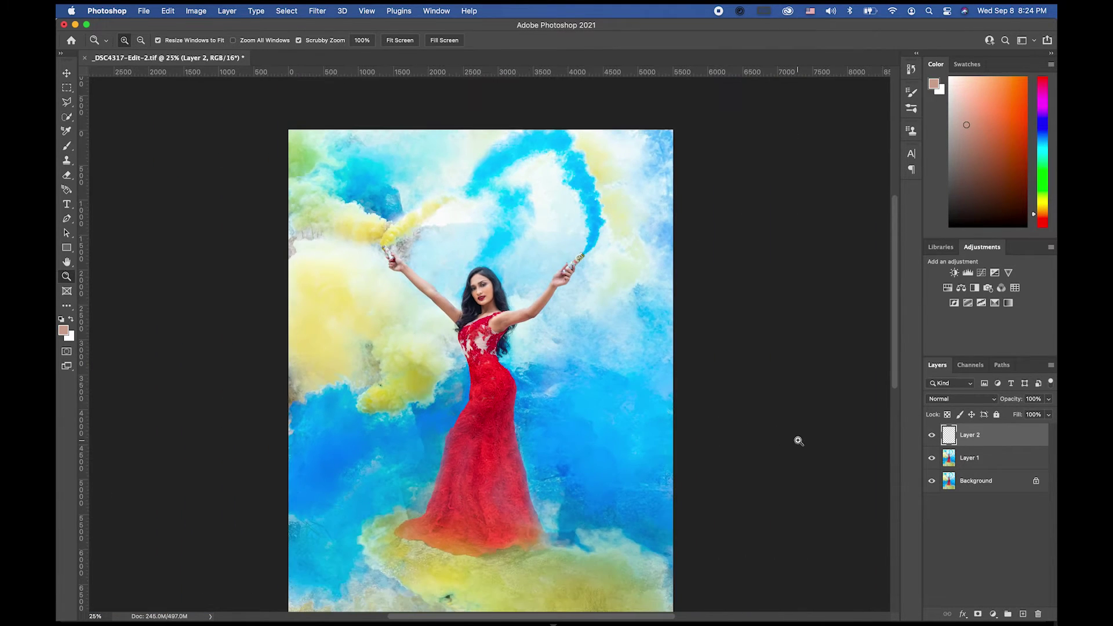
shift+click(988, 485)
right_click(986, 467)
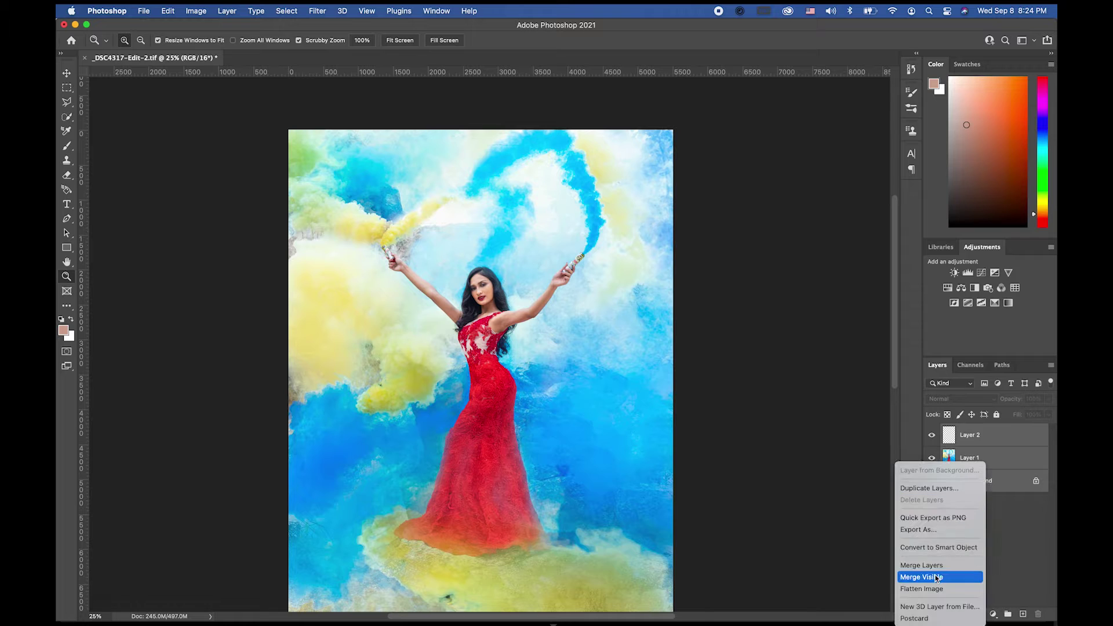
click(939, 588)
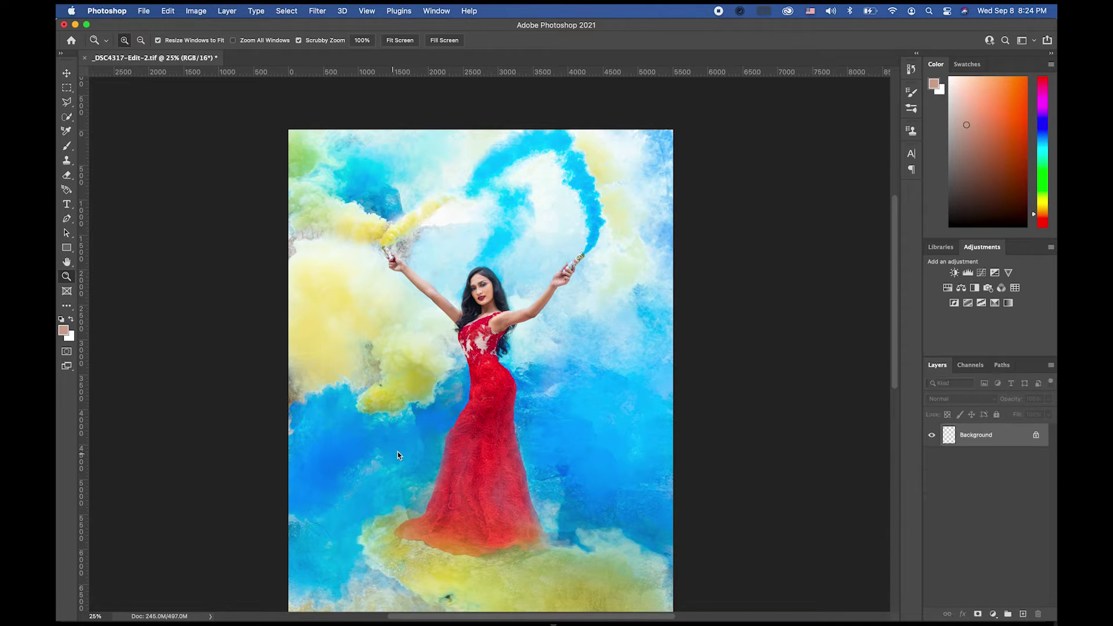
Step: Duplicate the flattened background onto a new layer
drag(406, 511, 409, 516)
click(440, 546)
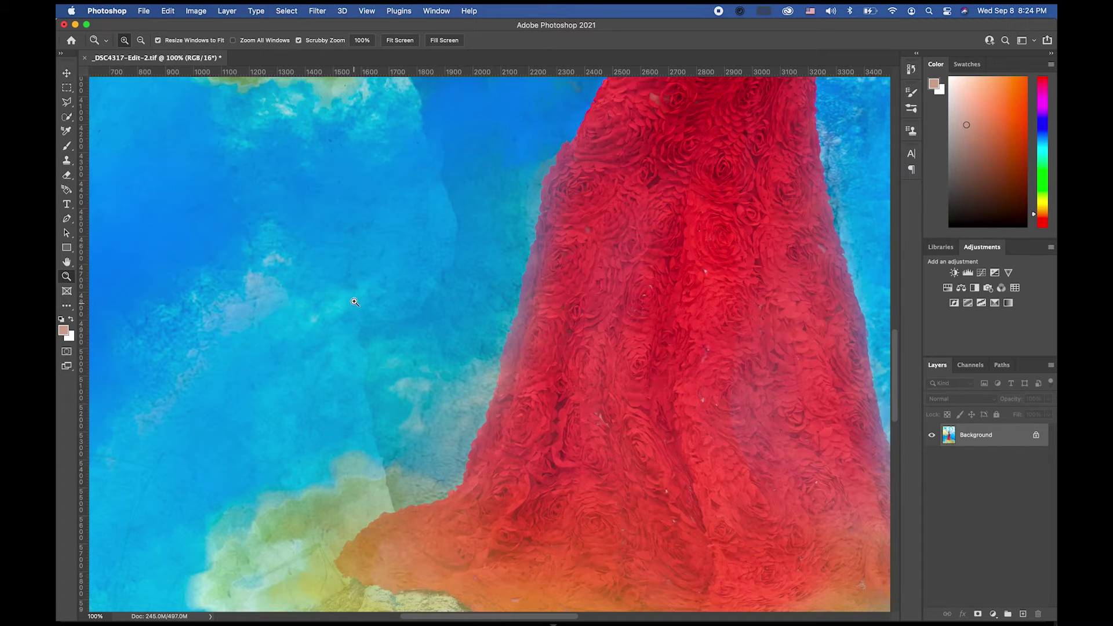
alt+click(443, 455)
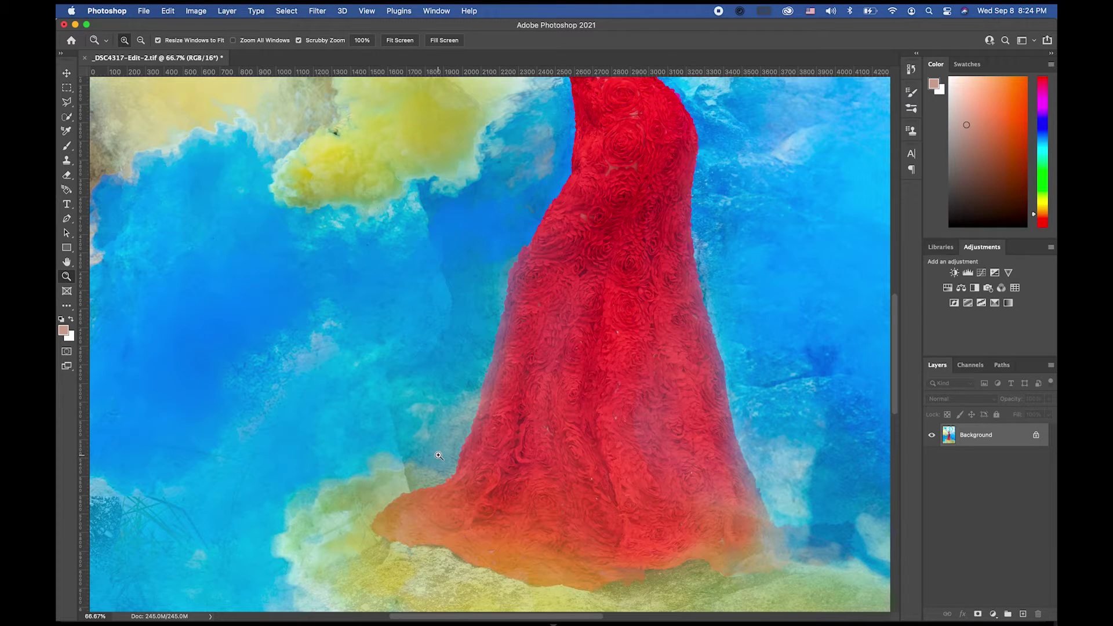
key(super+j)
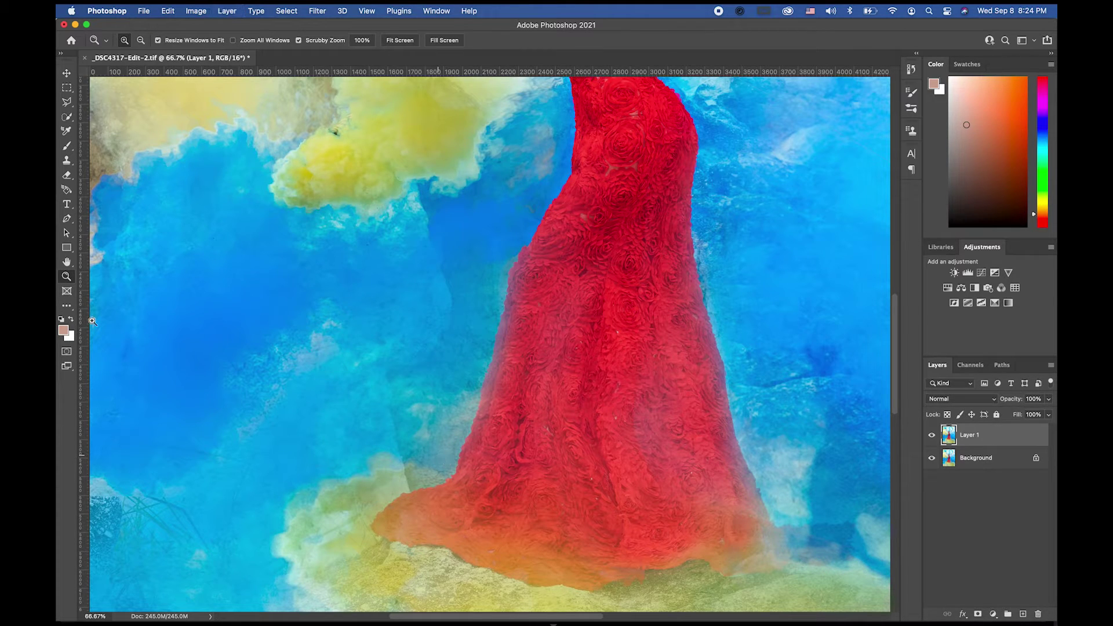
Step: With the Clone Stamp at 22% flow, soften the hard edges in the blue smoke beside the lower skirt
click(68, 159)
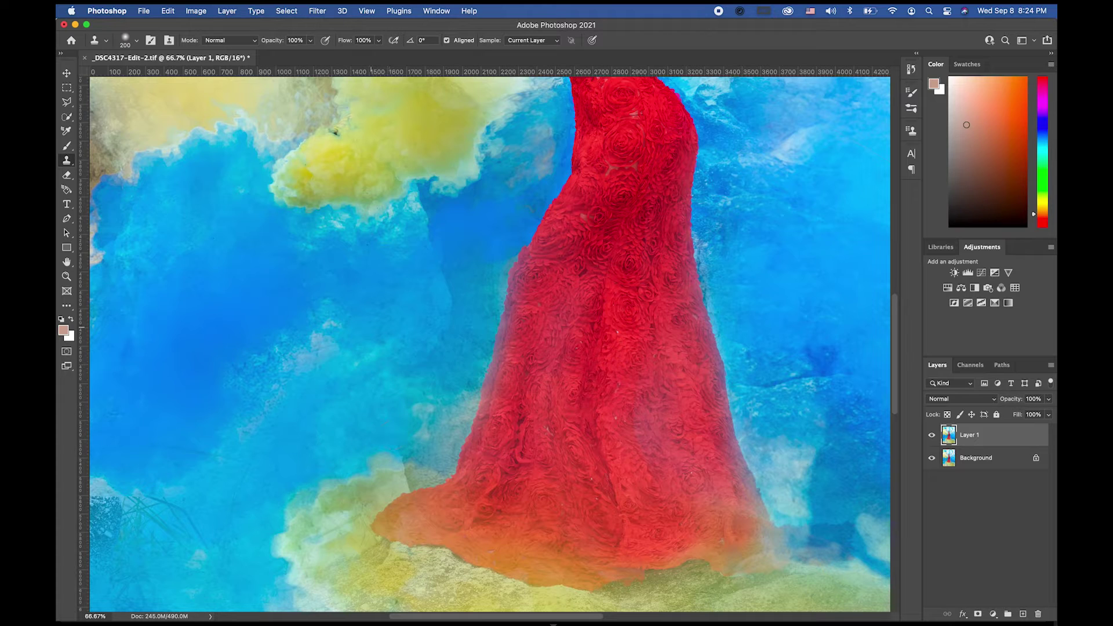
click(380, 42)
drag(376, 54, 352, 55)
click(386, 387)
click(378, 41)
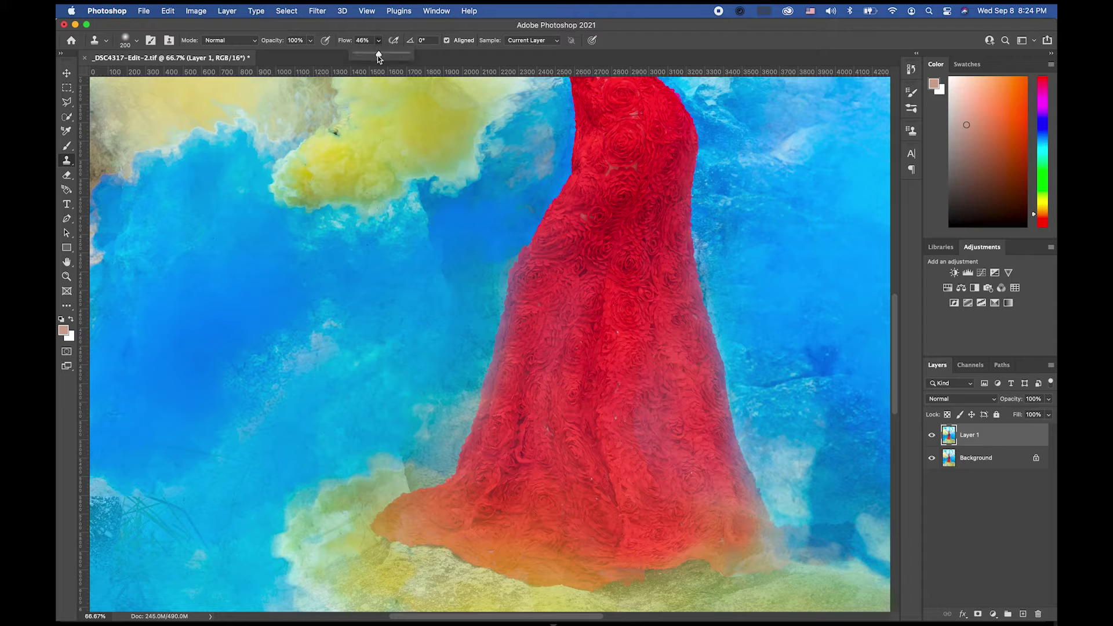
drag(378, 54, 367, 55)
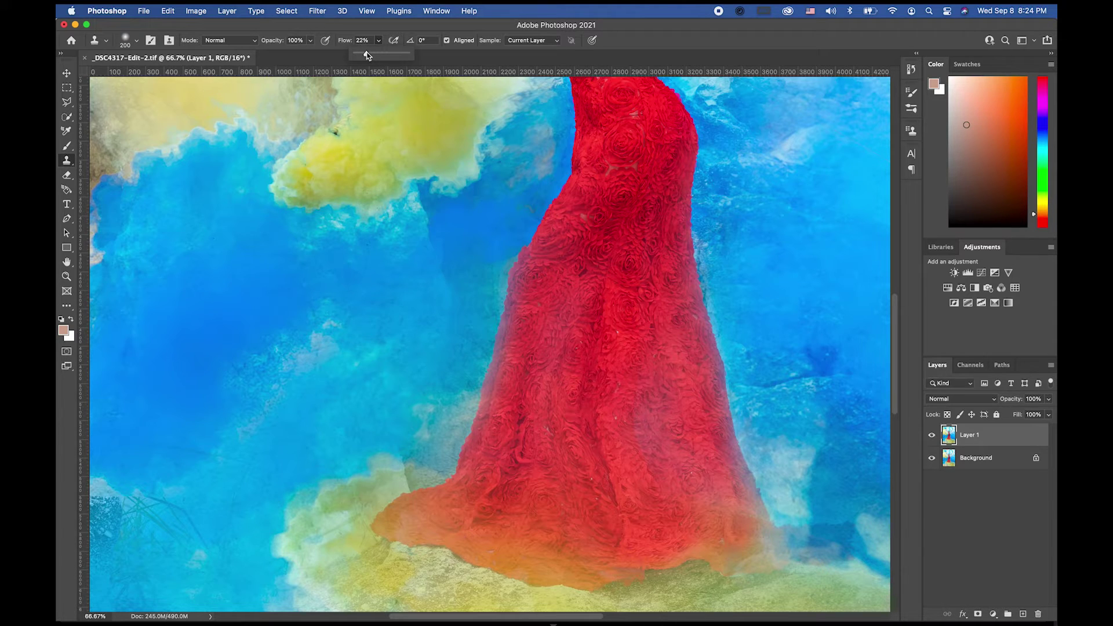
click(430, 297)
mouse_move(461, 252)
mouse_down()
mouse_move(437, 249)
mouse_move(413, 269)
mouse_move(435, 224)
mouse_up()
alt+click(377, 464)
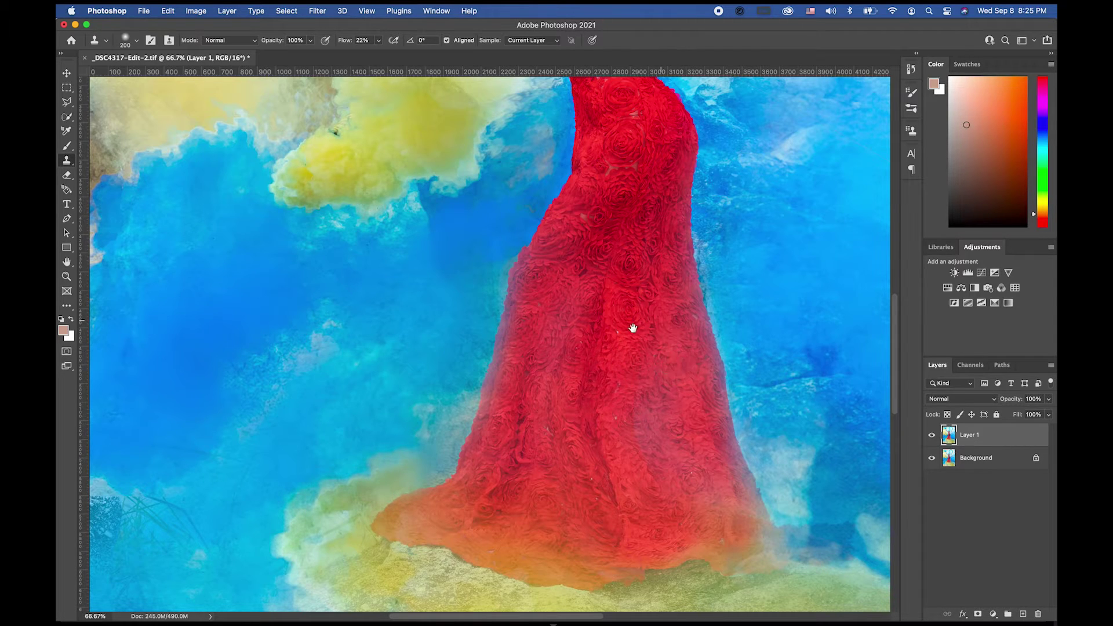
Step: Clone over the harsh smoke patches beside her hip and the dark wisps in the pale smoke beneath her raised arm
drag(645, 298, 588, 425)
scroll(380, 365, right, 3)
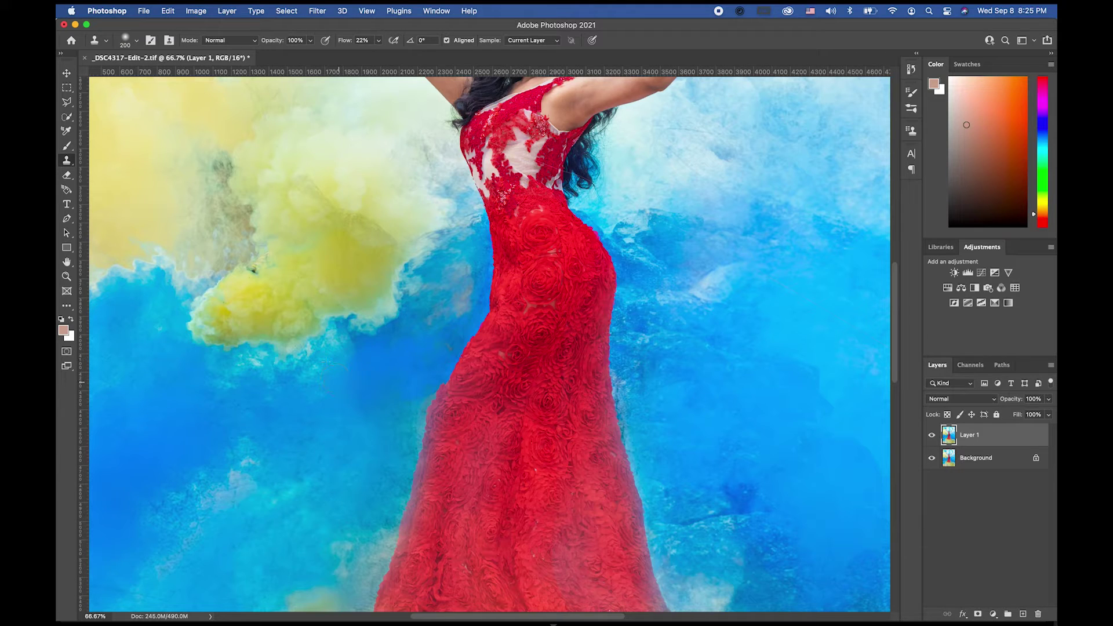
drag(378, 360, 355, 340)
scroll(418, 331, up, 5)
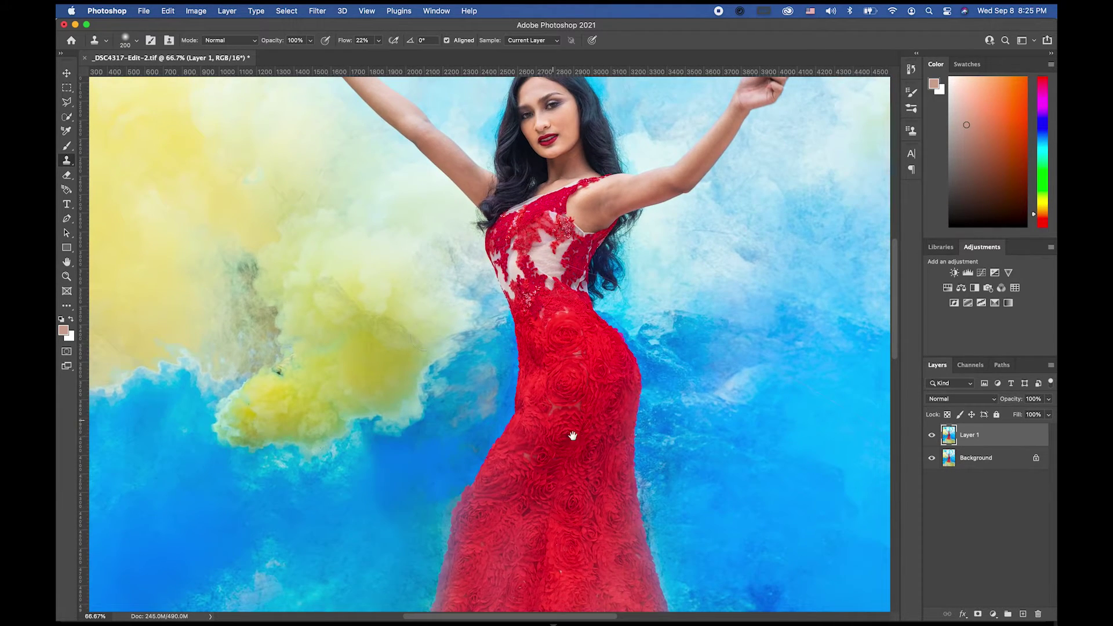
drag(569, 458, 505, 458)
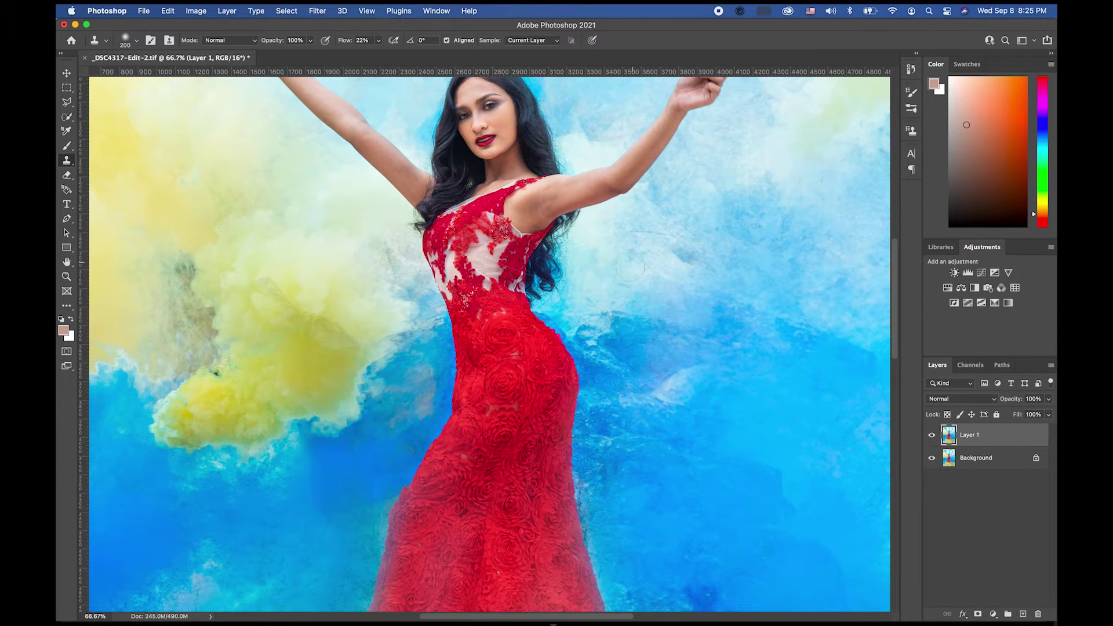
mouse_move(661, 270)
mouse_down()
mouse_move(648, 265)
mouse_move(658, 208)
mouse_up()
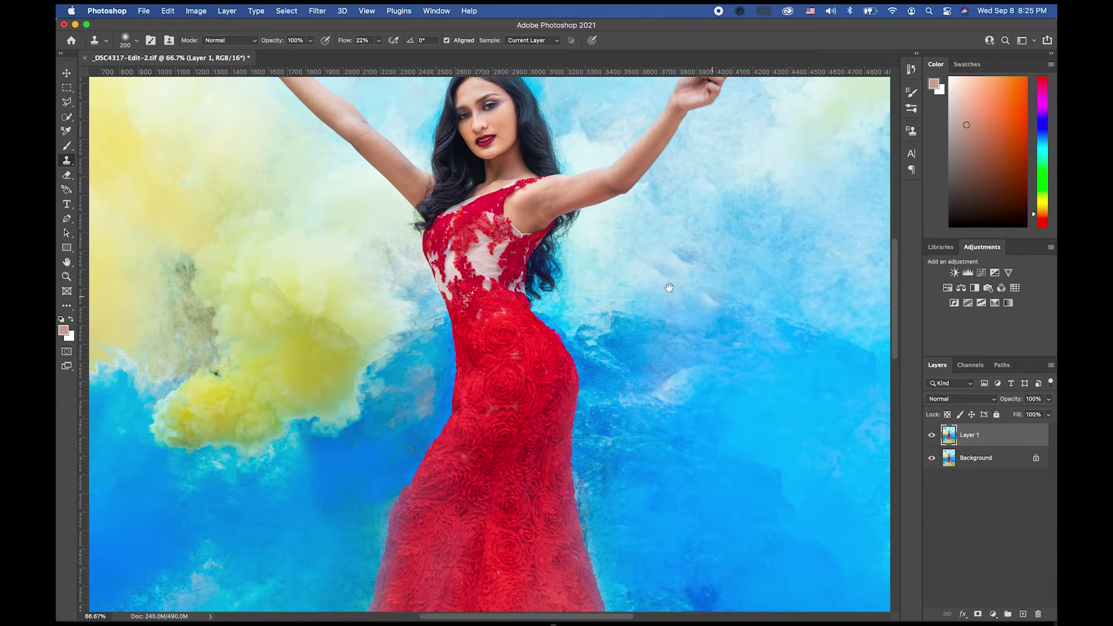
Step: Try cloning over the hard horizon edge beside the yellow smoke trail, and undo the stroke
scroll(641, 312, right, 5)
scroll(642, 311, up, 4)
scroll(641, 311, up, 5)
scroll(626, 313, left, 3)
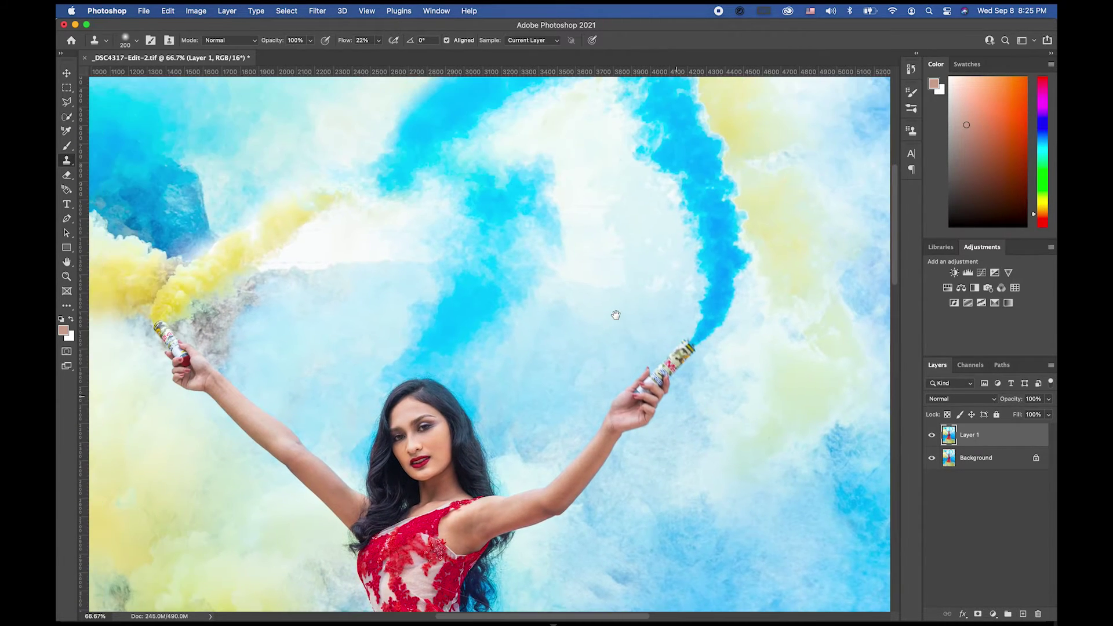
scroll(429, 296, up, 2)
scroll(429, 295, left, 3)
click(416, 300)
key(super+z)
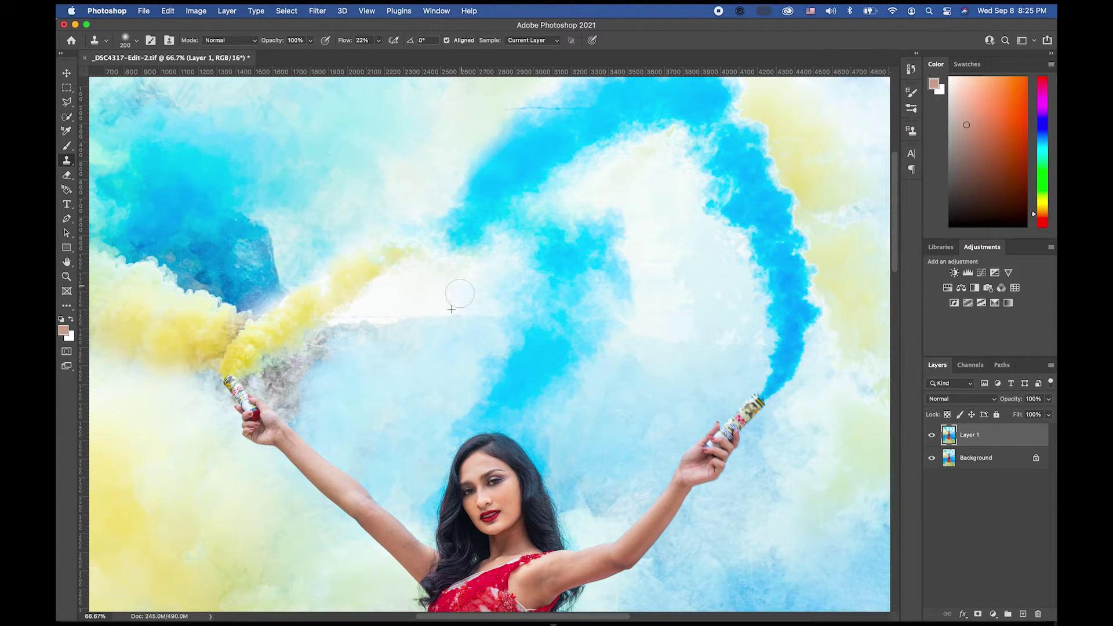
key(bracketleft)
key(bracketleft)
key(bracketleft)
Step: With a 90 px Spot Healing Brush, heal the horizon edge by the yellow trail and the uneven white smoke inside the blue arc
click(68, 307)
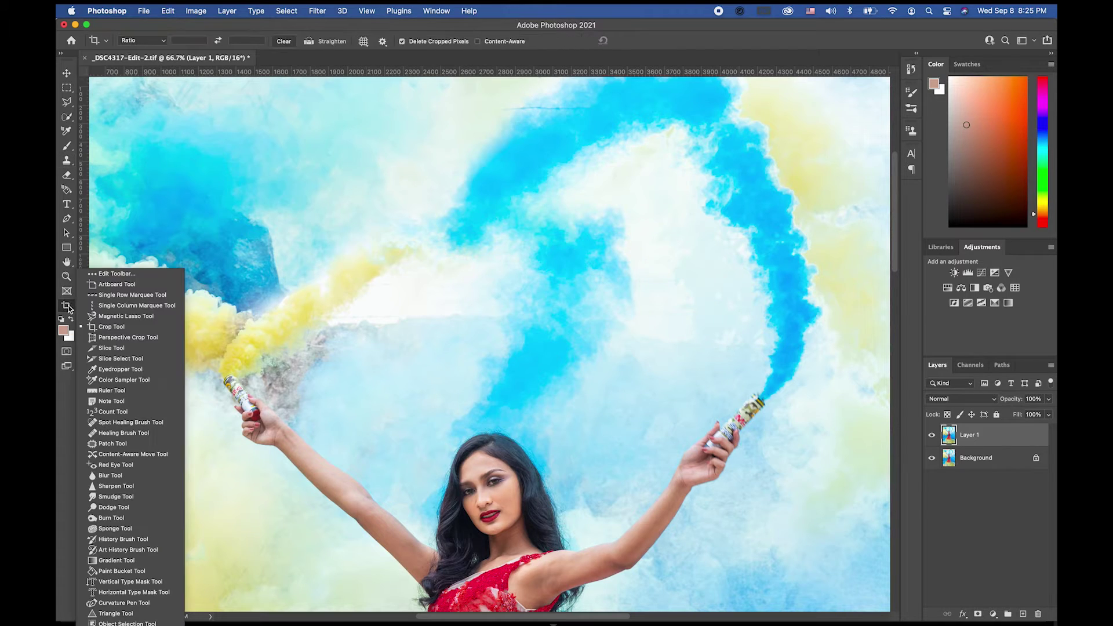
click(125, 423)
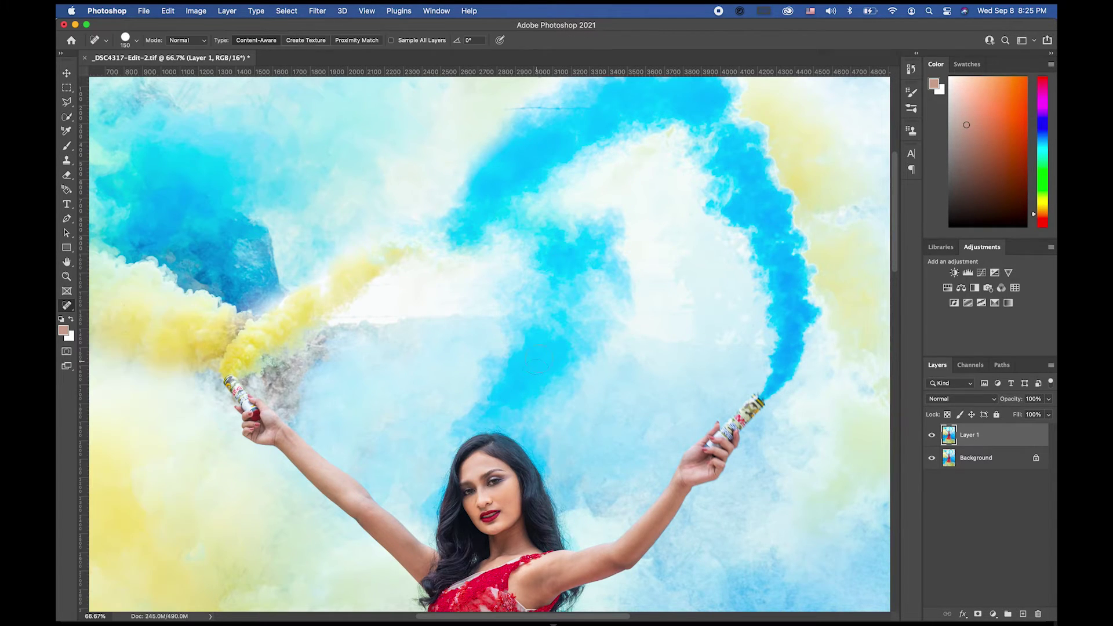
key(bracketleft)
key(bracketleft)
key(bracketleft)
mouse_move(332, 316)
mouse_down()
mouse_move(390, 317)
mouse_move(425, 283)
mouse_move(488, 282)
mouse_move(485, 259)
mouse_move(517, 257)
mouse_up()
drag(632, 239, 688, 235)
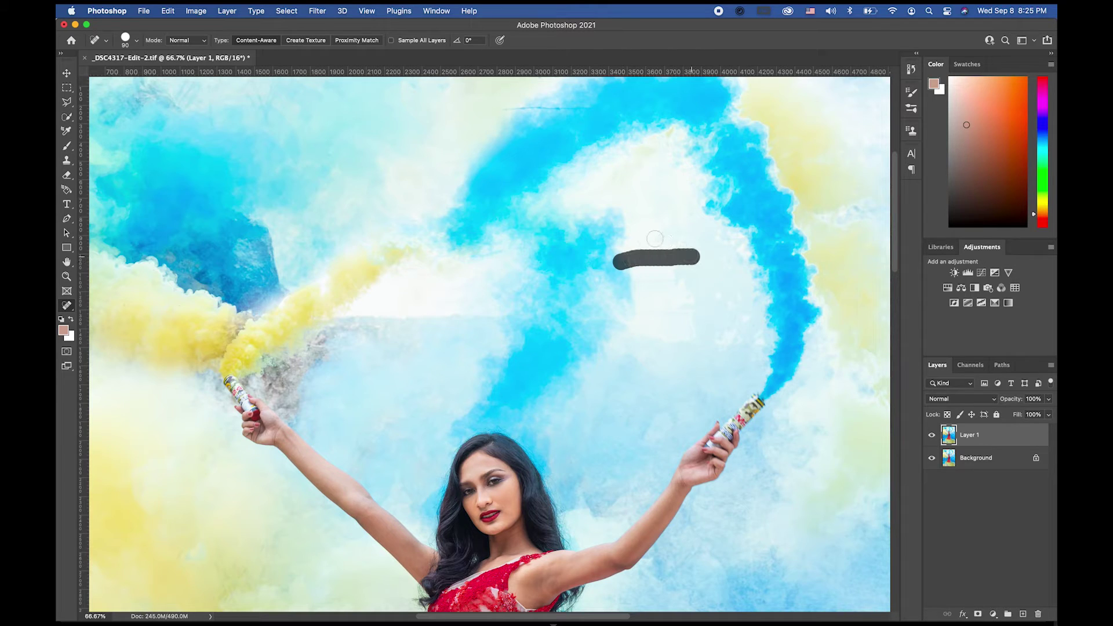
mouse_move(653, 284)
mouse_down()
mouse_move(675, 282)
mouse_move(710, 313)
mouse_up()
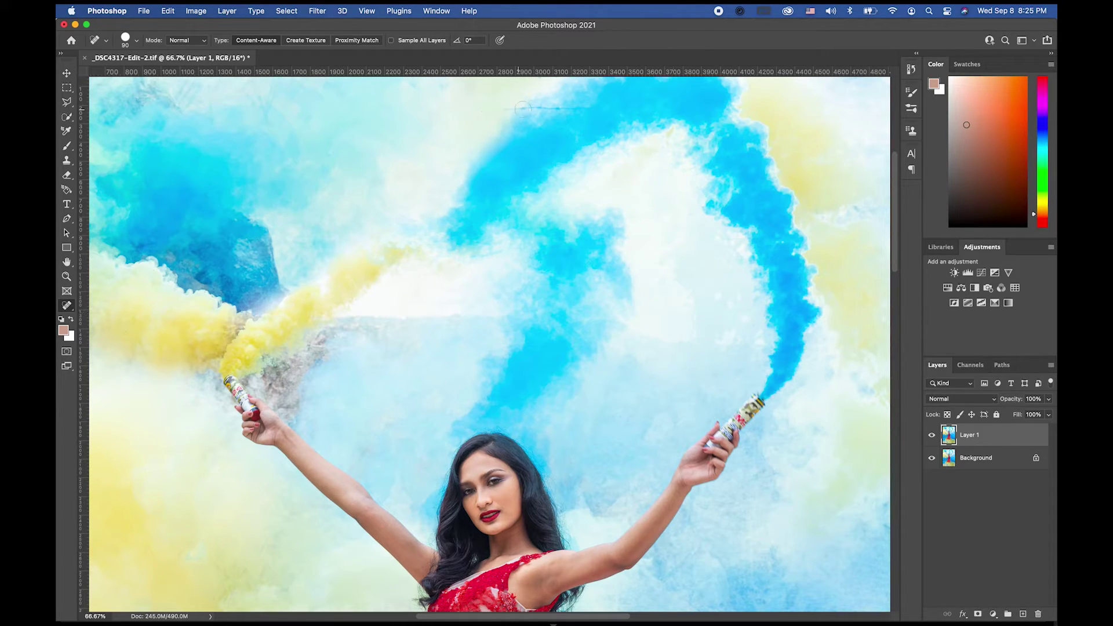
Step: Heal the thin dark line crossing the blue smoke near the top of the image
drag(490, 107, 587, 113)
scroll(509, 309, up, 5)
drag(485, 200, 537, 198)
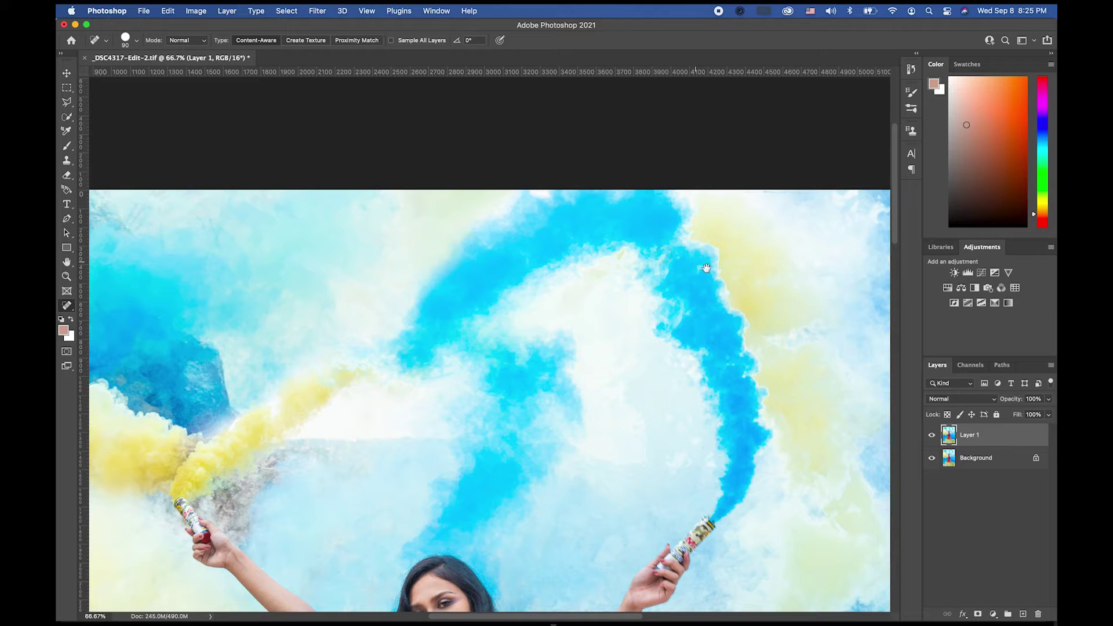
Step: Heal the blemish in the blue smoke near the image's right edge and the horizon edge beside the yellow trail
scroll(513, 232, right, 8)
scroll(513, 232, down, 2)
scroll(607, 328, down, 4)
scroll(607, 328, left, 3)
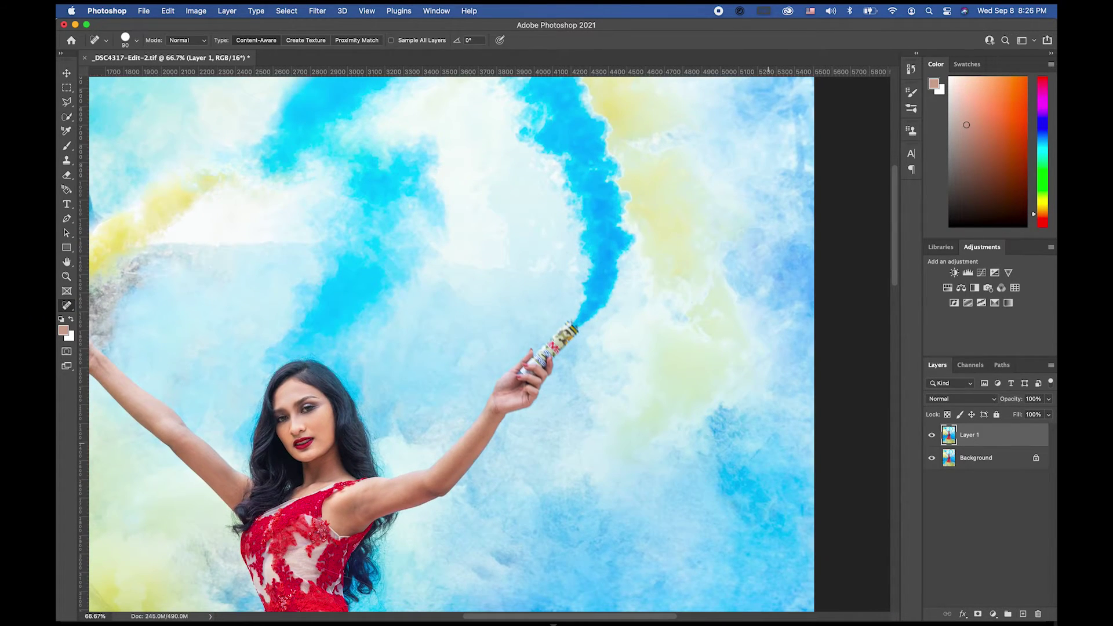
drag(756, 462, 790, 418)
drag(455, 301, 664, 367)
drag(362, 312, 521, 304)
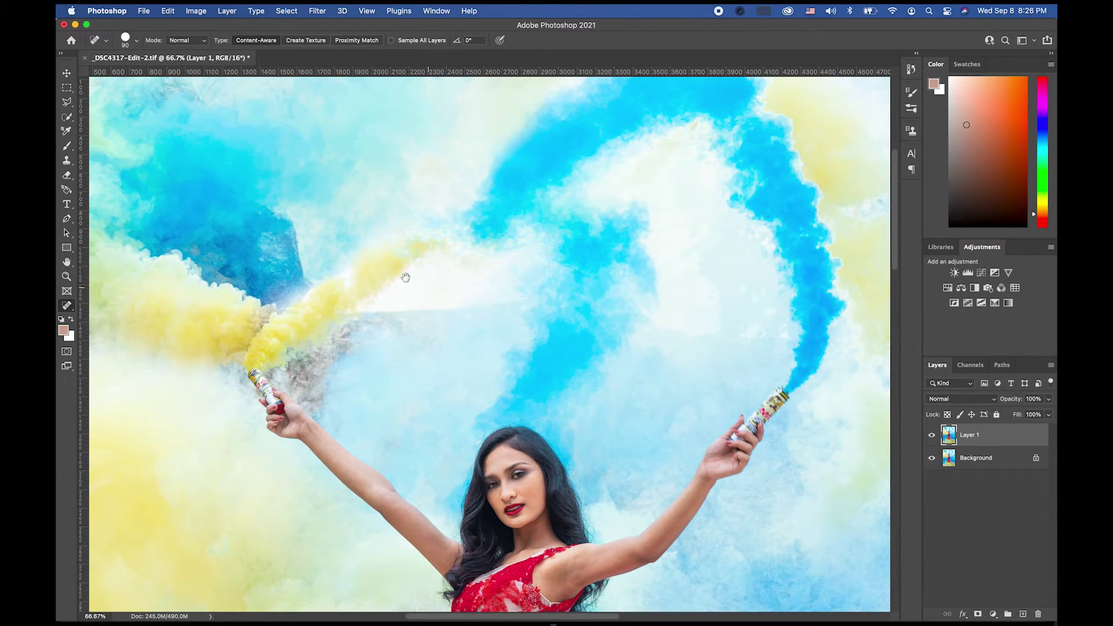
Step: Heal the rocky marks near the image's upper edge and the bare trees showing beneath the green and yellow smoke
drag(405, 277, 628, 293)
drag(587, 186, 559, 234)
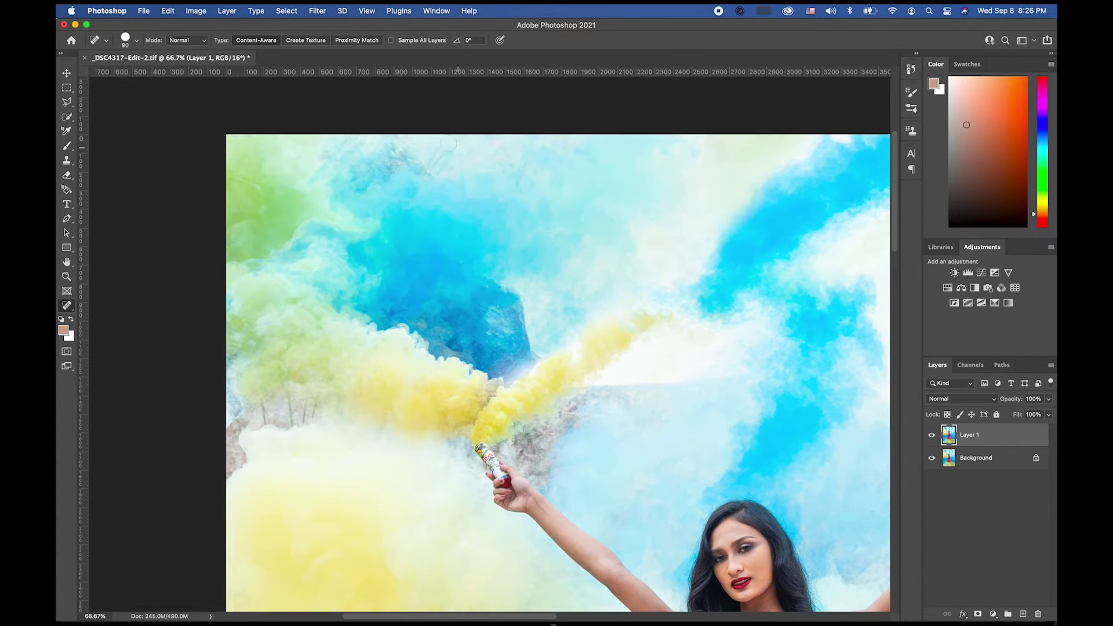
mouse_move(432, 165)
mouse_down()
mouse_move(458, 126)
mouse_move(462, 149)
mouse_move(502, 134)
mouse_up()
mouse_move(289, 407)
mouse_down()
mouse_move(320, 339)
mouse_move(274, 338)
mouse_up()
mouse_move(301, 299)
mouse_down()
mouse_move(310, 332)
mouse_move(335, 328)
mouse_move(337, 340)
mouse_up()
drag(357, 290, 344, 337)
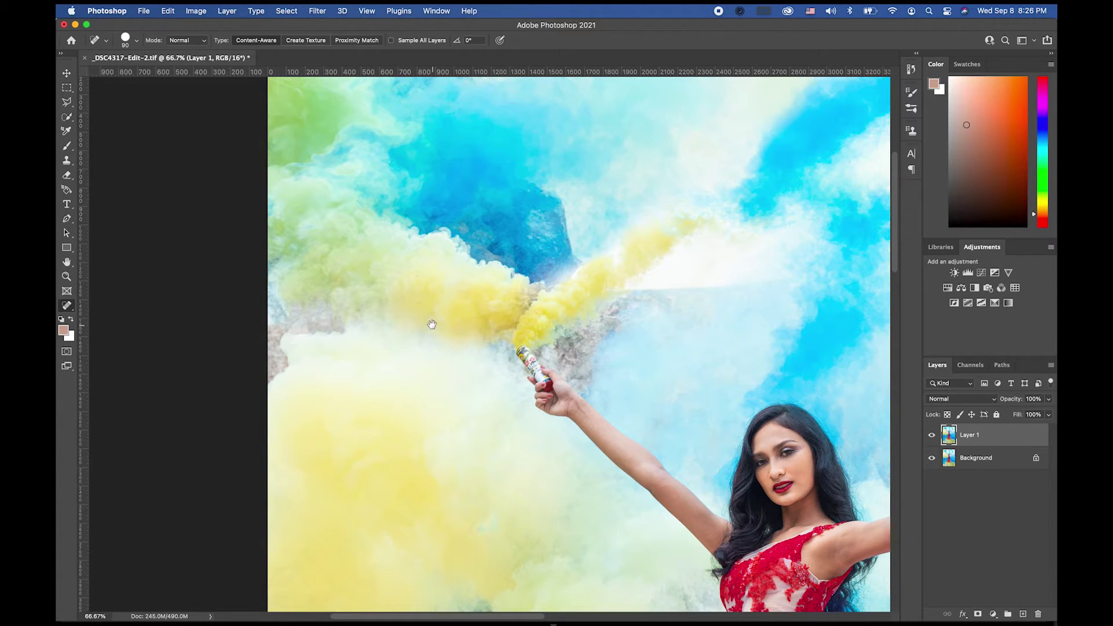
drag(432, 324, 316, 357)
drag(505, 317, 356, 312)
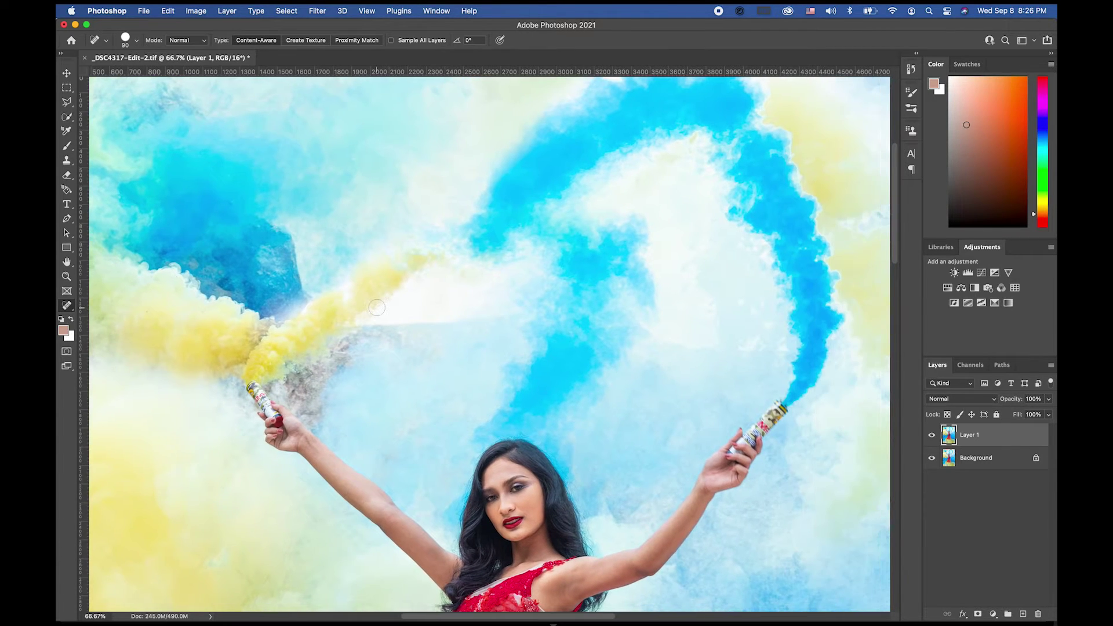
drag(522, 292, 577, 306)
drag(433, 361, 526, 303)
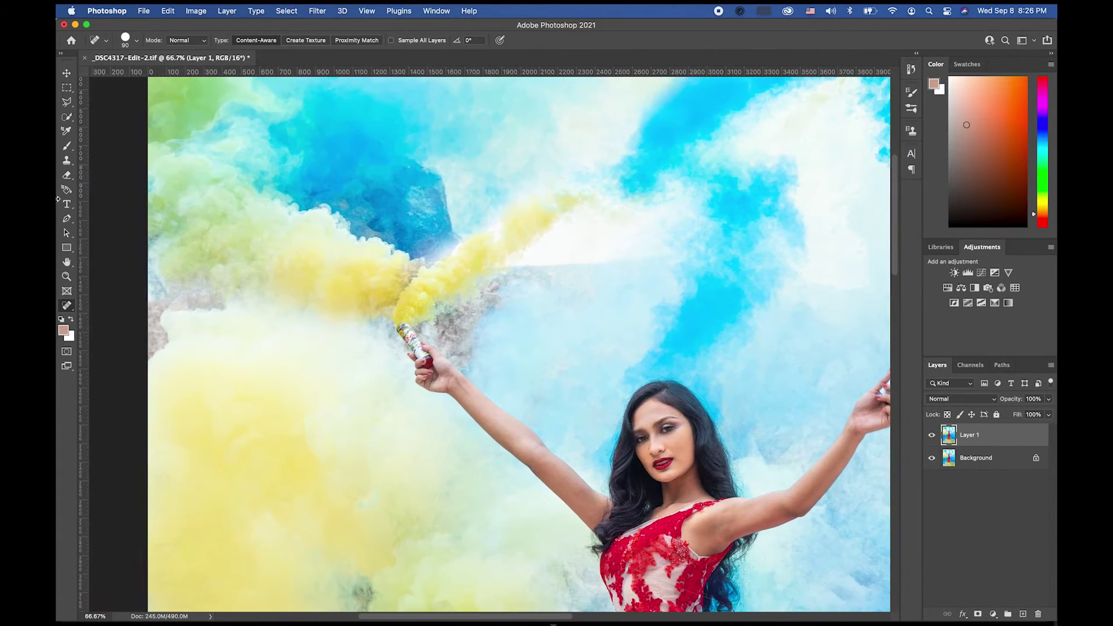
Step: With the Clone Stamp at 13% flow, clone smoke over the yellow smoke bomb's canister above her raised hand
click(67, 159)
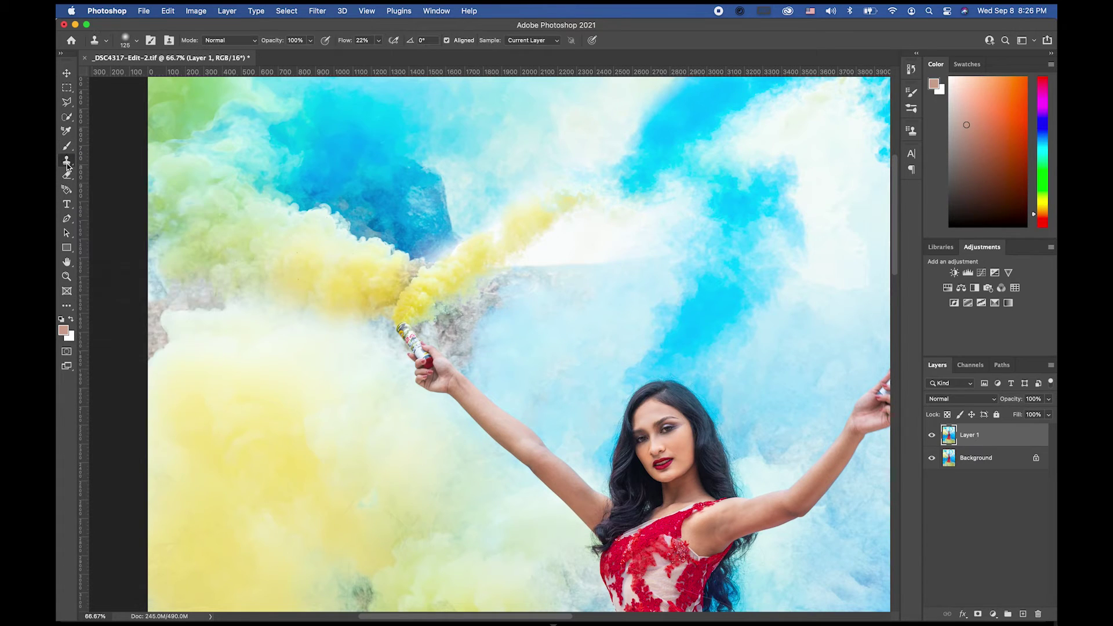
click(378, 40)
drag(378, 54, 372, 54)
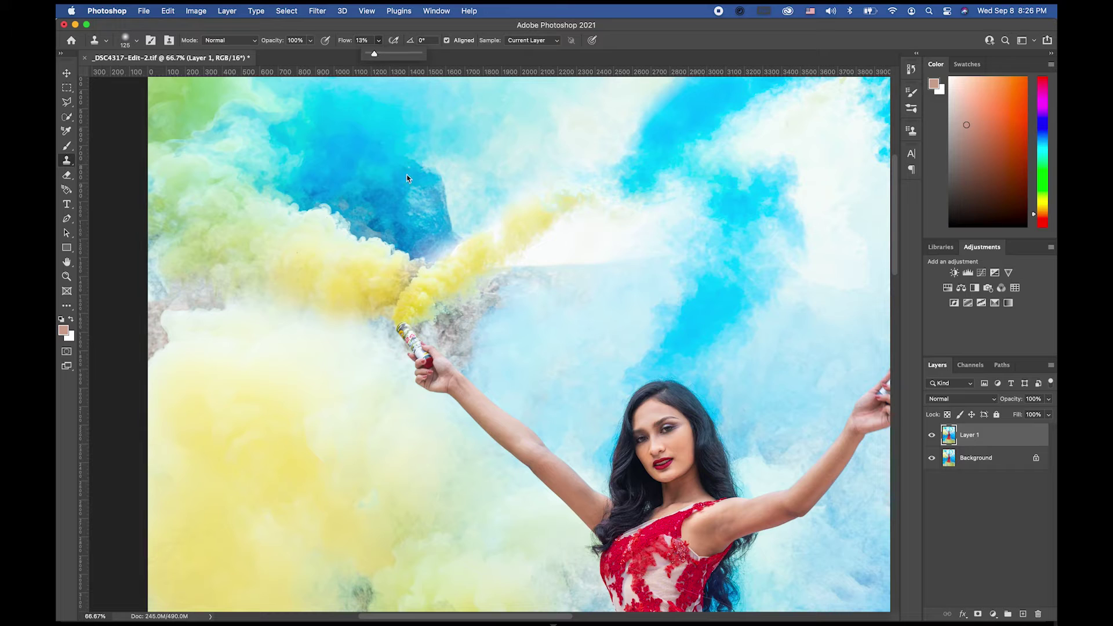
click(517, 297)
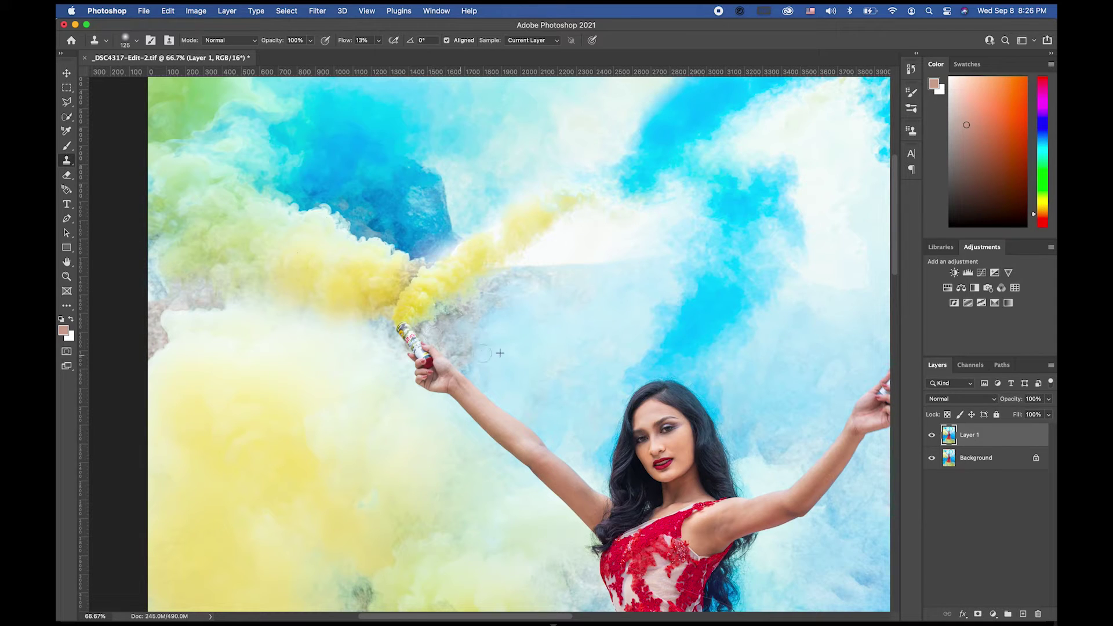
click(450, 318)
drag(410, 308, 406, 332)
mouse_move(413, 319)
mouse_down()
mouse_move(432, 281)
mouse_move(414, 342)
mouse_up()
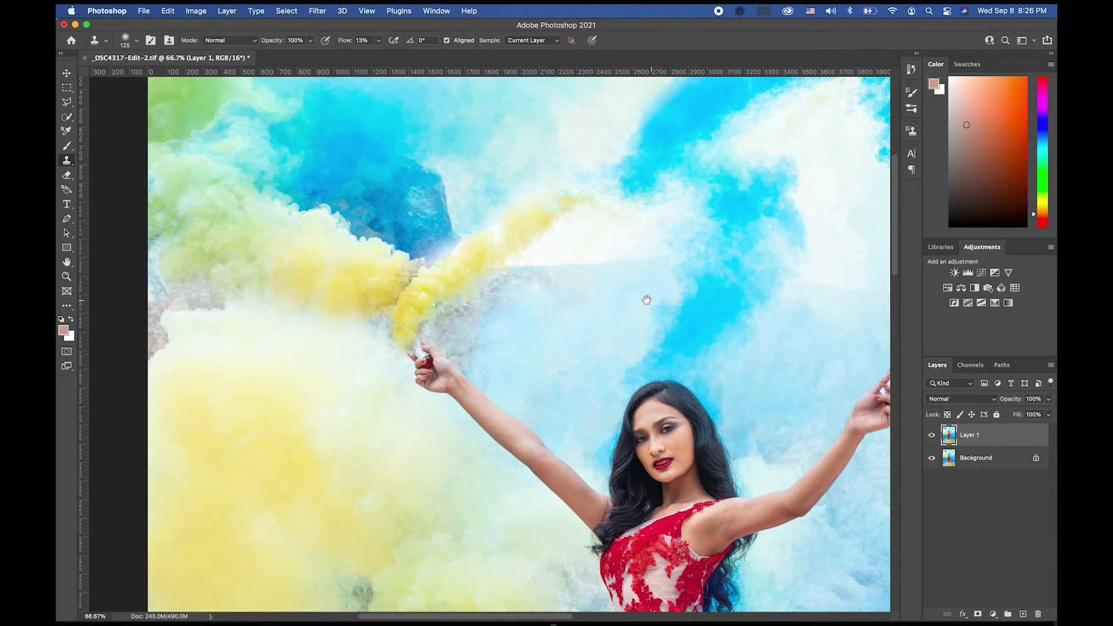
Step: Clone pale smoke over the blue smoke bomb's canister in the other hand with a 300 px Clone Stamp brush
scroll(646, 298, right, 10)
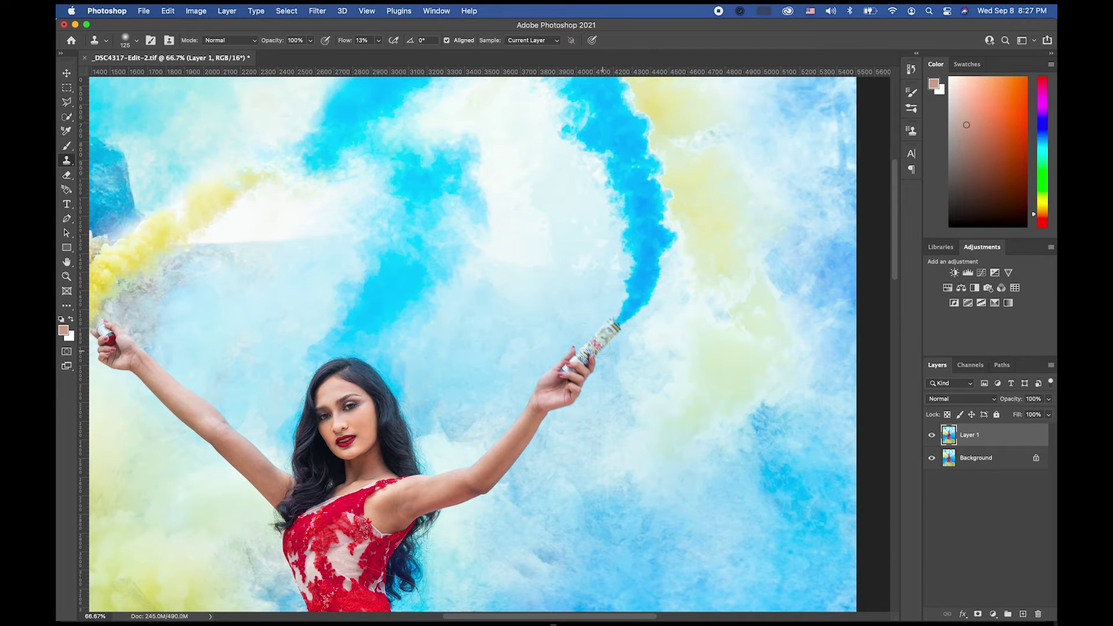
click(618, 337)
key(bracketright)
key(bracketright)
key(bracketright)
click(582, 327)
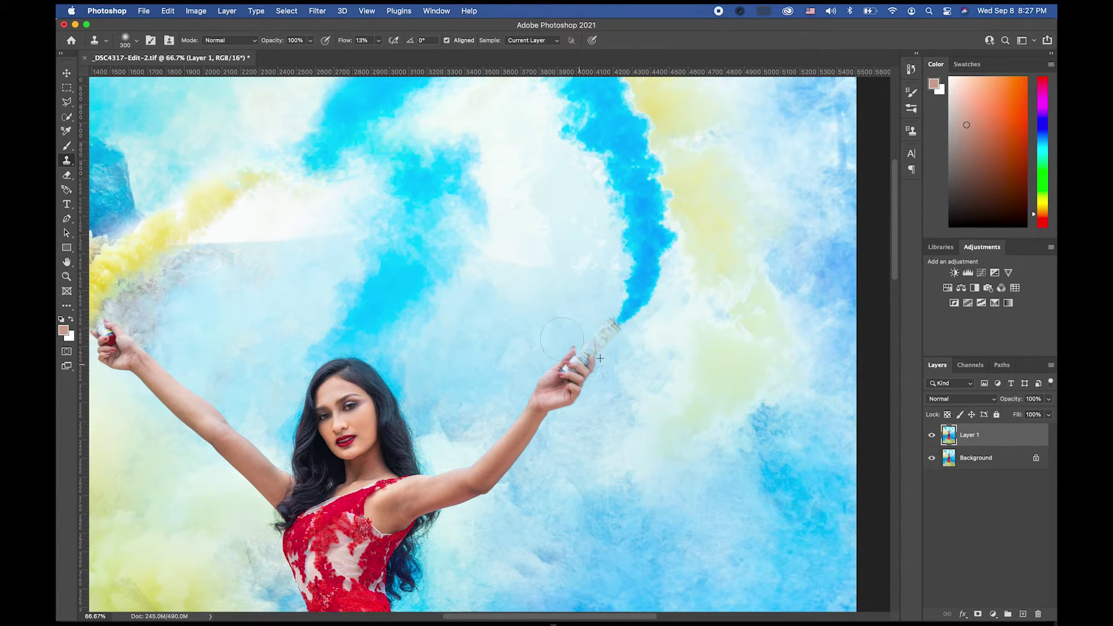
drag(588, 351, 618, 324)
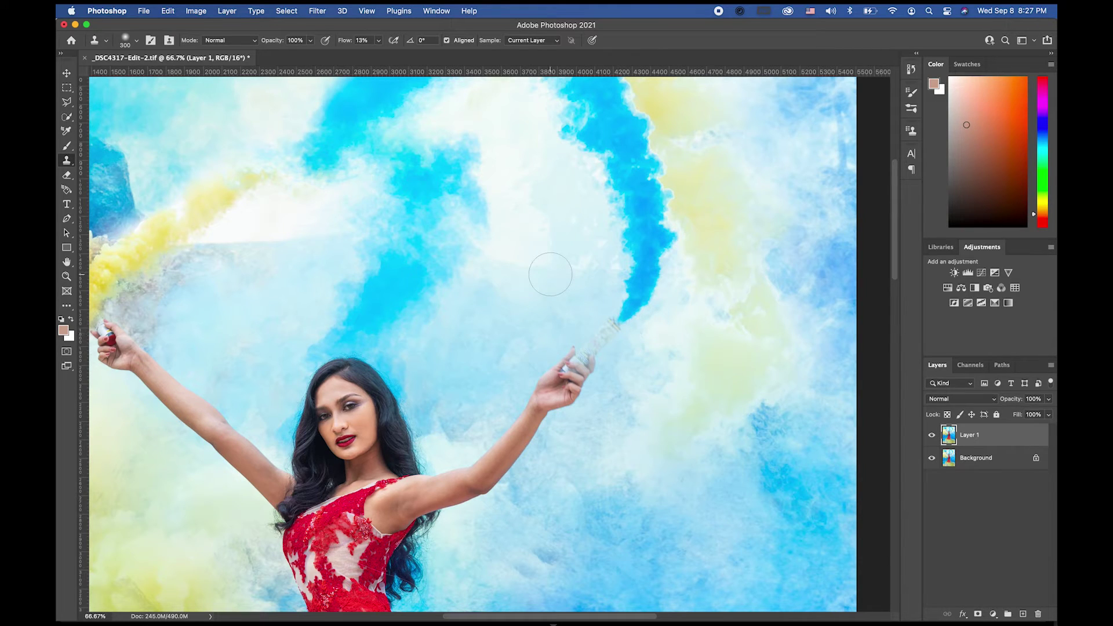
Step: Clone clean blue smoke over the thin twigs at the image's left edge, beside the yellow cloud under the dress
click(66, 276)
alt+click(395, 294)
alt+click(395, 294)
alt+click(395, 313)
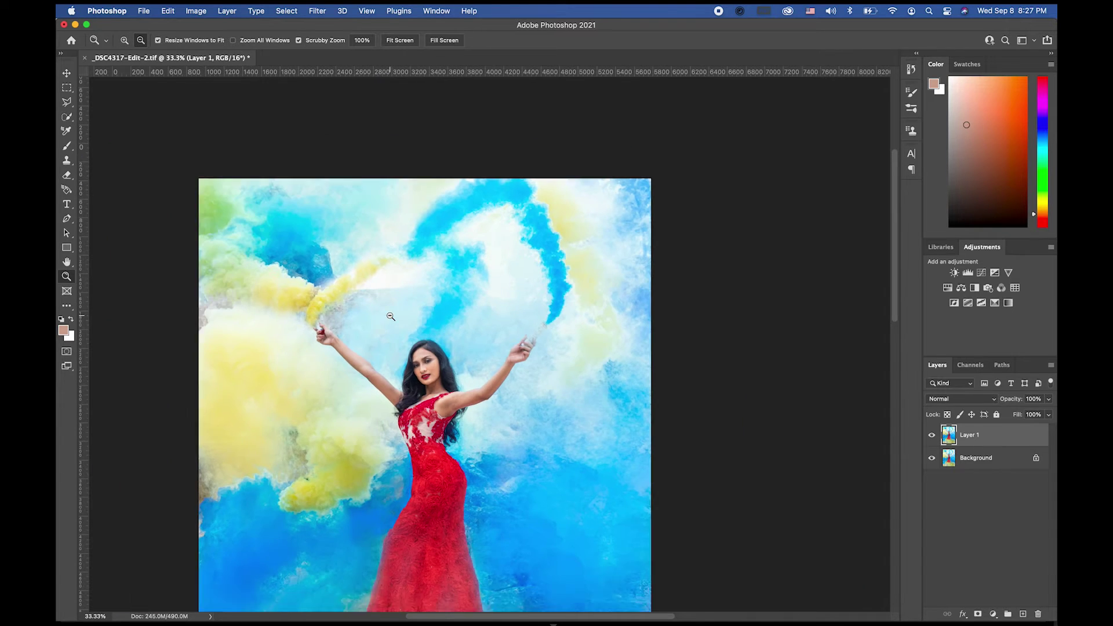
alt+click(395, 327)
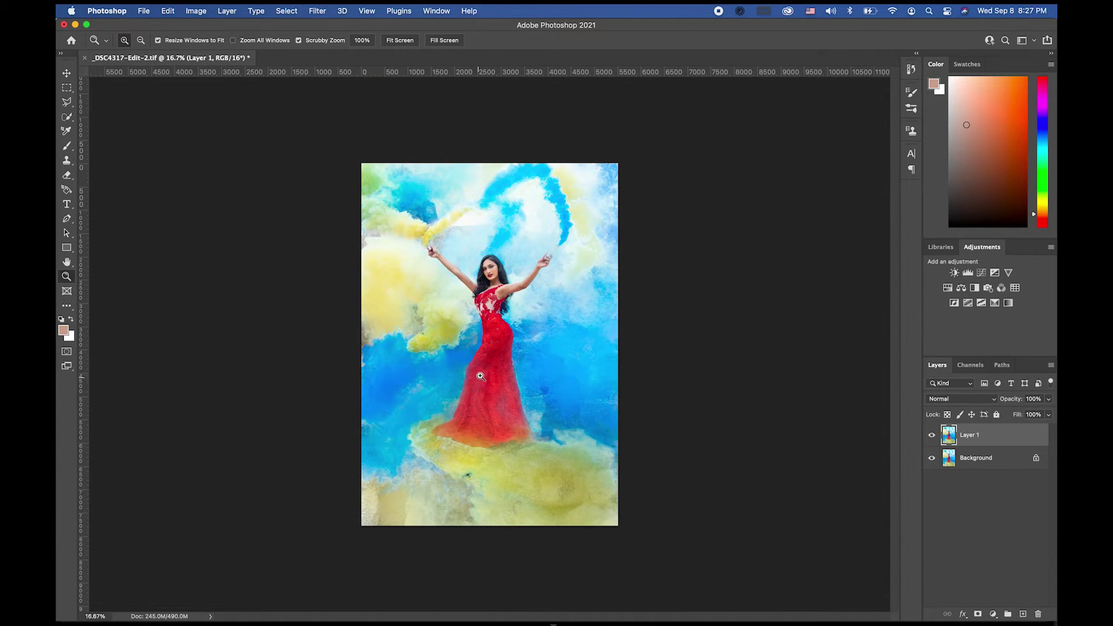
drag(464, 491, 484, 449)
drag(296, 425, 289, 388)
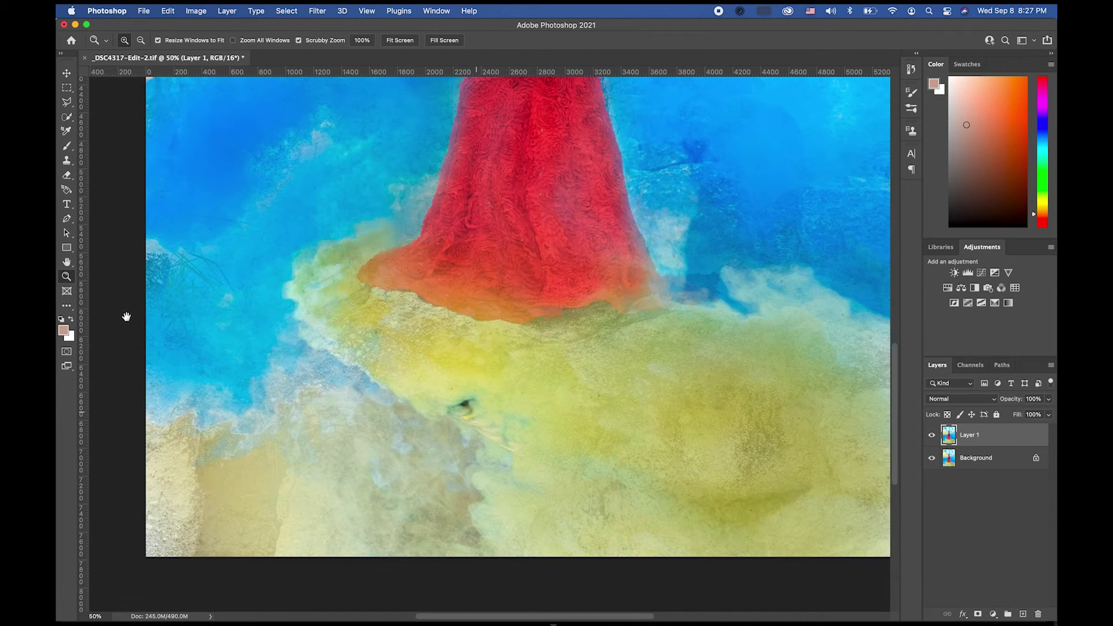
click(67, 161)
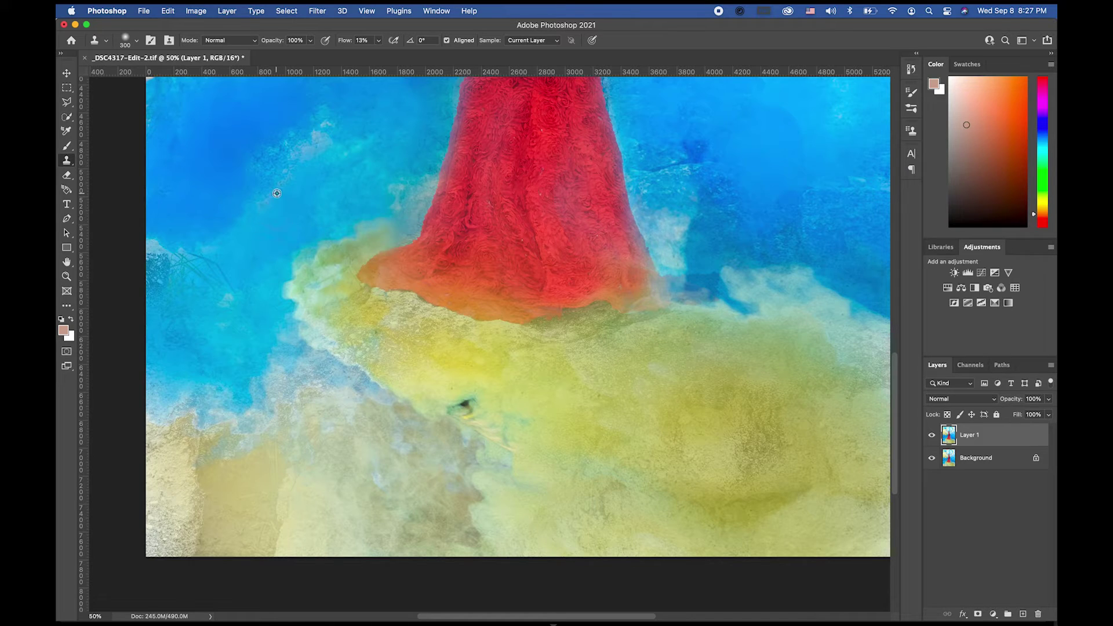
mouse_move(247, 226)
mouse_down()
mouse_move(230, 351)
mouse_move(219, 308)
mouse_up()
drag(185, 343, 211, 319)
alt+click(234, 316)
mouse_move(148, 247)
mouse_down()
mouse_move(137, 236)
mouse_move(139, 267)
mouse_up()
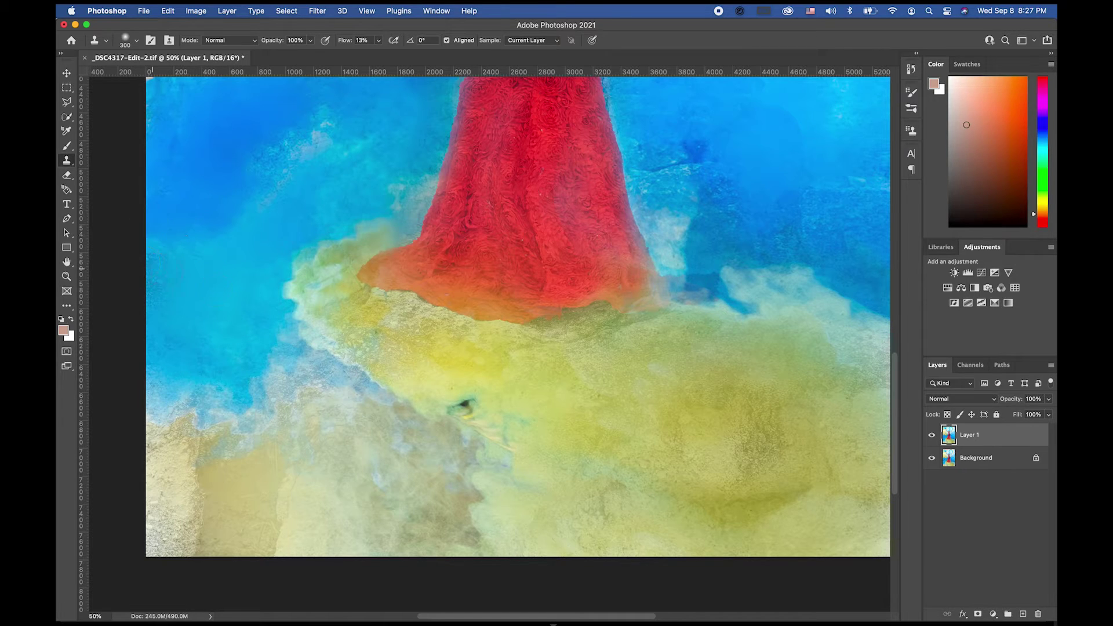
drag(284, 316, 301, 330)
Step: Raise the Clone Stamp flow to 27% and clone out the dark spot in the yellow smoke below the dress hem
alt+click(298, 124)
click(378, 40)
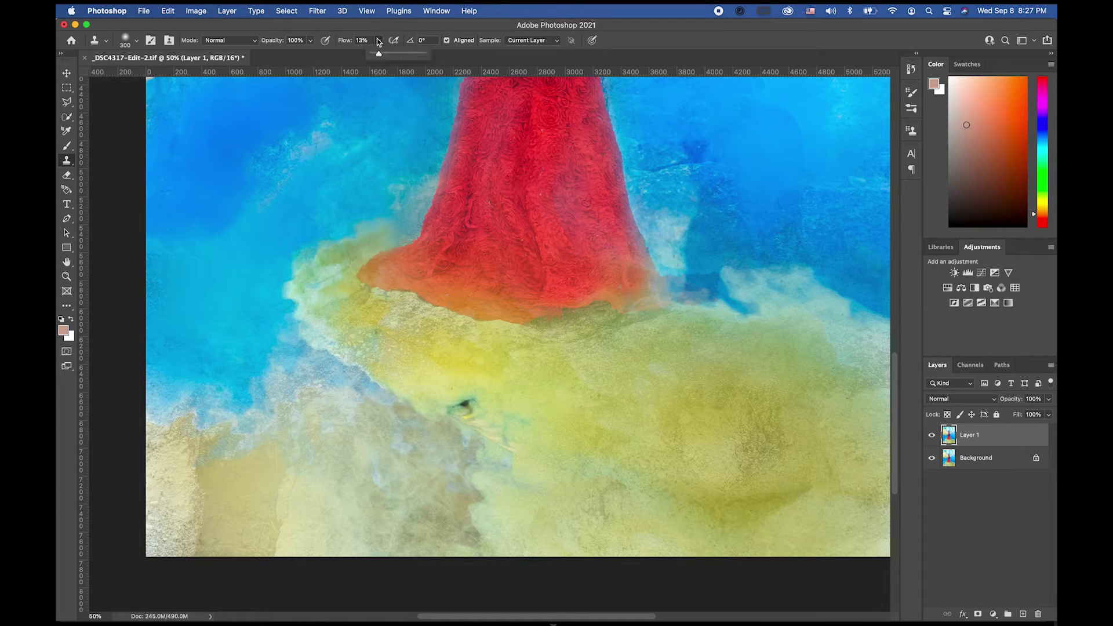
drag(380, 53, 386, 53)
click(448, 381)
click(464, 405)
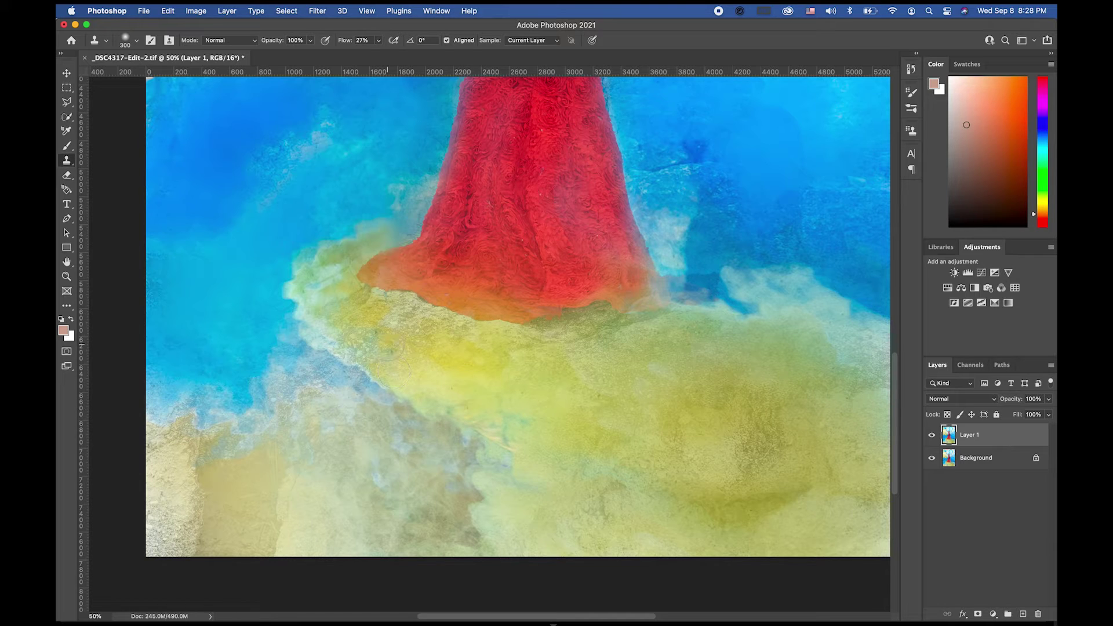
Step: Clone out the dark patch and thin line in the blue smoke to the right of the dress
scroll(393, 365, right, 5)
scroll(392, 365, down, 2)
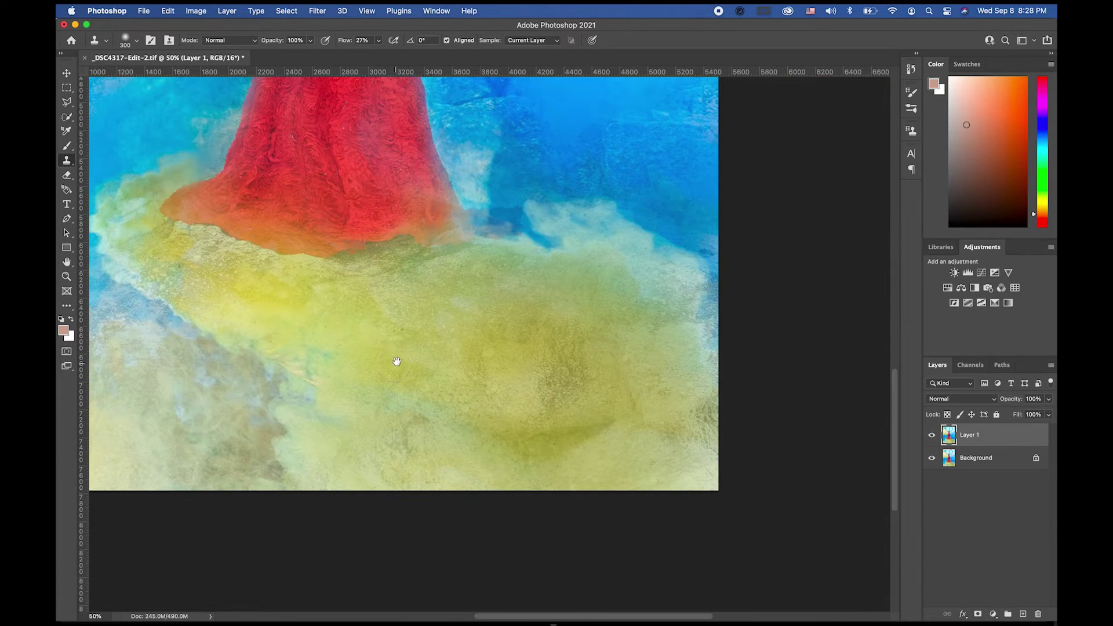
drag(518, 256, 481, 384)
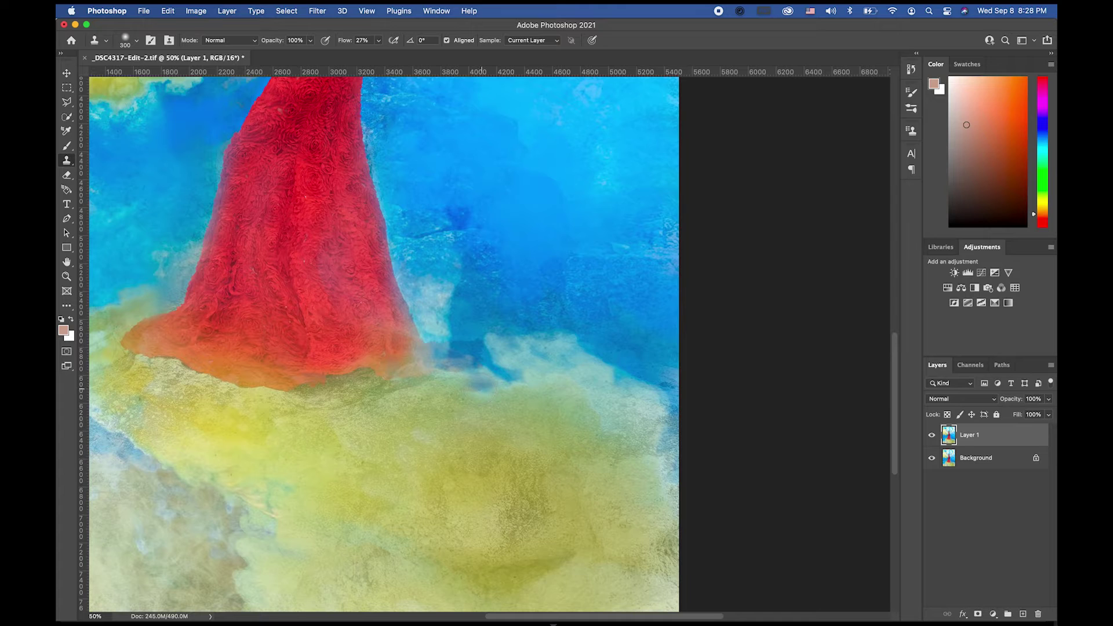
click(66, 276)
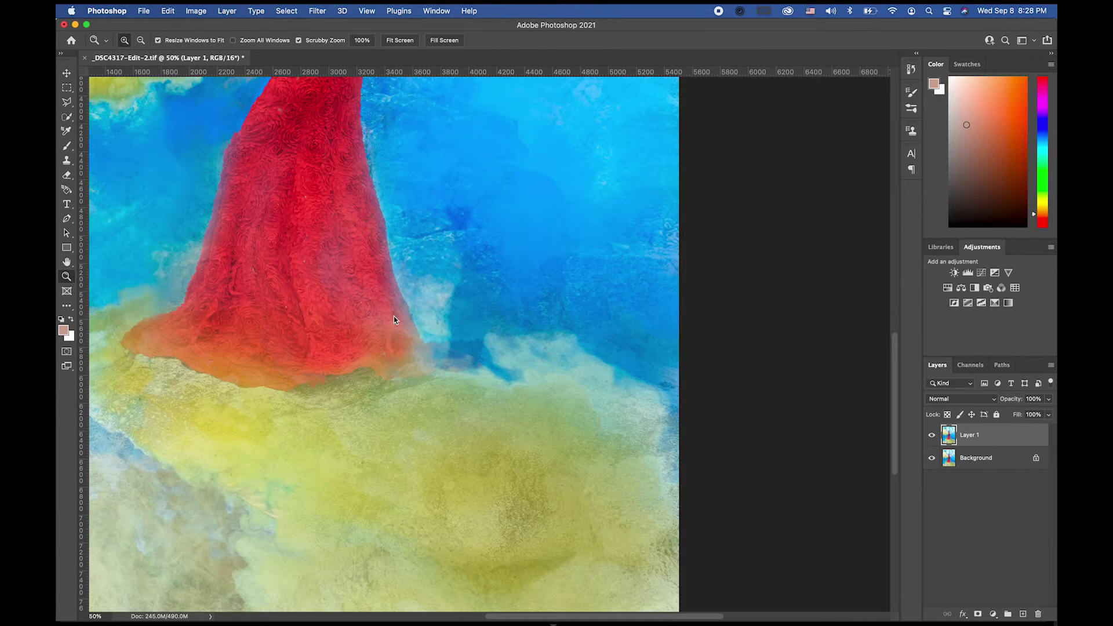
drag(446, 273, 507, 331)
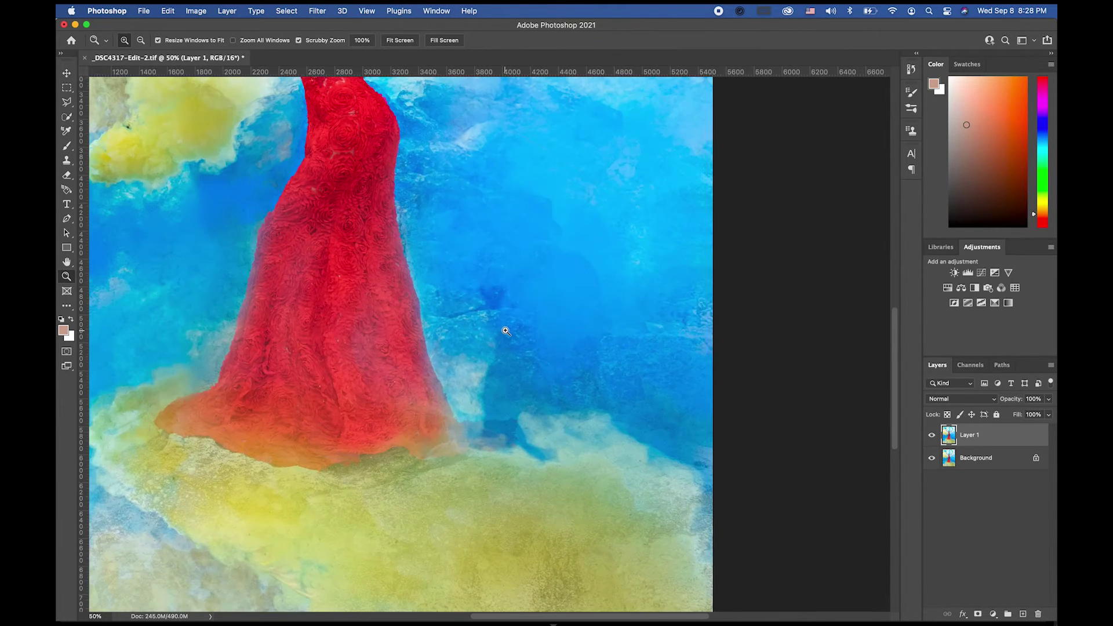
click(73, 164)
mouse_move(512, 279)
mouse_down()
mouse_move(483, 296)
mouse_move(532, 291)
mouse_up()
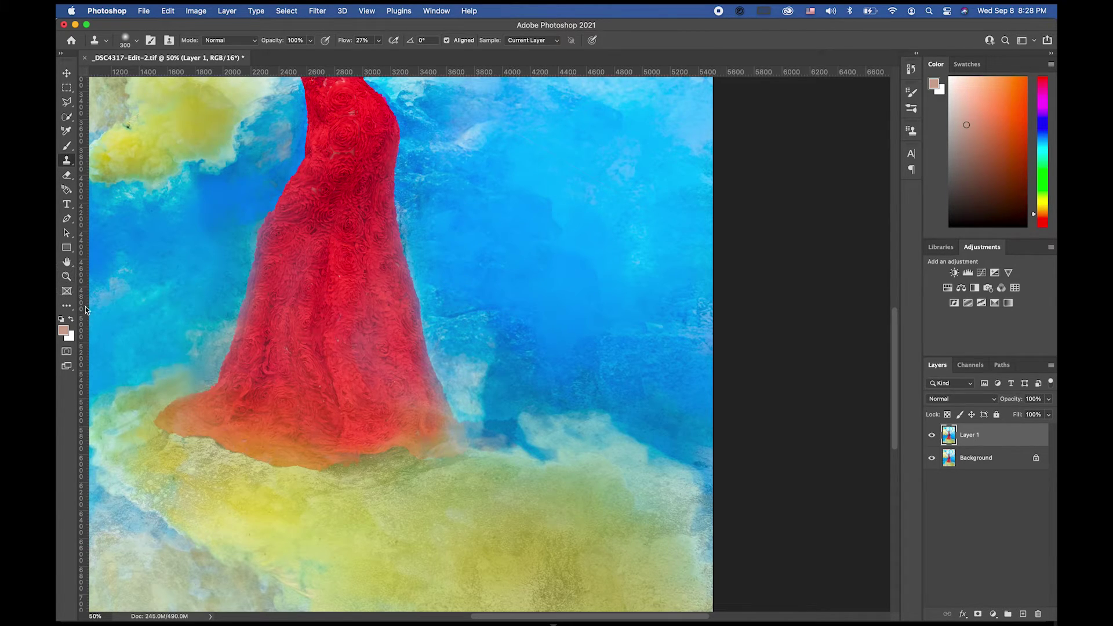
Step: Examine the blue smoke to the left of the dress and the whole image for remaining distractions
click(67, 276)
alt+click(380, 328)
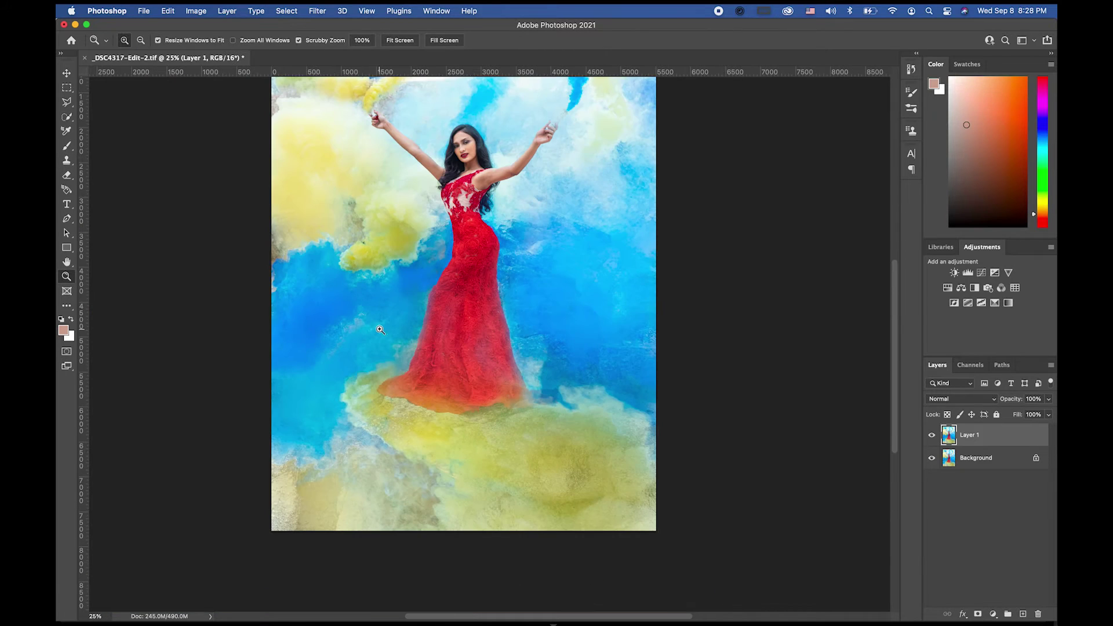
click(383, 290)
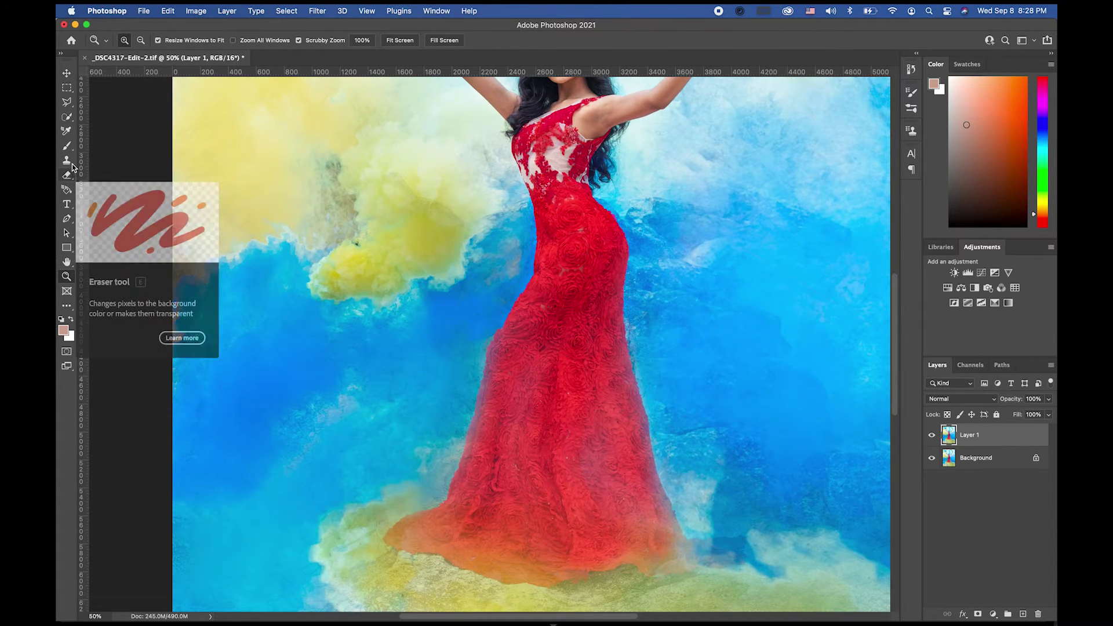
click(67, 162)
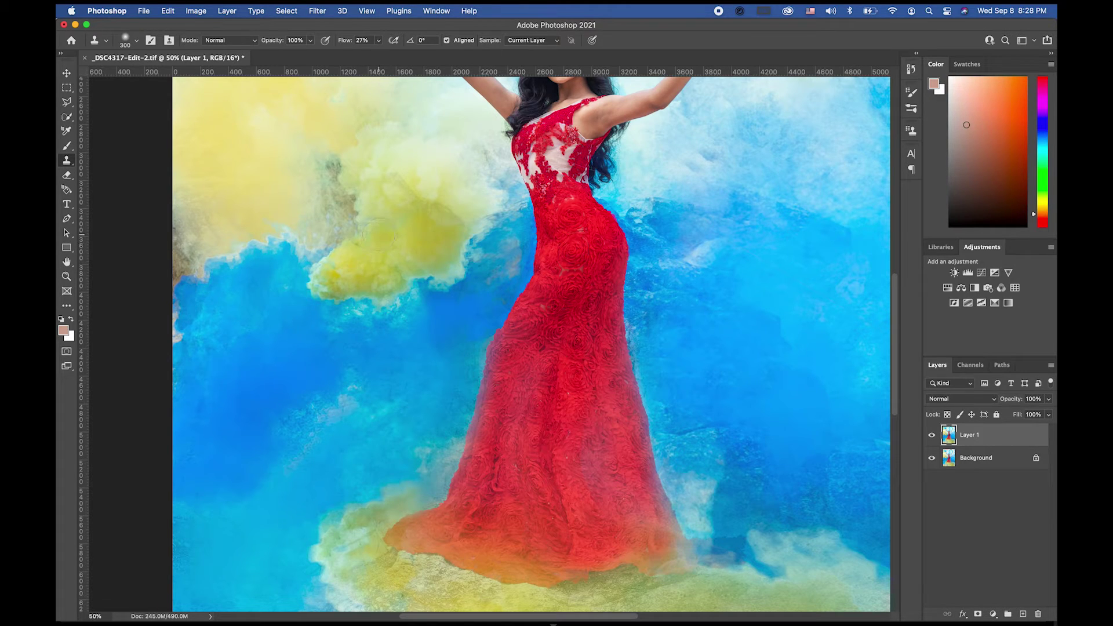
click(67, 277)
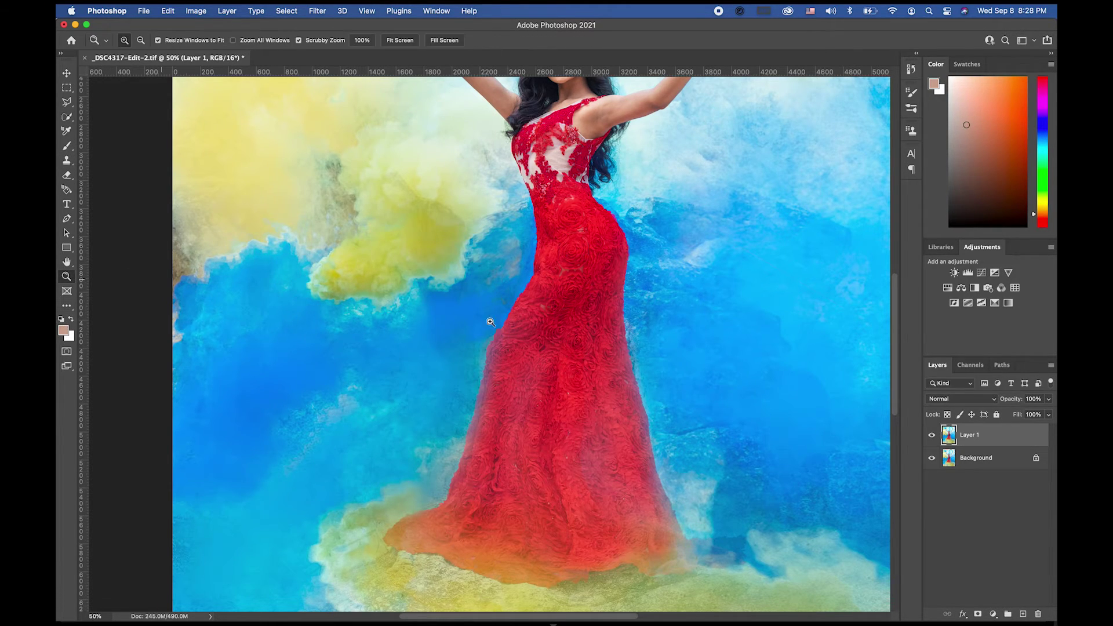
alt+click(532, 332)
alt+click(532, 333)
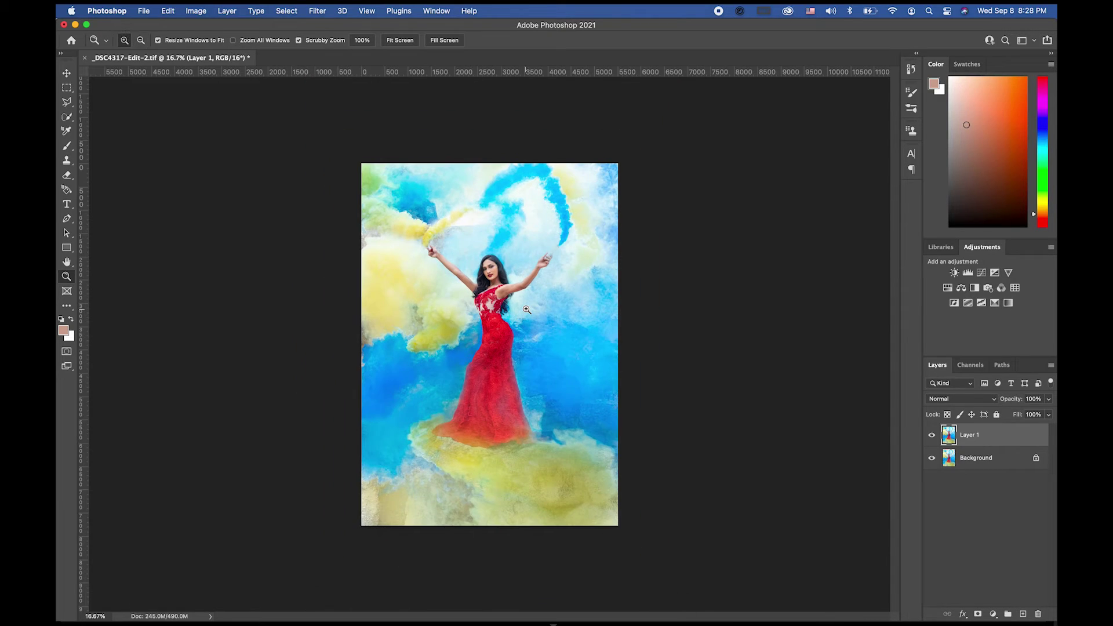
Step: Merge the retouched layer with the Background and save the TIFF file
shift+click(986, 458)
right_click(962, 458)
click(931, 559)
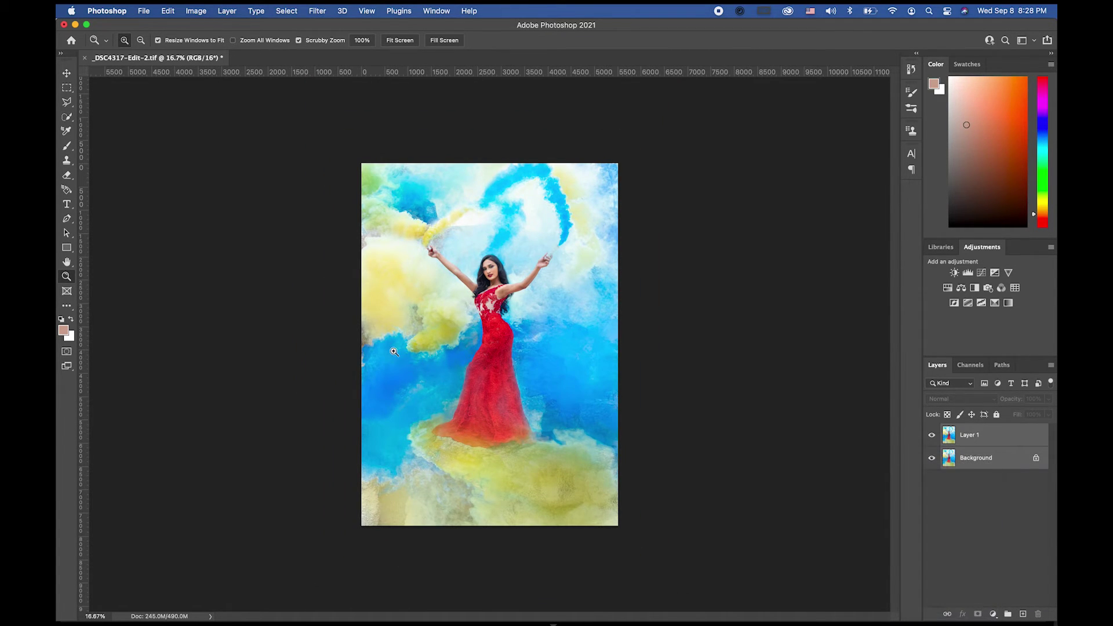
click(146, 13)
click(148, 122)
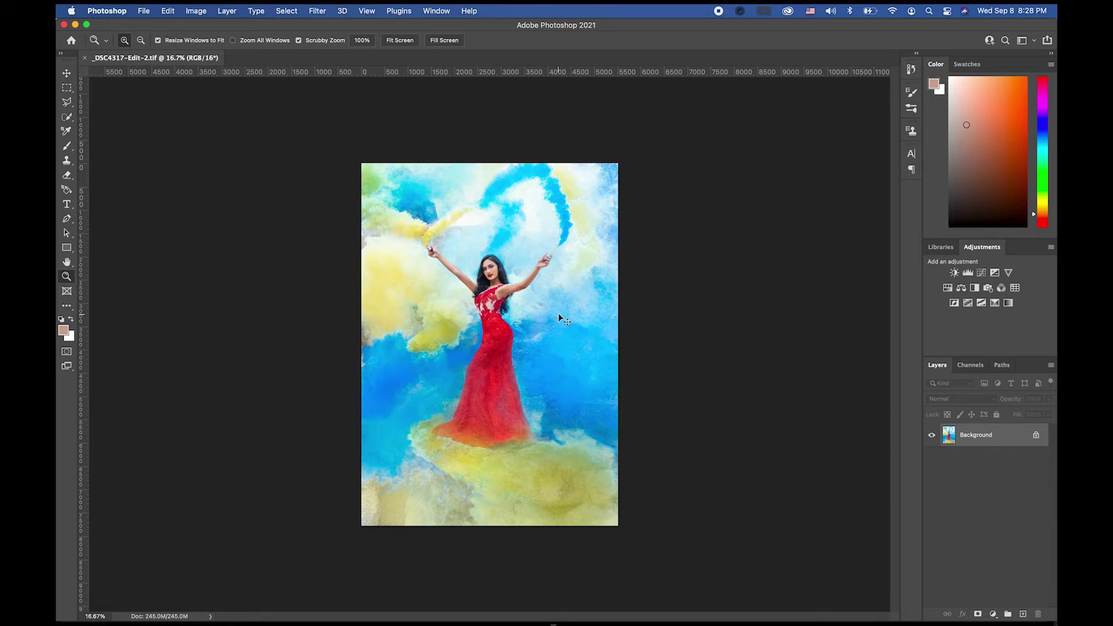
Step: Duplicate the Background layer and convert the copy to a smart object
key(super+j)
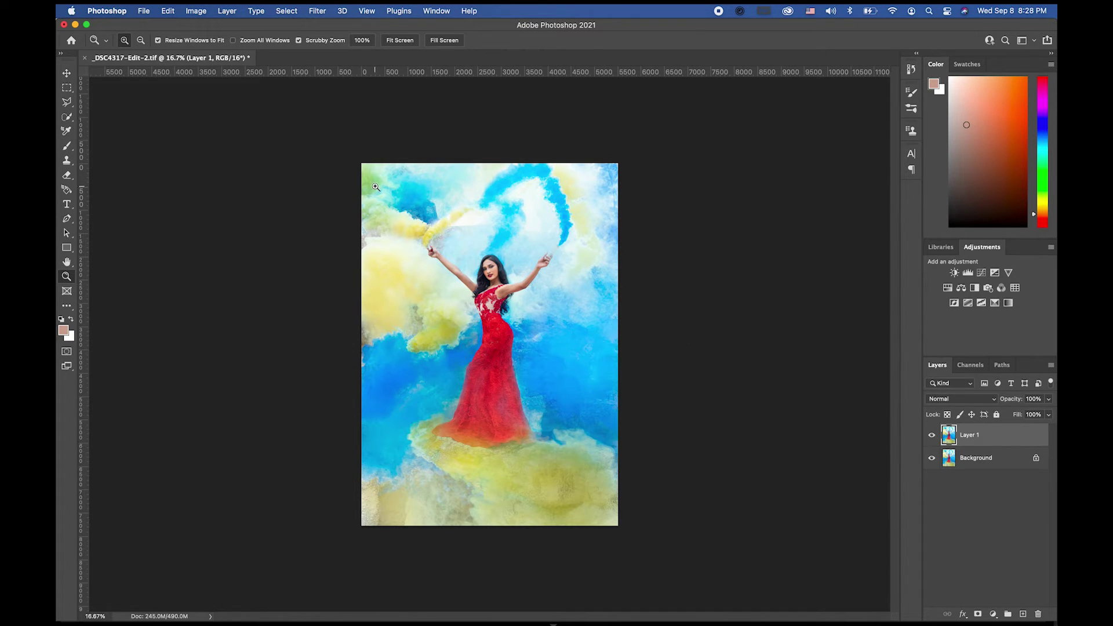
right_click(972, 447)
click(869, 249)
Step: Apply Imagenomic's Portraiture 3 skin-smoothing filter to the smart object with the DEFAULT preset
click(318, 11)
mouse_move(356, 279)
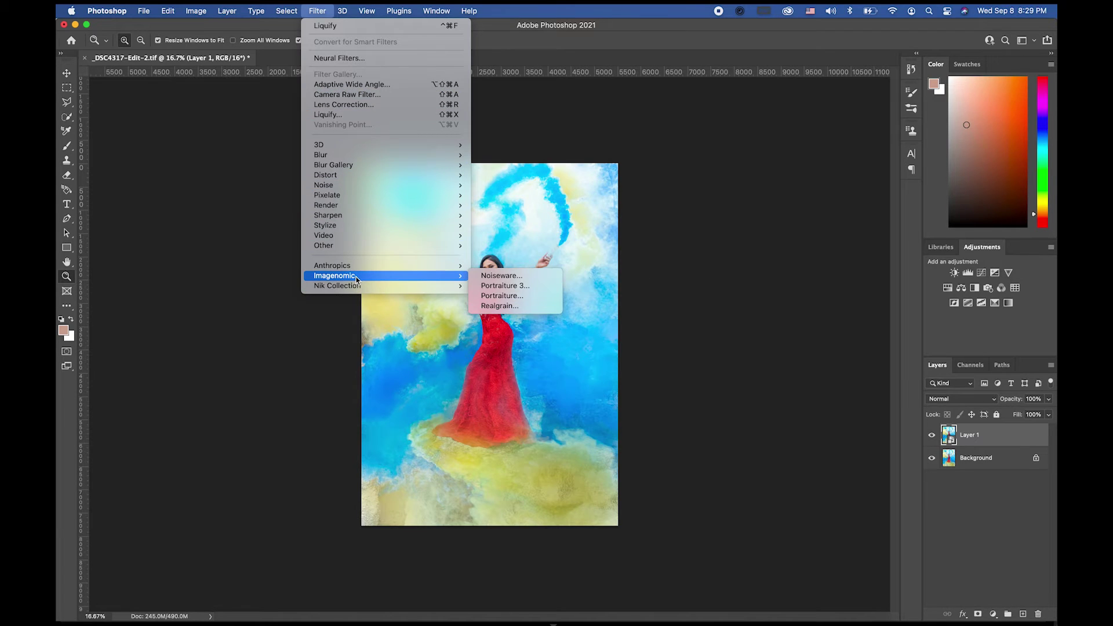
click(539, 286)
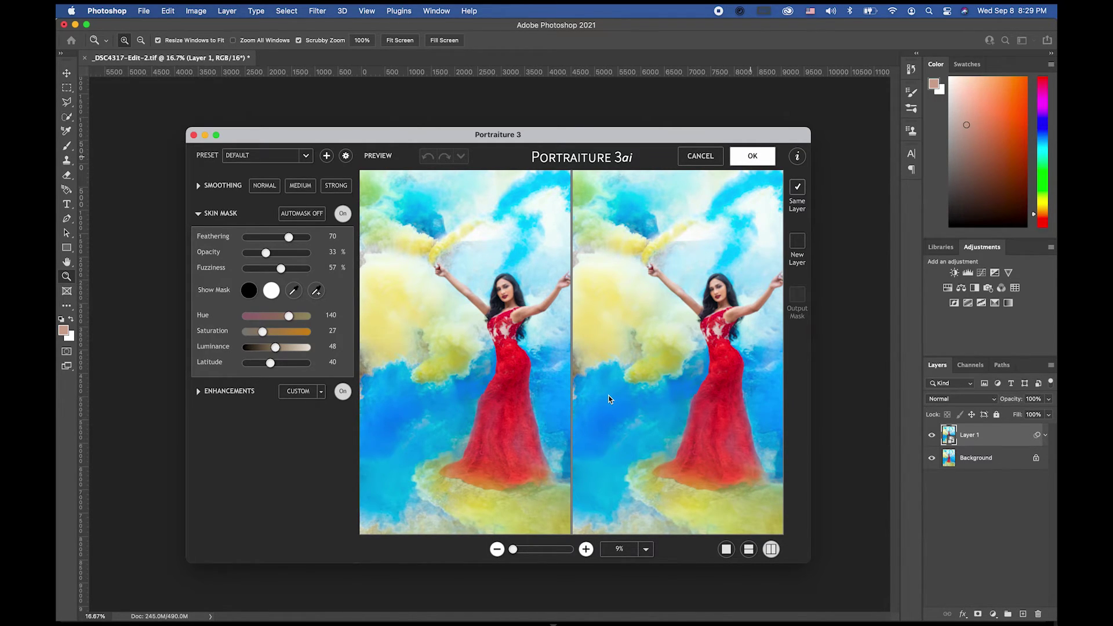
key(Return)
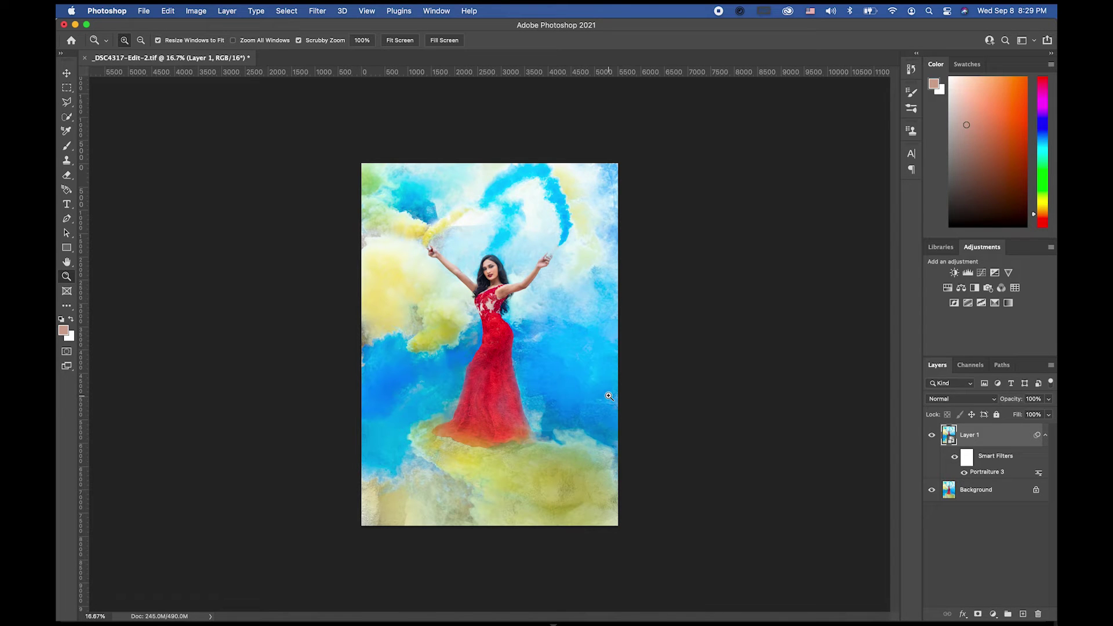
Step: Check the smoothed skin on the face and arms closely, and lower the smoothed layer's opacity to 80%
click(500, 288)
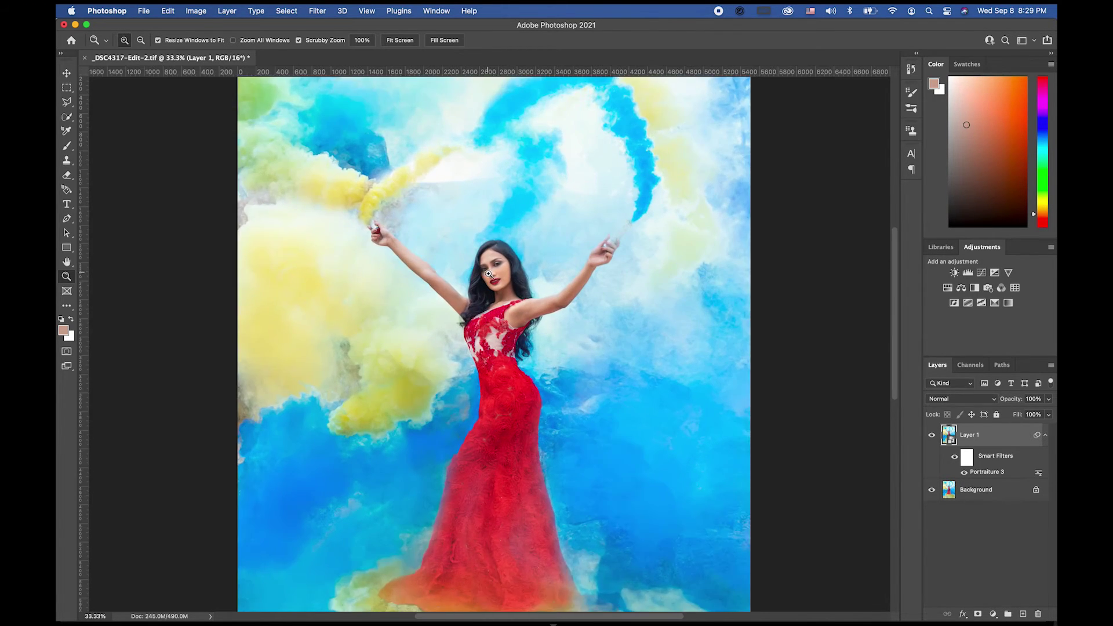
click(500, 288)
click(499, 286)
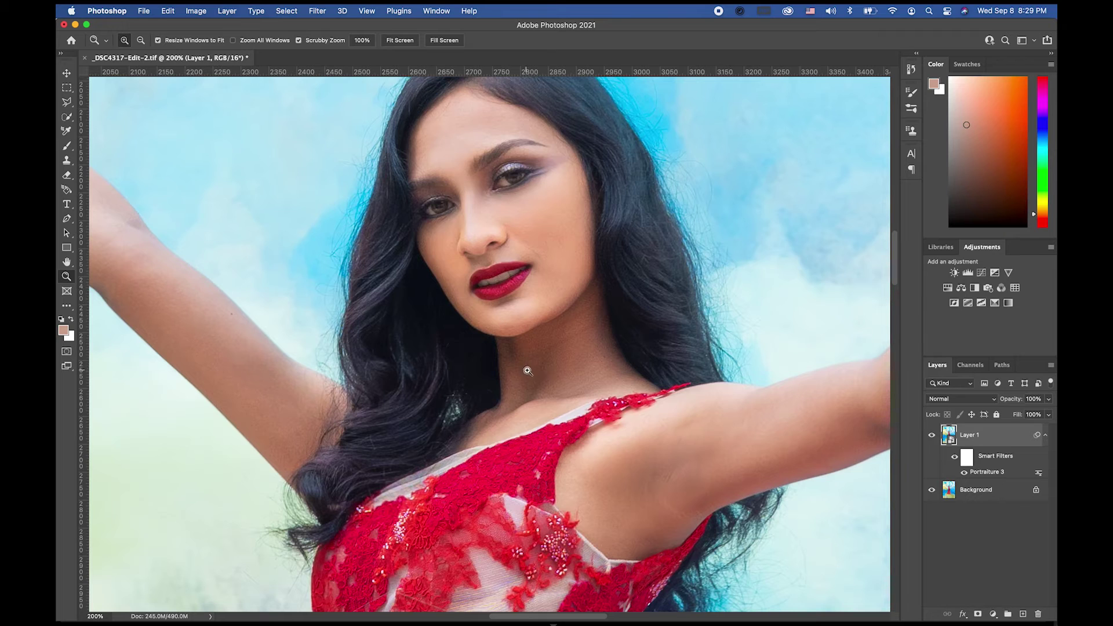
alt+click(530, 371)
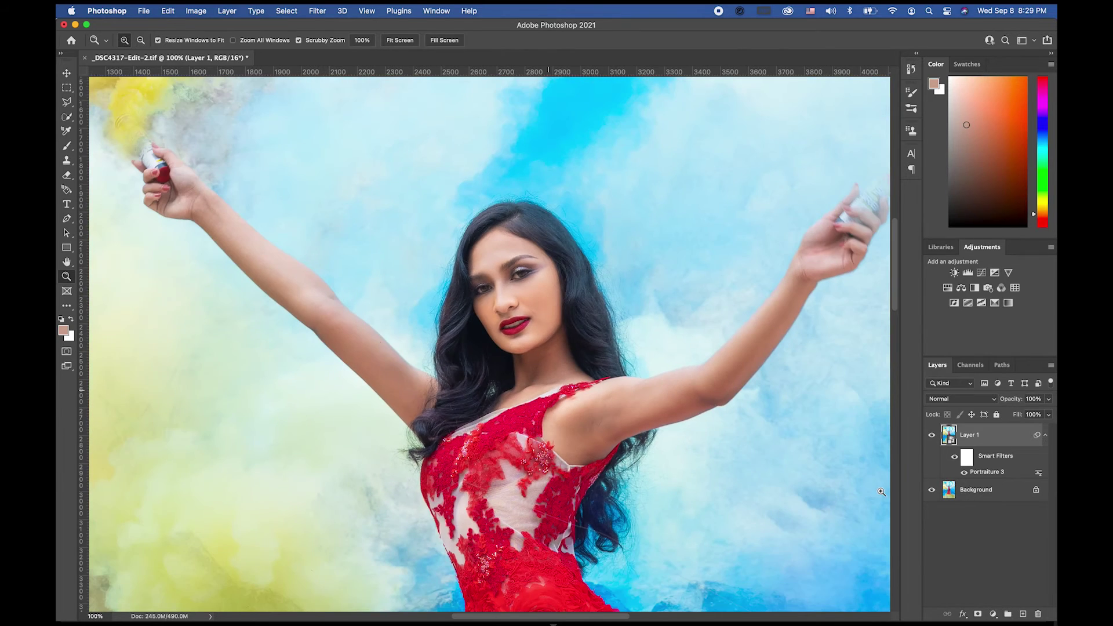
click(1049, 399)
drag(1048, 413, 1037, 413)
Step: Flatten the smoothed layer and the Background into a single layer and save the TIFF file
alt+click(560, 388)
alt+click(560, 388)
alt+click(558, 392)
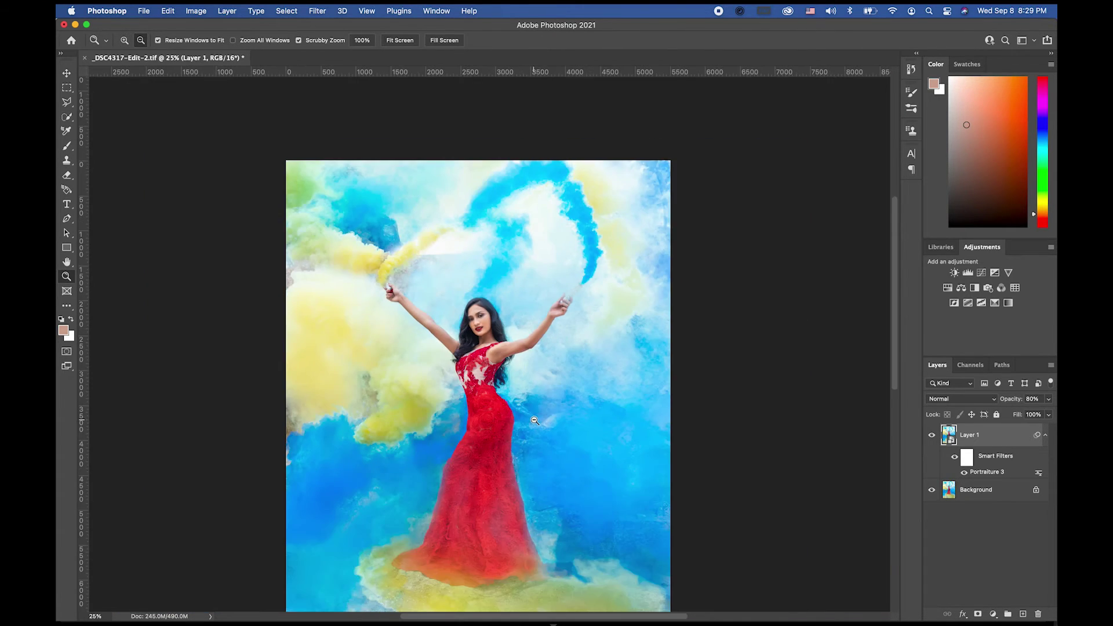
alt+click(540, 418)
click(988, 491)
right_click(988, 492)
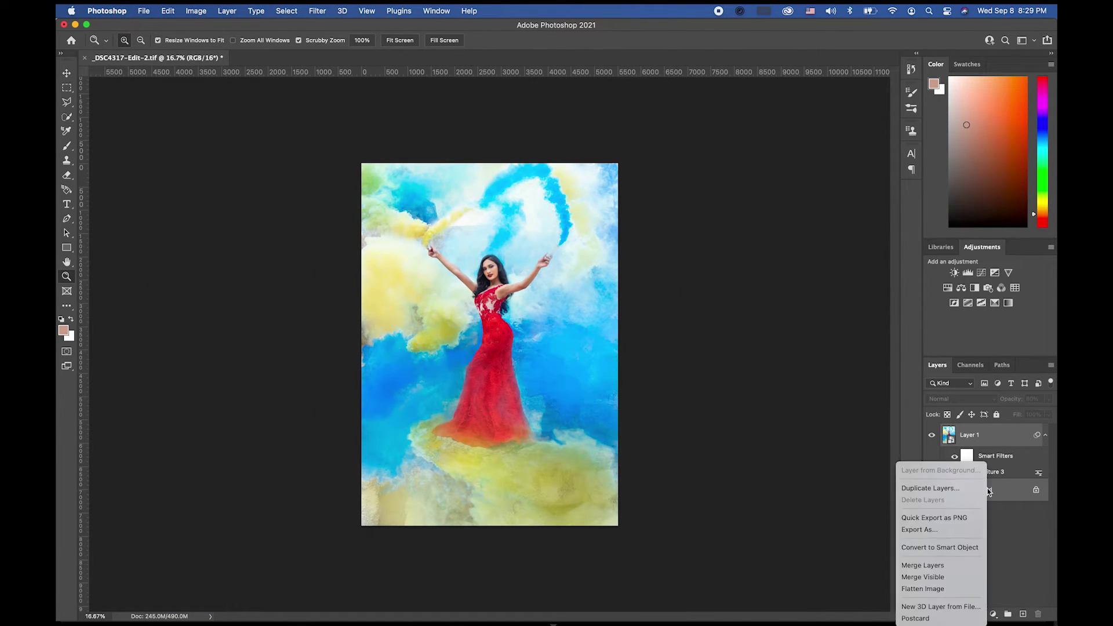
click(918, 589)
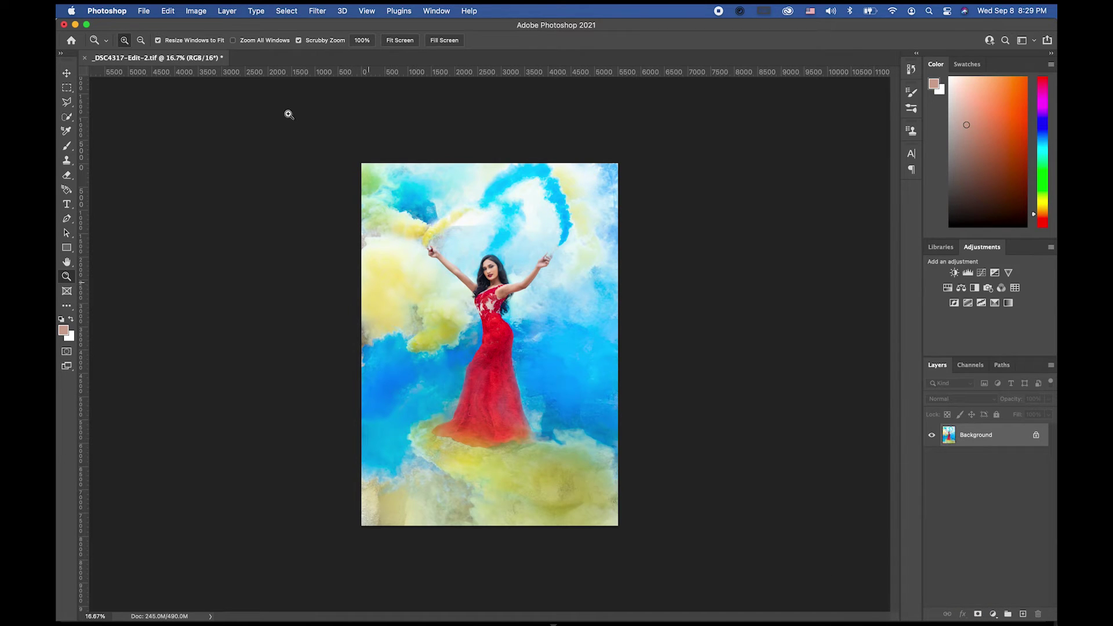
click(144, 11)
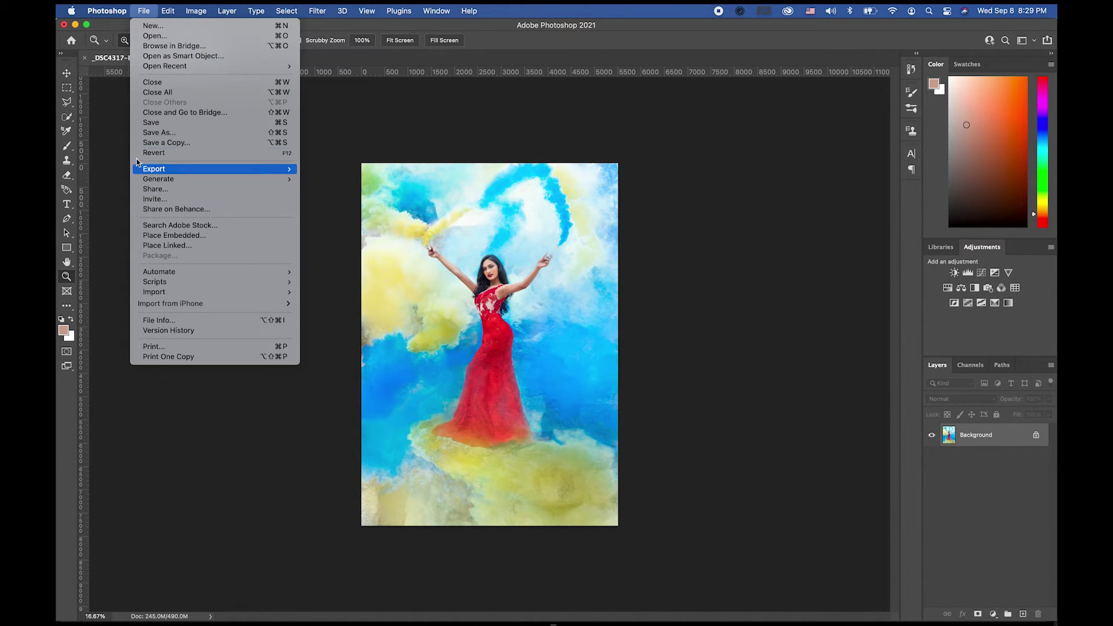
click(151, 123)
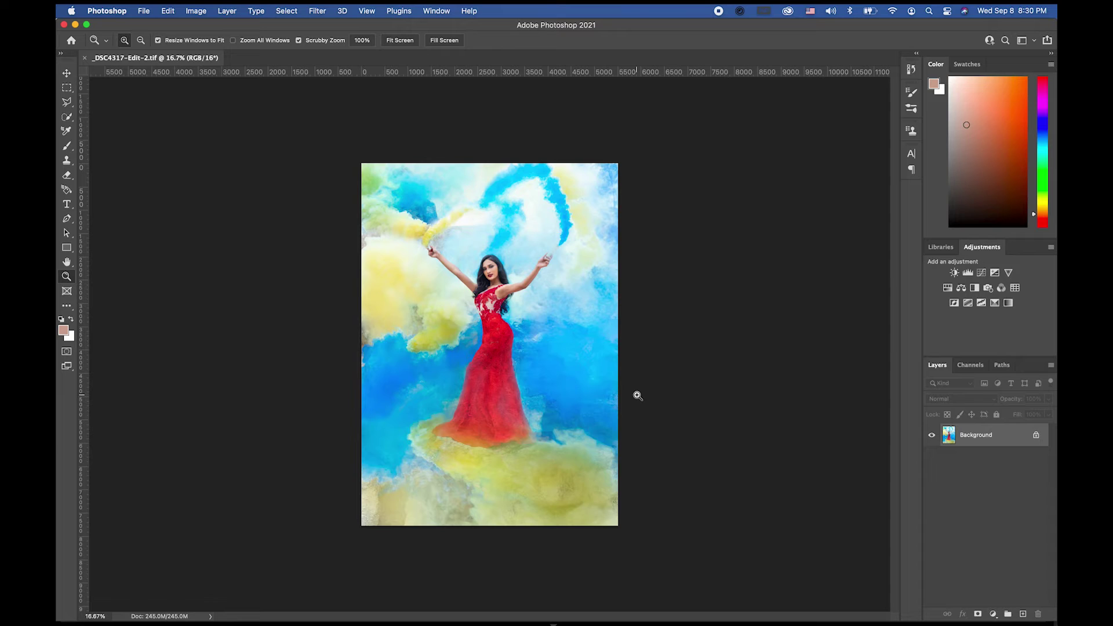
Step: Duplicate the Background layer and select the lower half of the copy, from just below the model's hips down, with a lasso
key(super+j)
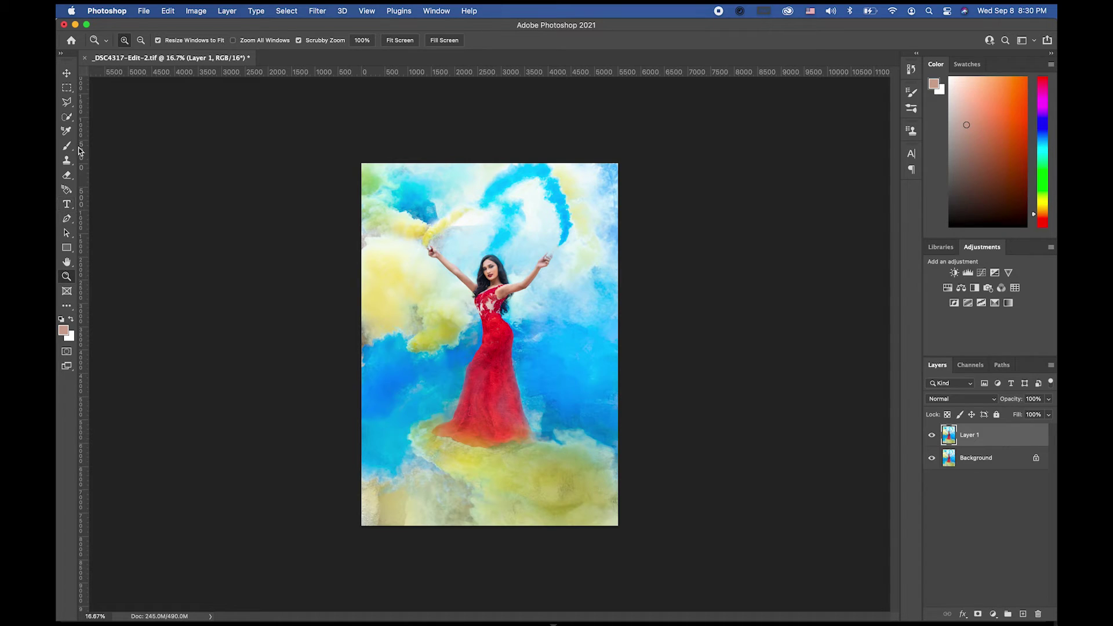
click(68, 103)
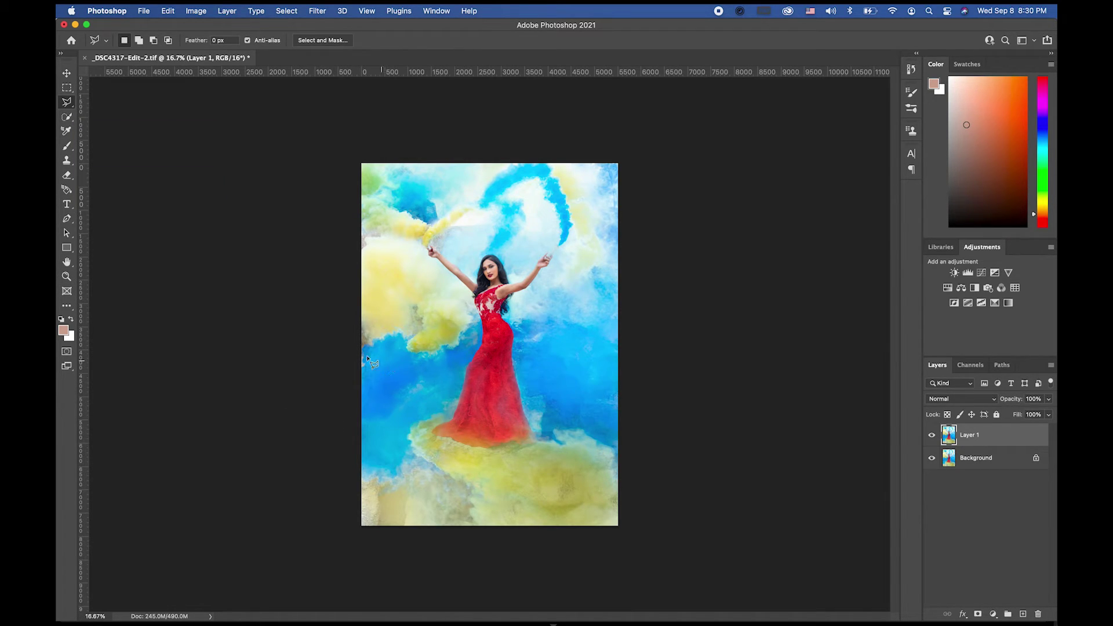
mouse_move(358, 352)
mouse_down()
mouse_move(646, 377)
mouse_move(631, 346)
mouse_move(625, 543)
mouse_move(435, 546)
mouse_move(355, 534)
mouse_move(359, 352)
mouse_up()
Step: Stretch the selected lower half to lengthen the dress, to about 120% height and slightly wider than the canvas
click(66, 73)
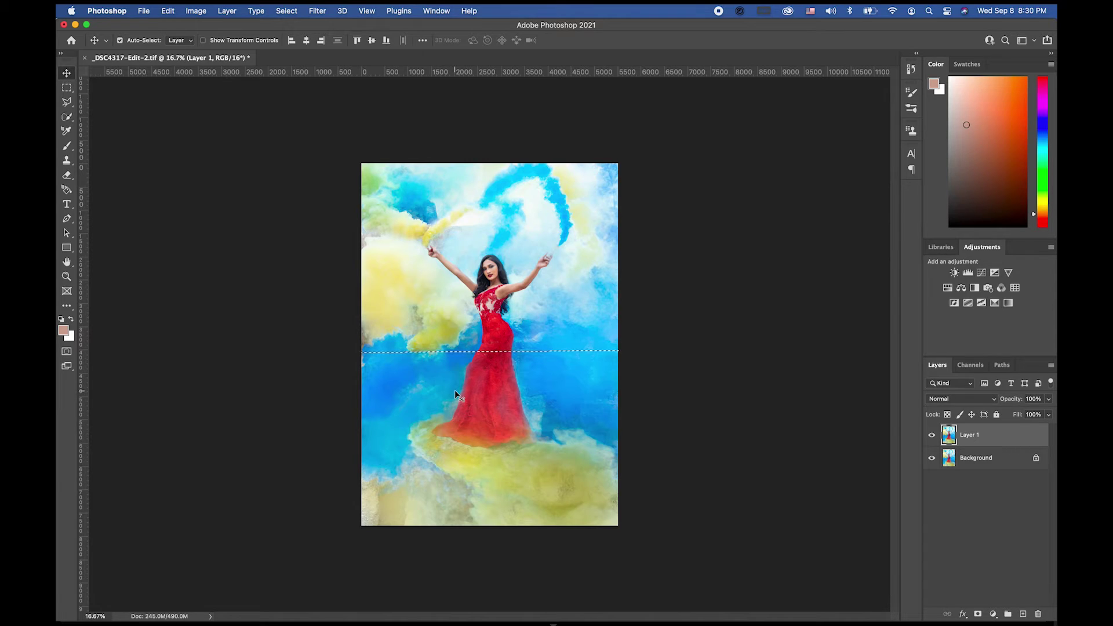
key(super+t)
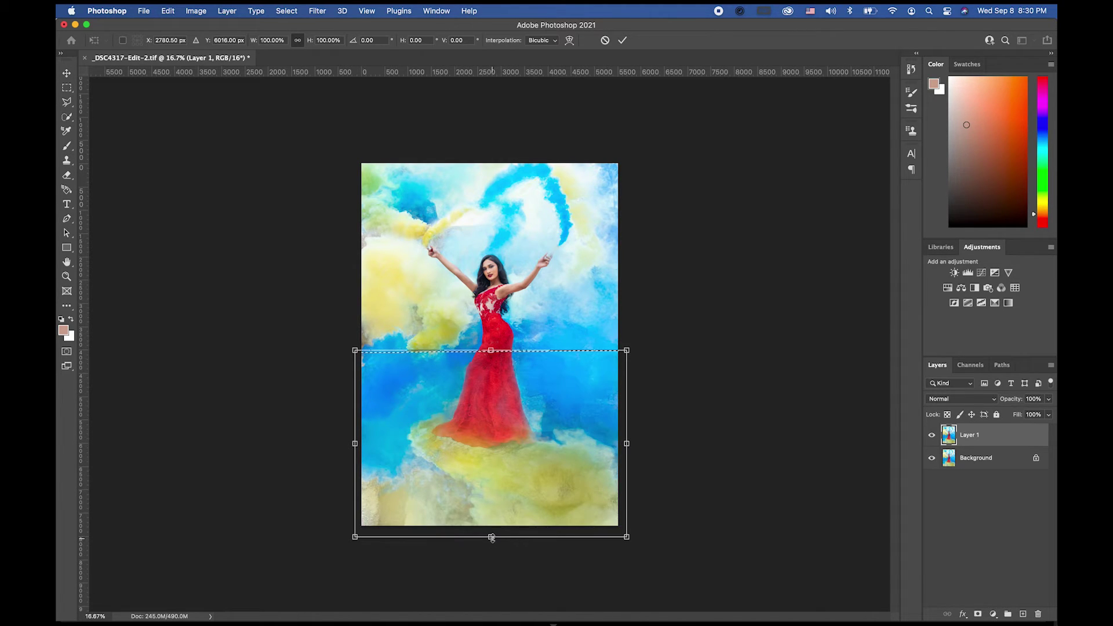
drag(491, 542, 491, 552)
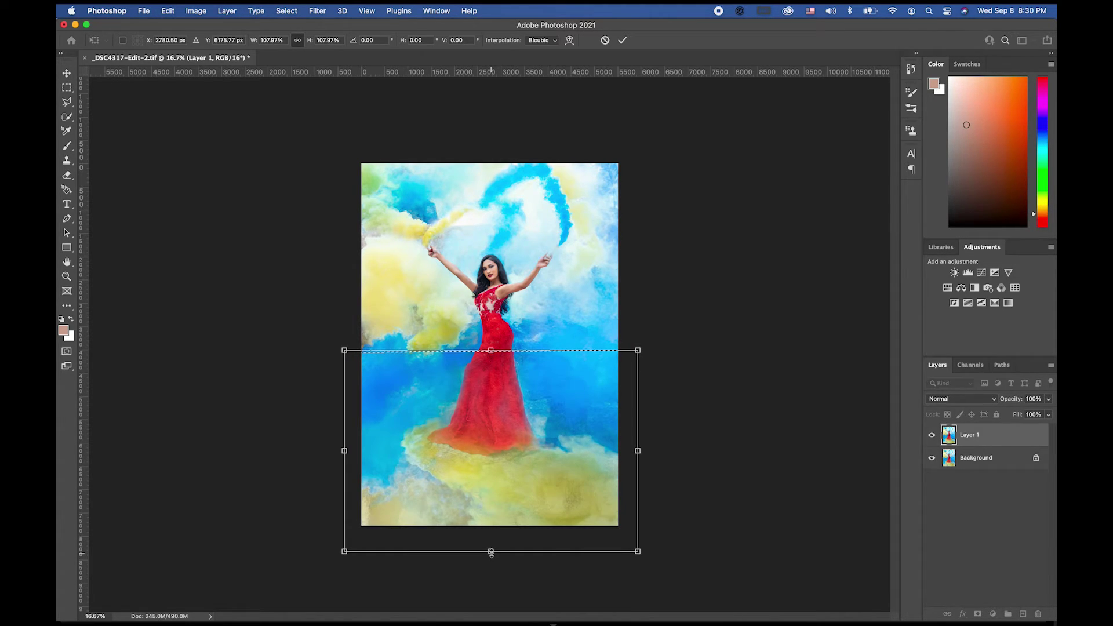
drag(491, 552, 491, 577)
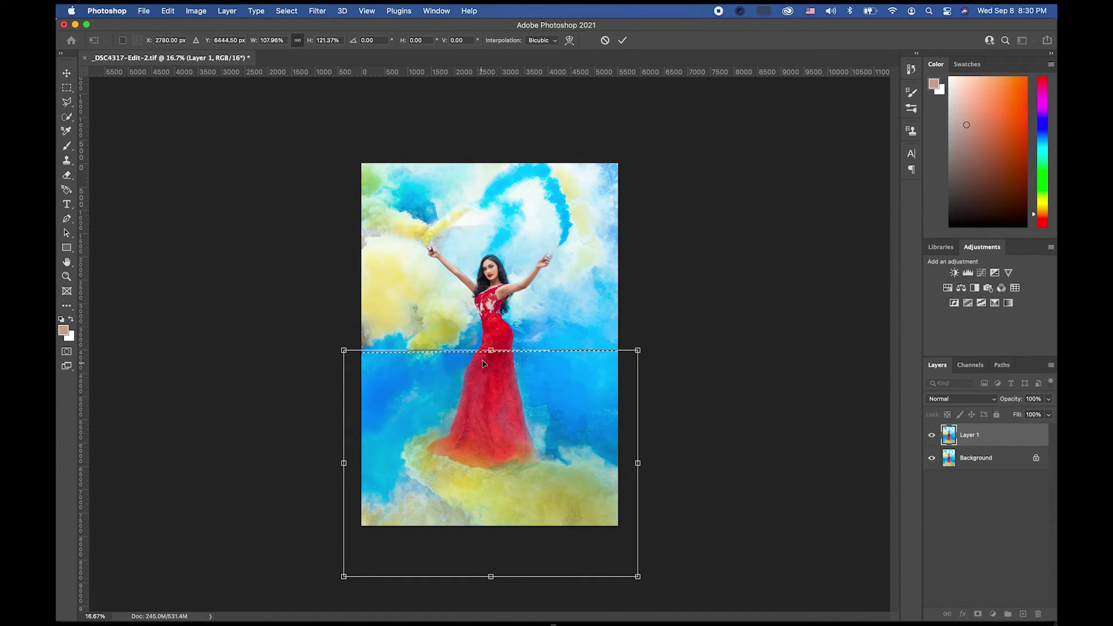
drag(491, 355, 491, 352)
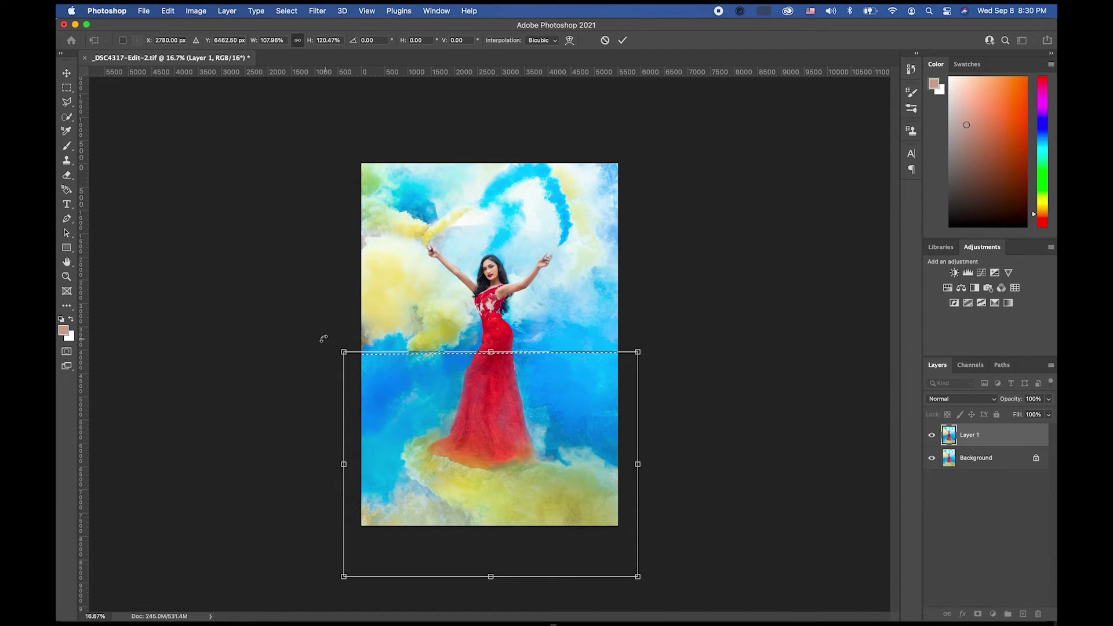
drag(343, 465, 345, 464)
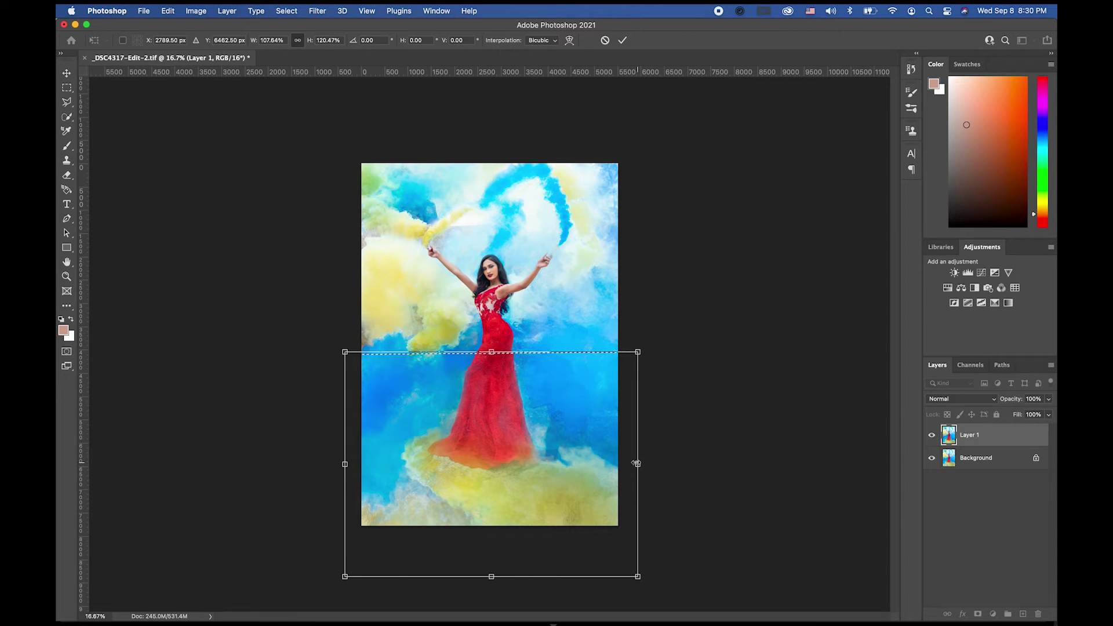
drag(637, 464, 634, 464)
click(66, 276)
Step: Check closely how the stretched lower half meets the upper half across the dress and smoke
click(484, 354)
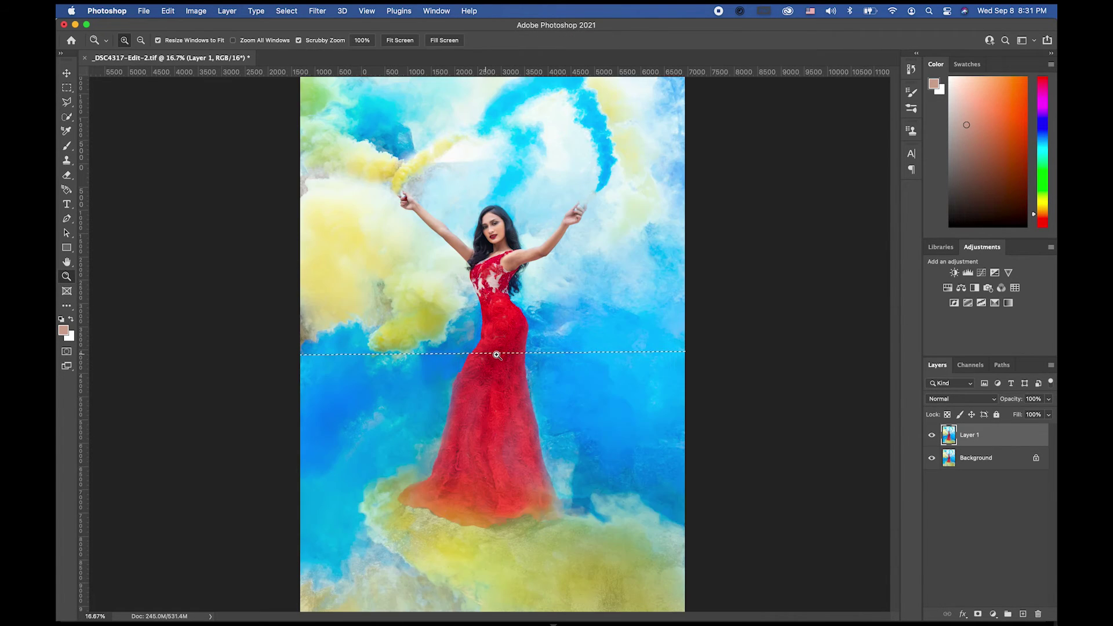
click(497, 356)
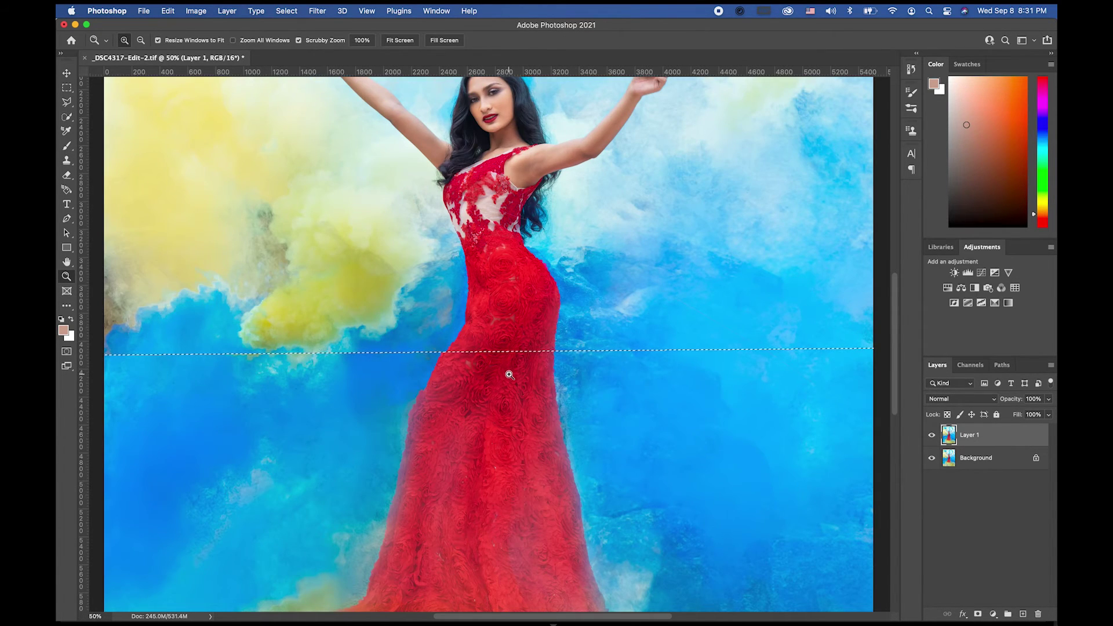
click(504, 365)
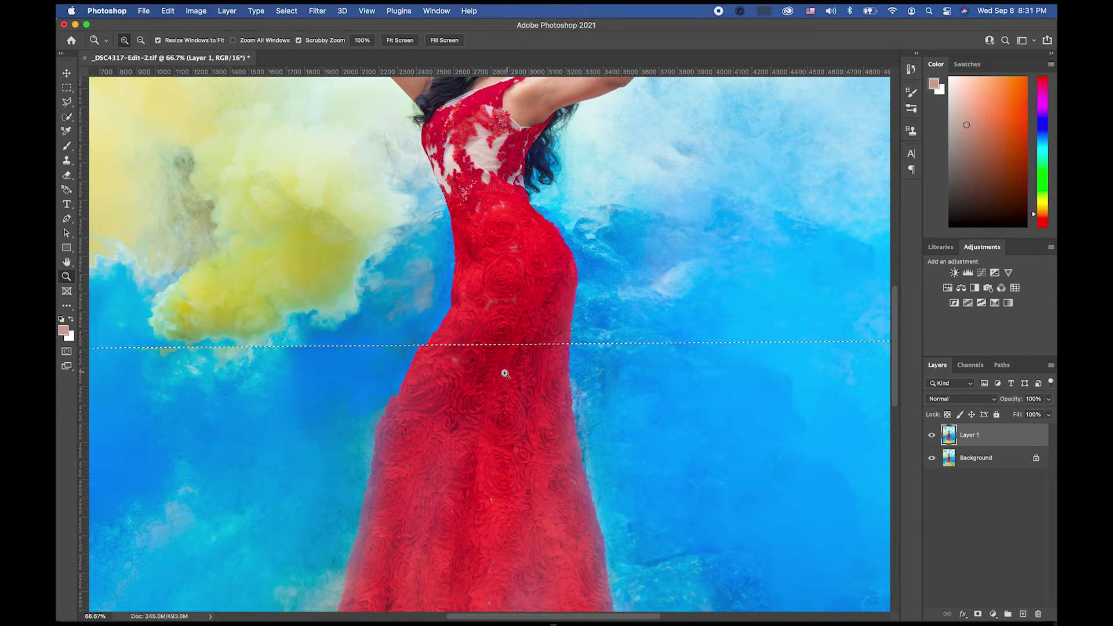
alt+click(505, 374)
alt+click(502, 376)
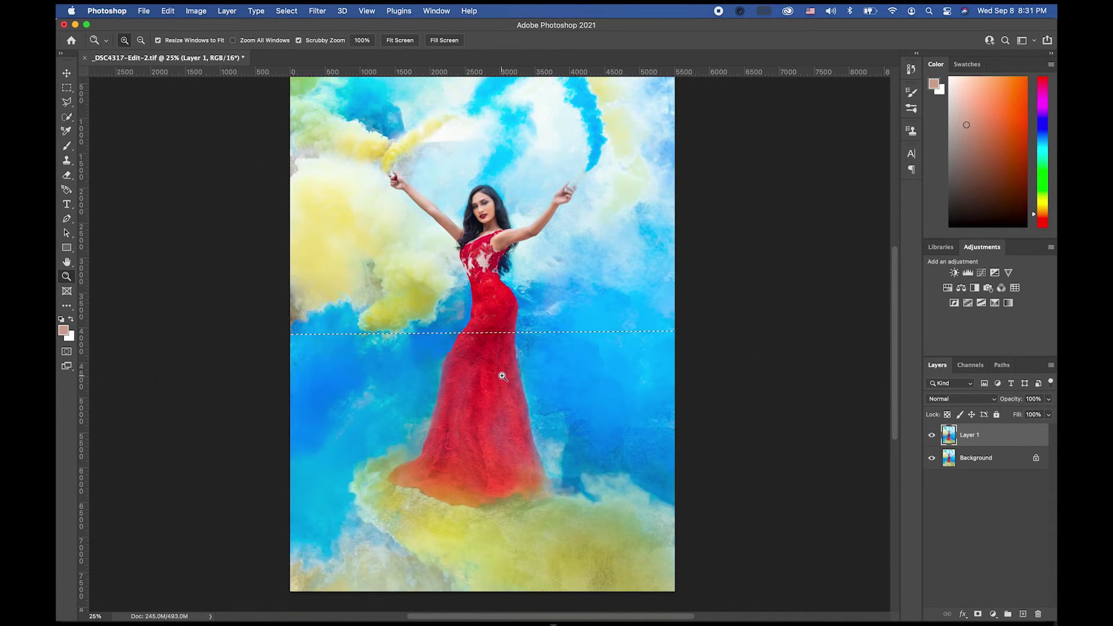
click(453, 337)
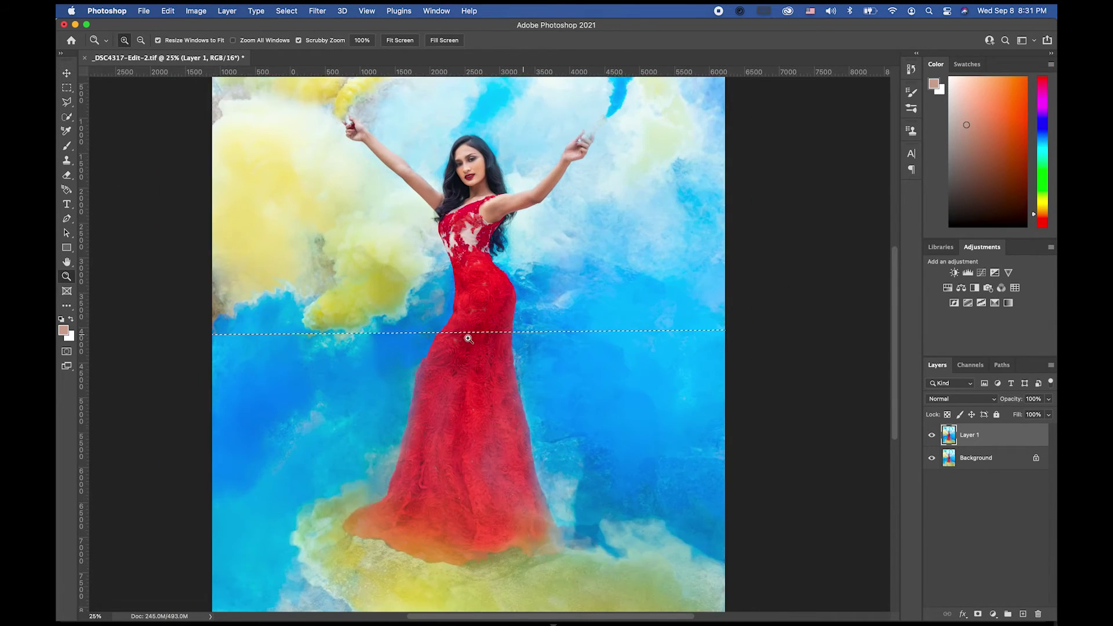
click(461, 331)
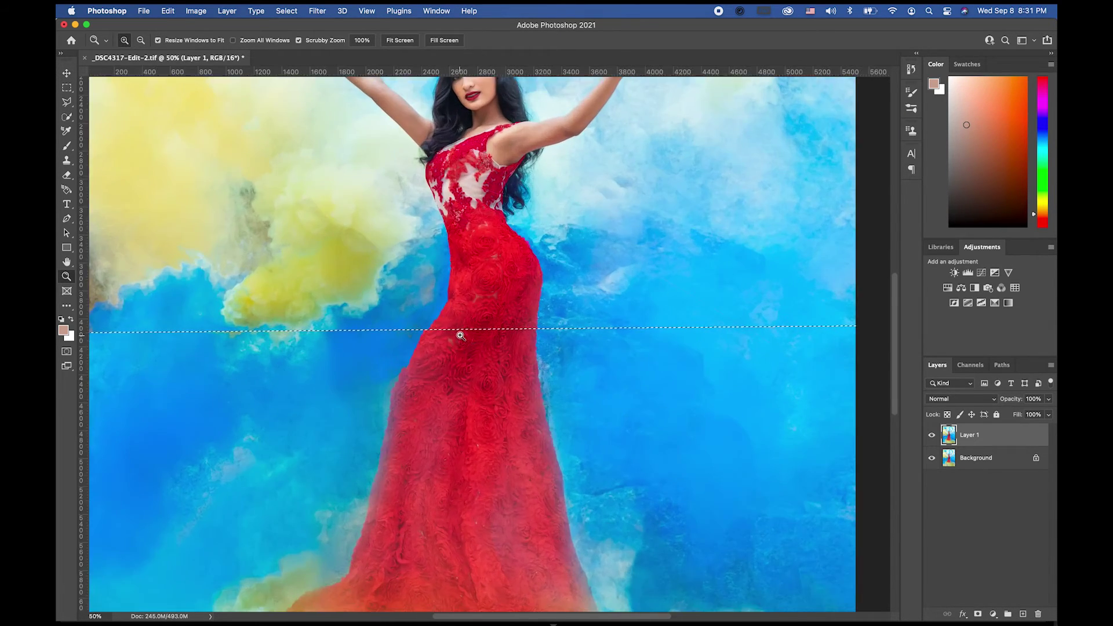
Step: Transform the selected lower half again to about 99% width and 100% height, aligning the dress edges at the seam
click(66, 73)
key(super+t)
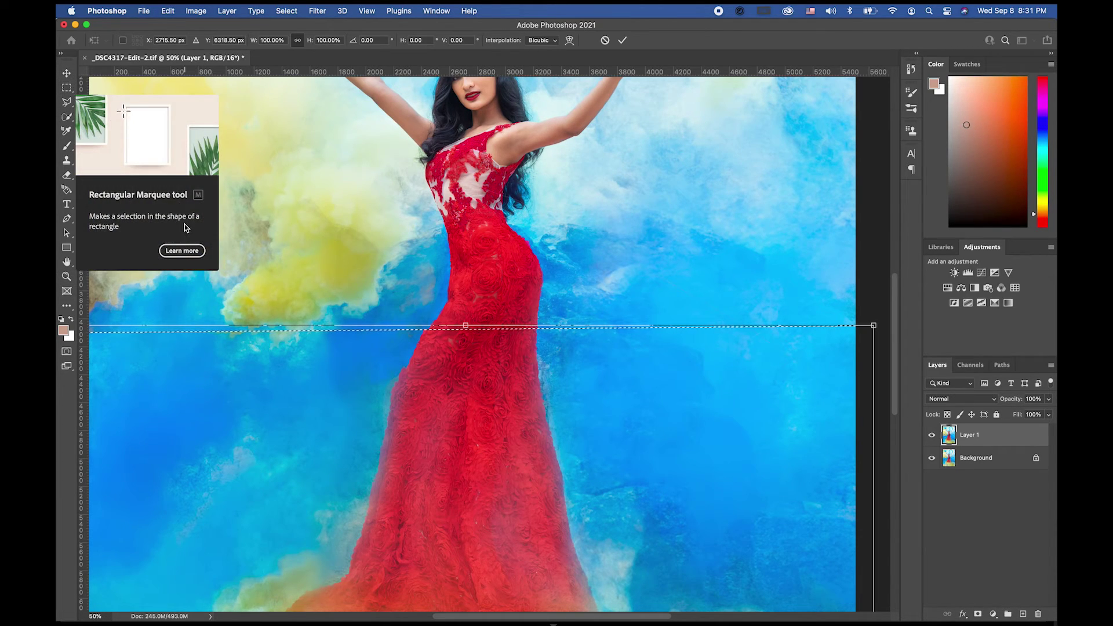
drag(441, 369, 474, 372)
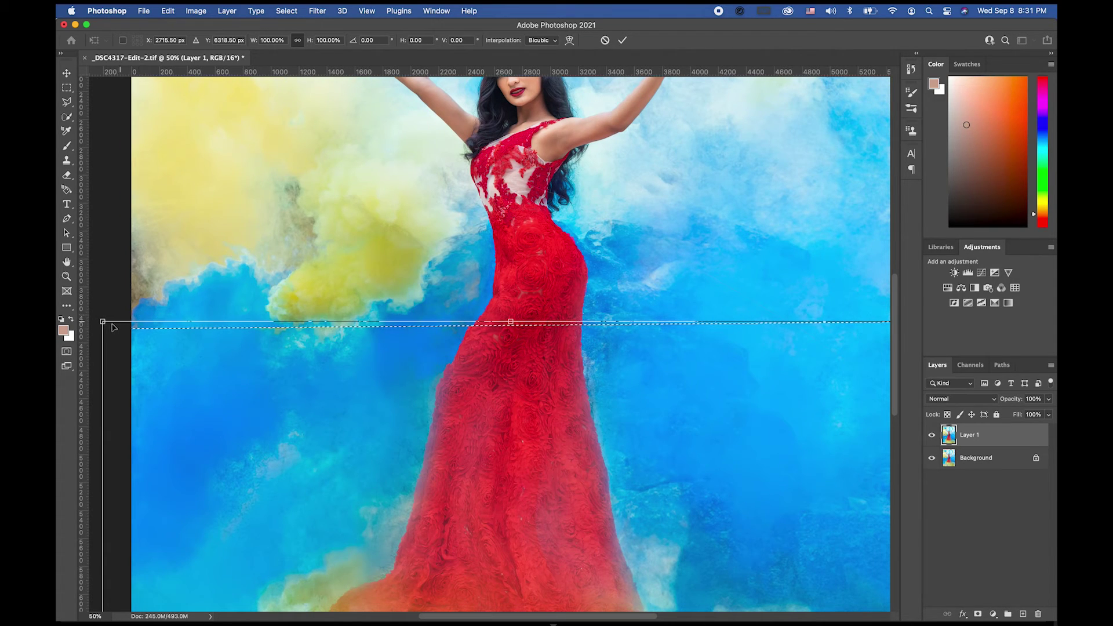
drag(103, 322, 109, 321)
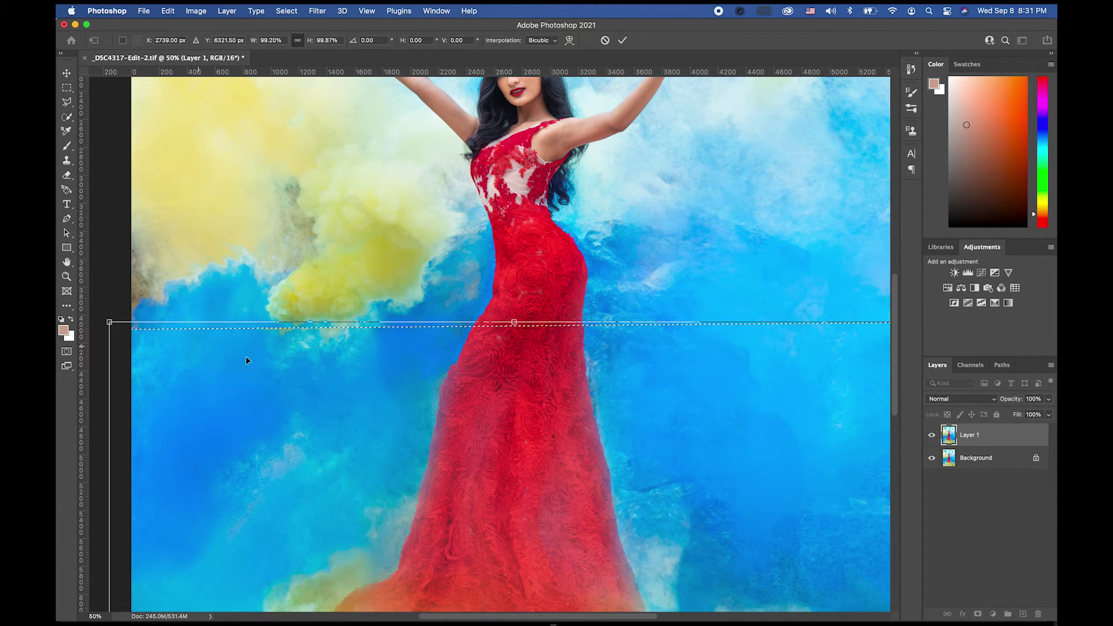
drag(541, 369, 418, 358)
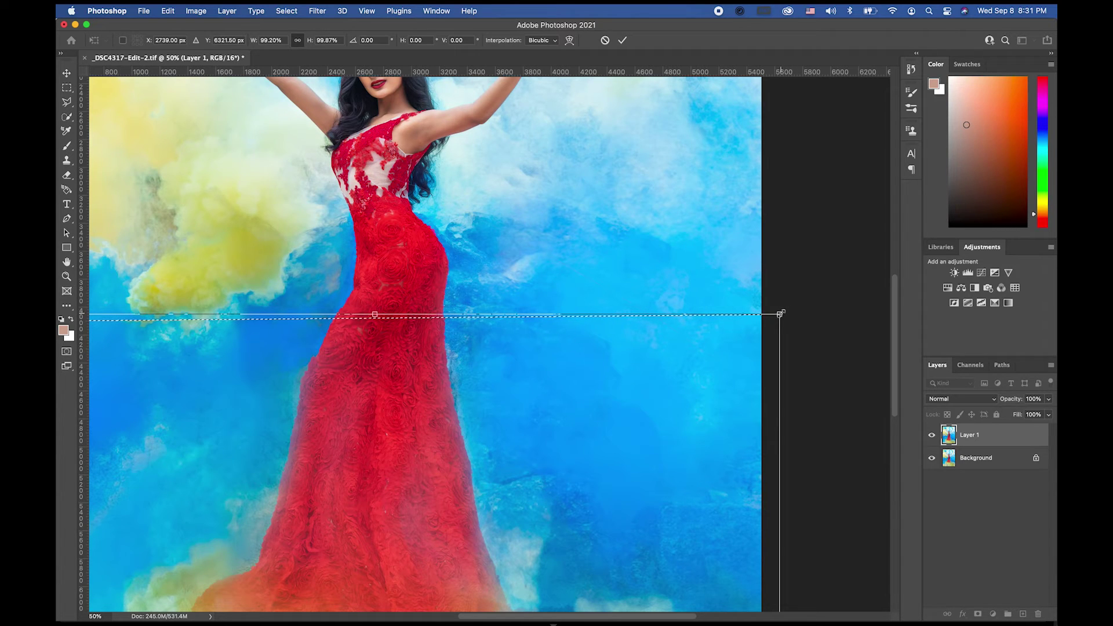
drag(780, 314, 779, 313)
drag(402, 360, 501, 302)
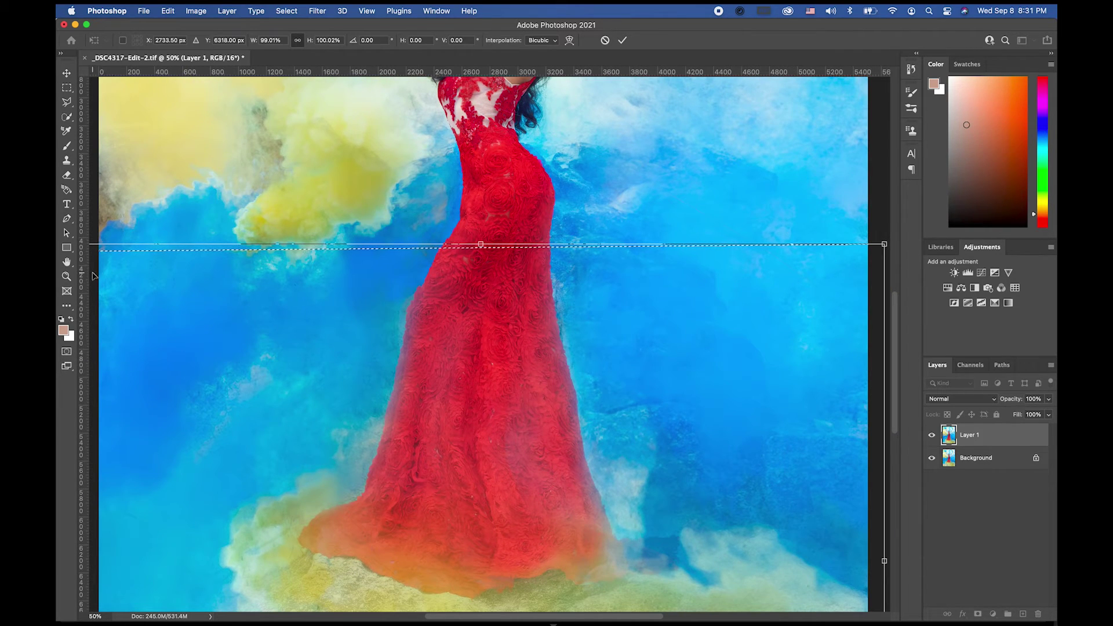
click(67, 277)
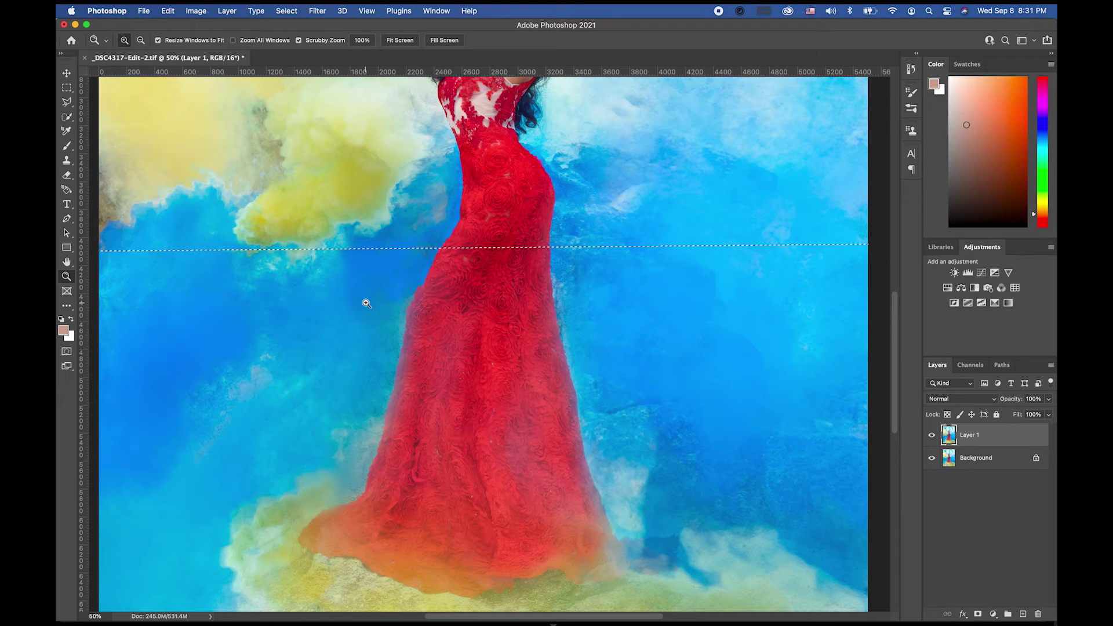
Step: Deselect the lower half and examine the seam in the dress and the smoke beside it
alt+click(492, 297)
click(493, 300)
click(493, 299)
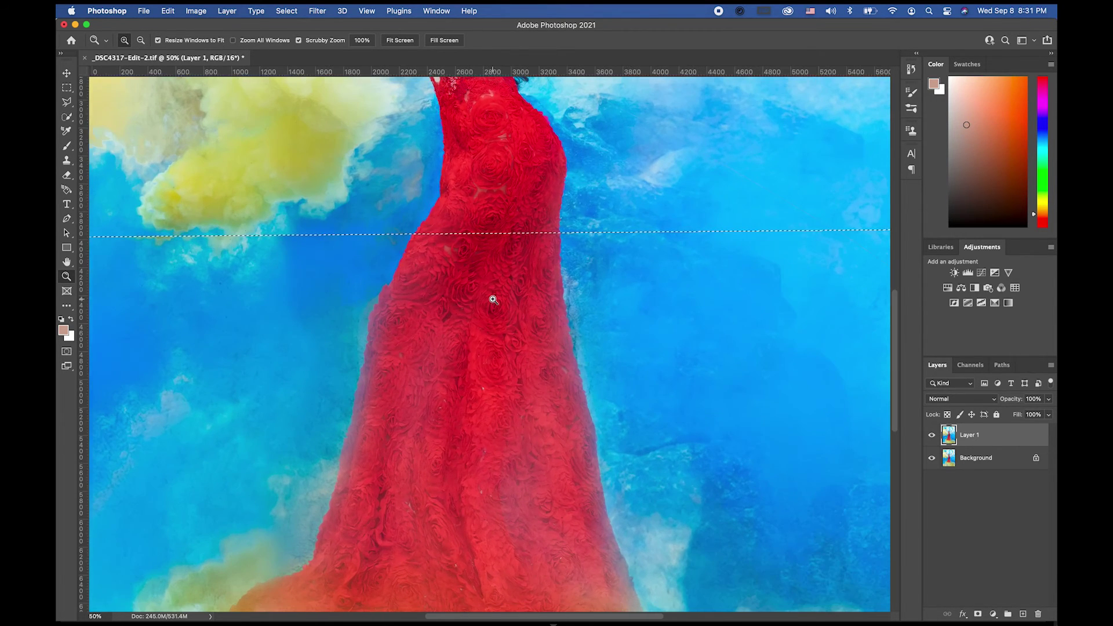
alt+click(492, 300)
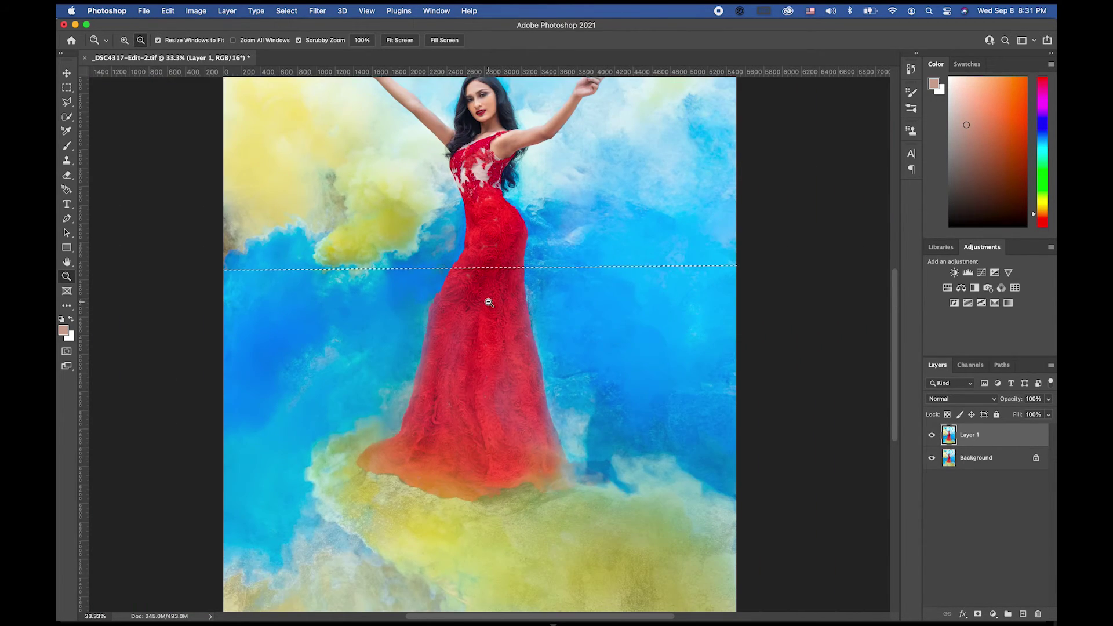
alt+click(488, 302)
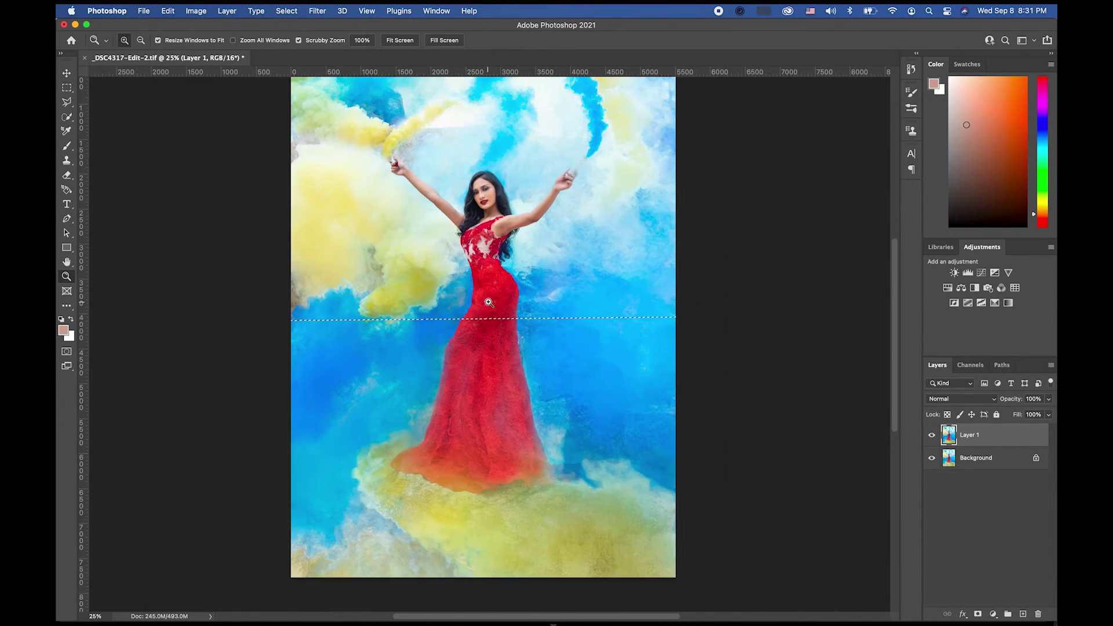
alt+click(522, 289)
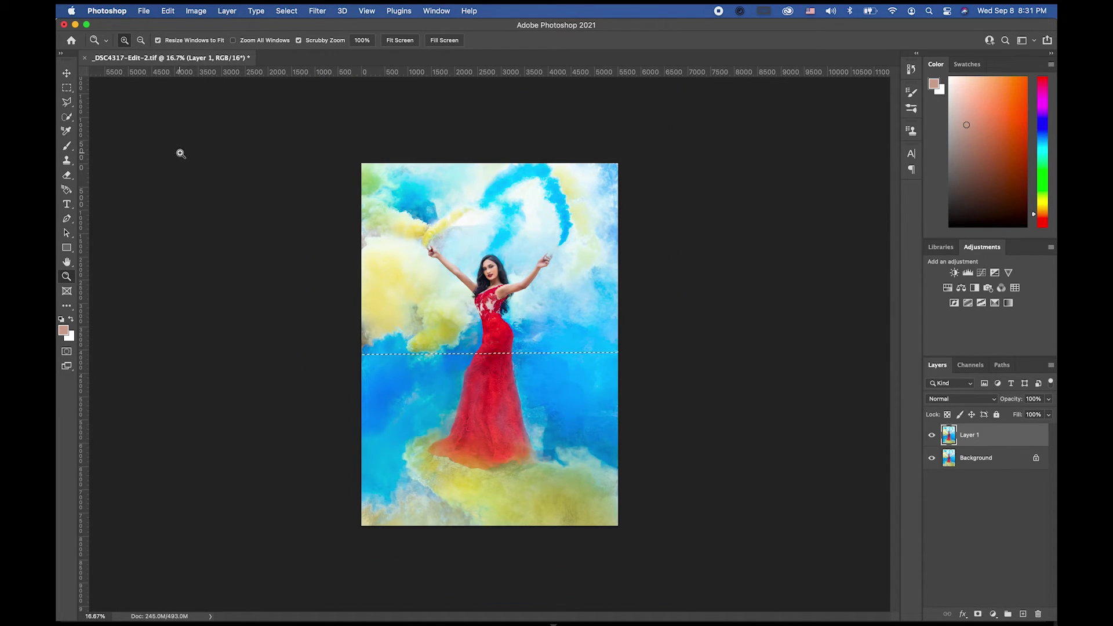
click(67, 74)
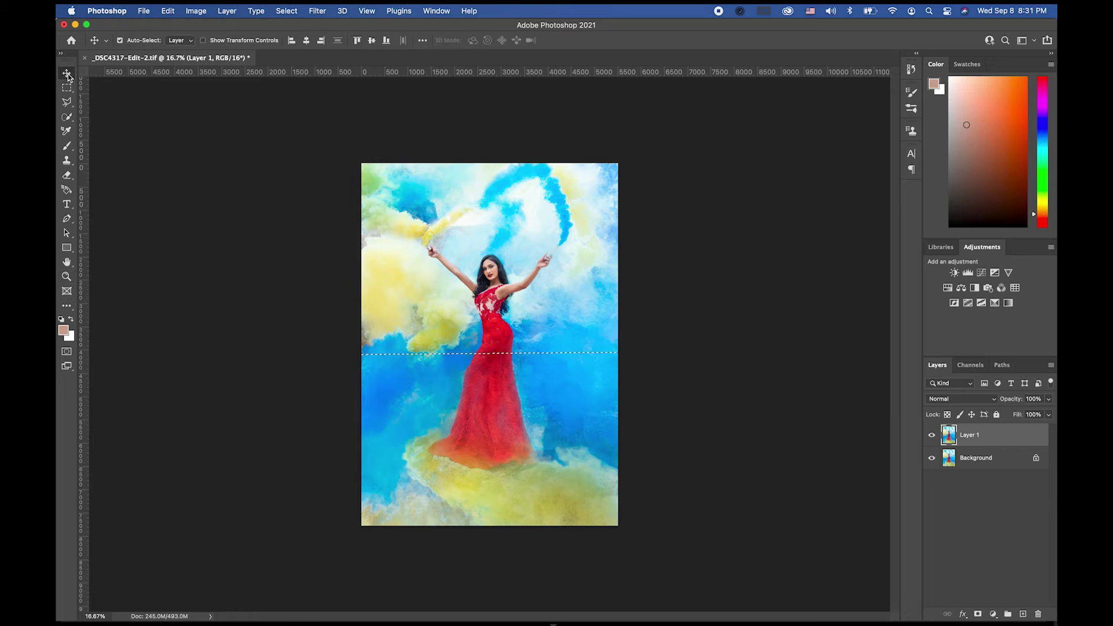
key(super+d)
click(67, 277)
drag(391, 365, 452, 365)
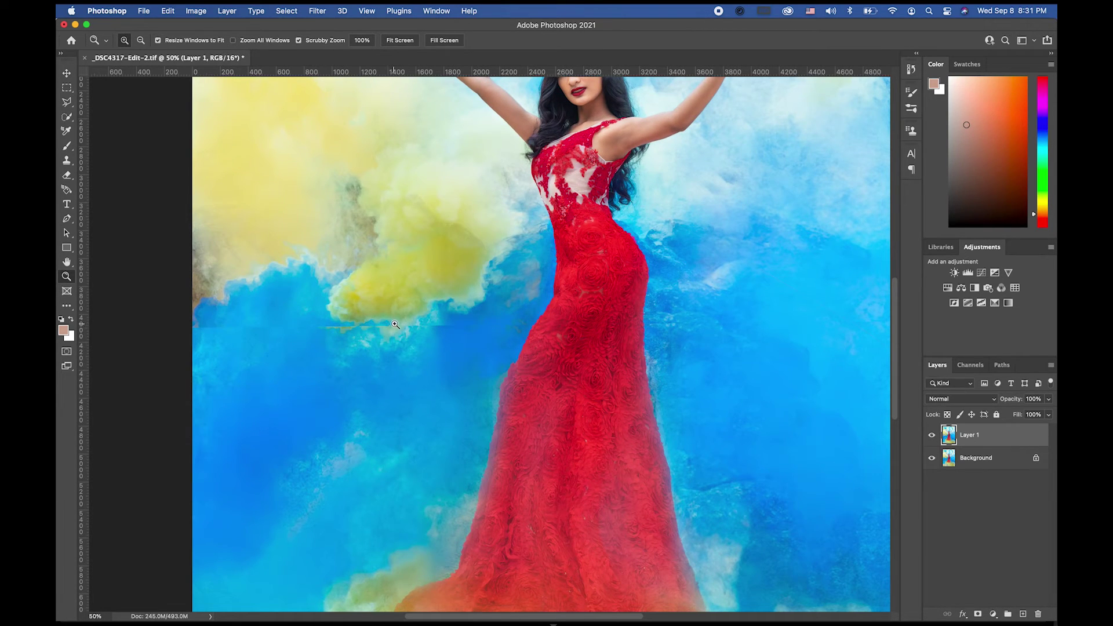
Step: Delete the stretched layer and make a fresh duplicate of the Background layer
click(67, 73)
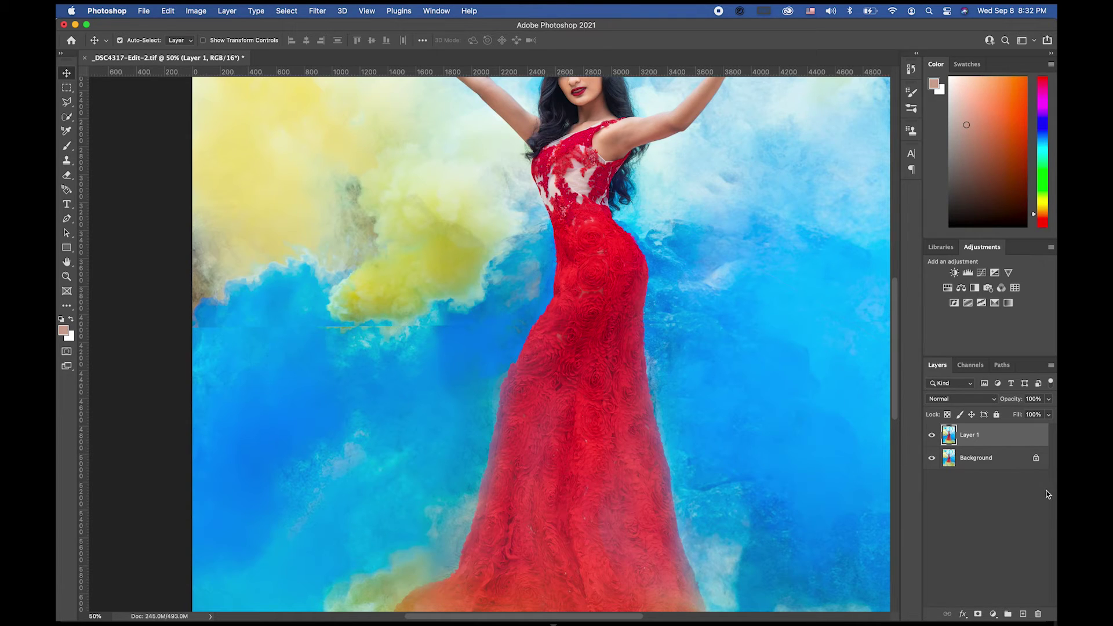
drag(1036, 442, 1038, 614)
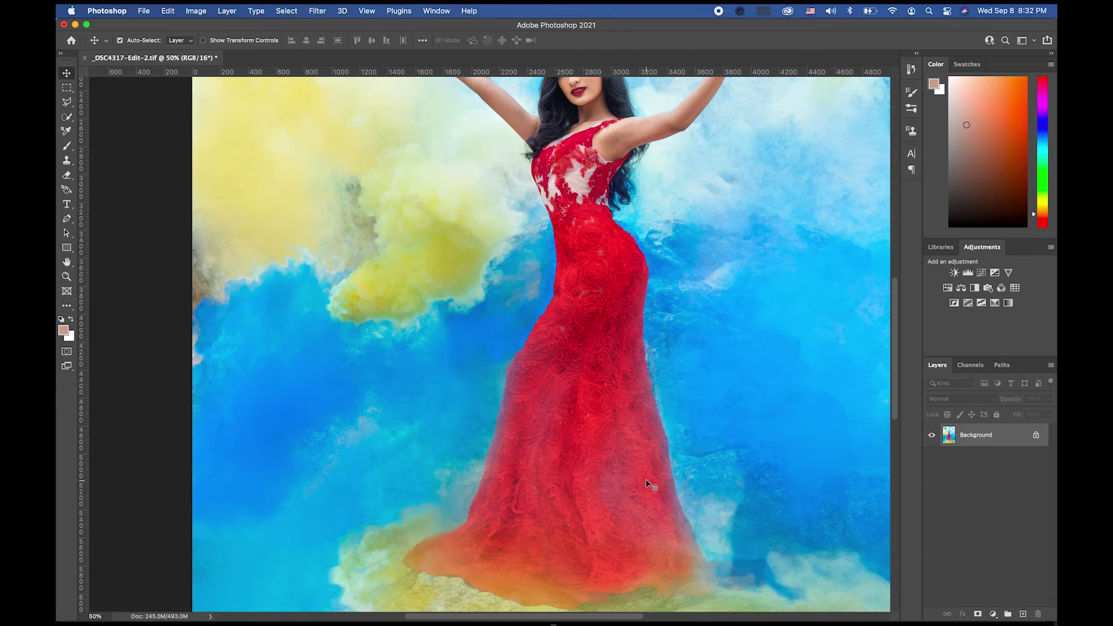
click(67, 277)
drag(473, 313, 328, 295)
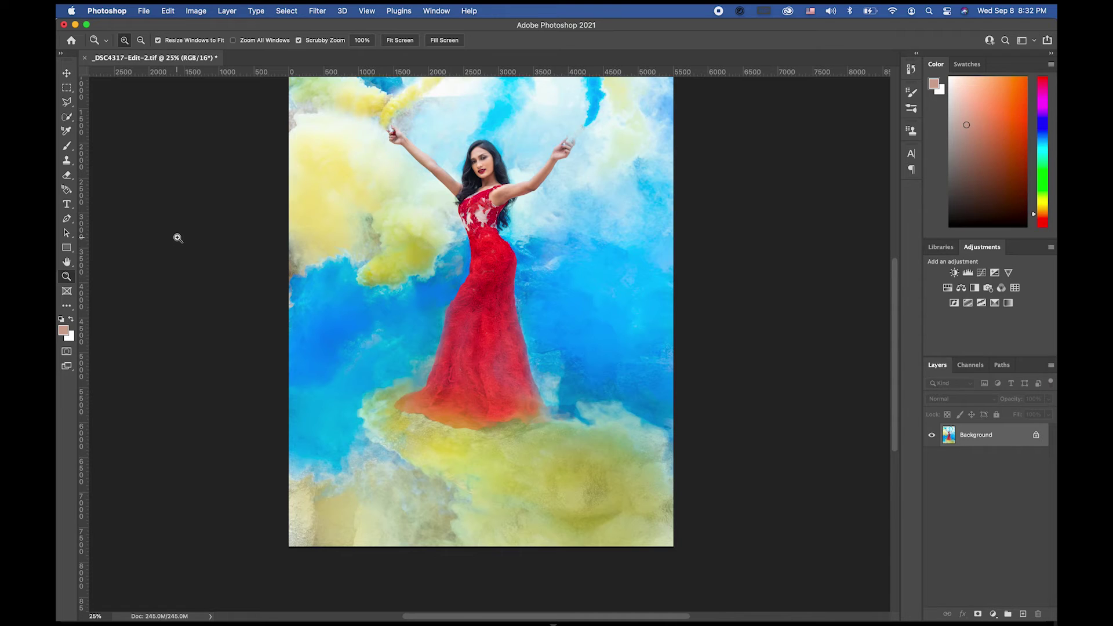
key(super+j)
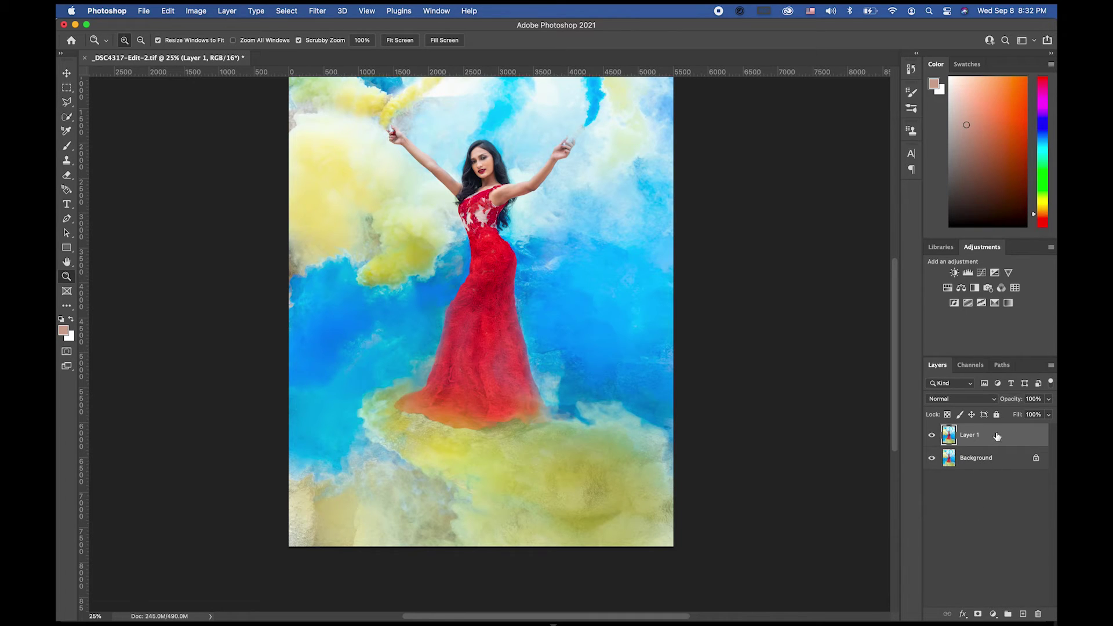
Step: Select the image from the dress's upper thighs down past the lower edge with the Polygonal Lasso, keeping the upper boundary horizontal
click(67, 102)
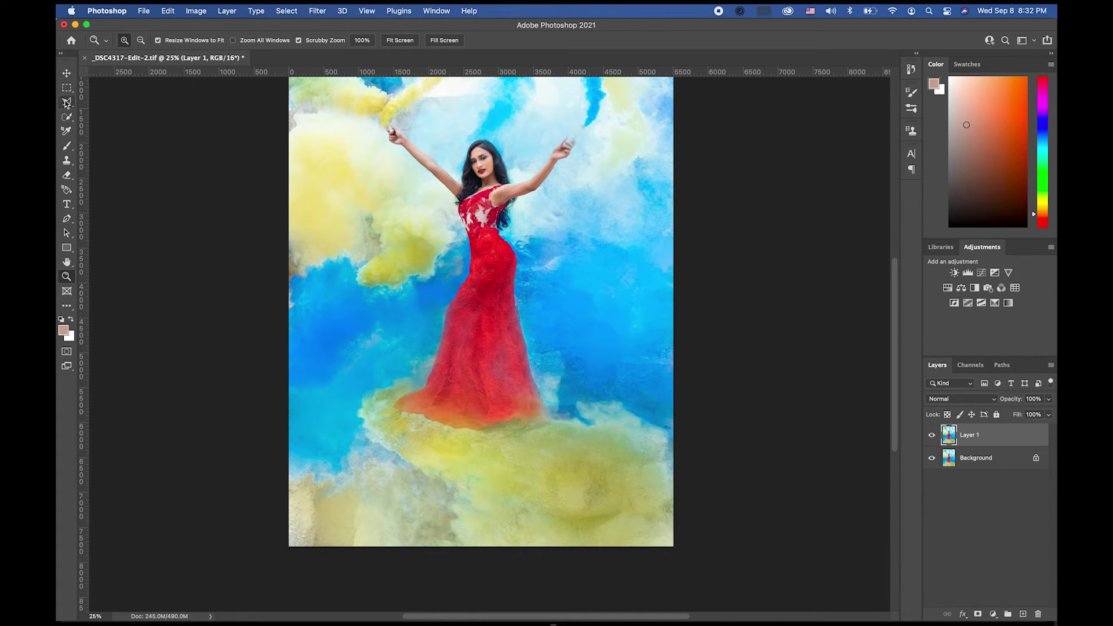
click(284, 299)
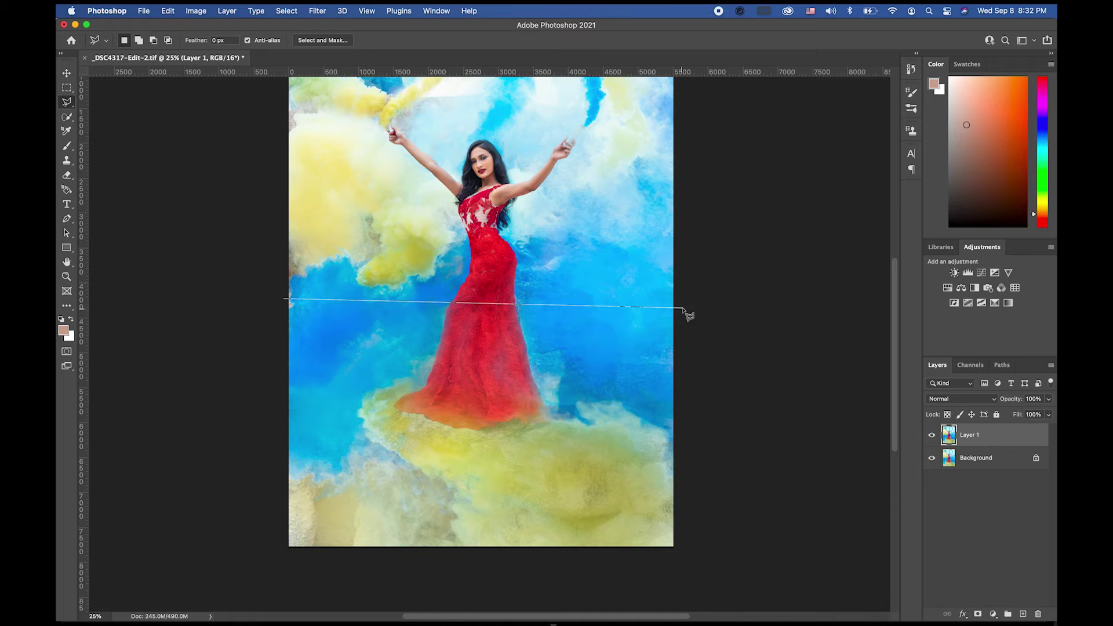
click(684, 298)
click(682, 549)
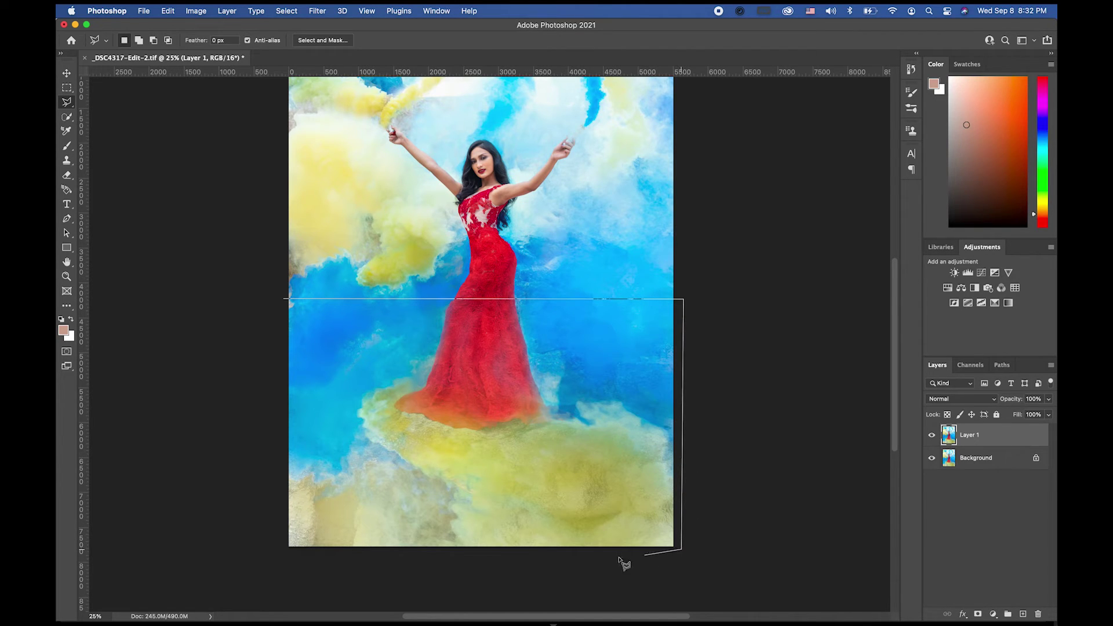
click(287, 552)
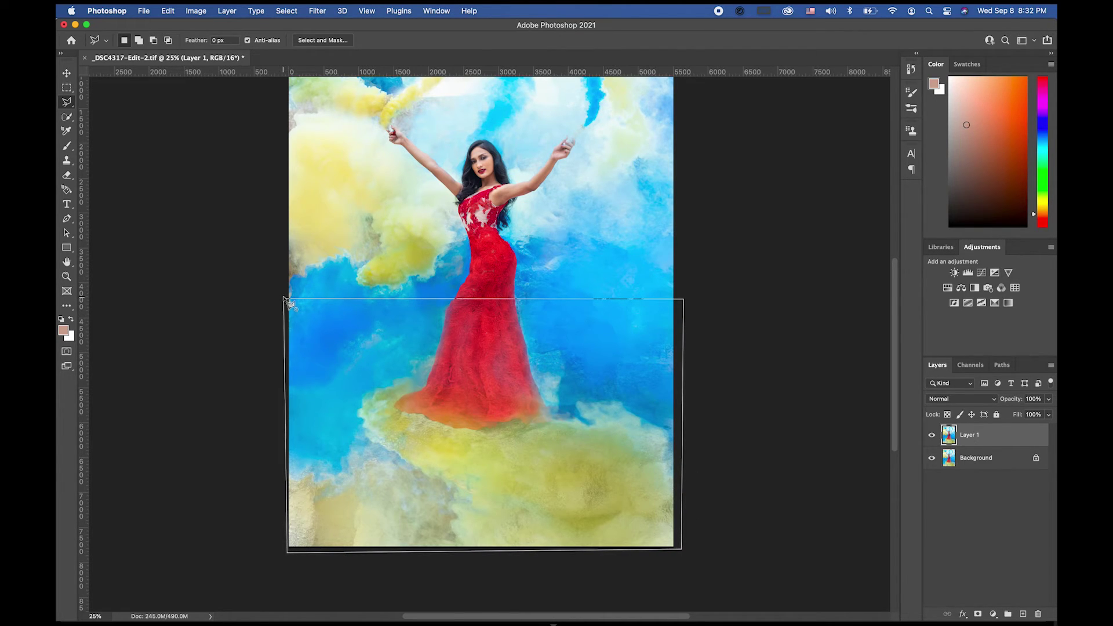
click(283, 299)
Step: Stretch the selected lower part downward to 120.69% height at 100% width to lengthen the dress
key(v)
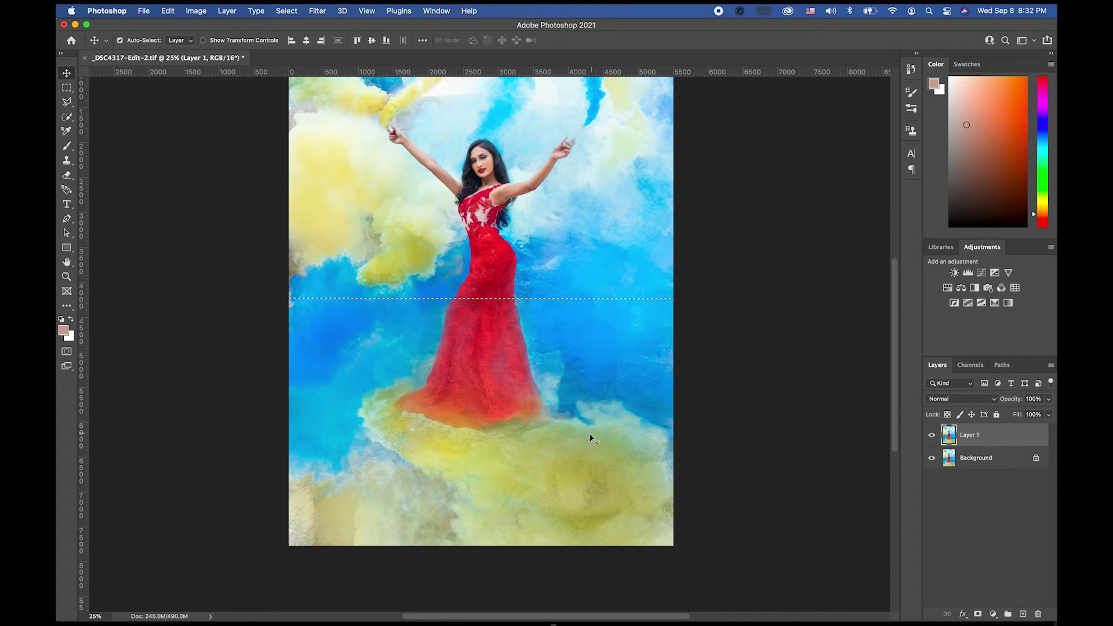
key(super+t)
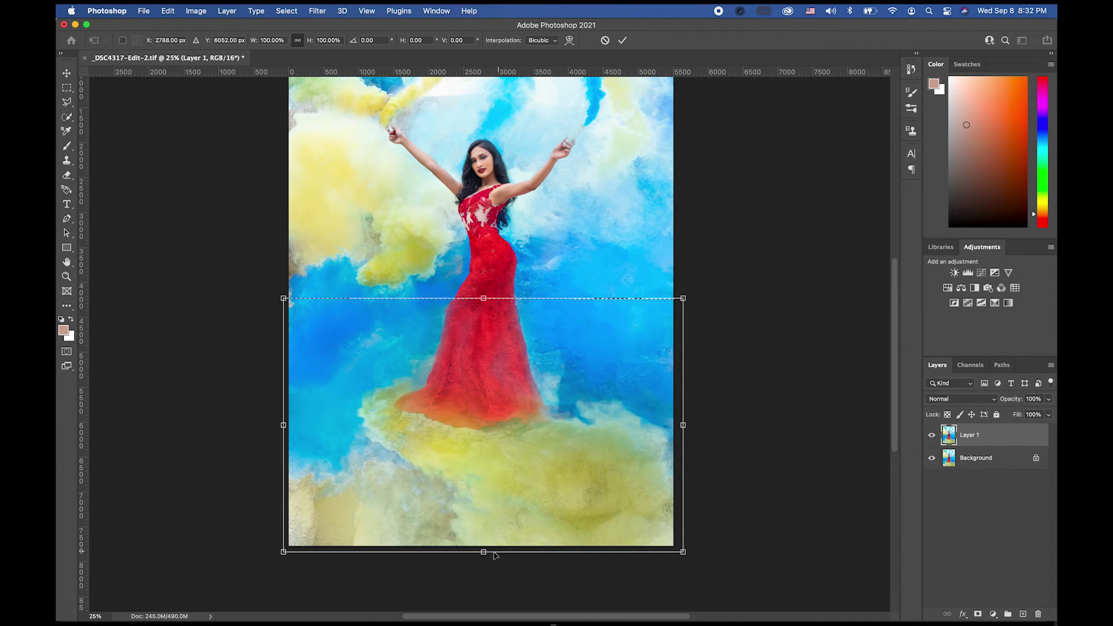
drag(483, 552, 480, 605)
click(67, 76)
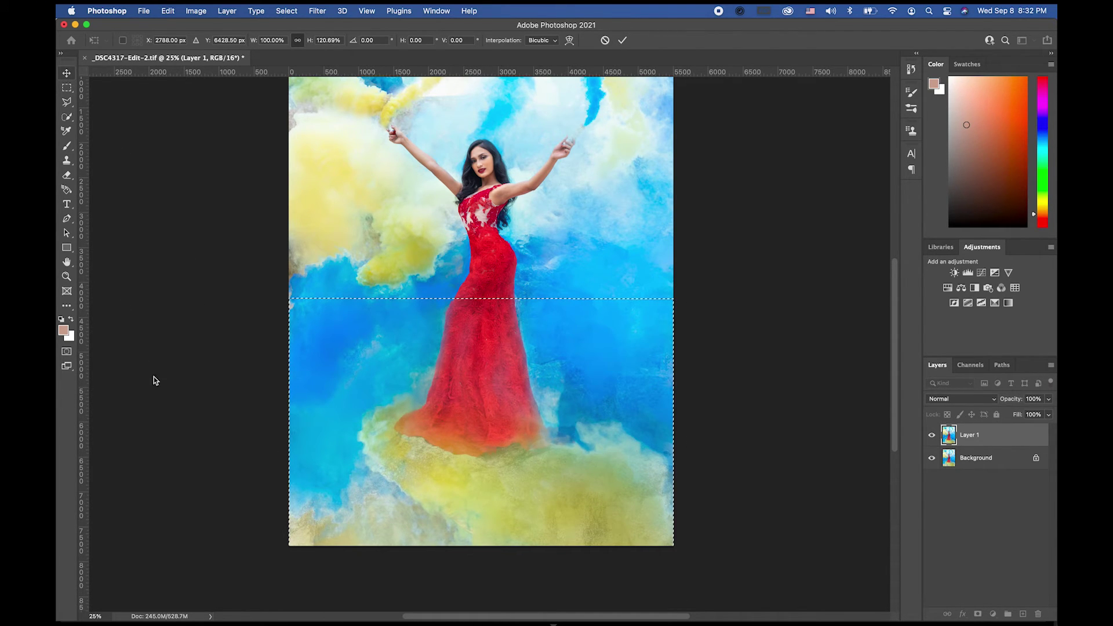
Step: Deselect the stretched area and examine the seam across the dress and smoke, both up close and in the whole image
click(67, 277)
click(481, 306)
click(481, 306)
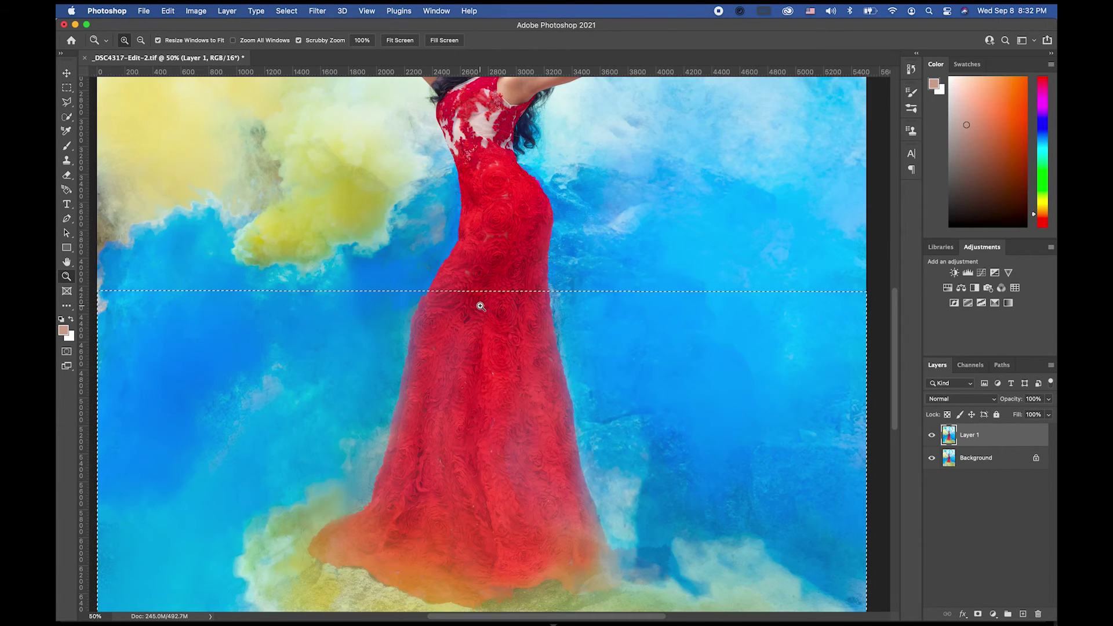
click(481, 307)
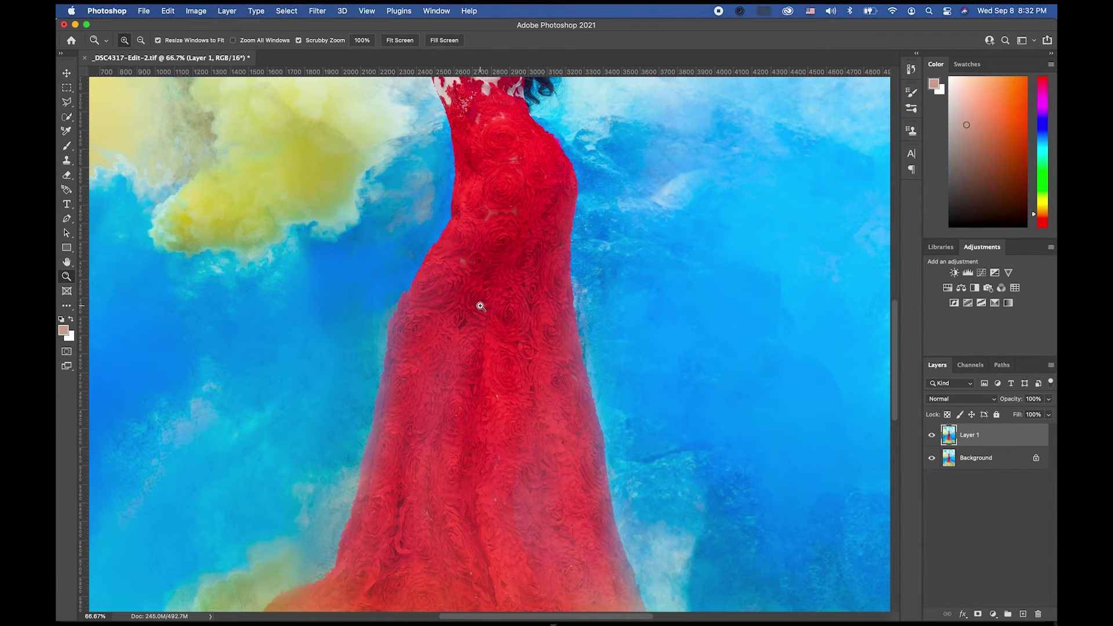
alt+click(475, 322)
alt+click(475, 324)
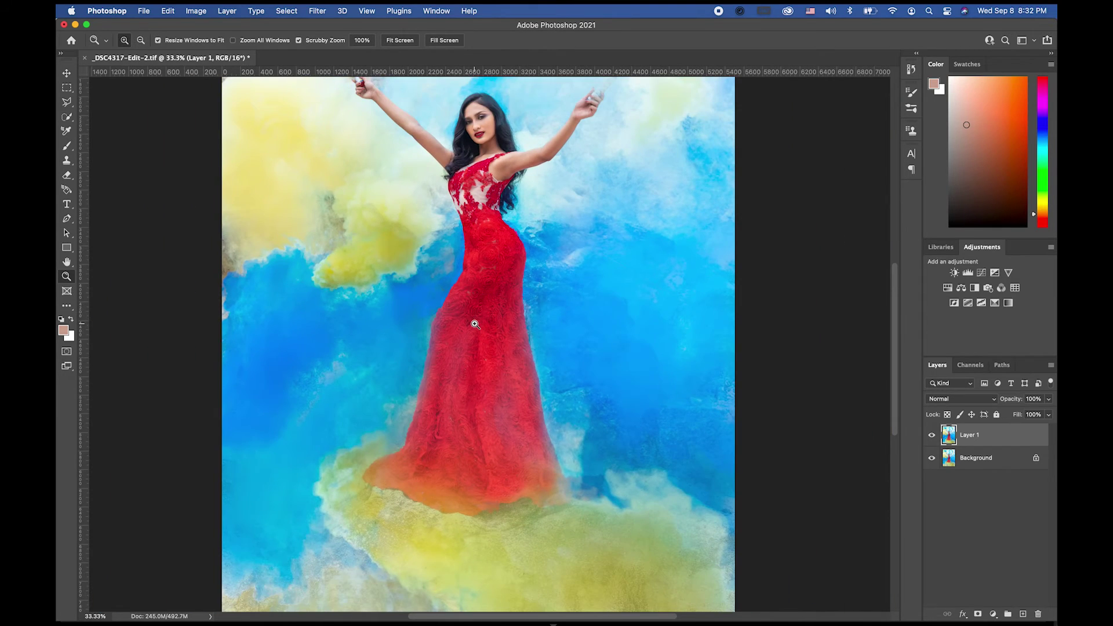
alt+click(474, 324)
alt+click(482, 342)
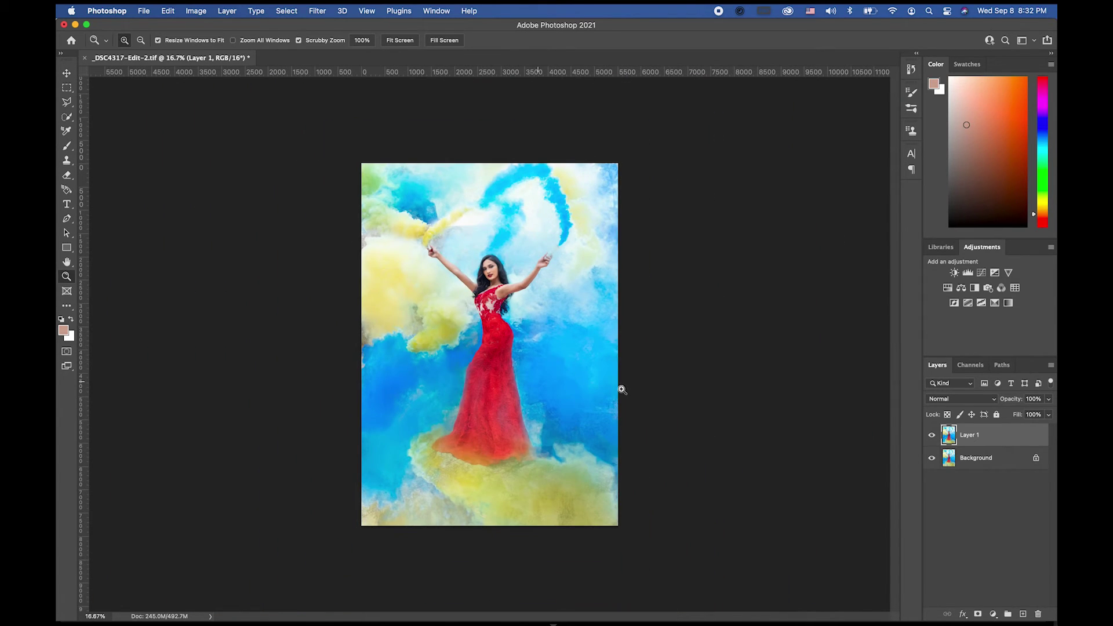
click(493, 349)
Step: Merge the stretched layer with the Background layer and save the file
right_click(993, 460)
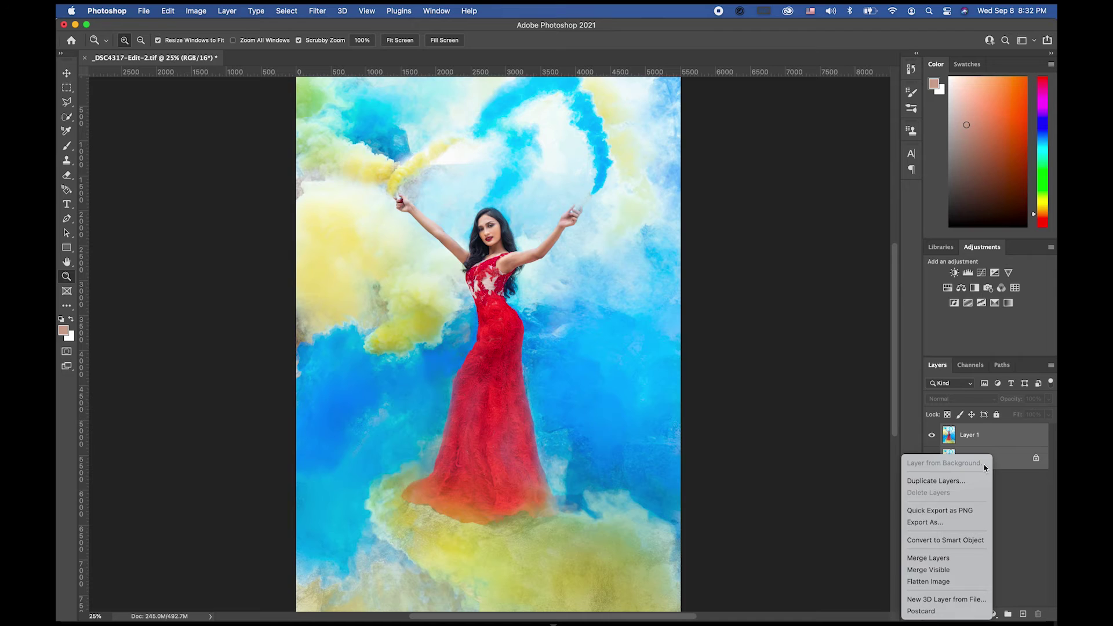
key(Return)
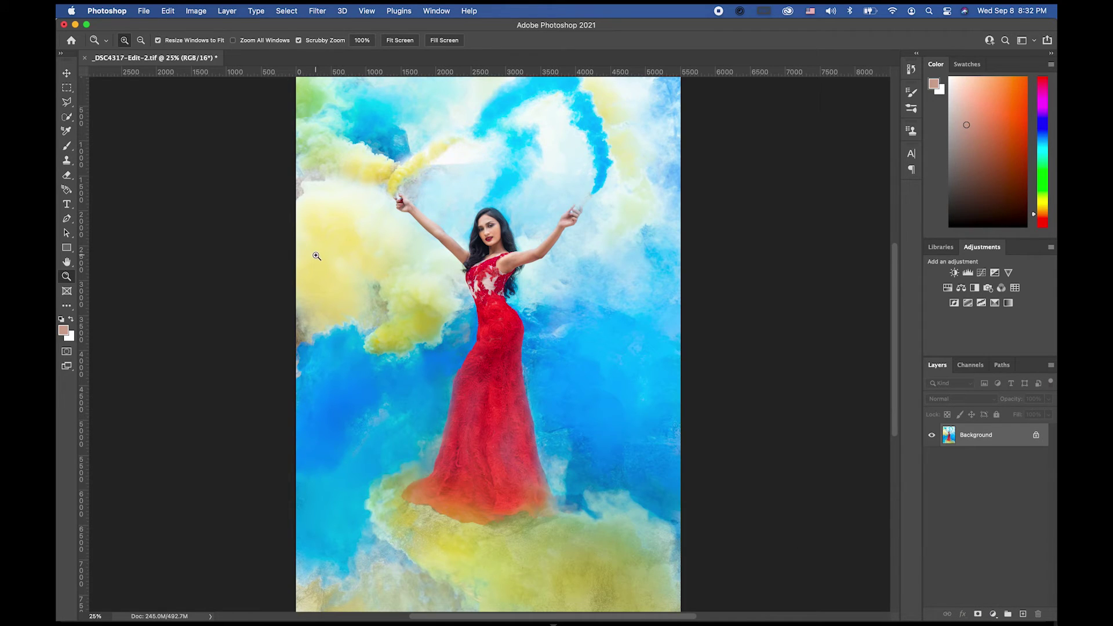
click(142, 14)
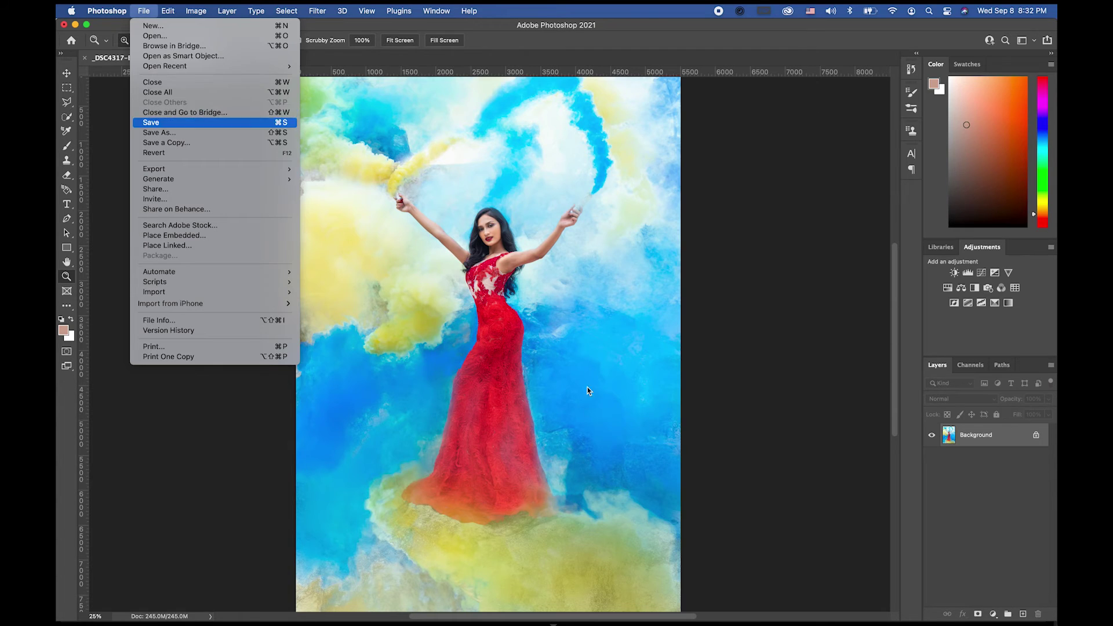
key(Return)
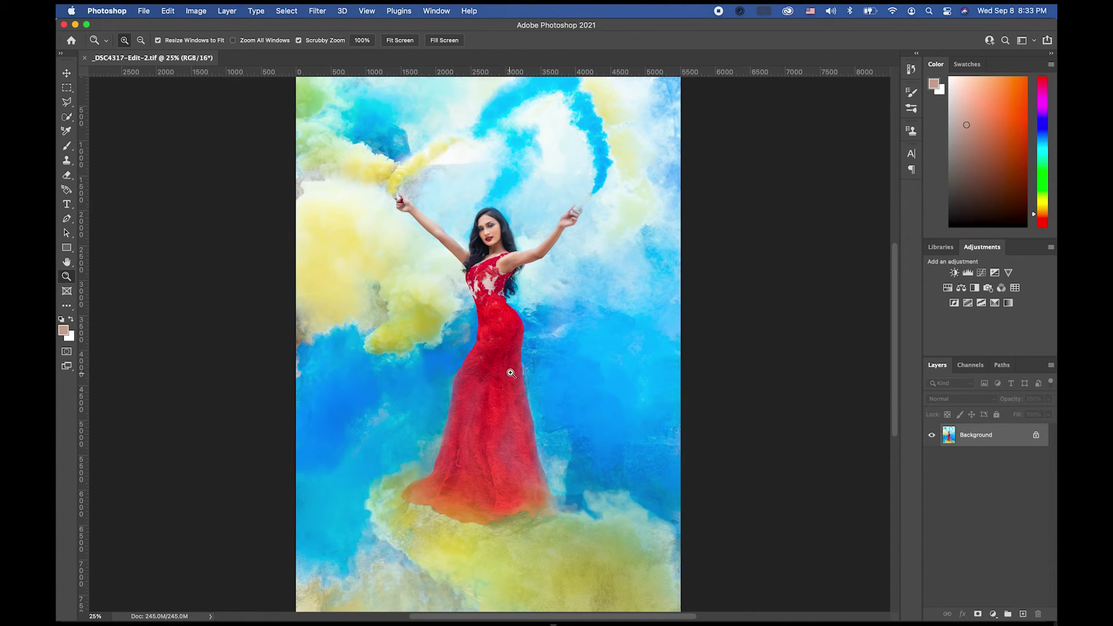
alt+click(519, 338)
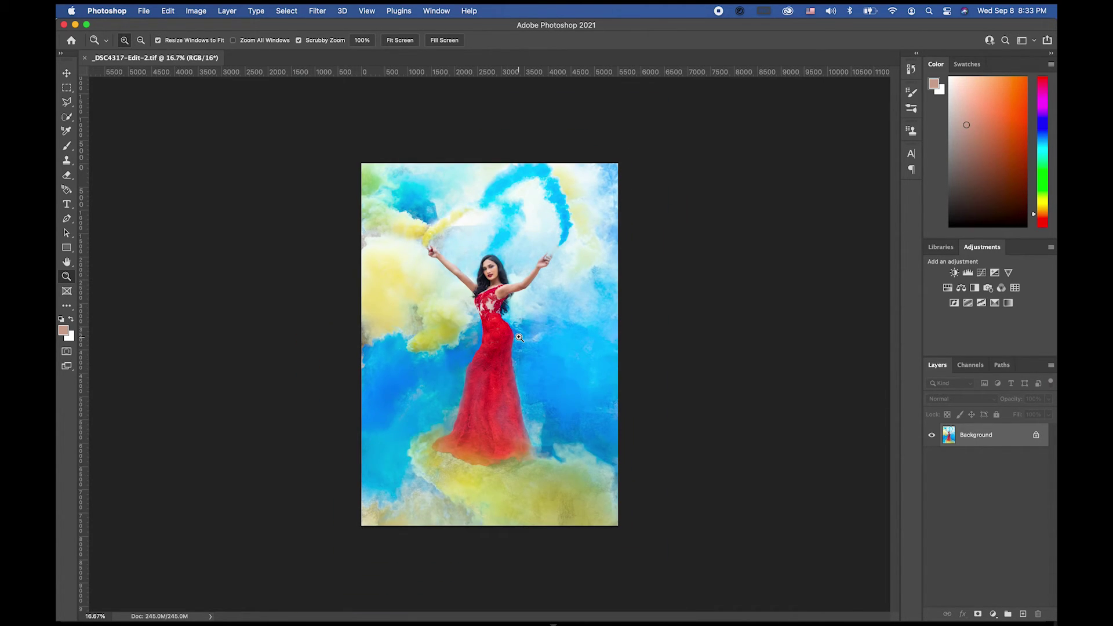
click(519, 338)
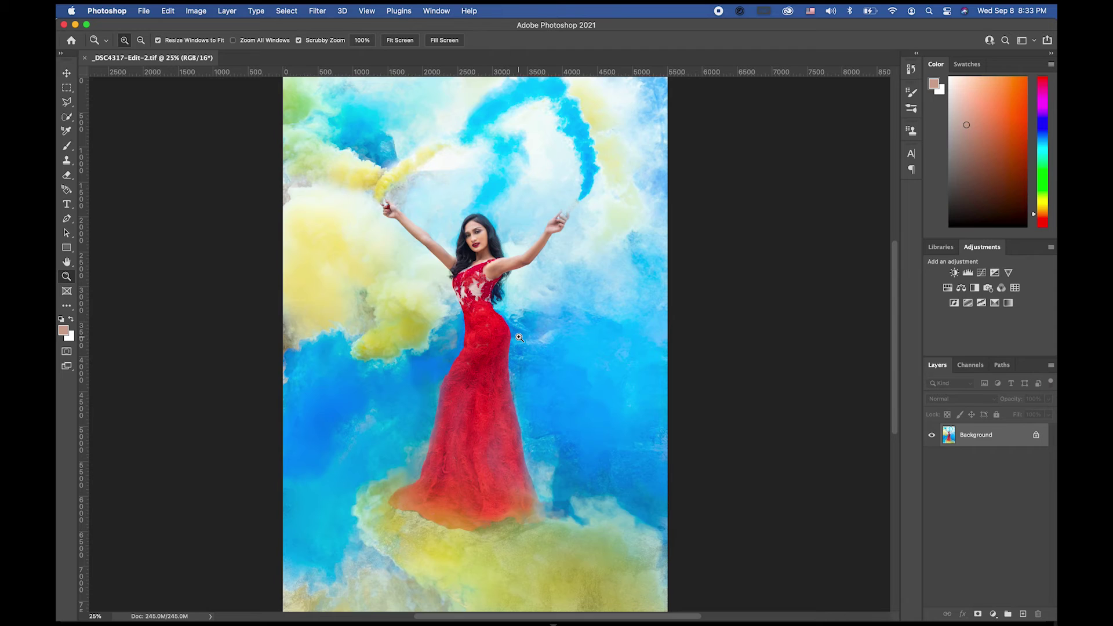
alt+click(519, 338)
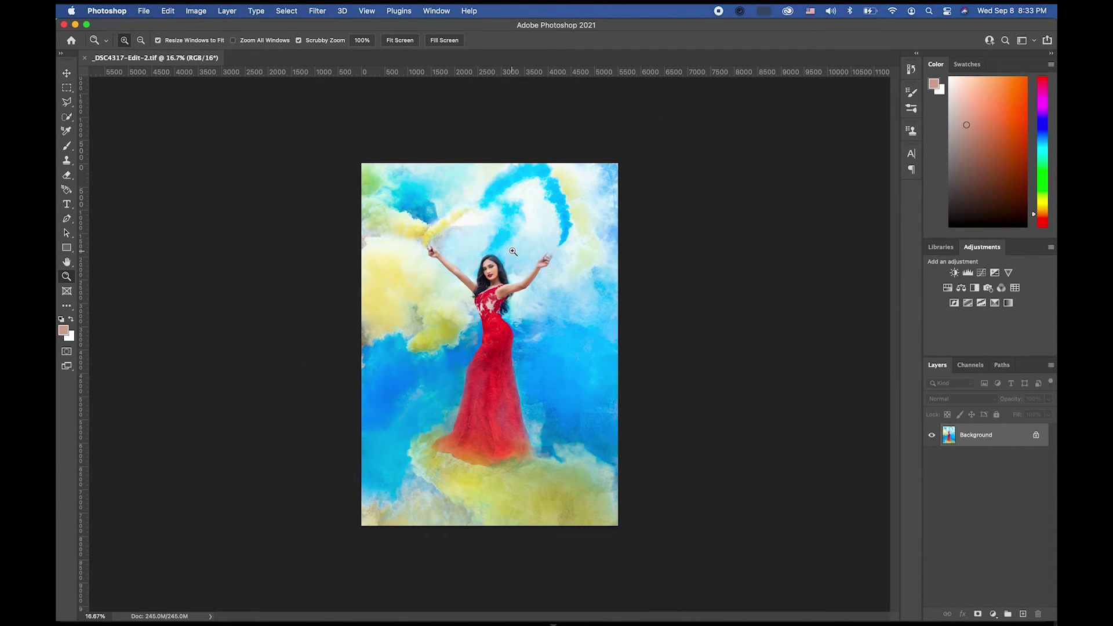
click(483, 334)
alt+click(506, 380)
Step: Add a Curves adjustment layer and pull the midpoint of the RGB curve slightly down to darken the image
click(993, 615)
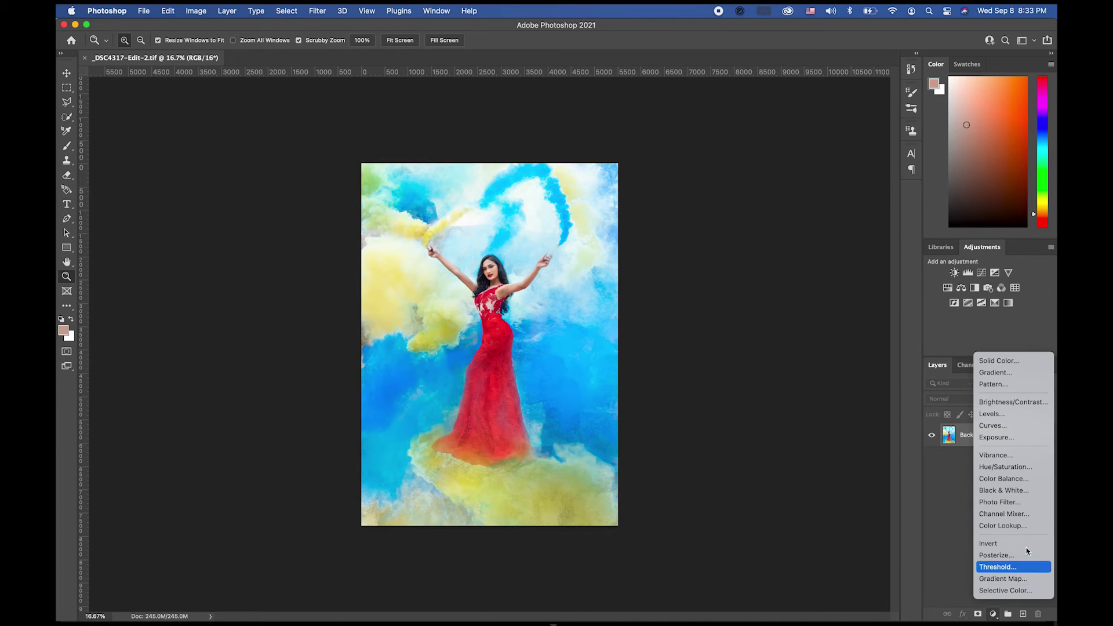
click(989, 428)
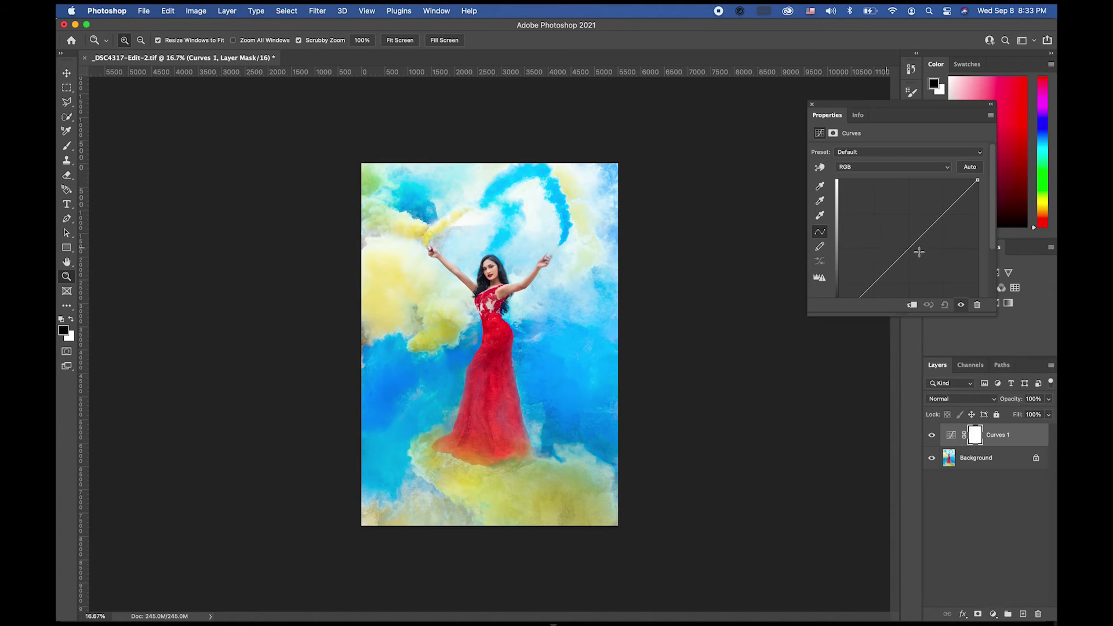
click(912, 247)
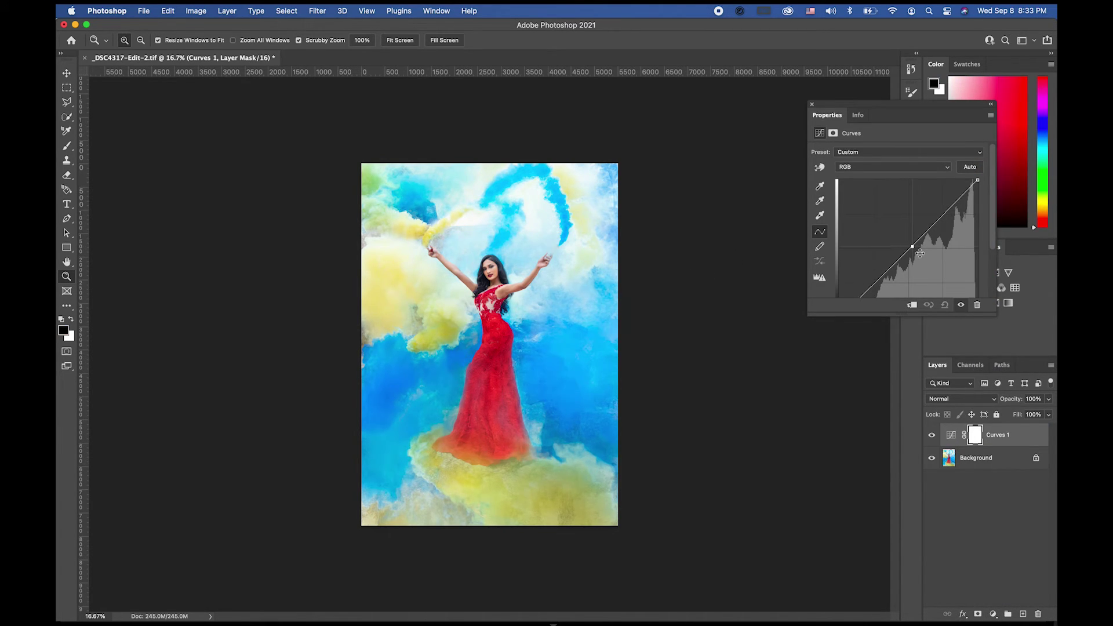
drag(920, 253, 917, 252)
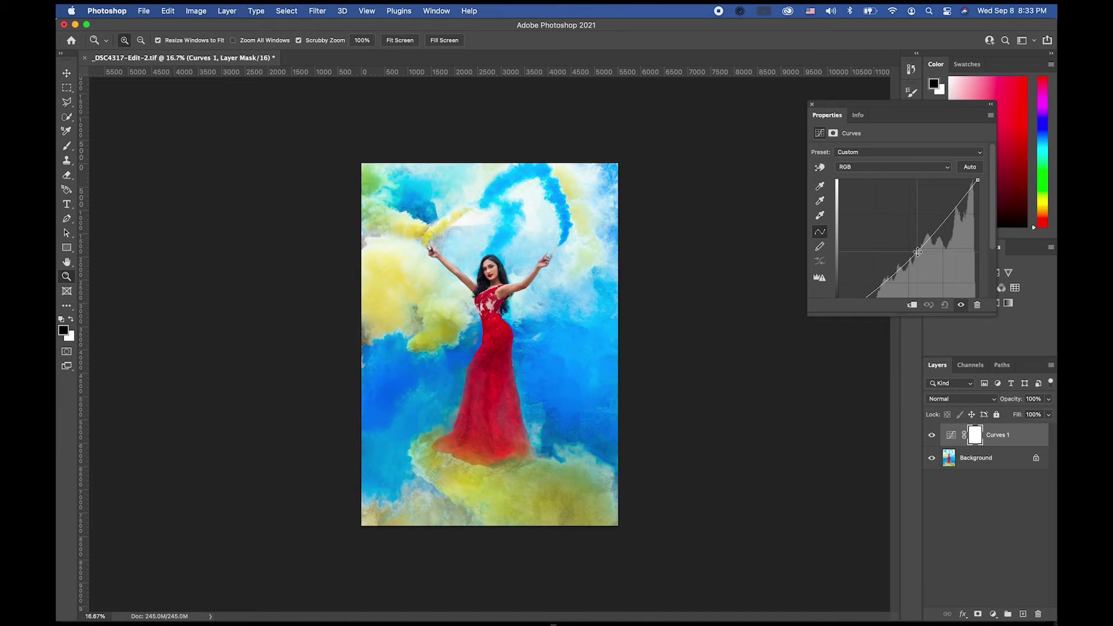
click(812, 106)
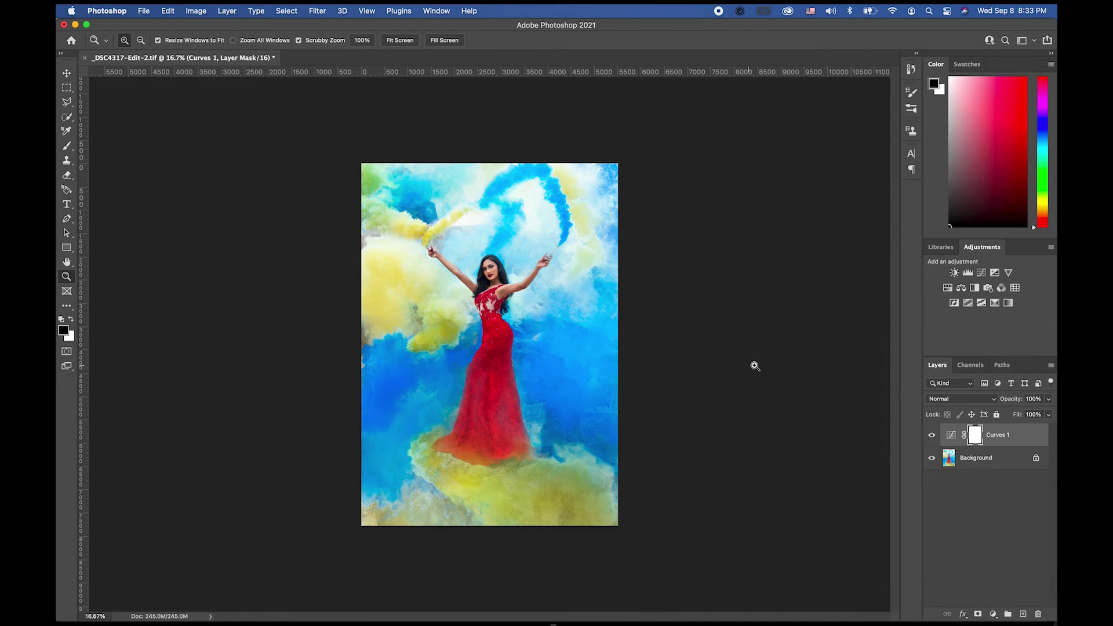
Step: Paint black on the Curves mask over the woman's body and raised arms with a 1600 px brush at 5% flow
click(66, 145)
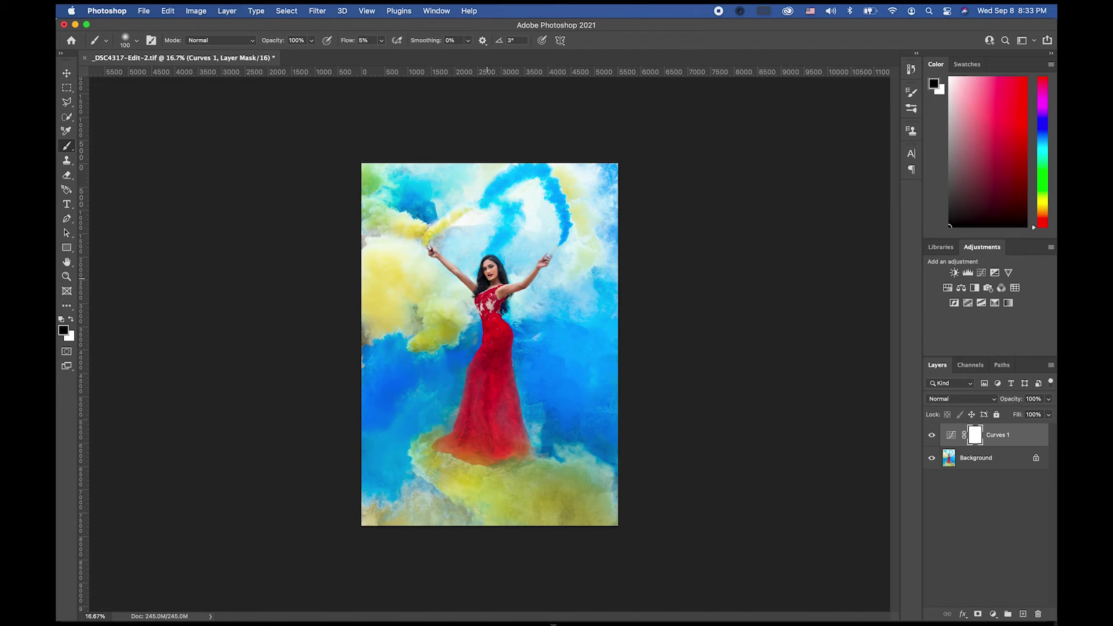
key(bracketright)
key(bracketright)
key(bracketright)
key(bracketright)
key(bracketright)
key(bracketright)
key(bracketright)
key(bracketright)
key(bracketright)
key(bracketright)
key(bracketright)
key(bracketright)
mouse_move(488, 290)
mouse_down()
mouse_move(481, 324)
mouse_move(484, 302)
mouse_move(434, 256)
mouse_move(492, 301)
mouse_move(522, 367)
mouse_move(492, 380)
mouse_move(482, 369)
mouse_move(486, 271)
mouse_up()
mouse_move(559, 251)
mouse_down()
mouse_move(431, 248)
mouse_move(440, 344)
mouse_move(461, 348)
mouse_move(492, 408)
mouse_move(522, 432)
mouse_move(505, 378)
mouse_move(524, 254)
mouse_move(417, 257)
mouse_move(441, 258)
mouse_up()
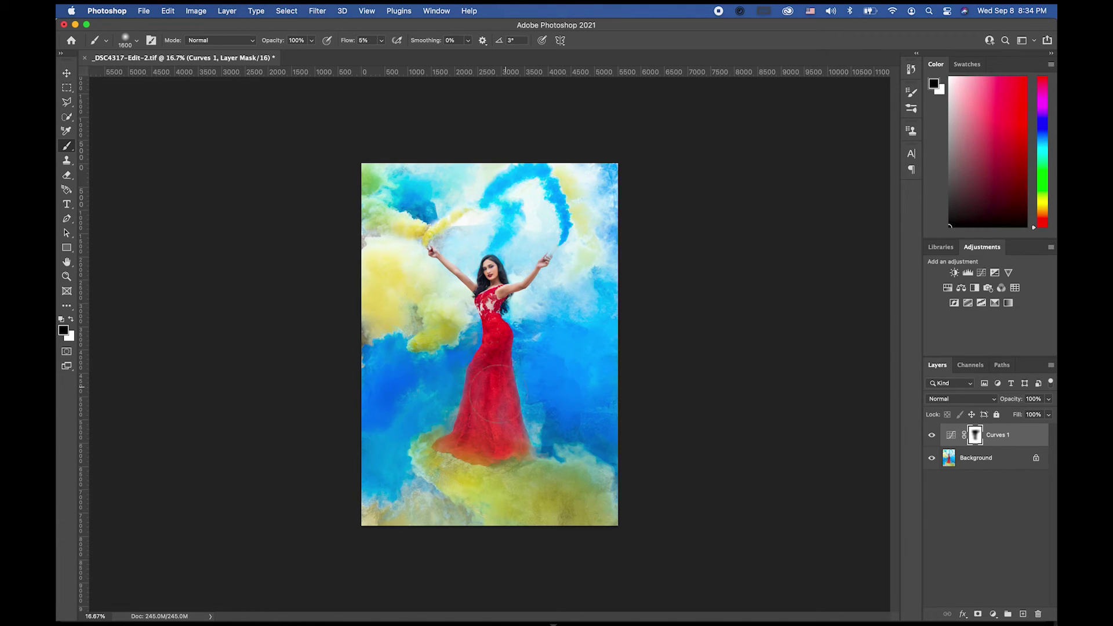
key(x)
Step: Add a Selective Color adjustment layer and set the Reds to Cyan -20% and Black +12%
click(994, 614)
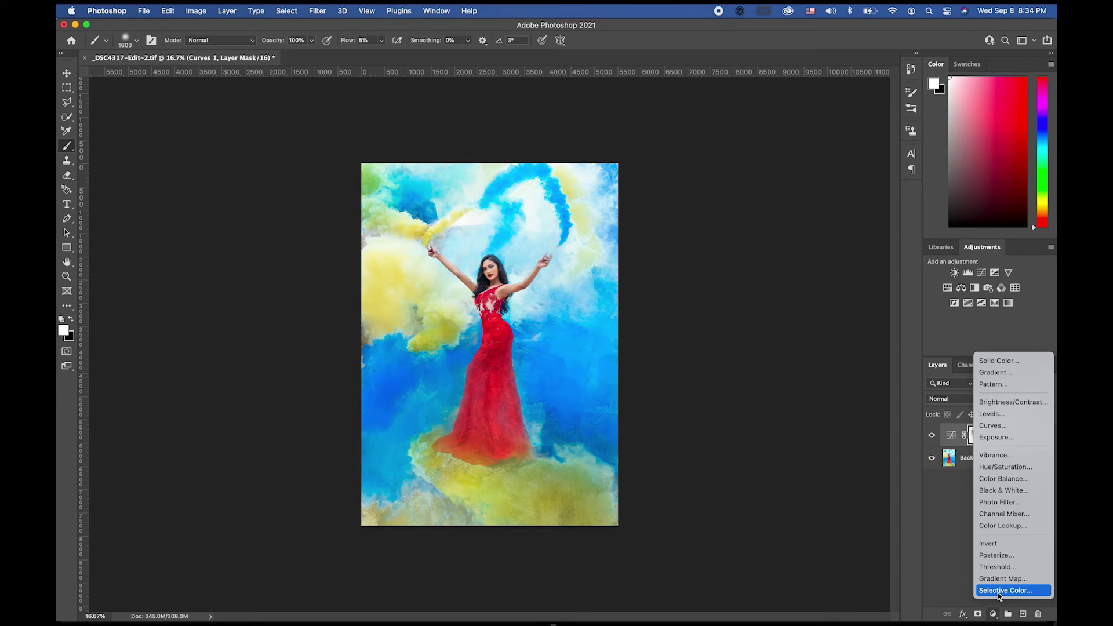
click(998, 591)
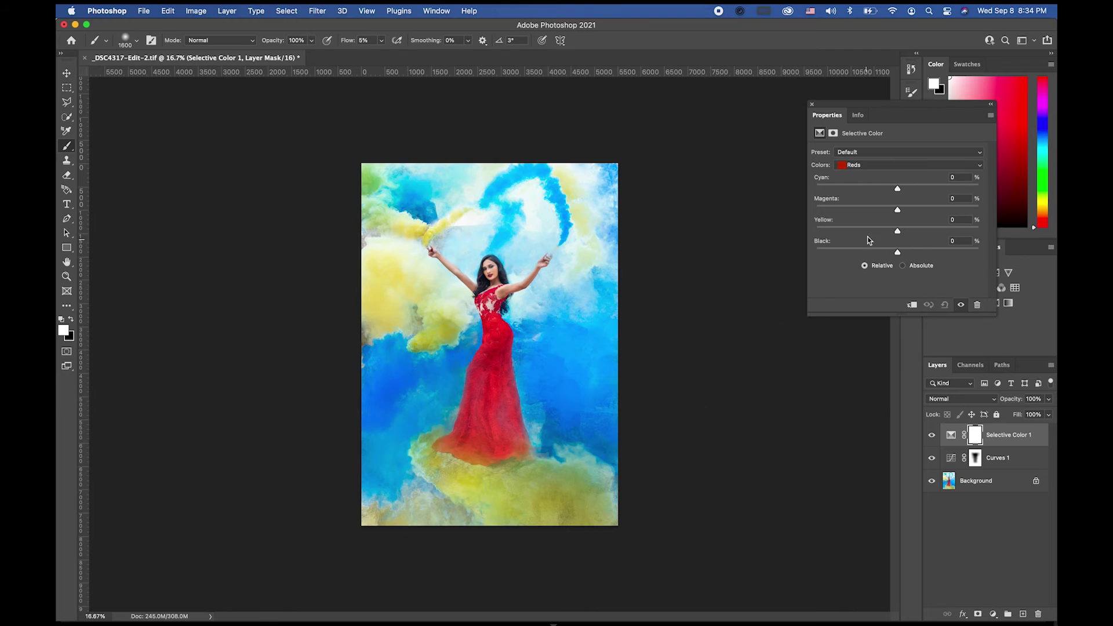
mouse_move(899, 187)
mouse_down()
mouse_move(908, 189)
mouse_move(878, 189)
mouse_up()
mouse_move(897, 211)
mouse_down()
mouse_move(884, 212)
mouse_move(898, 213)
mouse_up()
mouse_move(898, 252)
mouse_down()
mouse_move(889, 255)
mouse_move(908, 257)
mouse_up()
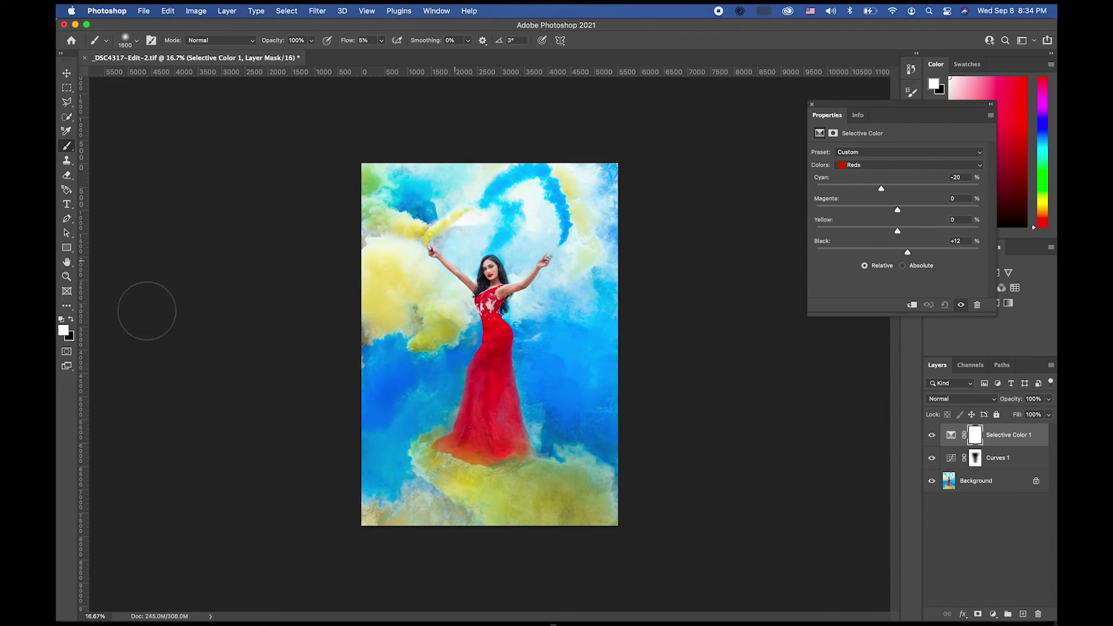
Step: Paint black on the Selective Color mask over the woman's arms and face with a smaller brush at 48% flow
click(67, 281)
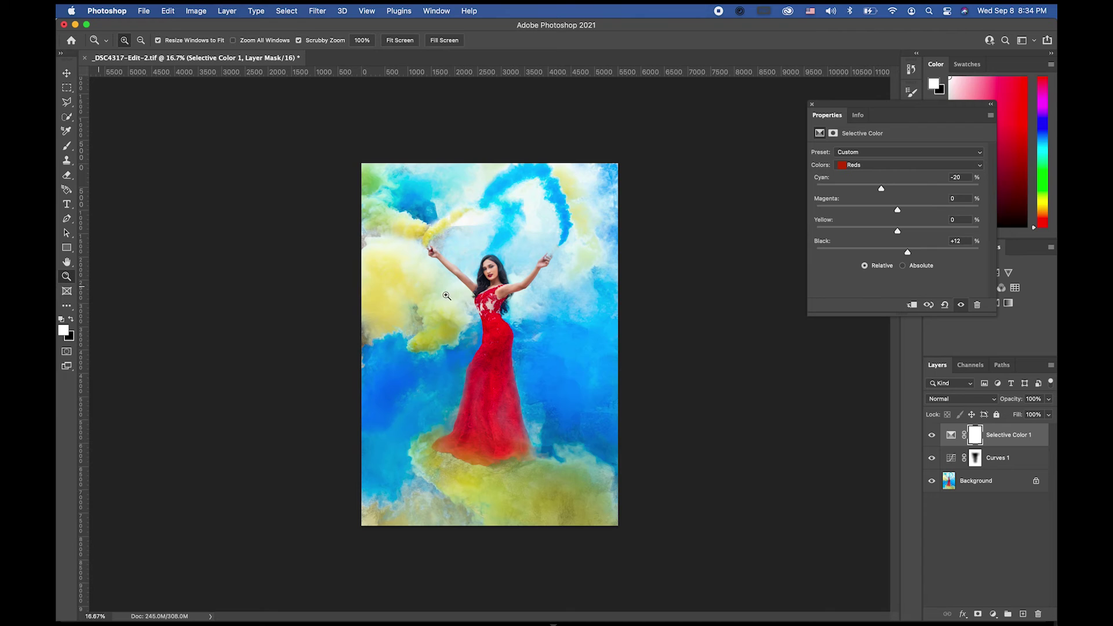
click(496, 273)
click(495, 273)
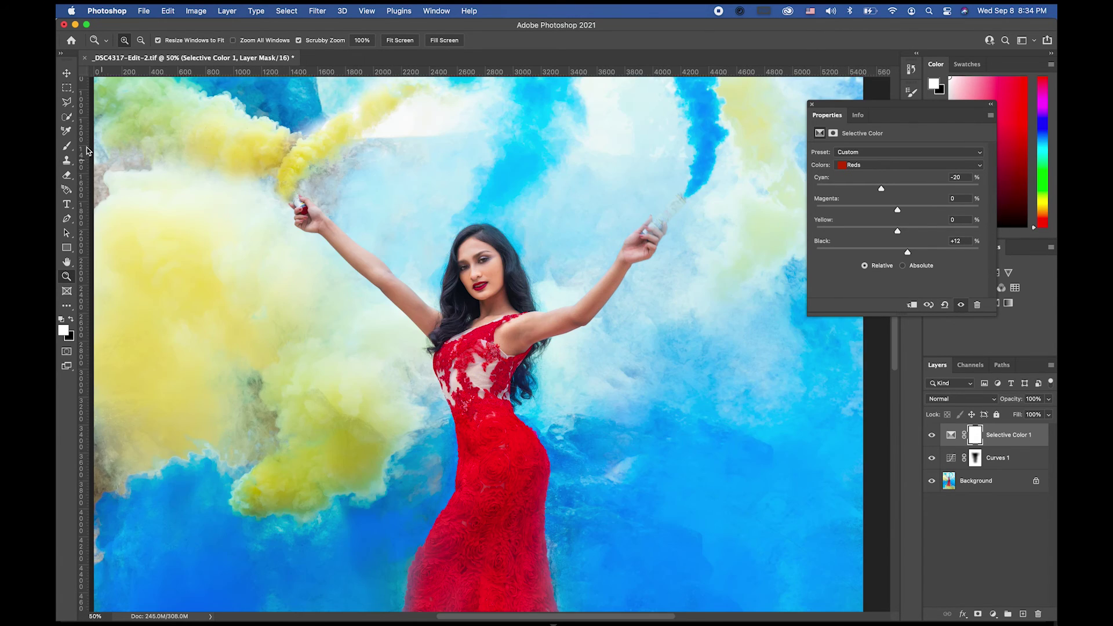
click(67, 146)
key(x)
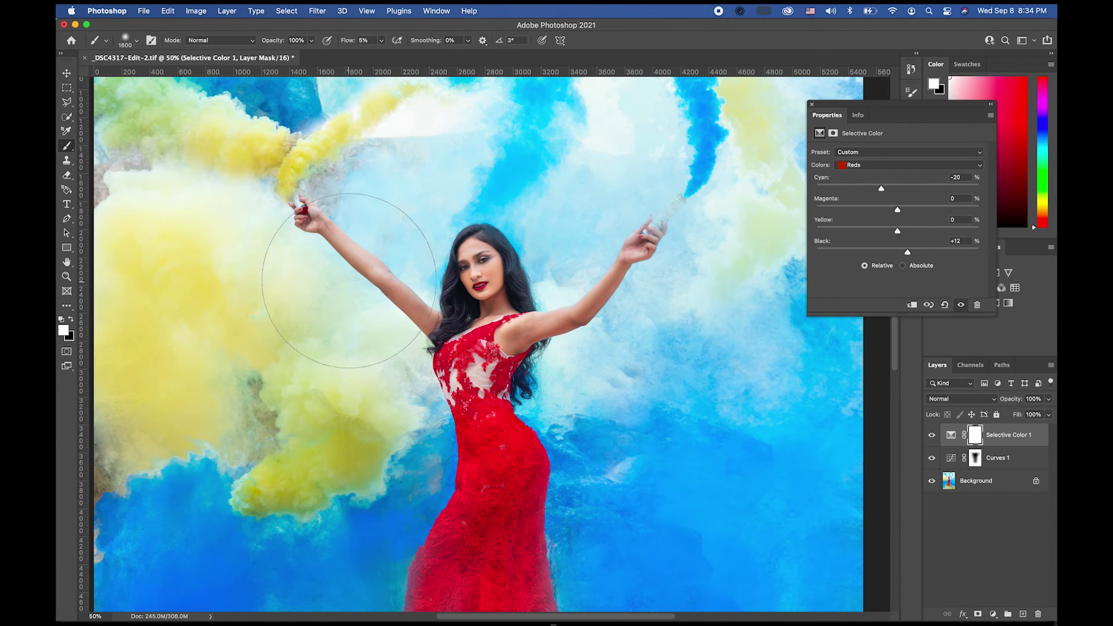
click(382, 40)
drag(381, 53, 404, 54)
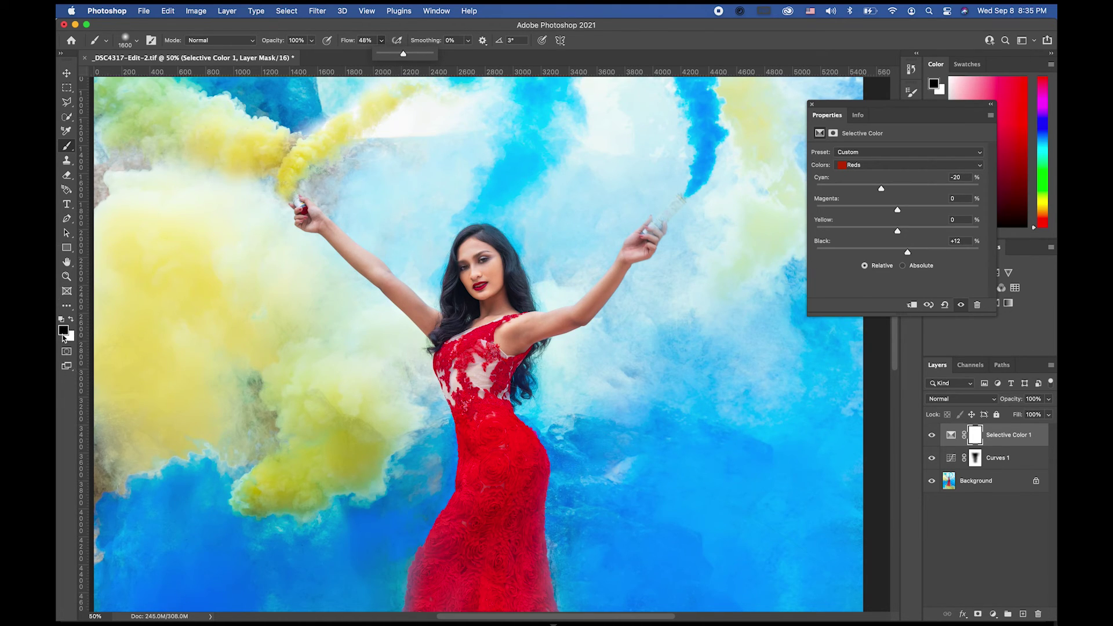
key(bracketleft)
key(bracketleft)
key(bracketleft)
key(bracketleft)
key(bracketleft)
key(bracketleft)
key(bracketleft)
key(bracketleft)
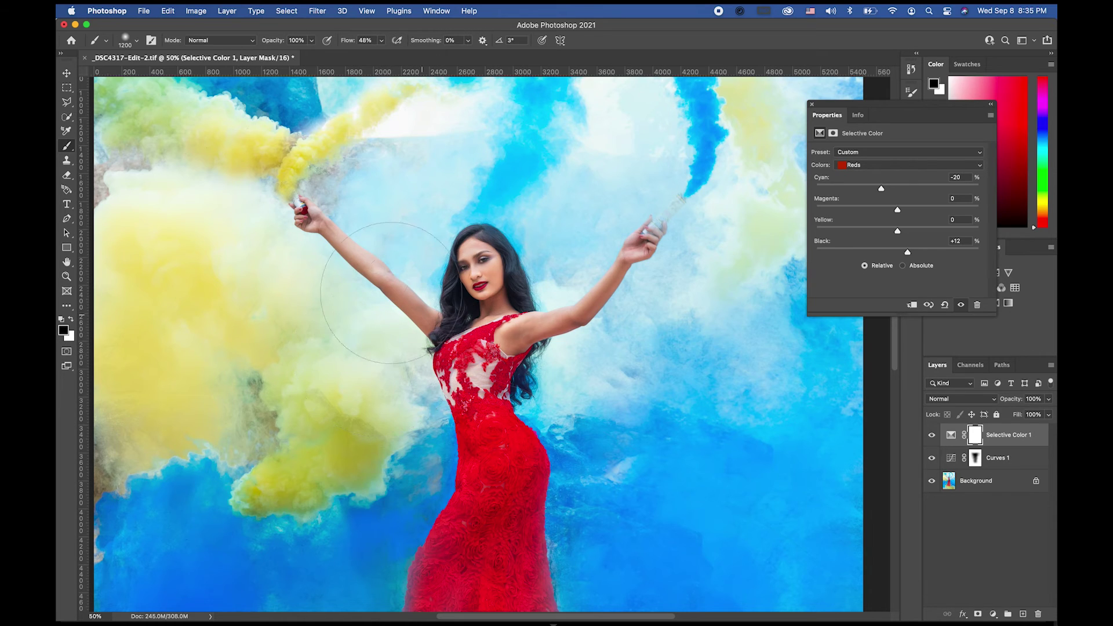
key(bracketleft)
key(bracketleft)
key(bracketleft)
key(bracketleft)
key(bracketleft)
drag(371, 277, 344, 230)
click(521, 303)
drag(574, 302, 459, 293)
Step: Add a second Selective Color adjustment layer with Yellows set to Yellow +43%, and mask it off the woman's arms and face in black
click(66, 276)
alt+click(344, 372)
alt+click(418, 344)
drag(595, 432, 579, 381)
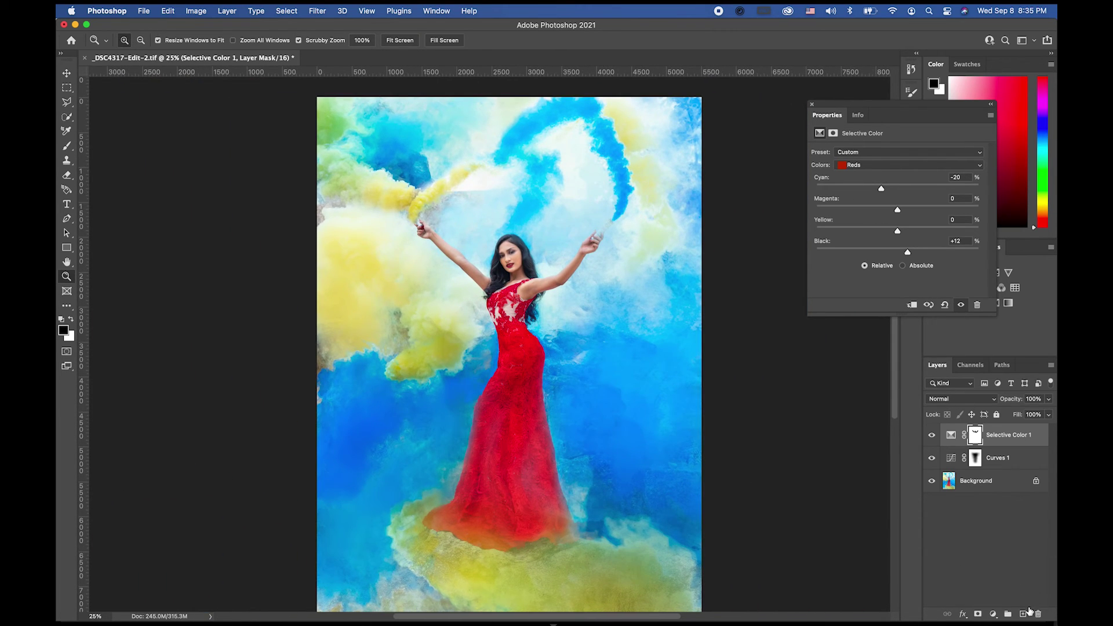
click(996, 613)
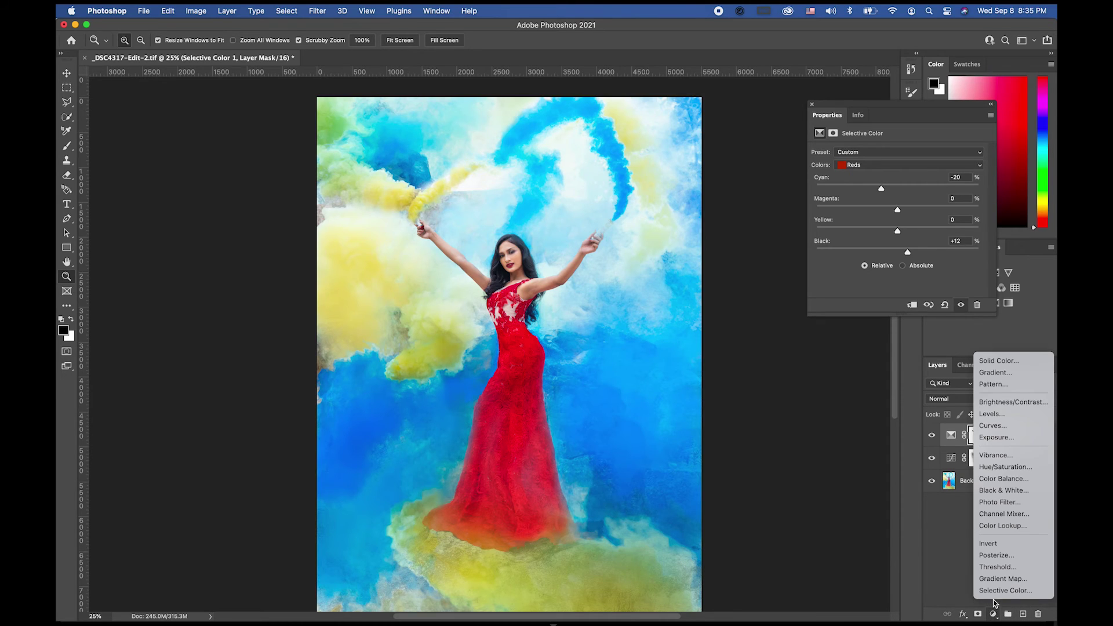
click(1003, 590)
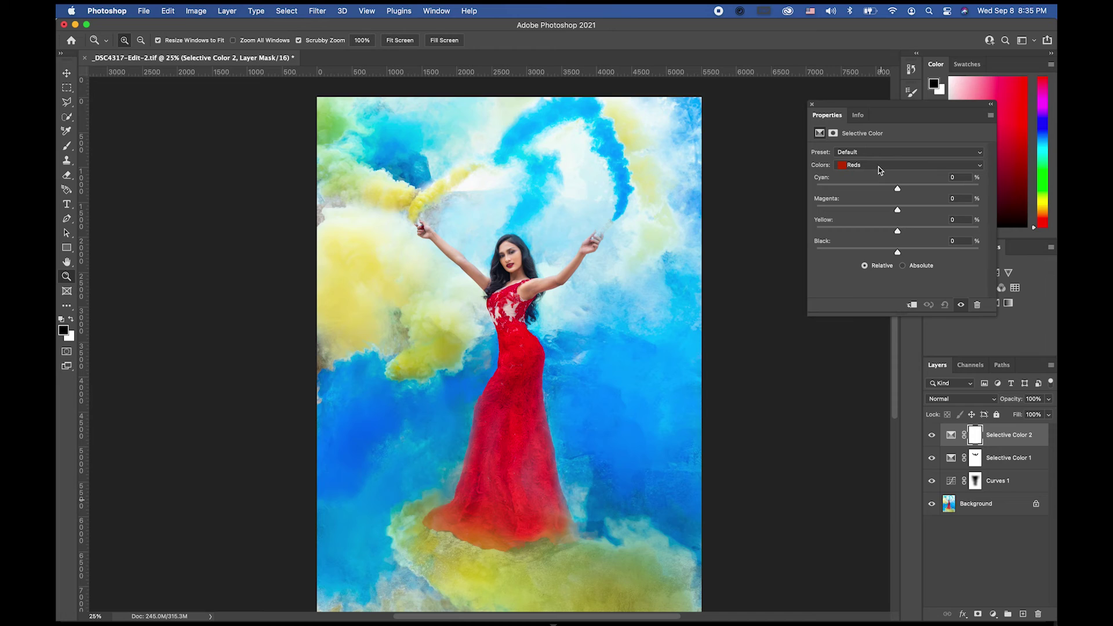
click(927, 163)
click(919, 164)
click(916, 165)
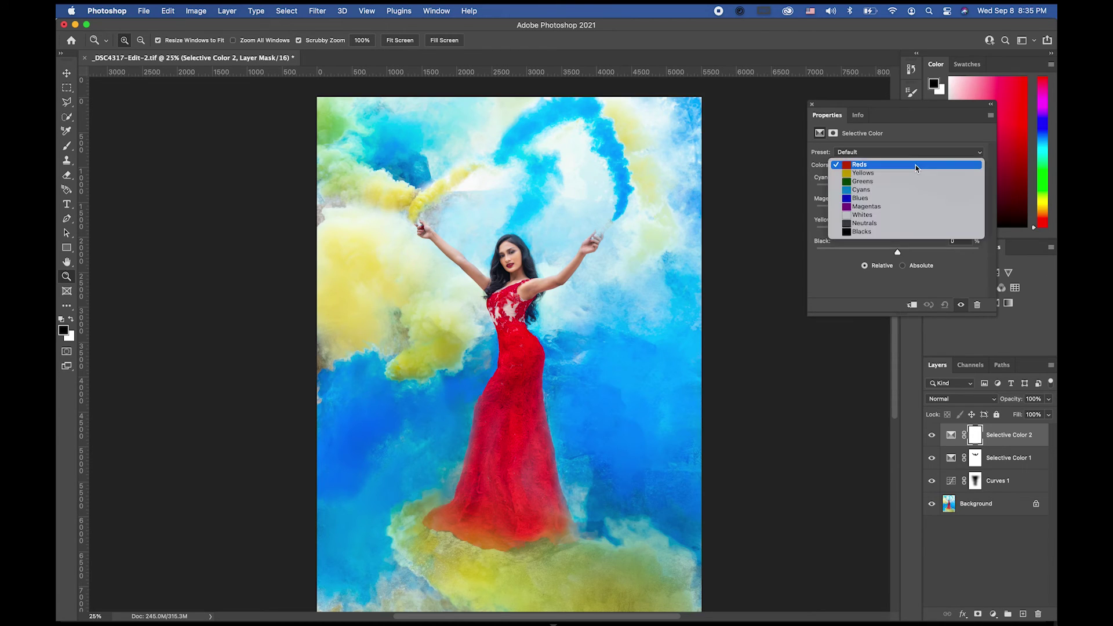
click(884, 172)
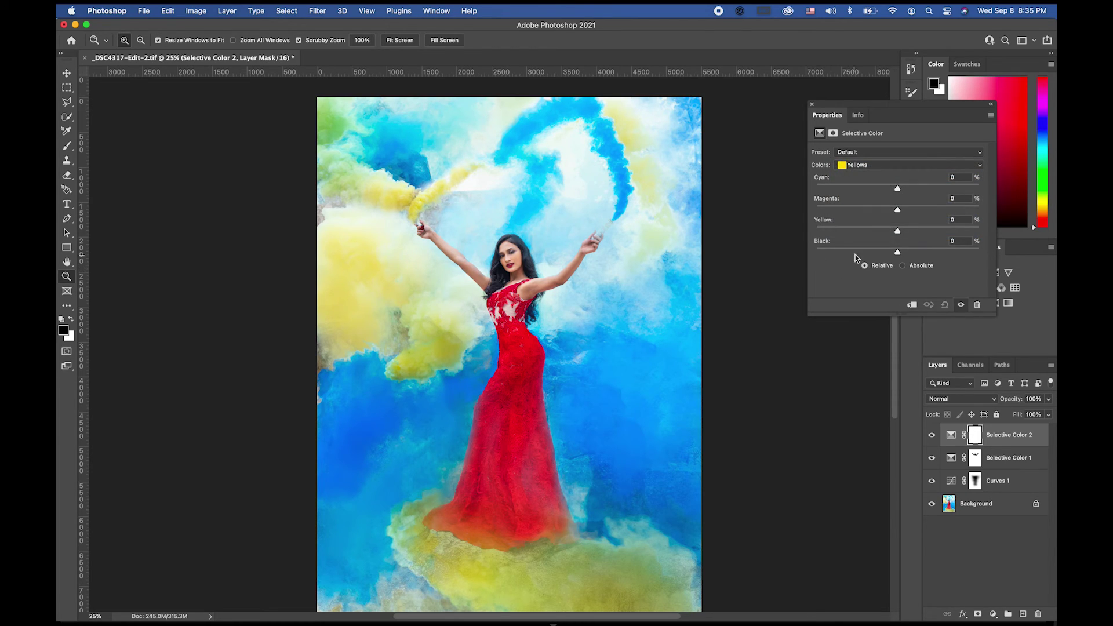
drag(897, 231, 934, 233)
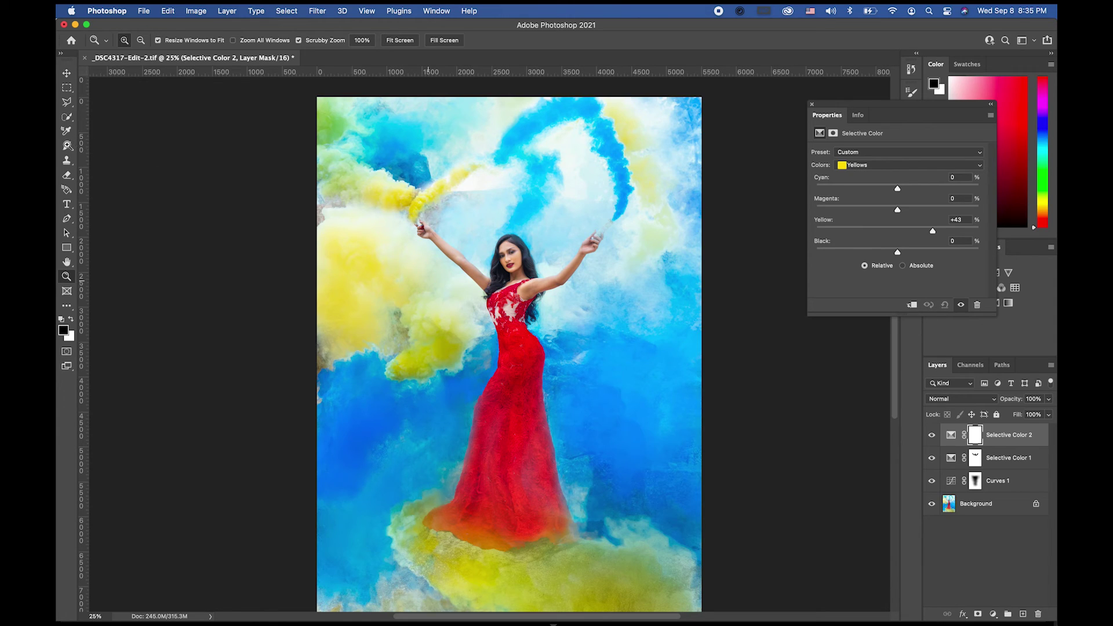
click(66, 149)
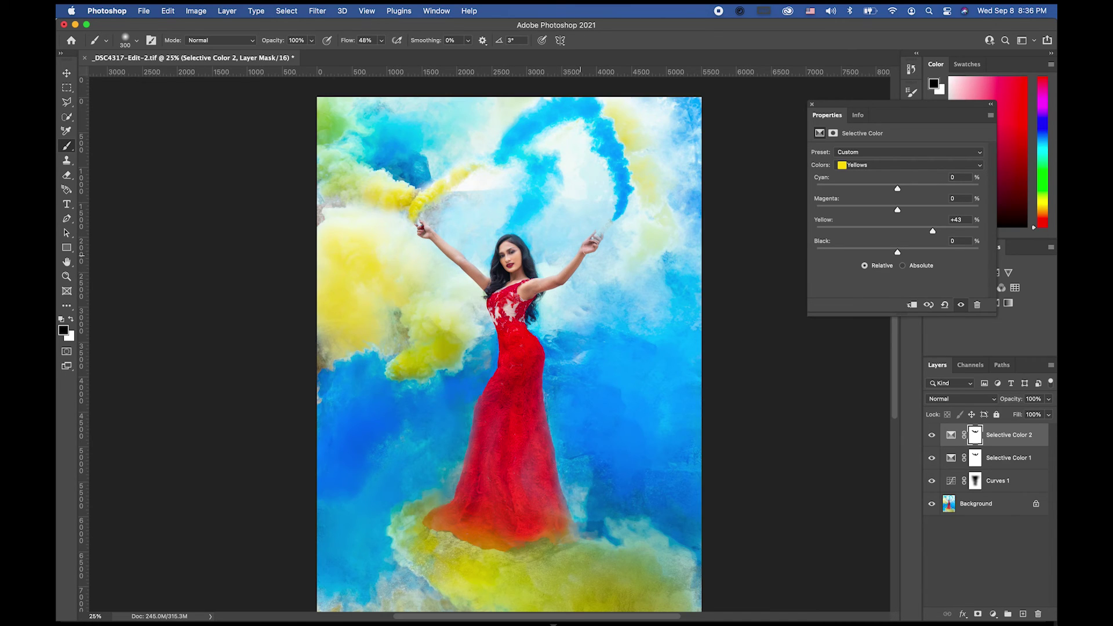
Step: Add a third Selective Color adjustment layer and set the Cyans to Cyan +54%, Magenta -23%, Yellow +1% and Black +5%
click(994, 614)
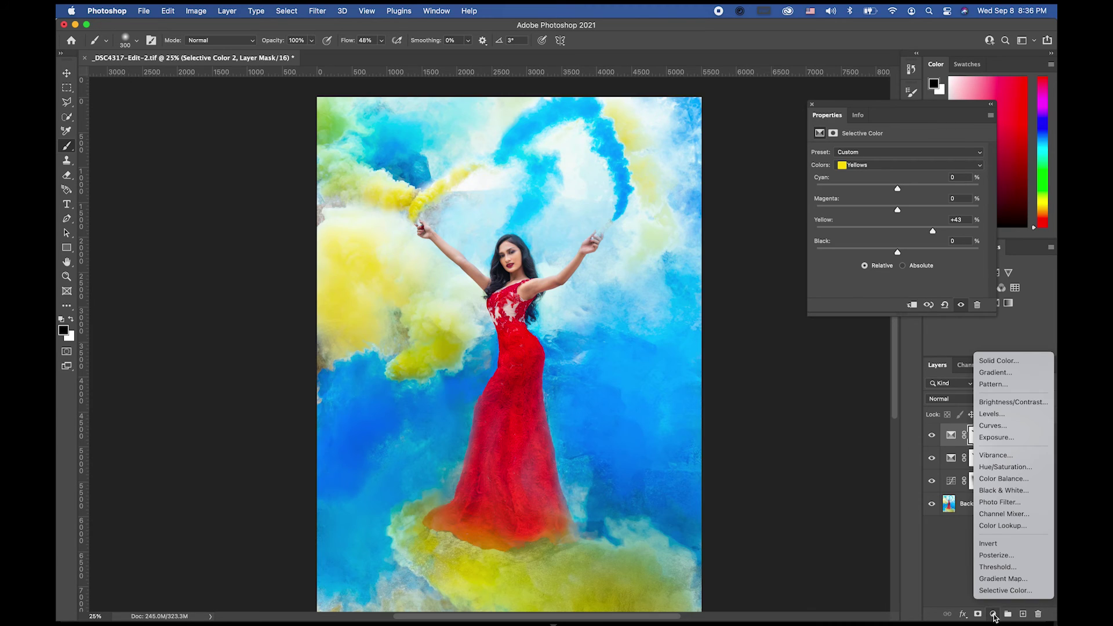
click(1005, 591)
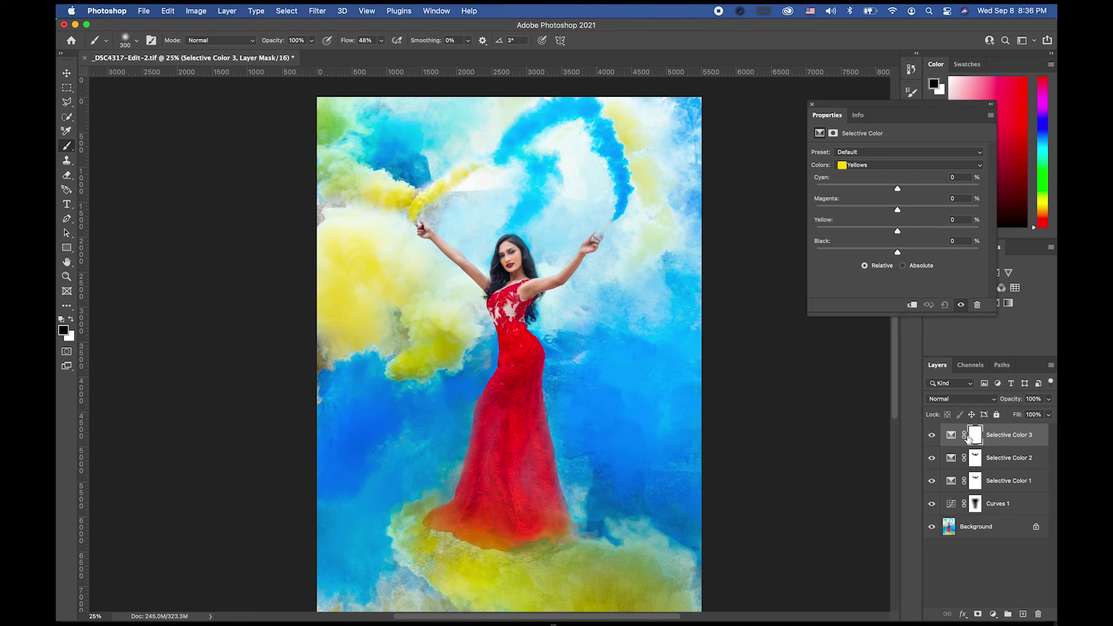
click(909, 167)
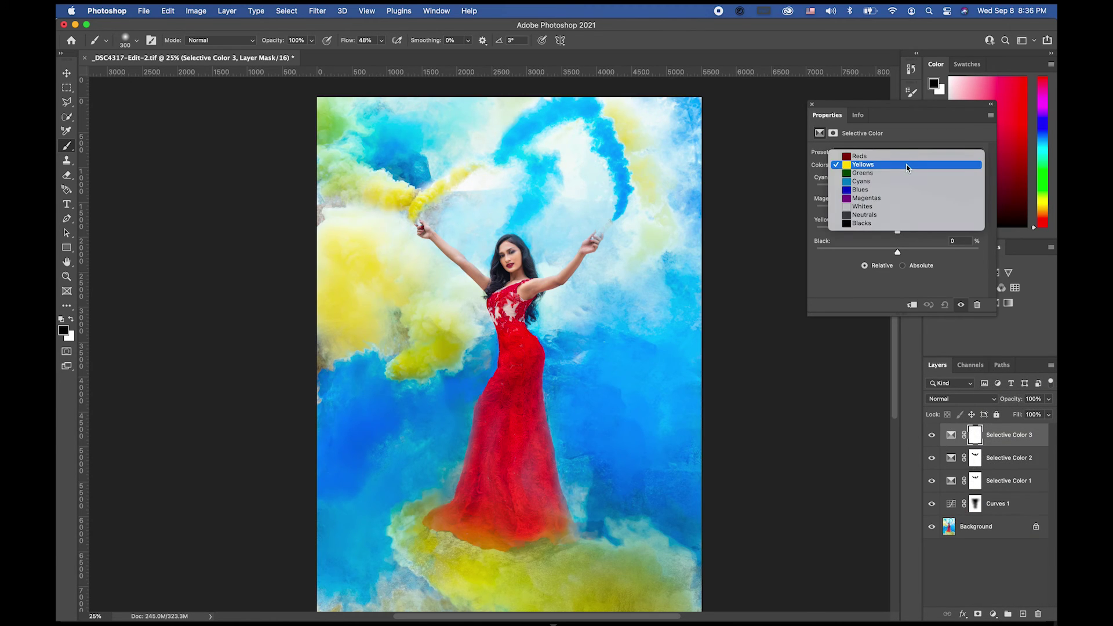
click(873, 182)
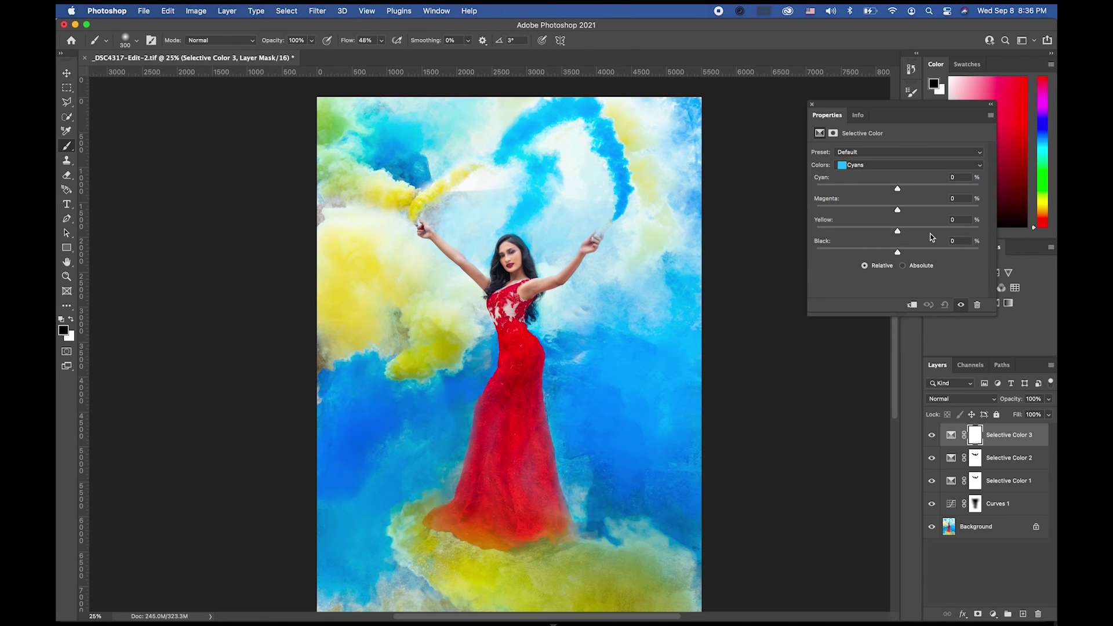
drag(898, 190, 944, 185)
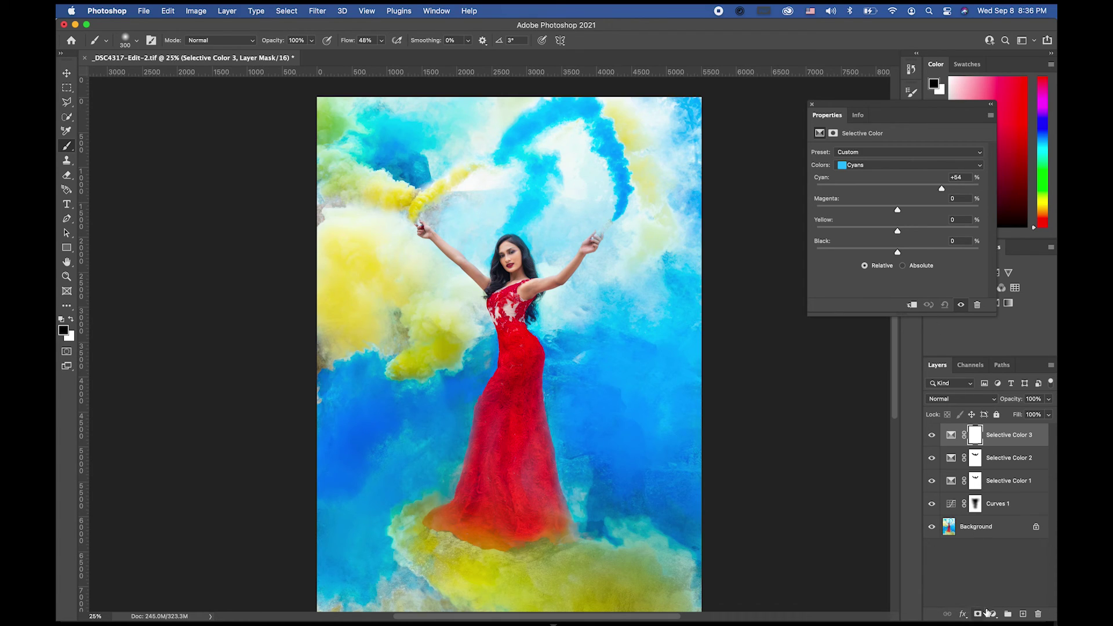
drag(897, 210, 903, 254)
Step: Add a fourth Selective Color adjustment layer and set the Blues to Cyan -55%, Magenta +14%, Yellow -10% and Black +18%
click(993, 614)
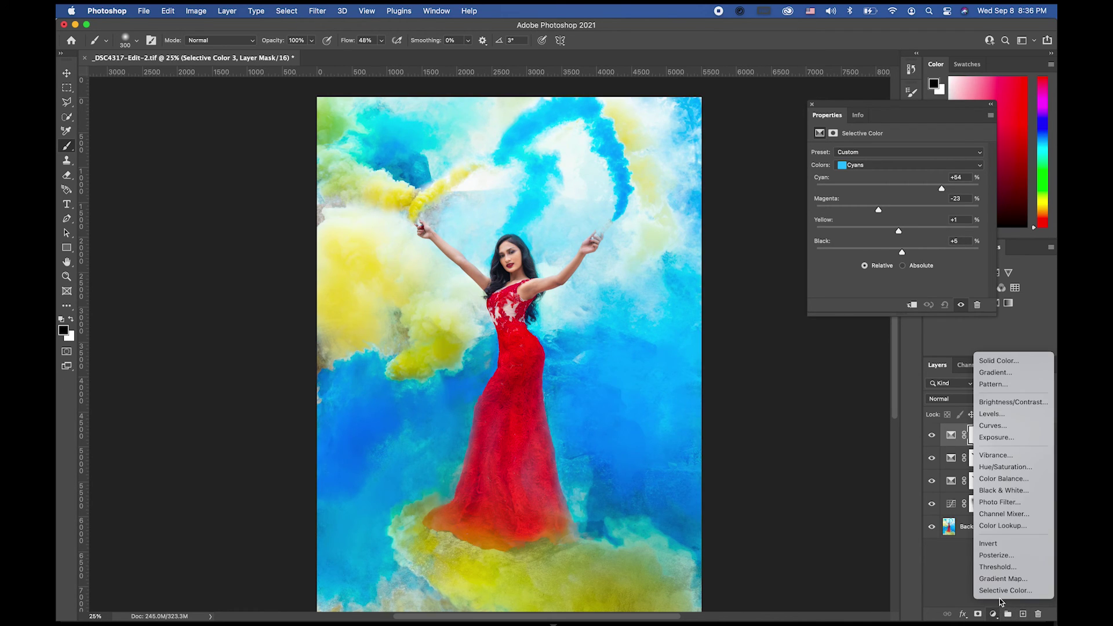
click(1005, 590)
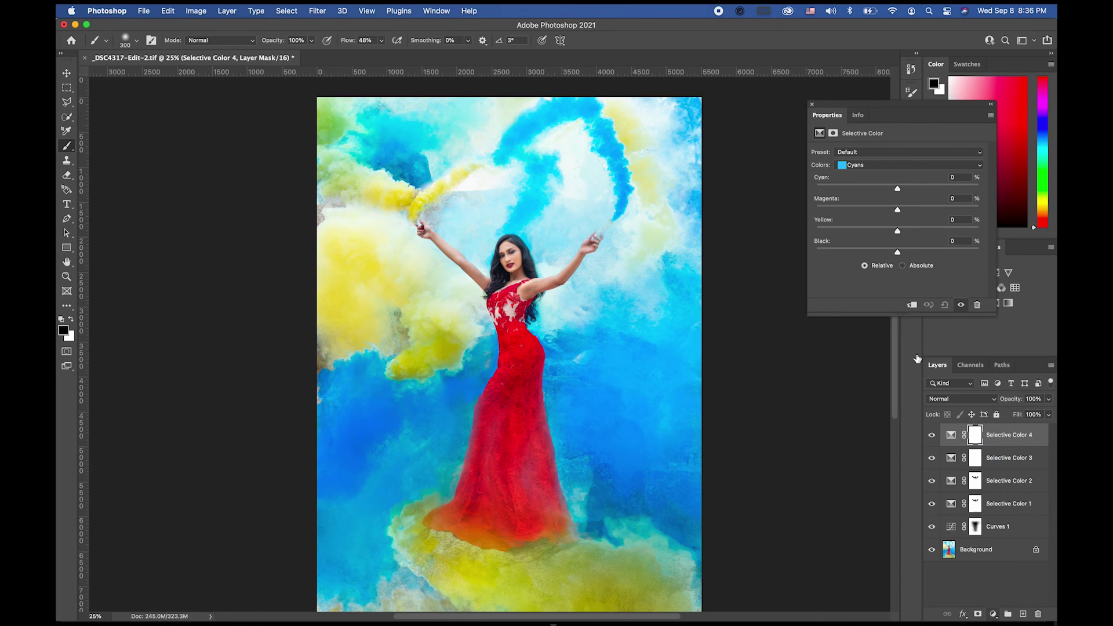
click(903, 165)
click(903, 174)
drag(898, 190, 850, 192)
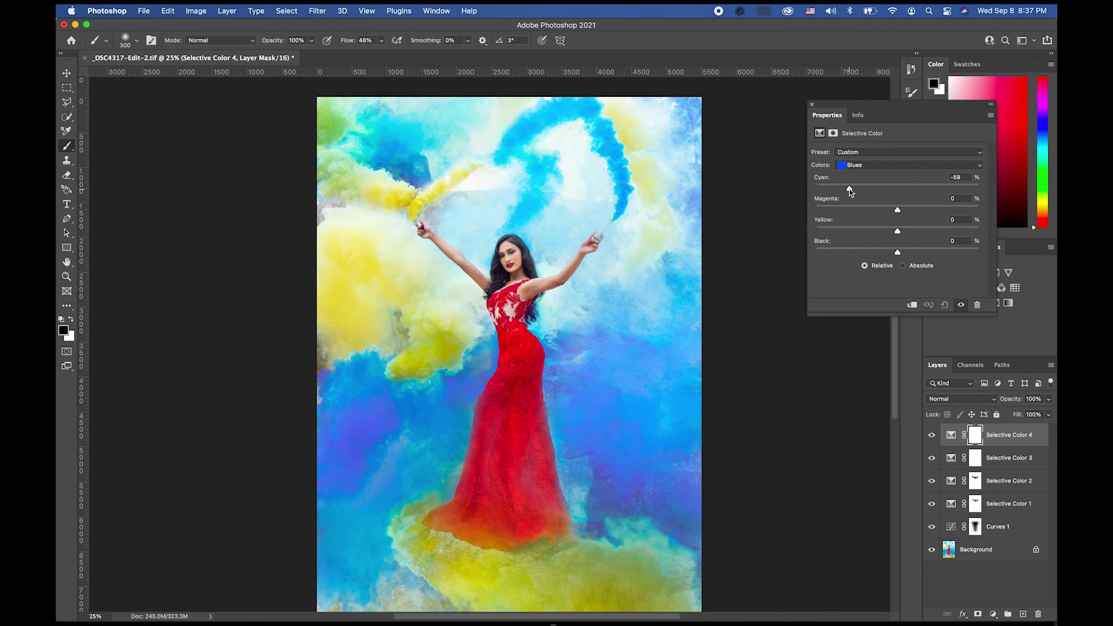
drag(851, 192, 854, 193)
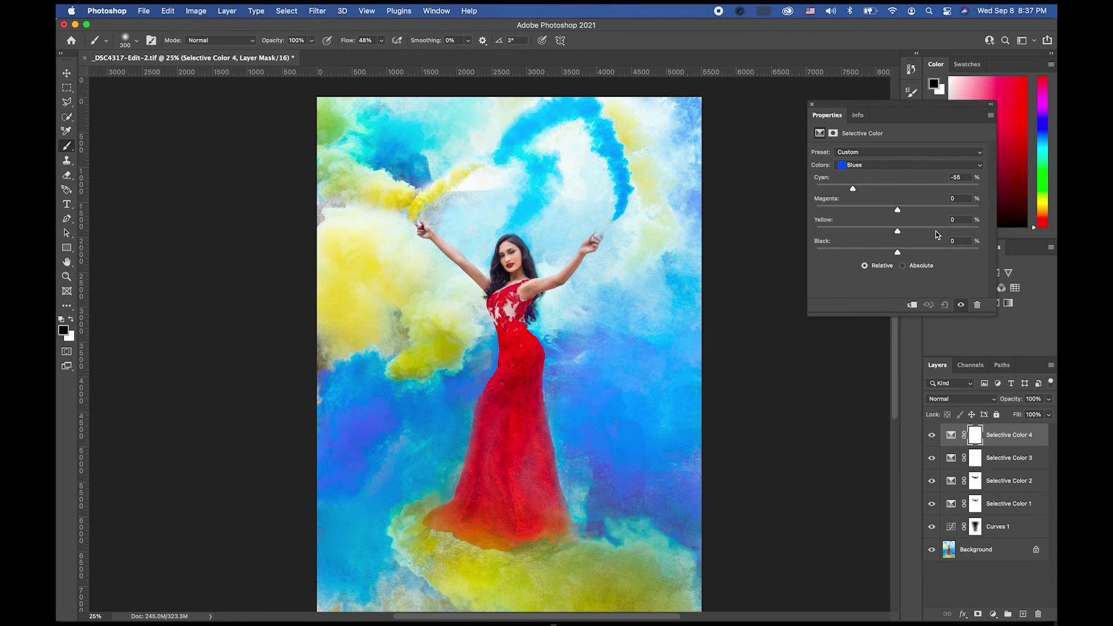
drag(898, 210, 905, 209)
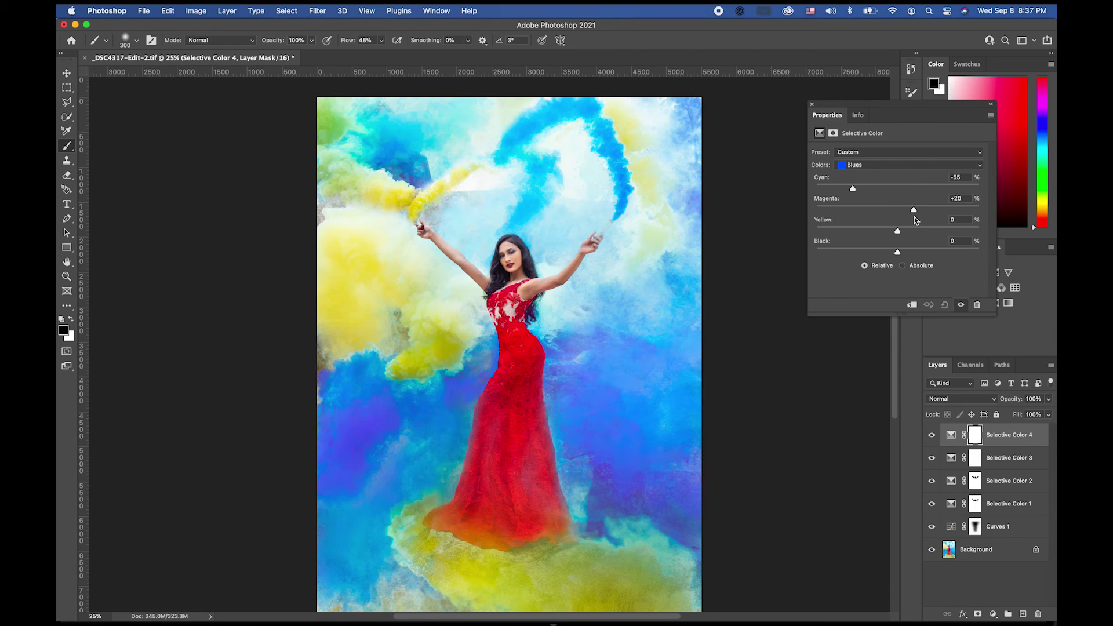
drag(898, 232, 912, 255)
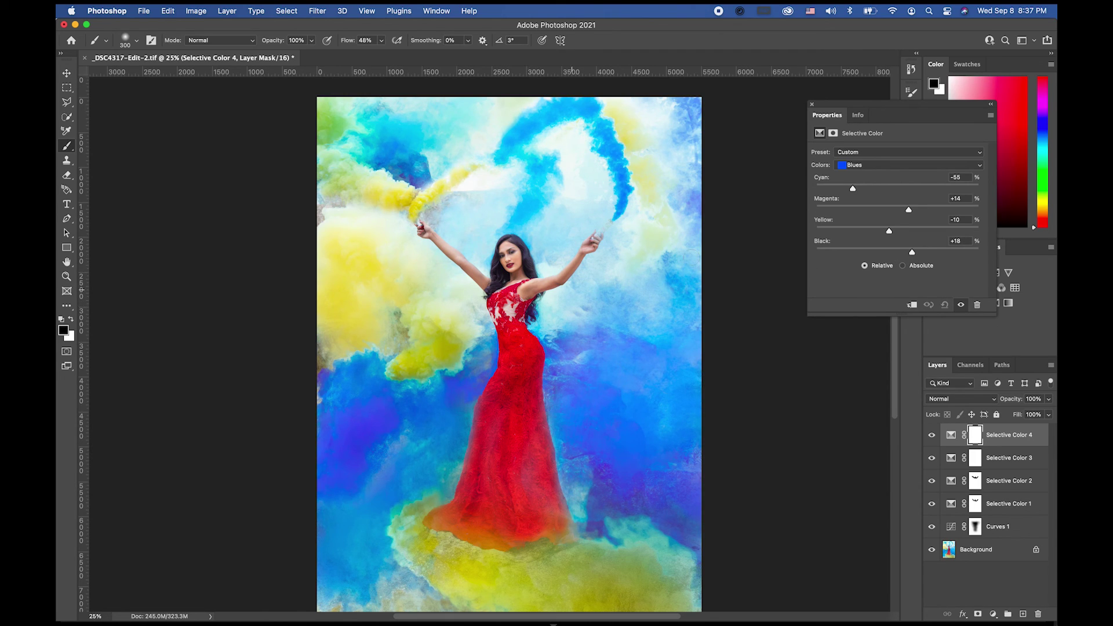
click(725, 127)
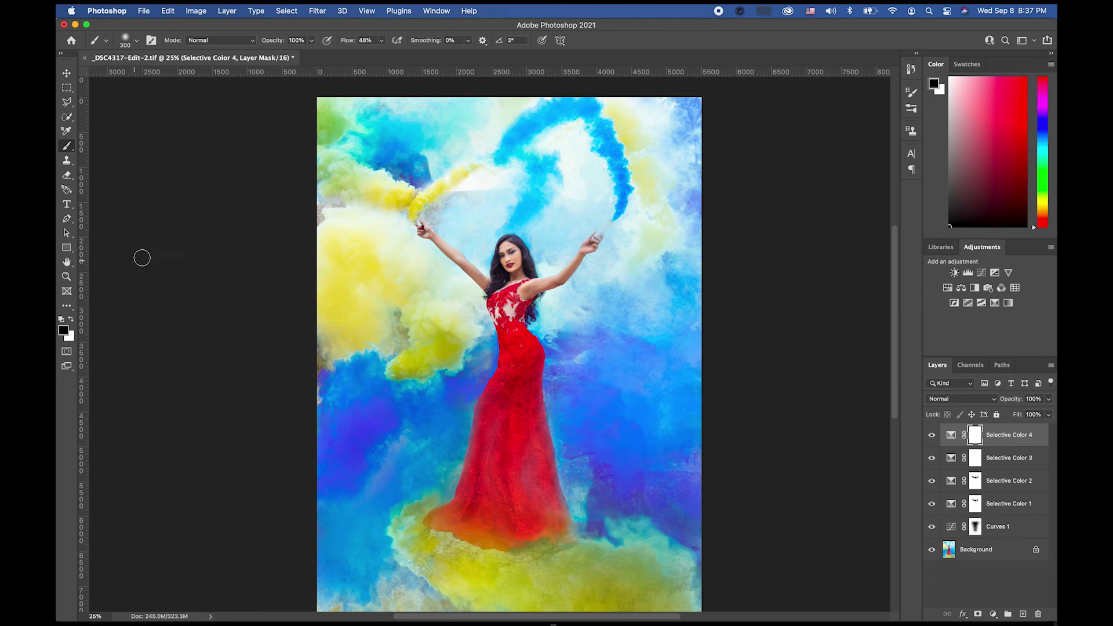
Step: Select the Background and all adjustment layers above it, and flatten the image into a single layer
click(66, 276)
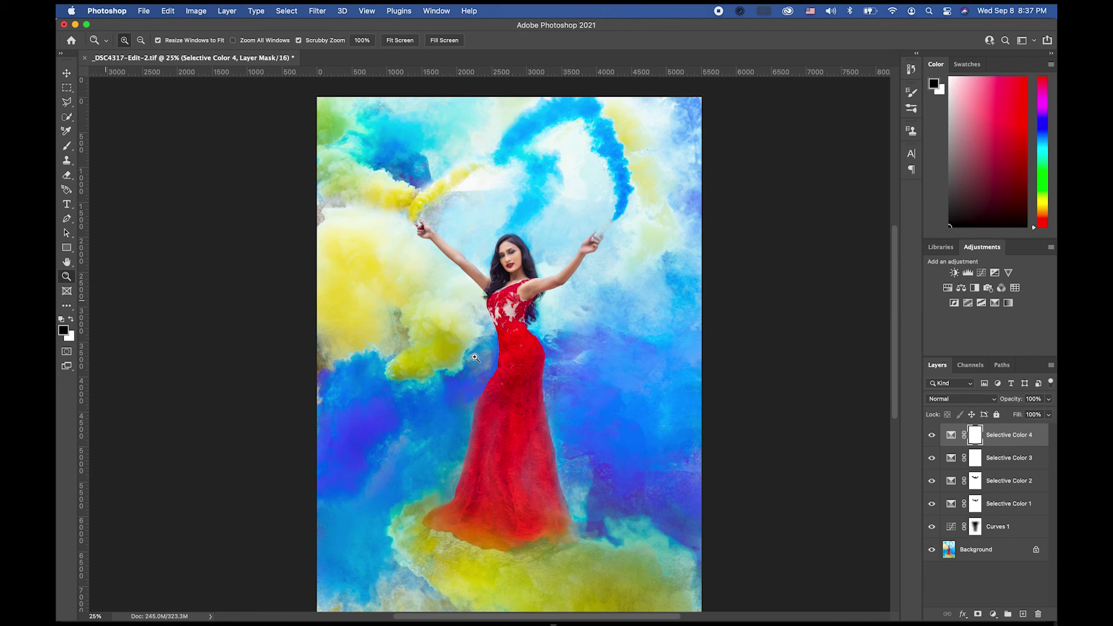
alt+click(591, 376)
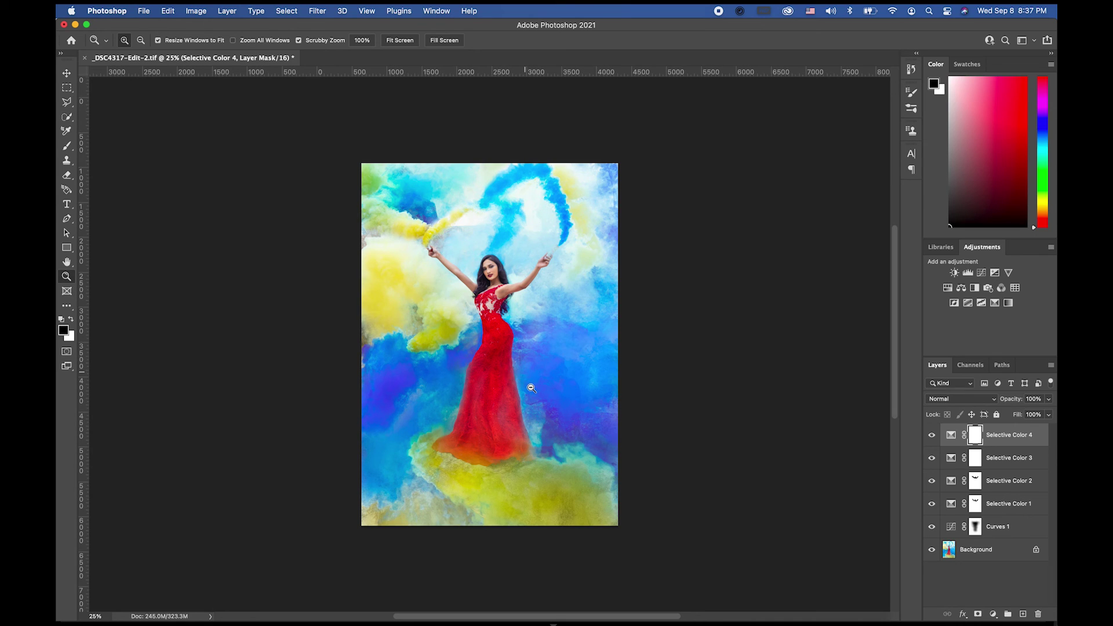
alt+click(551, 395)
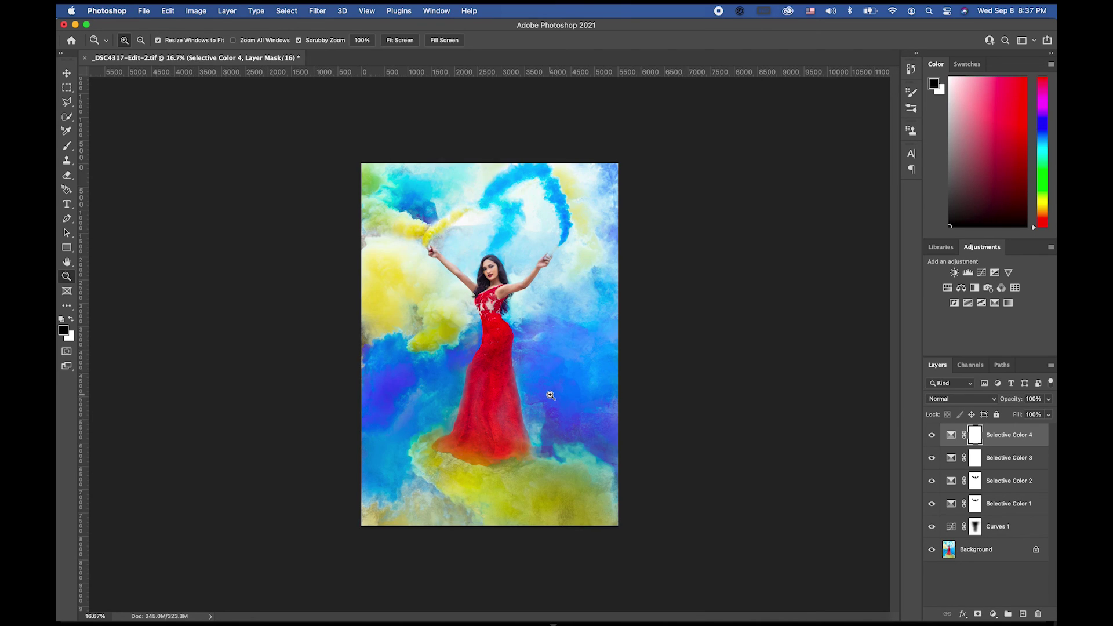
click(491, 332)
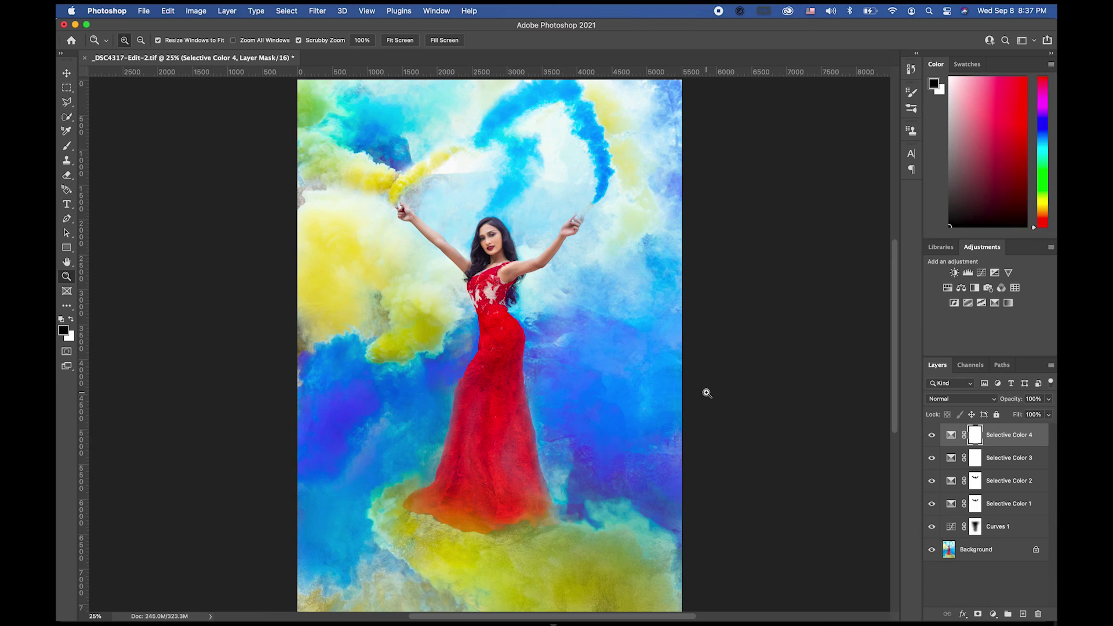
click(984, 555)
right_click(984, 555)
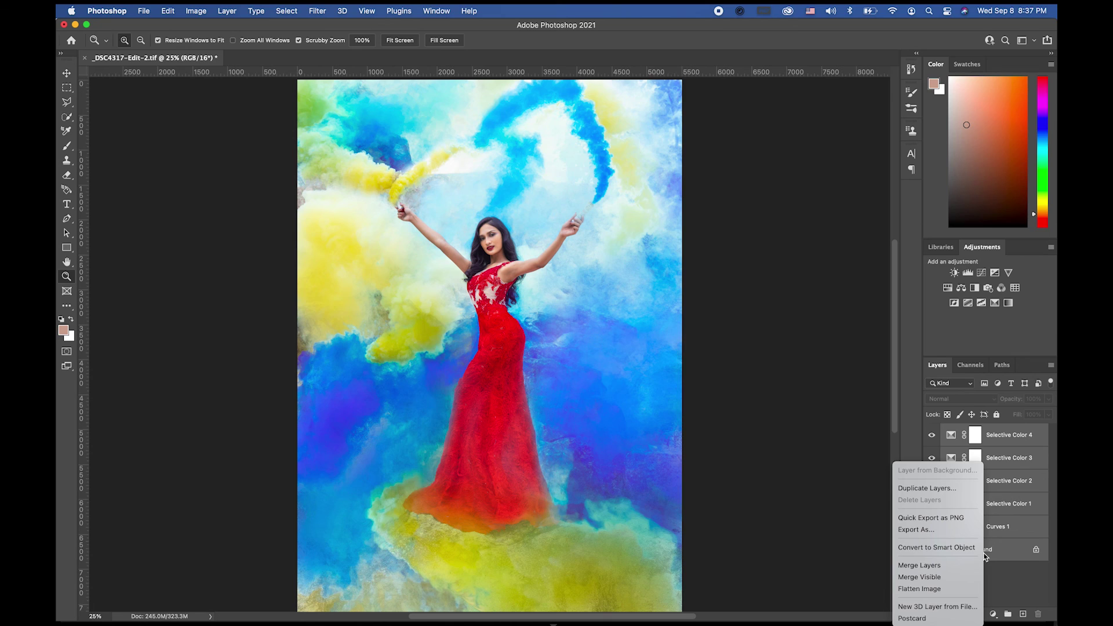
click(928, 591)
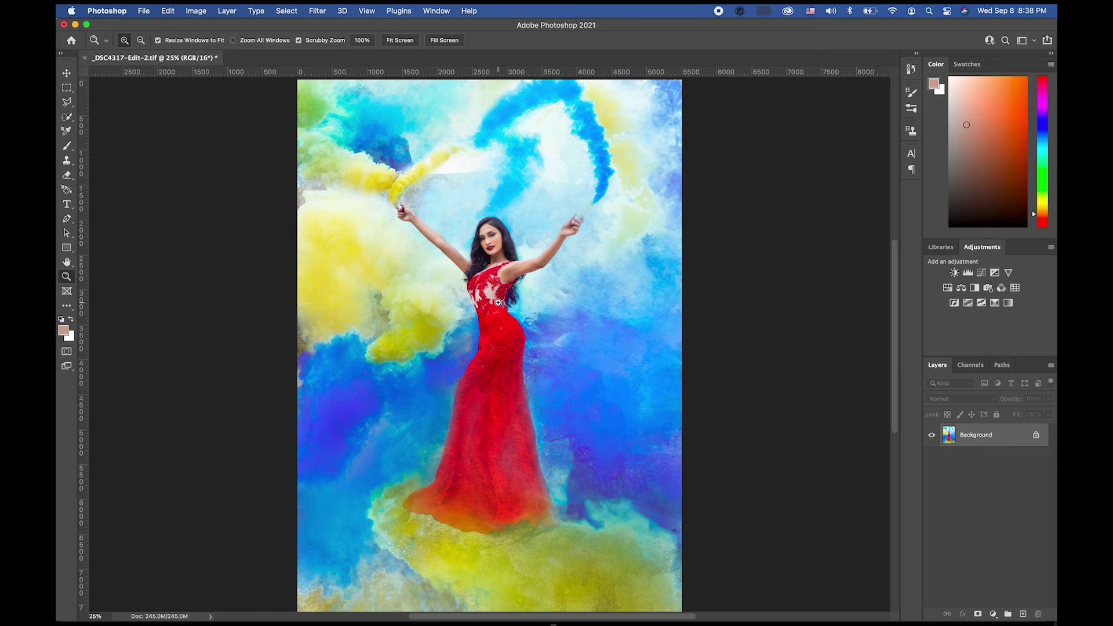
alt+click(500, 358)
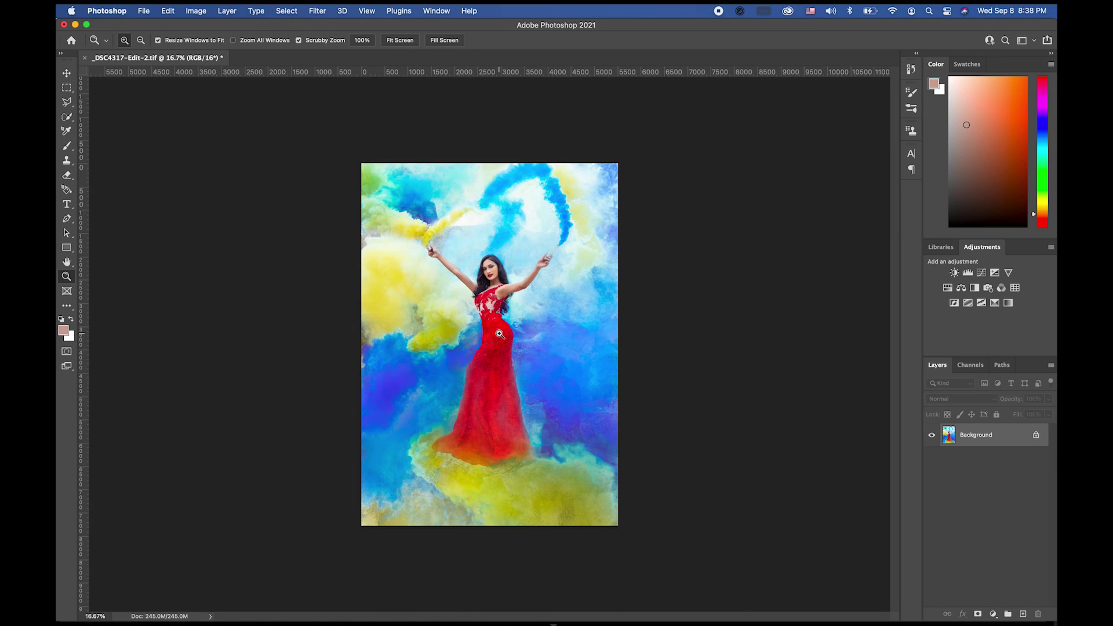